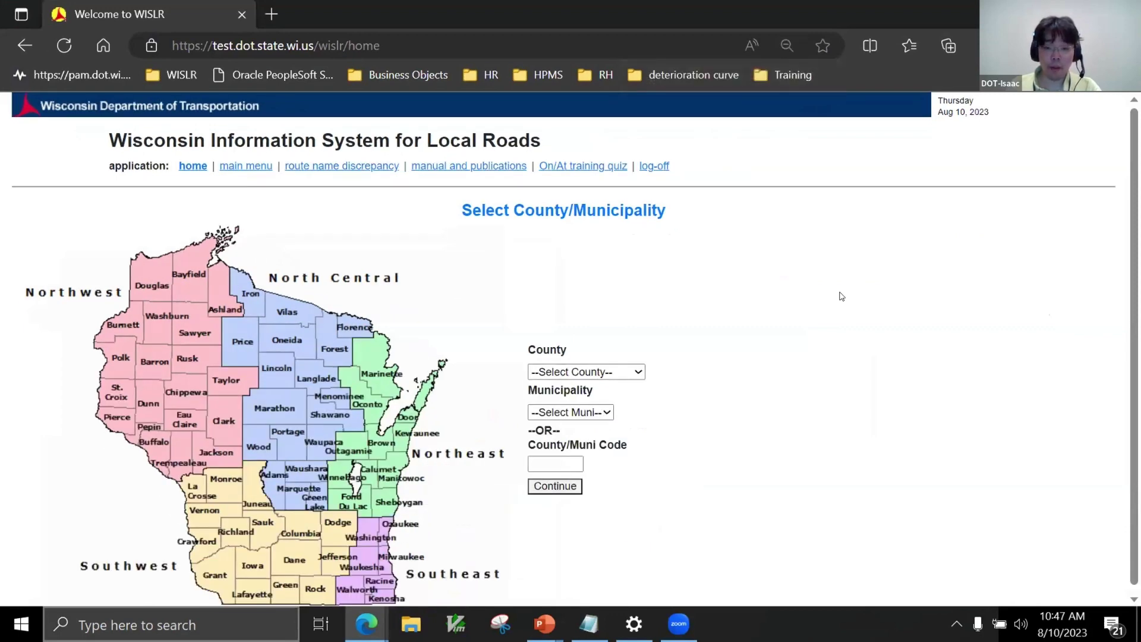
Choose OUTAGAMIE (44) as the county in the county/municipality selection
scroll(842, 295, down, 1)
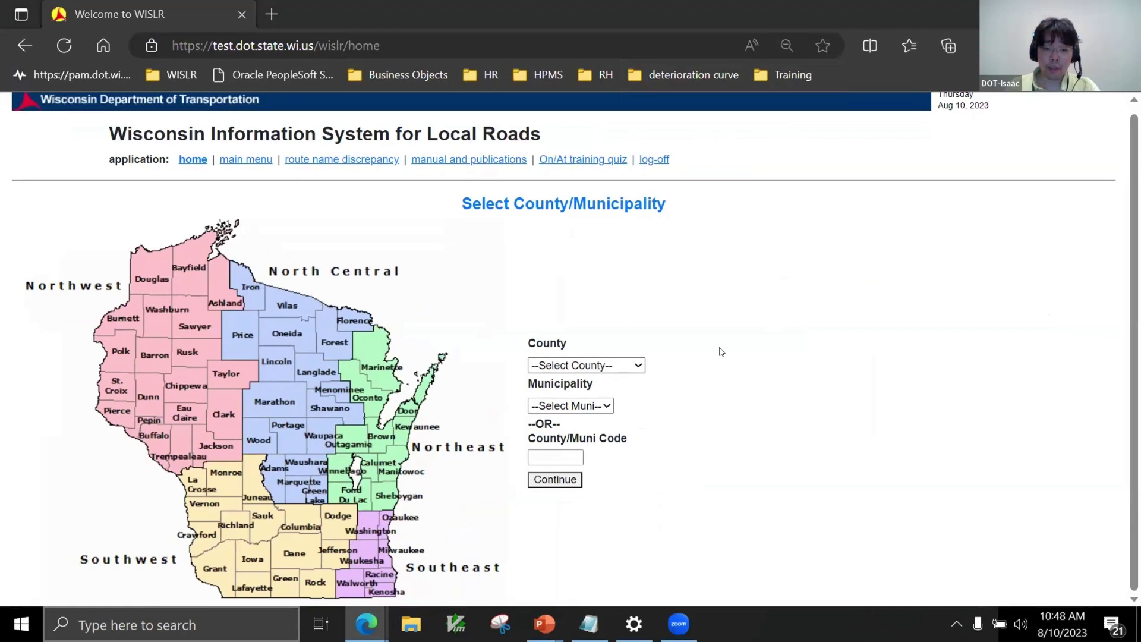
click(624, 364)
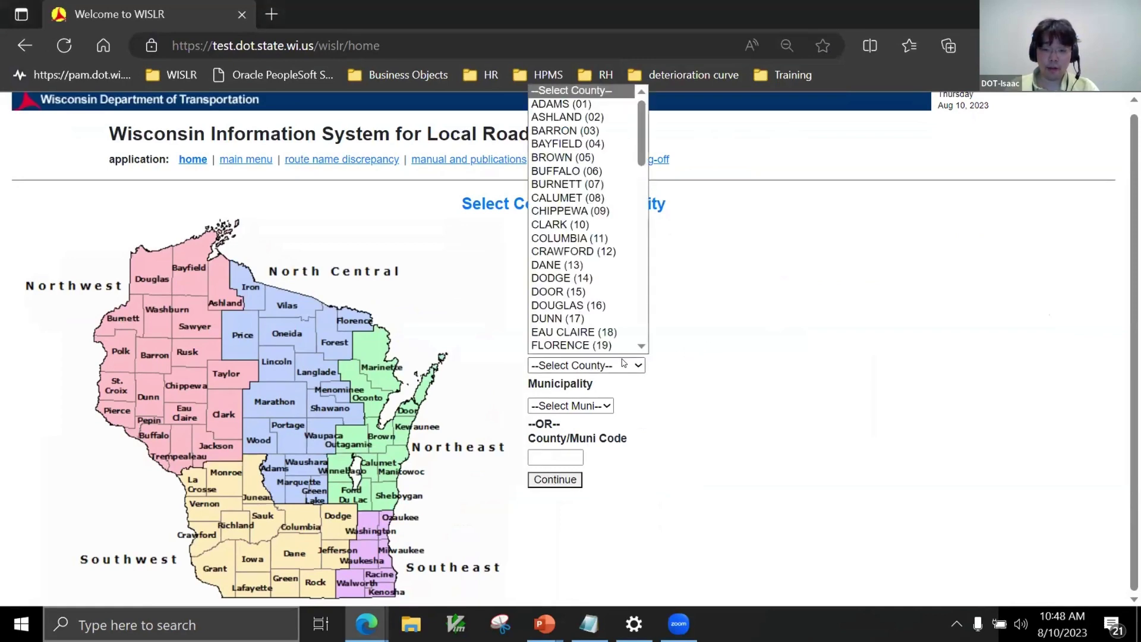
scroll(615, 351, down, 8)
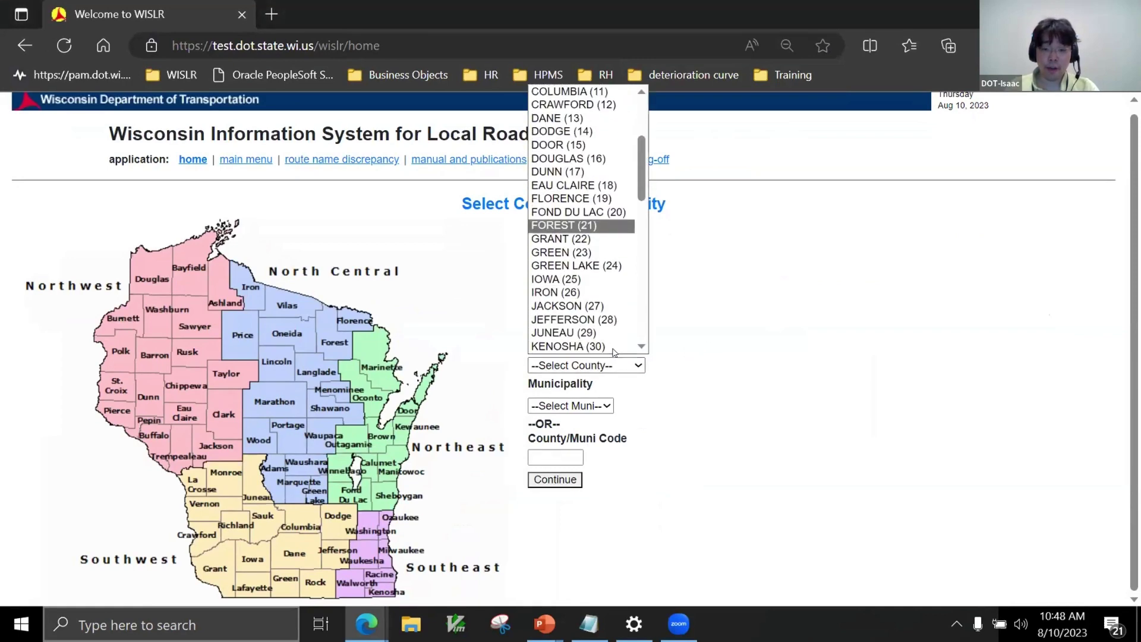
scroll(614, 351, down, 2)
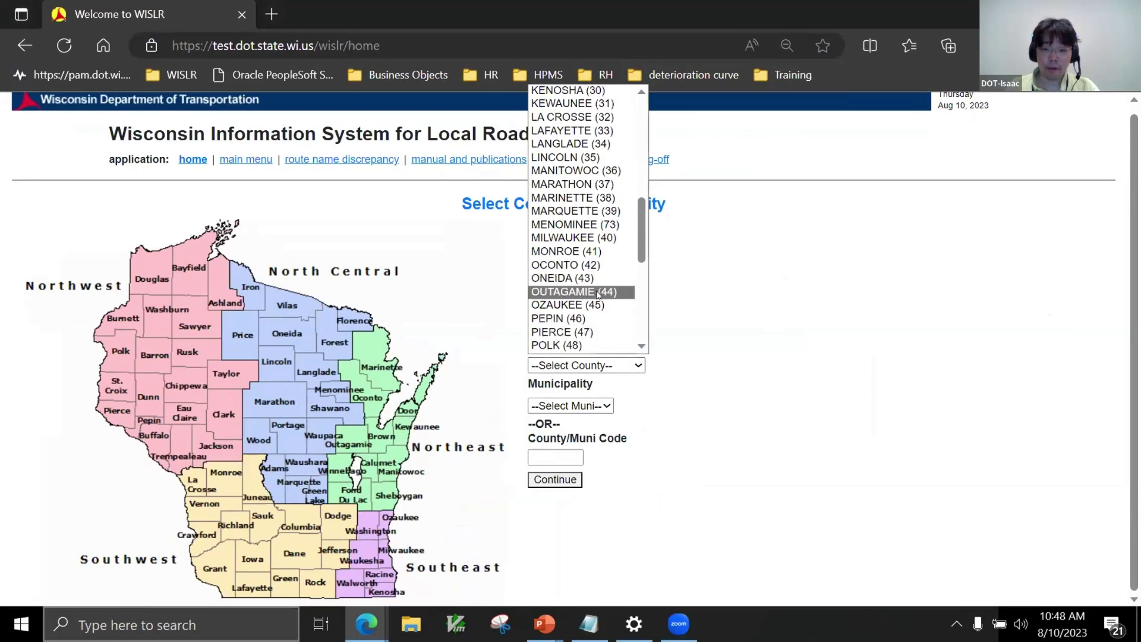
click(615, 294)
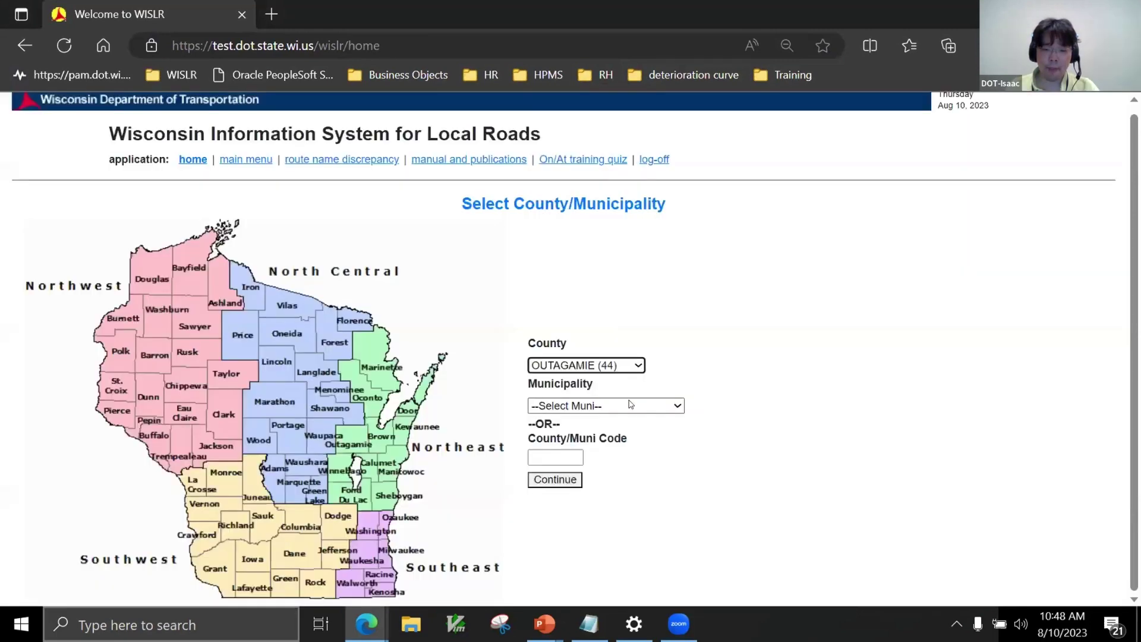
Choose LITTLE CHUTE (V) (146) as the municipality and continue to the WISLR main menu
click(630, 404)
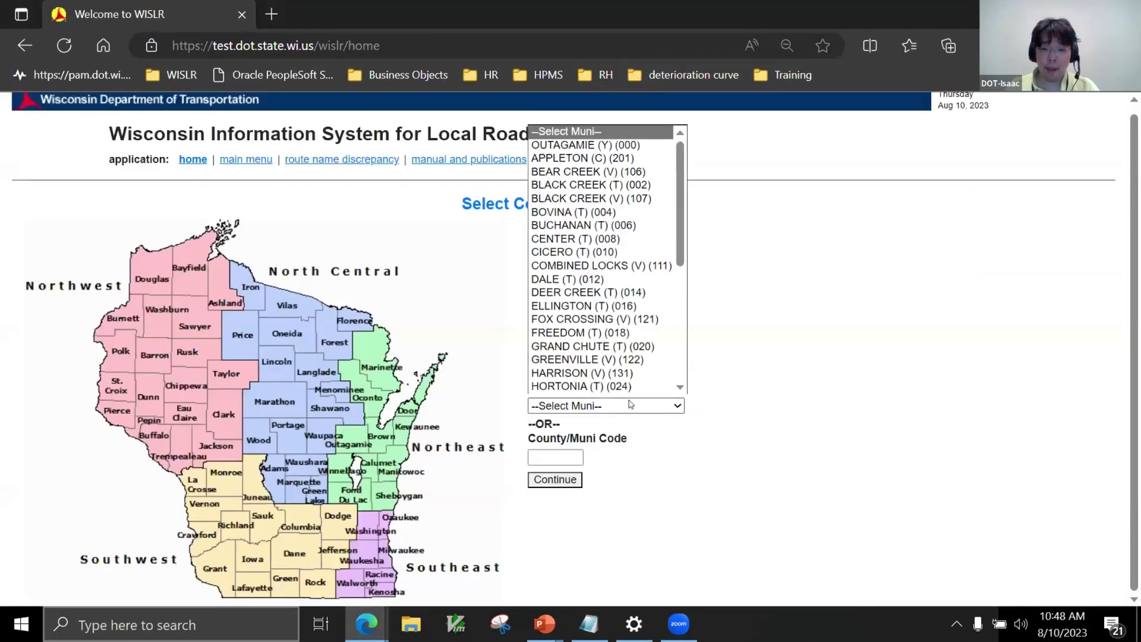
scroll(622, 374, down, 6)
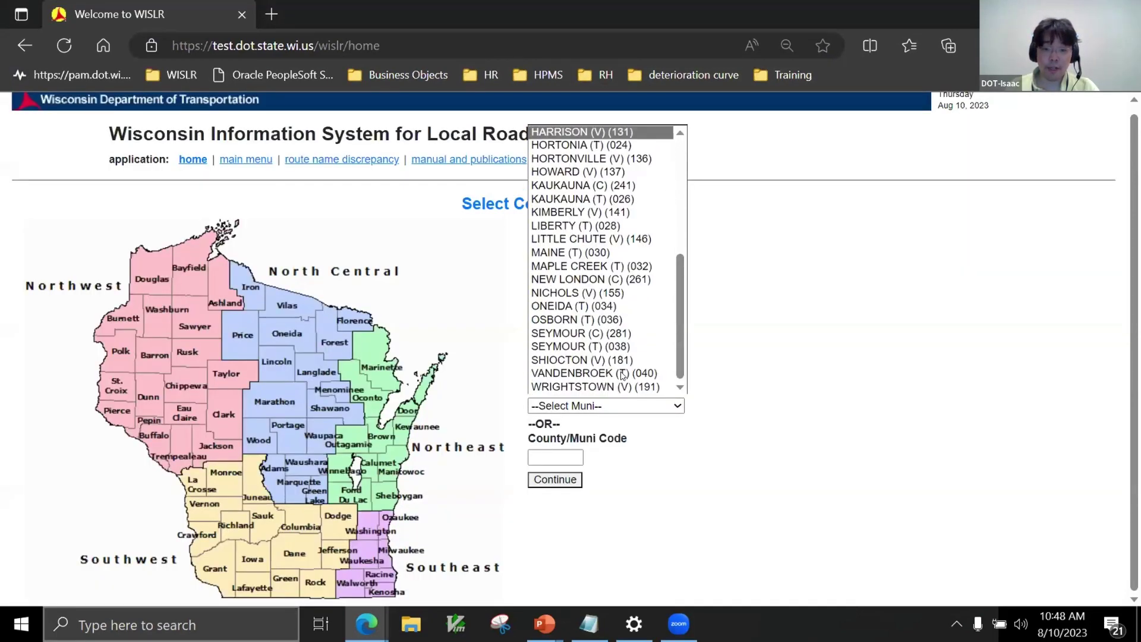
click(596, 239)
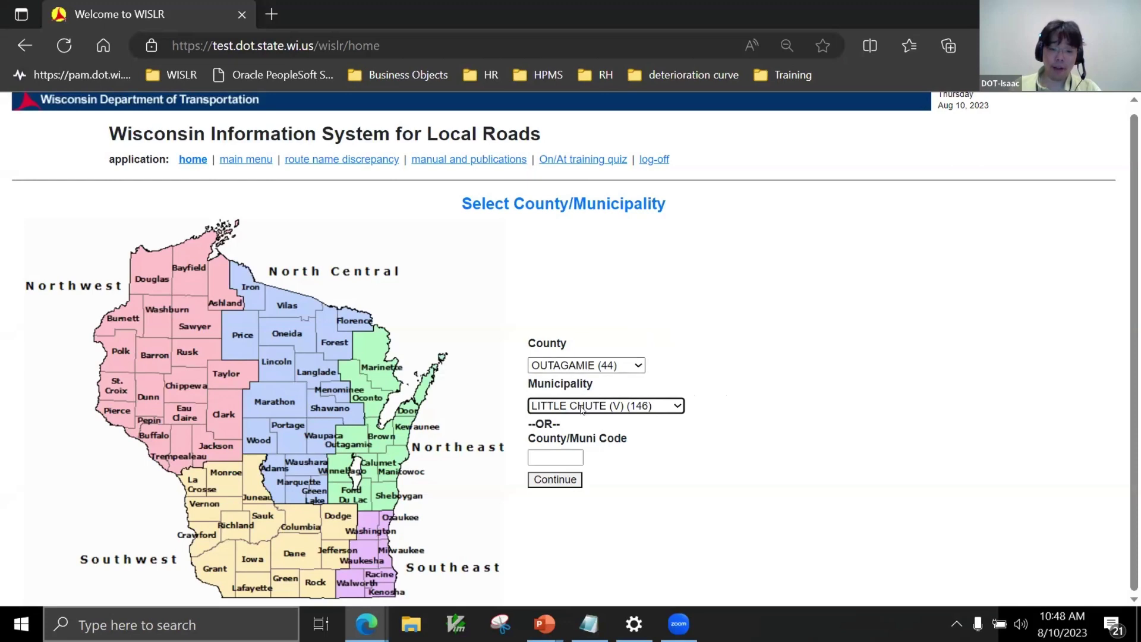
click(550, 481)
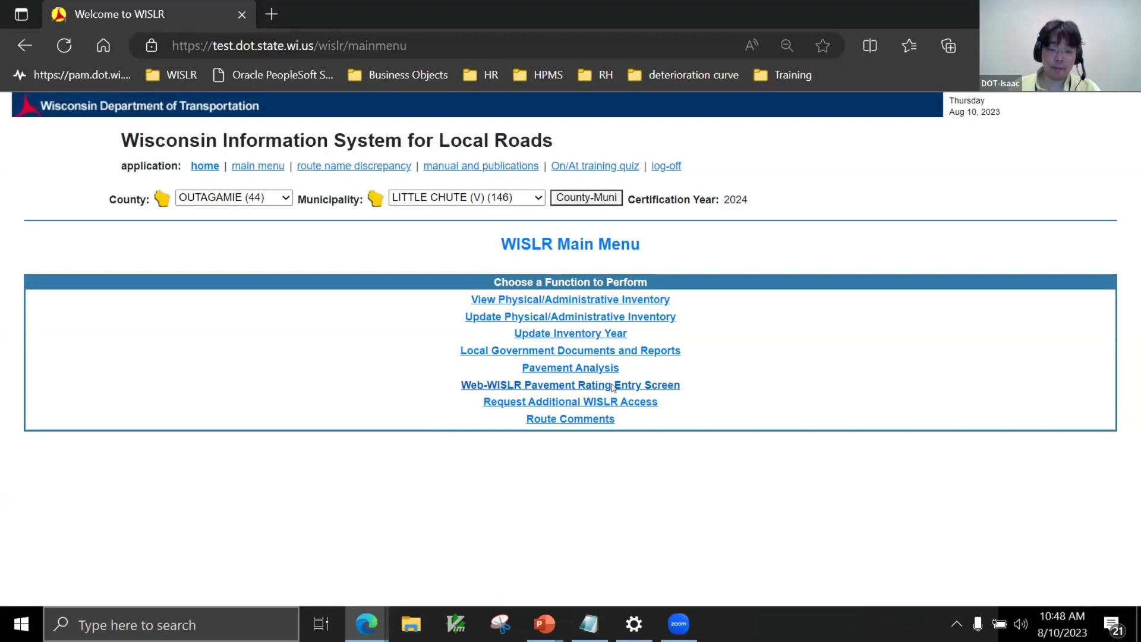
Open the Web-WISLR Pavement Rating Entry Screen for Little Chute
click(667, 386)
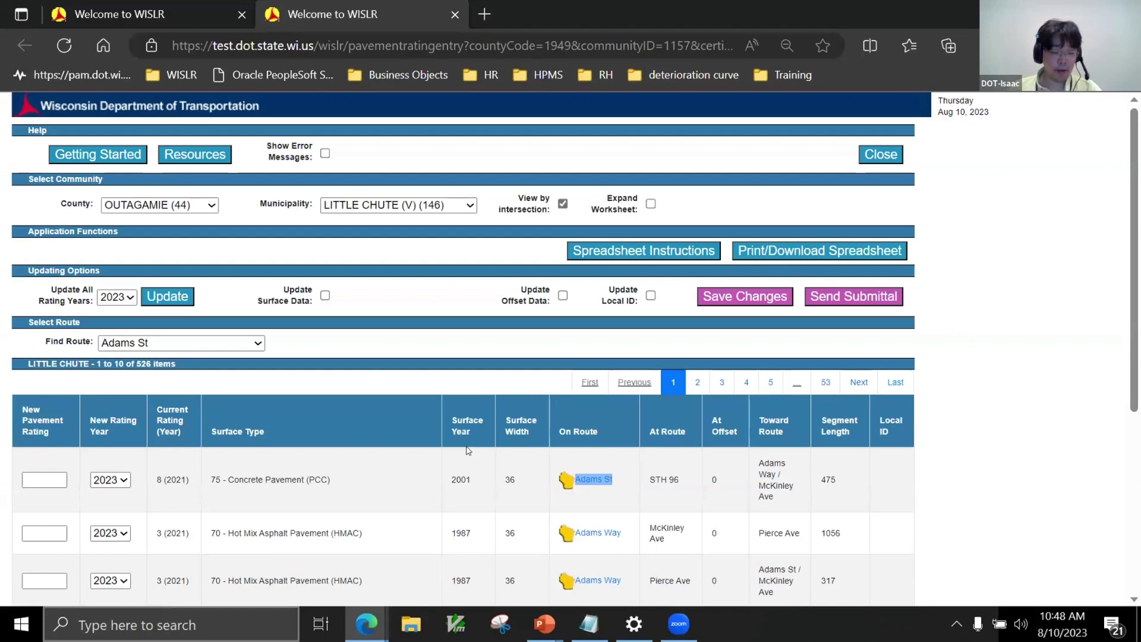
key(ctrl+minus)
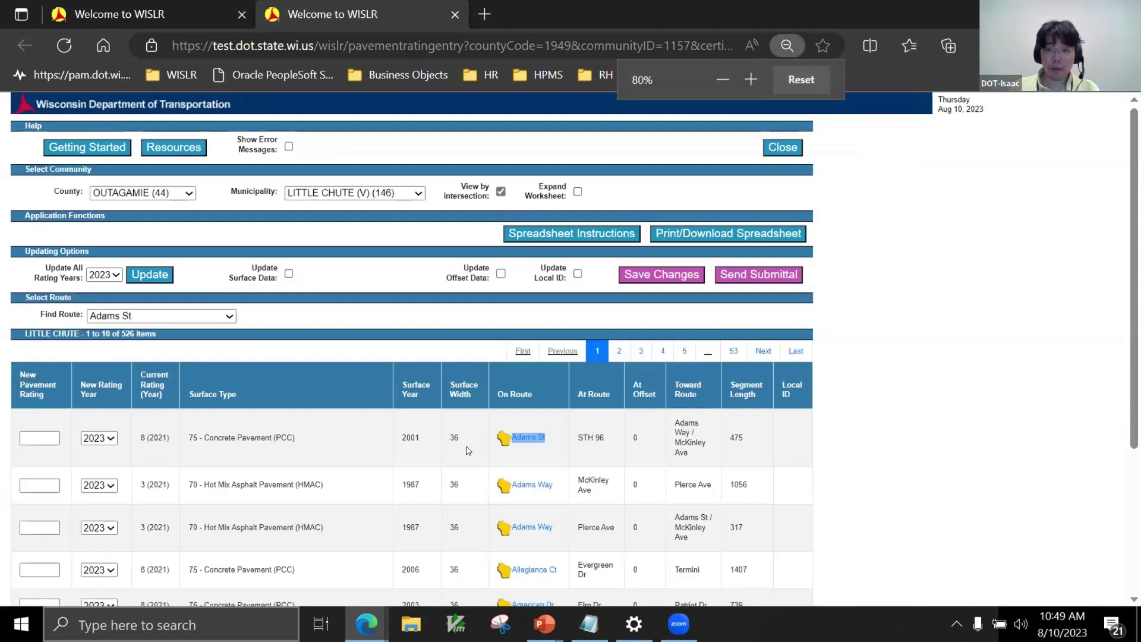
key(ctrl+plus)
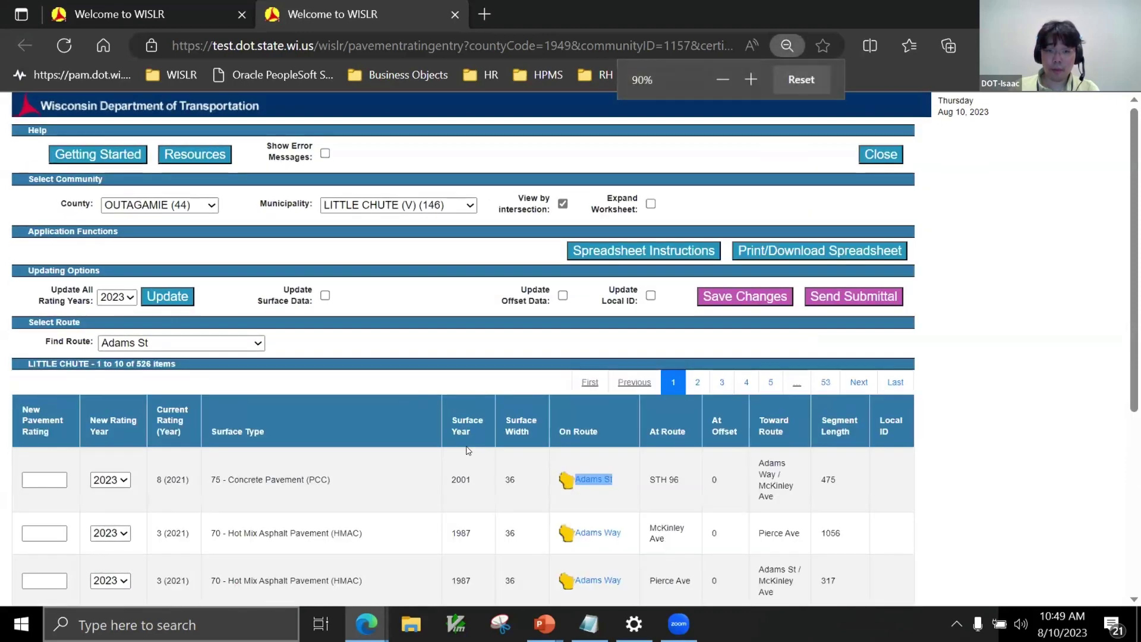
key(ctrl+plus)
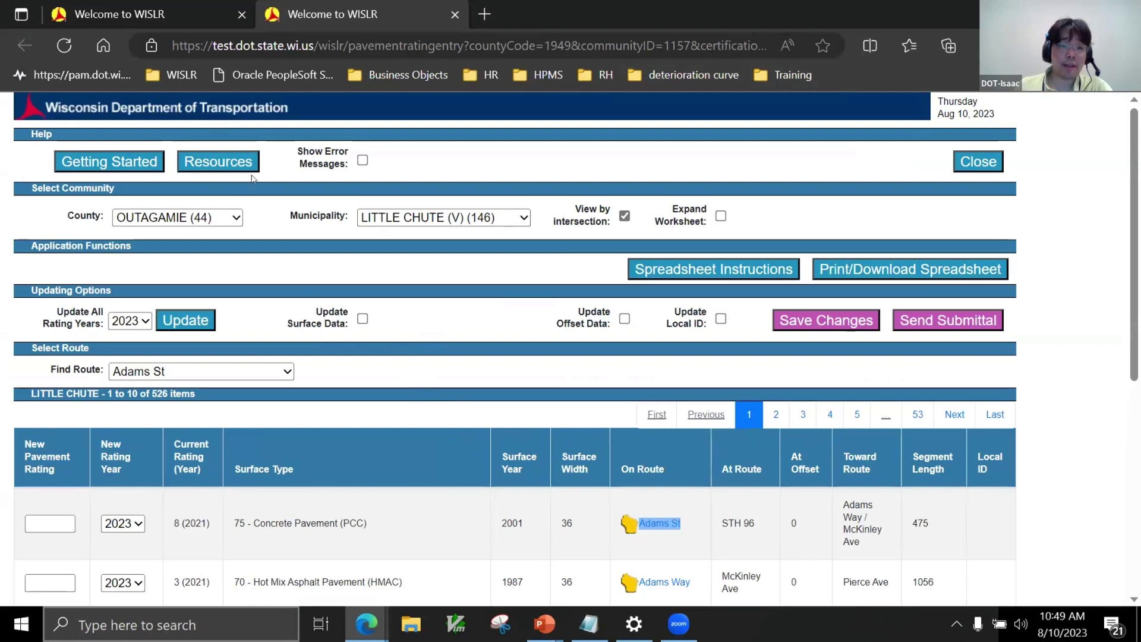
Open the Getting Started guide for pavement ratings and review its table of contents
right_click(93, 171)
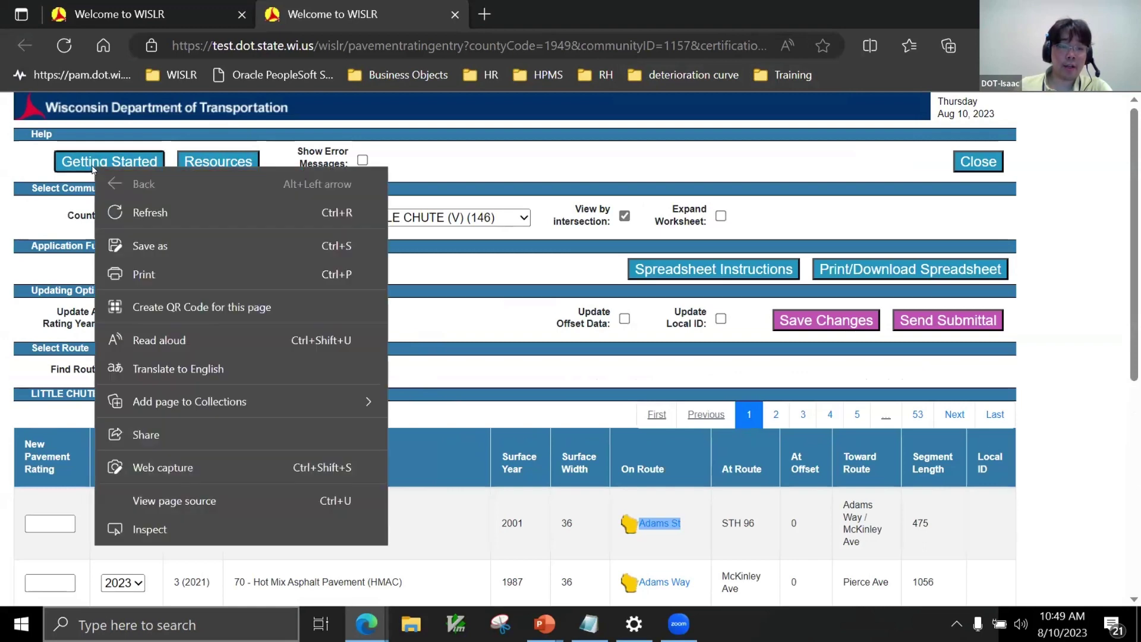
click(29, 177)
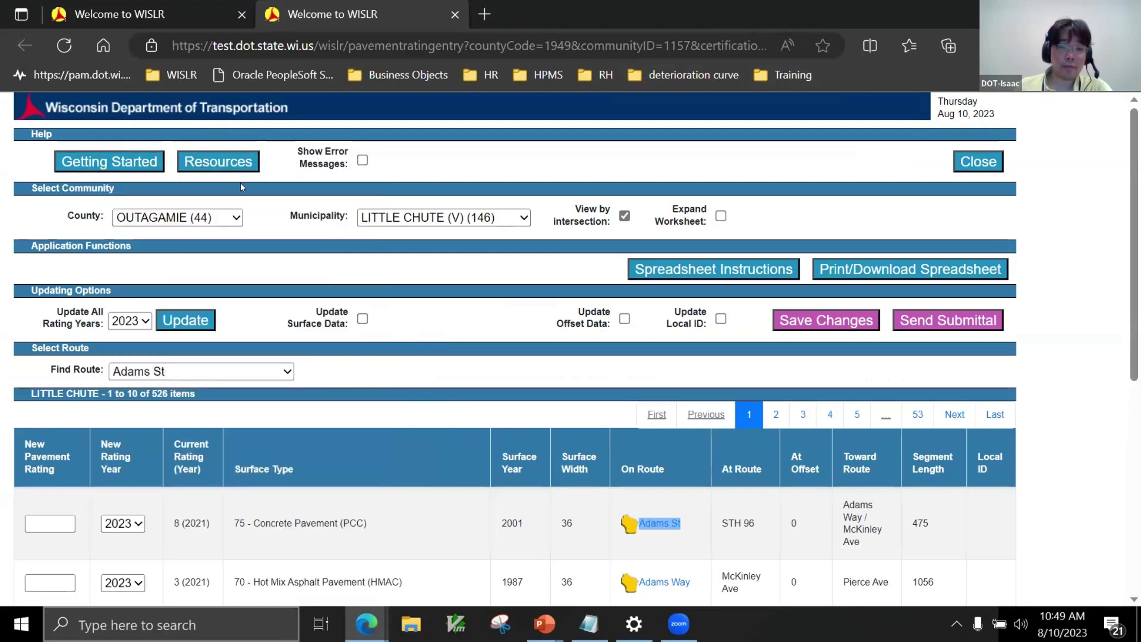
click(102, 162)
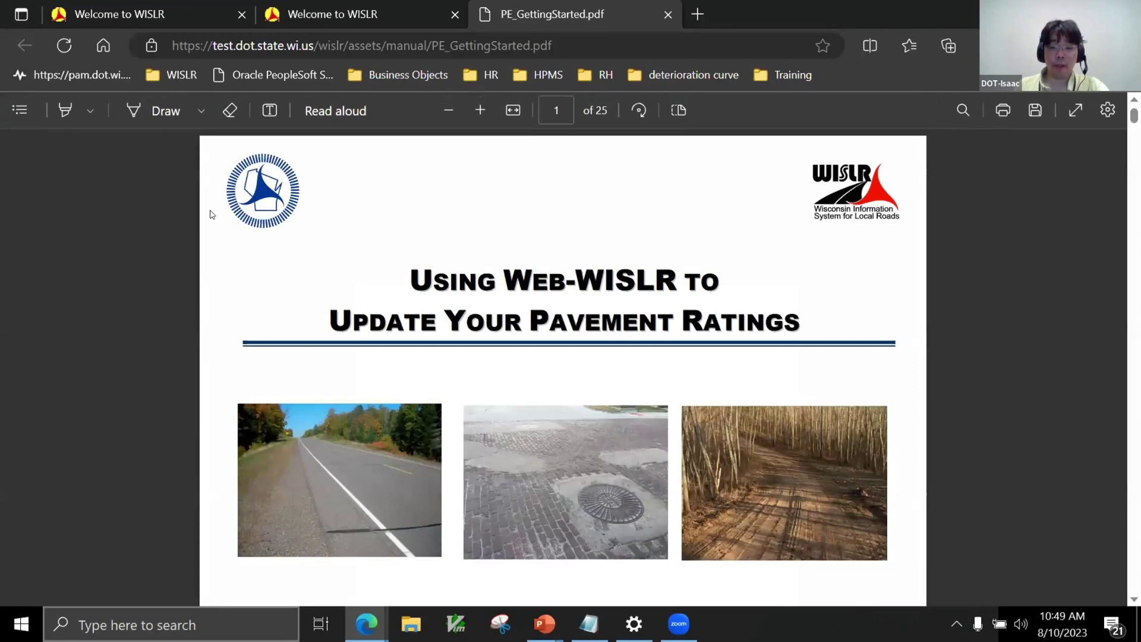
scroll(268, 297, down, 10)
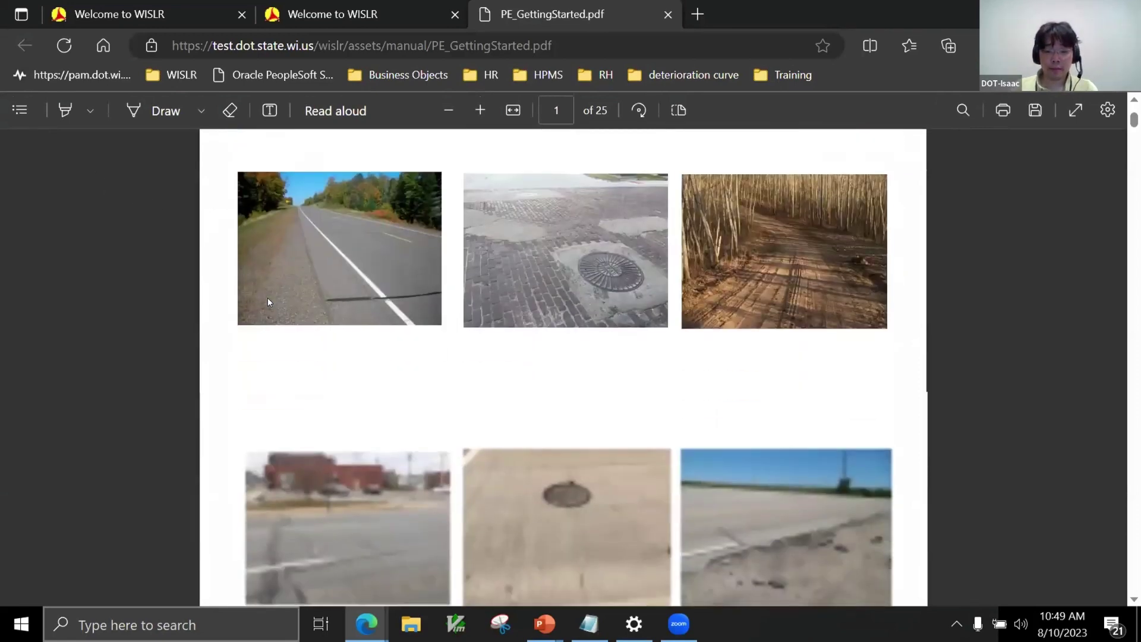
scroll(269, 303, down, 20)
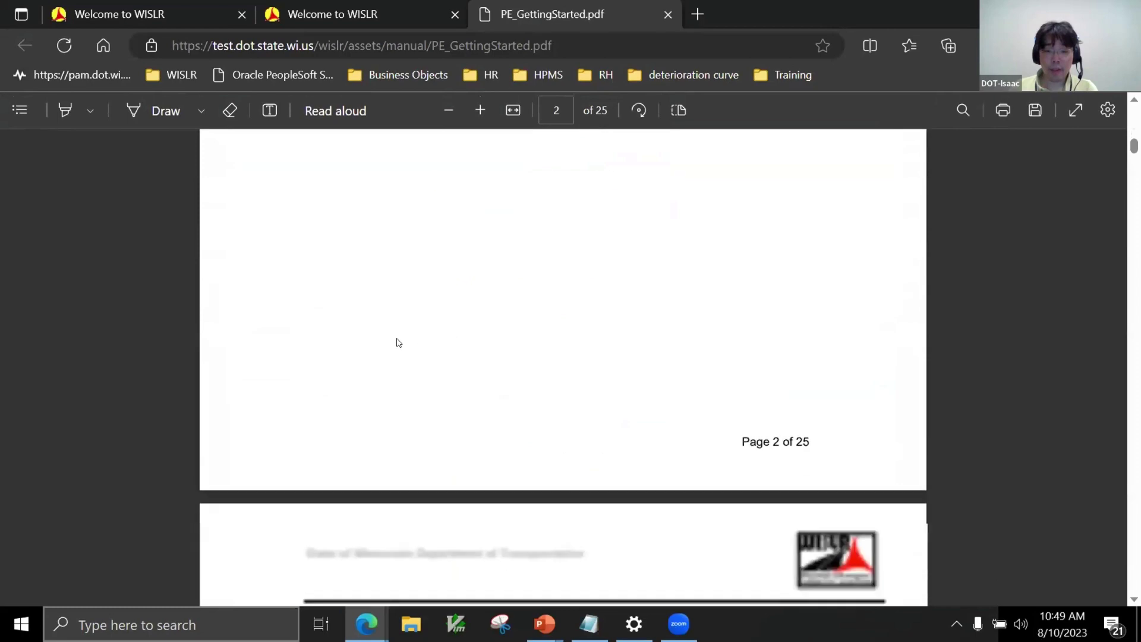
scroll(284, 359, down, 3)
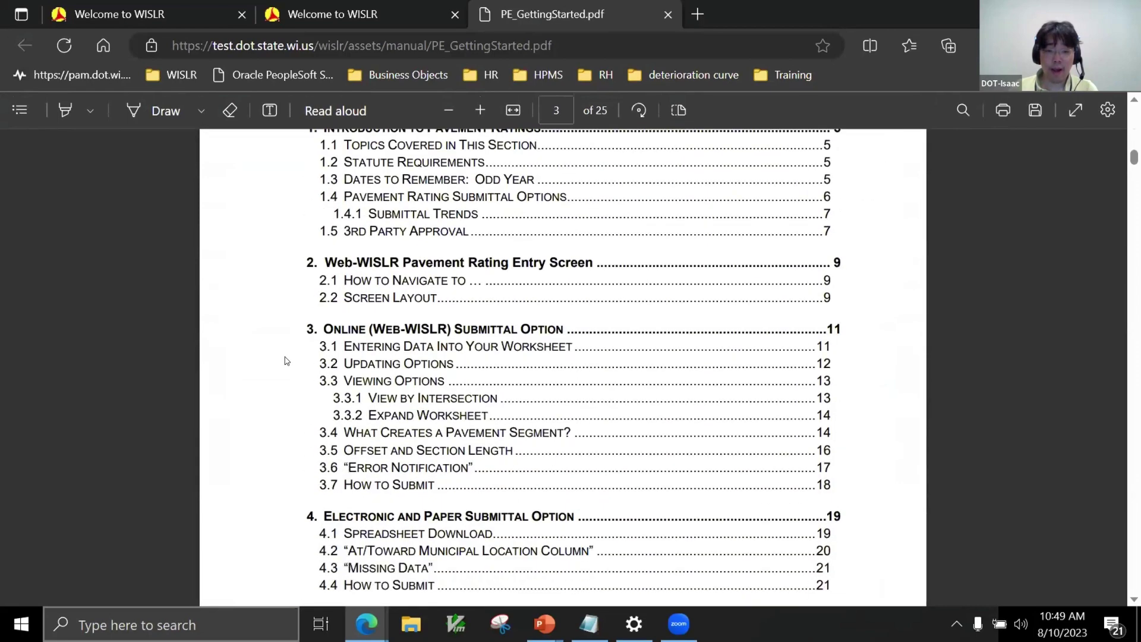
scroll(286, 360, down, 3)
scroll(286, 360, up, 6)
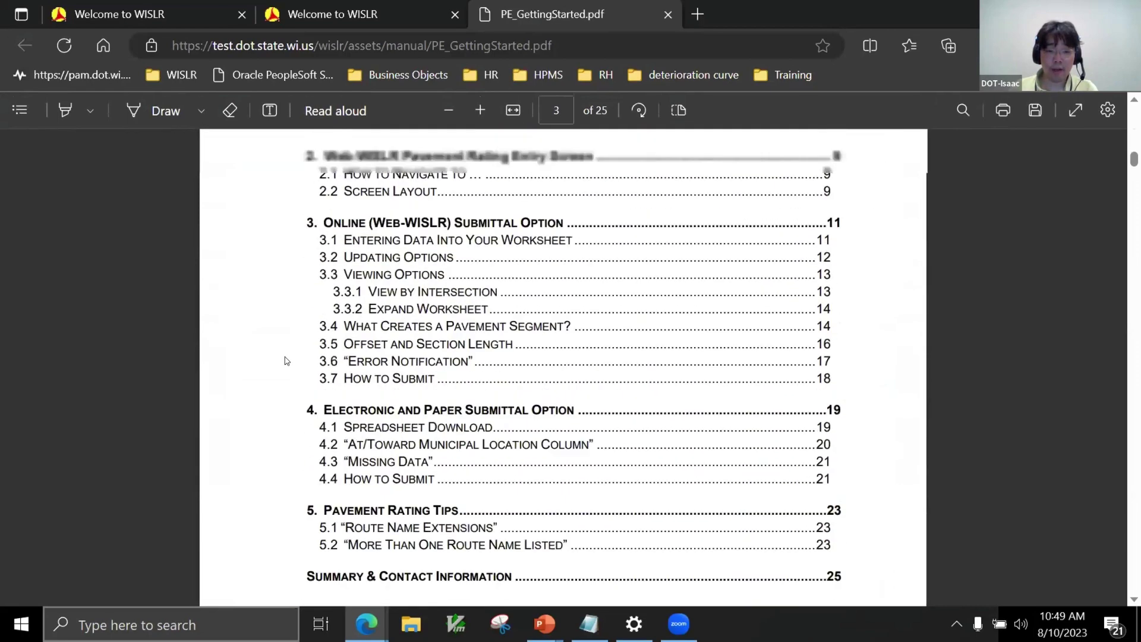
scroll(285, 360, down, 3)
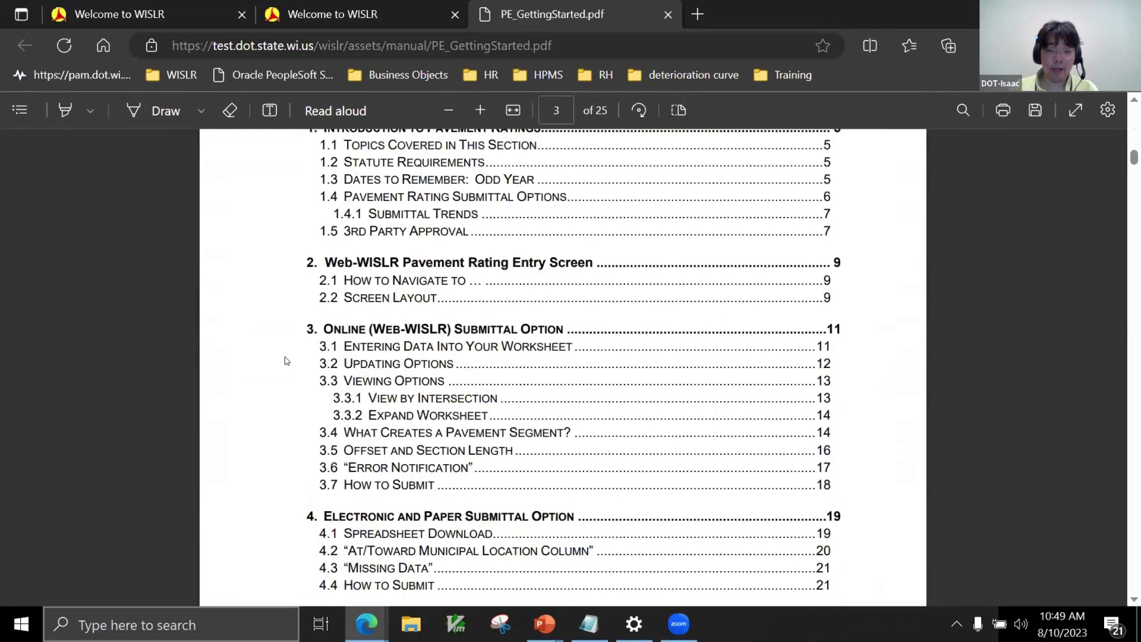
Examine the guide's sections on statute requirements, submittal options and 3rd party approval, and close the guide
scroll(285, 360, down, 10)
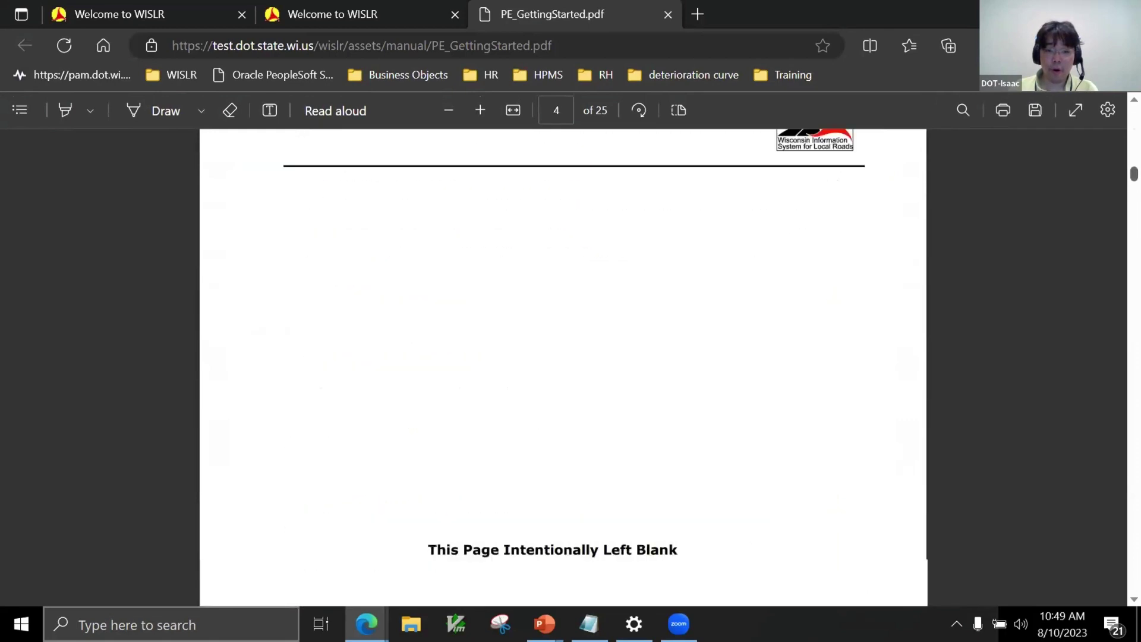
scroll(563, 366, down, 10)
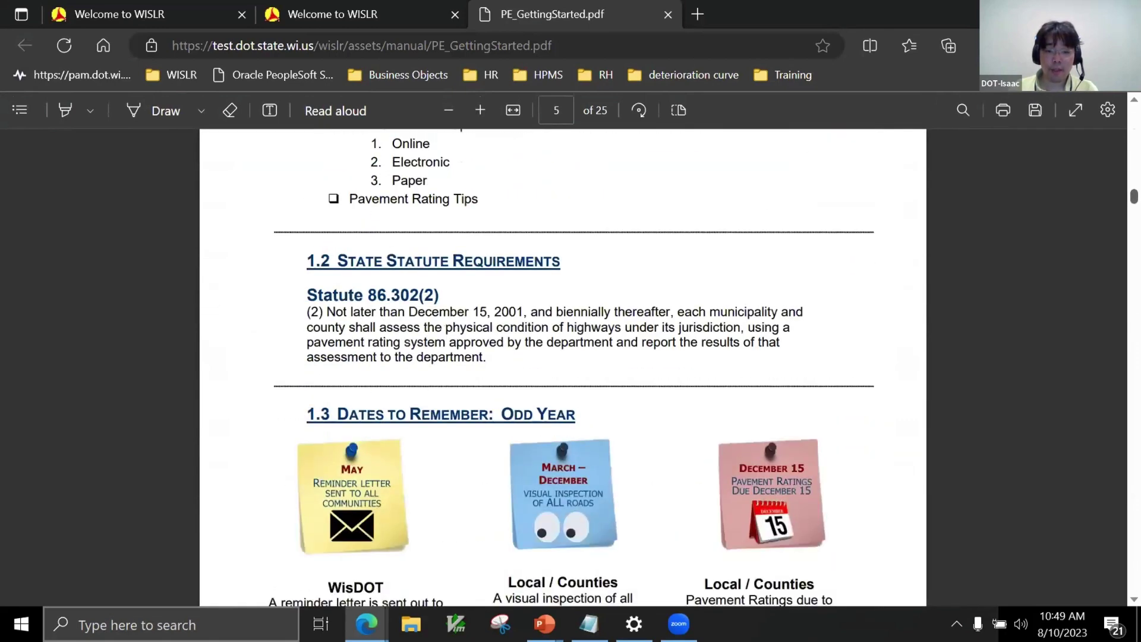
scroll(563, 368, down, 15)
scroll(562, 368, up, 5)
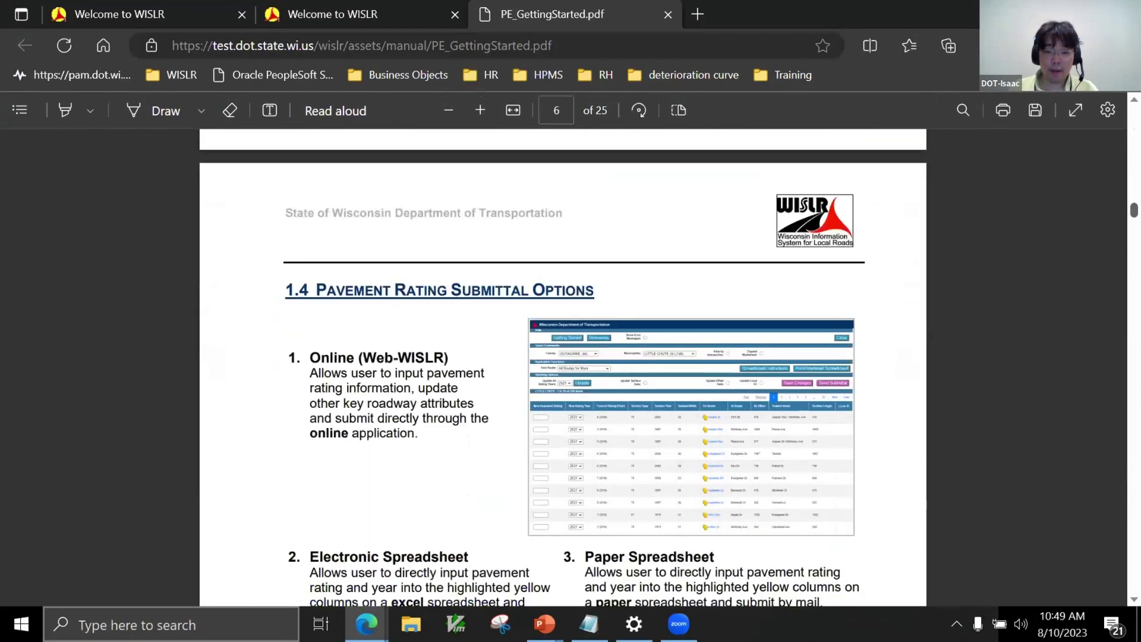
scroll(803, 374, down, 2)
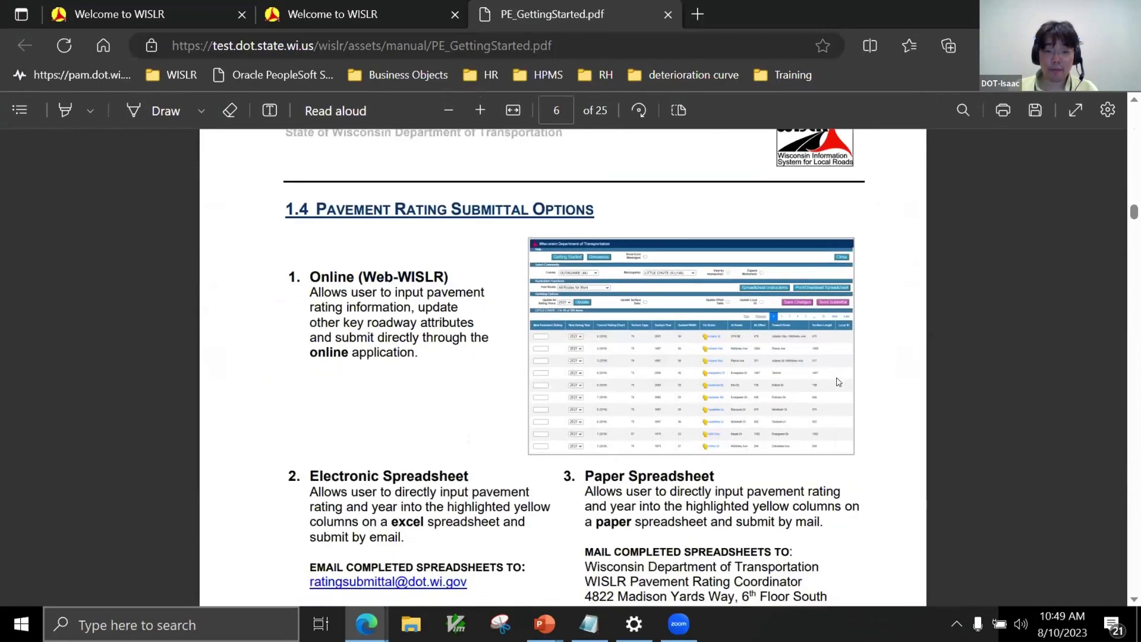
scroll(773, 380, down, 3)
scroll(666, 357, up, 3)
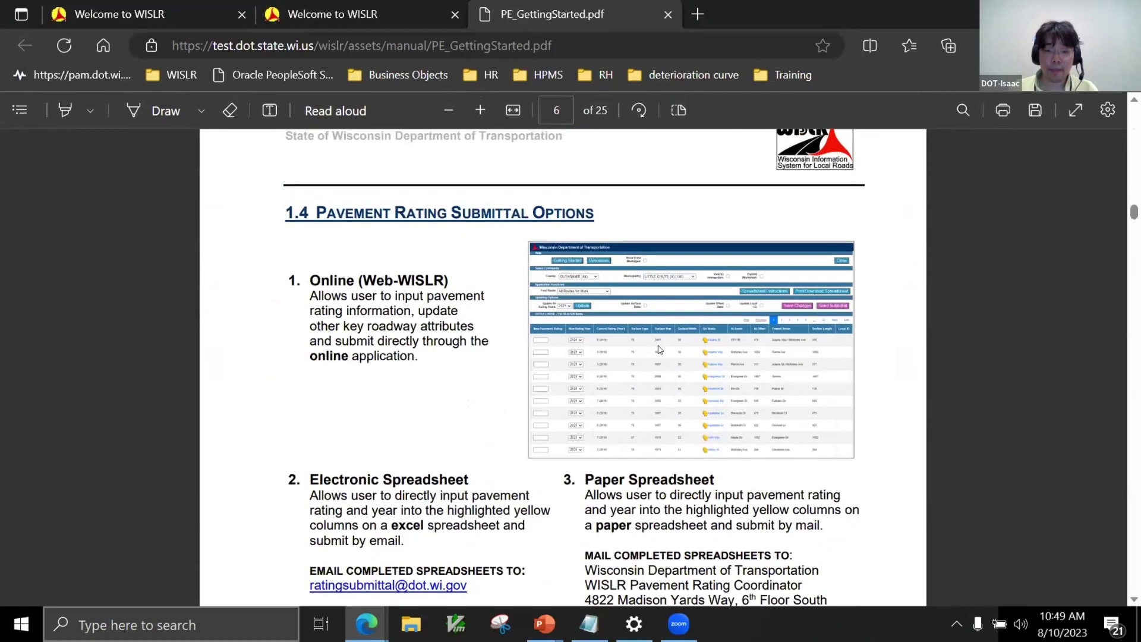
scroll(820, 407, down, 6)
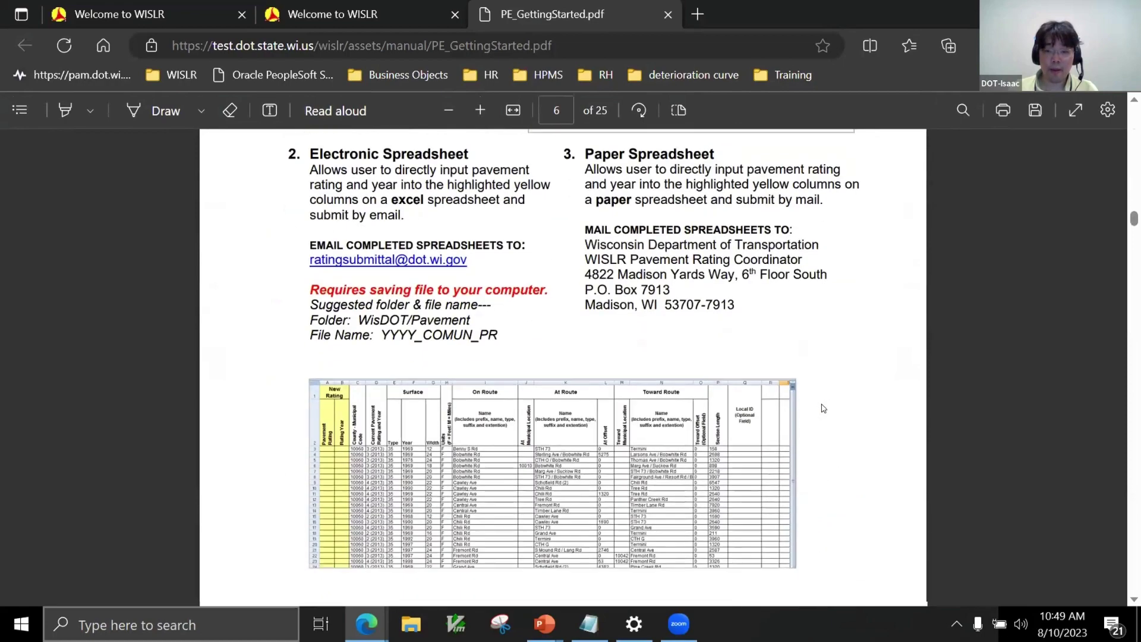
scroll(822, 408, down, 15)
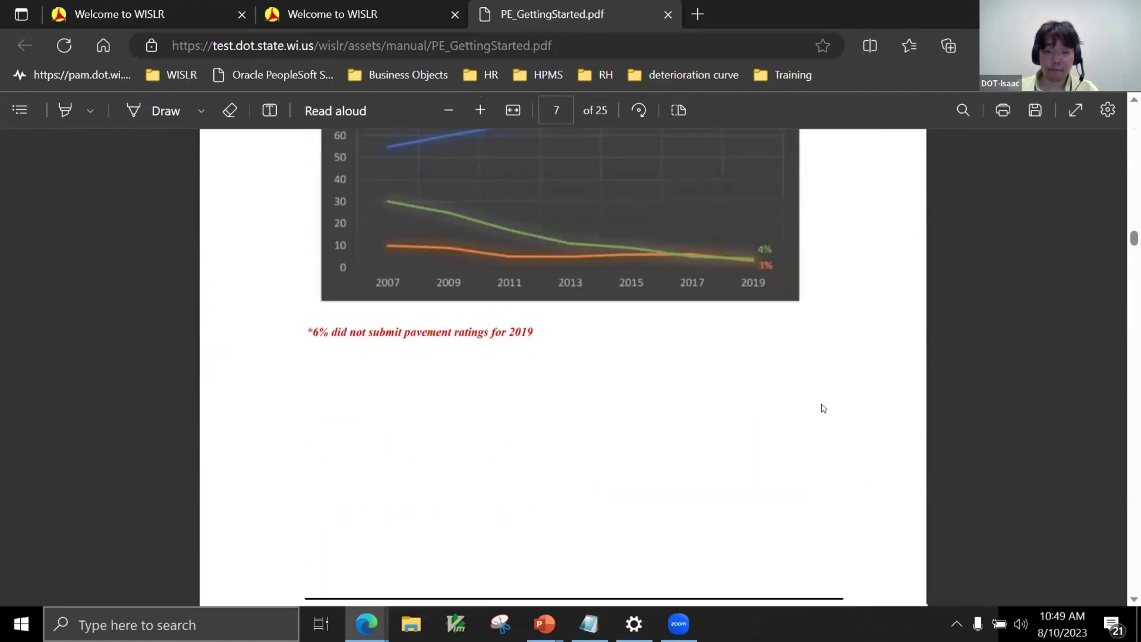
scroll(823, 407, down, 10)
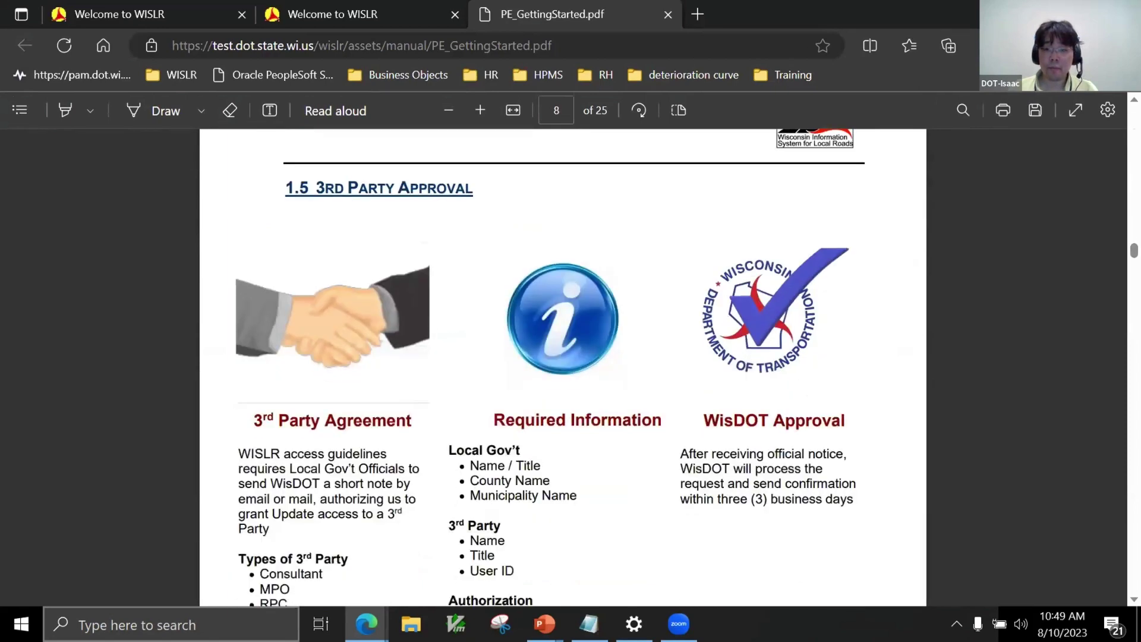
click(667, 15)
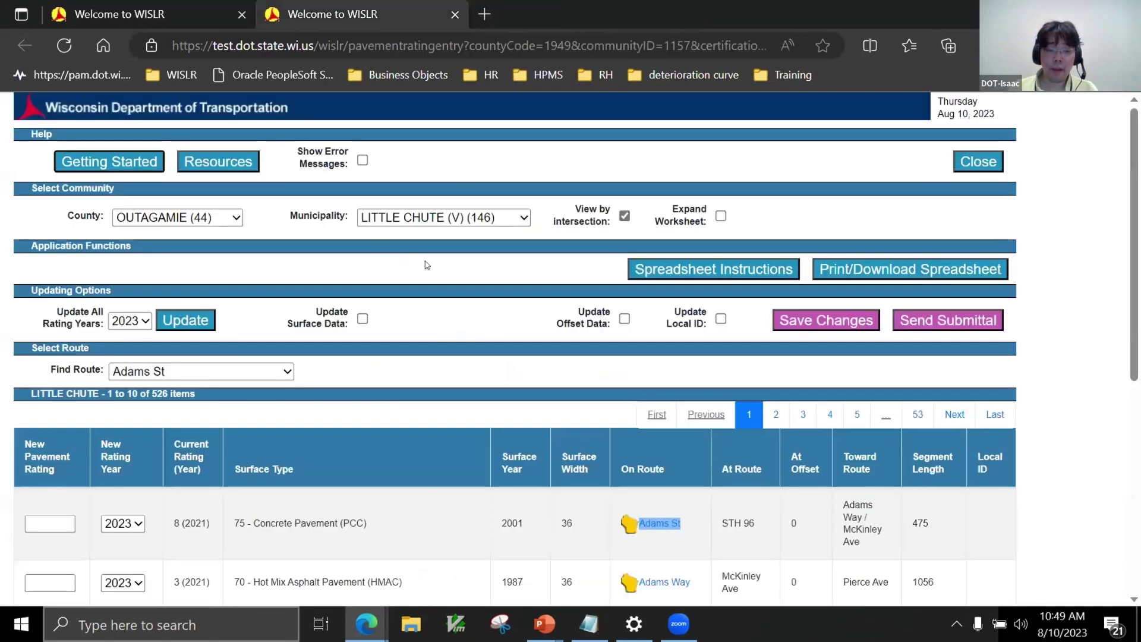
Open the Resources document and look through its link page and the Pavement Rating Help Guide's table of contents
click(223, 164)
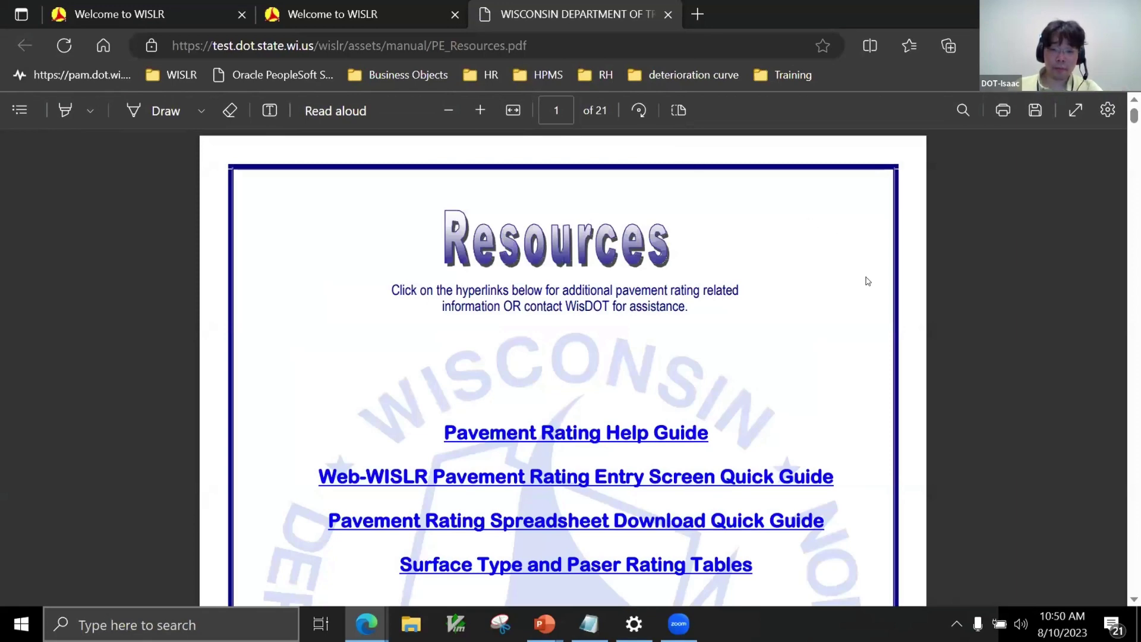
scroll(867, 281, down, 1)
scroll(867, 281, down, 2)
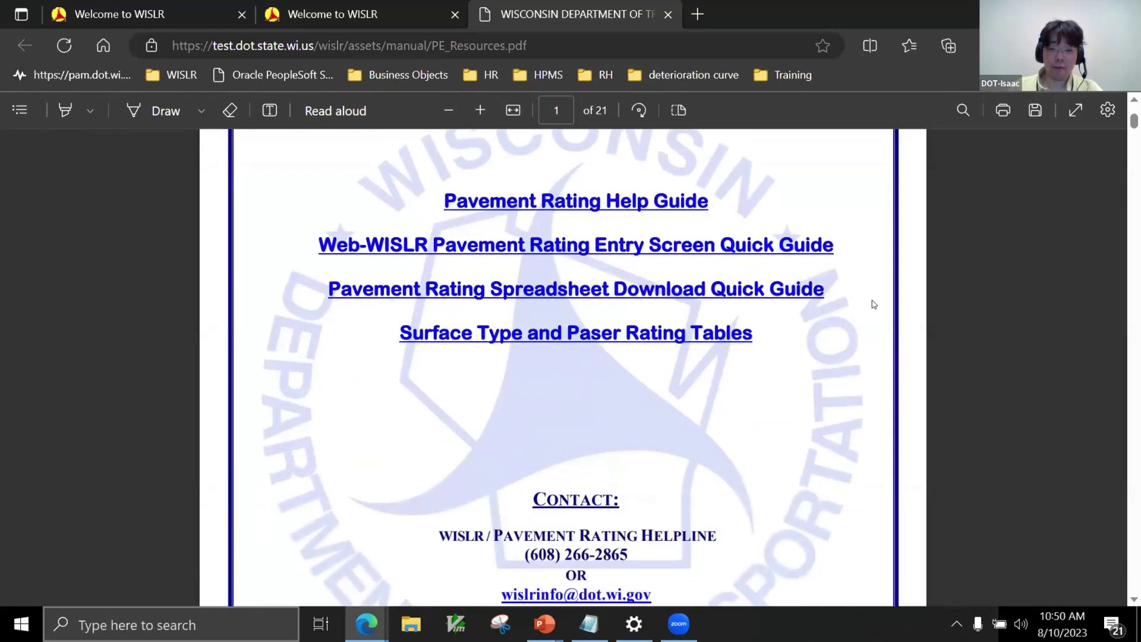
scroll(873, 304, down, 1)
scroll(873, 304, down, 10)
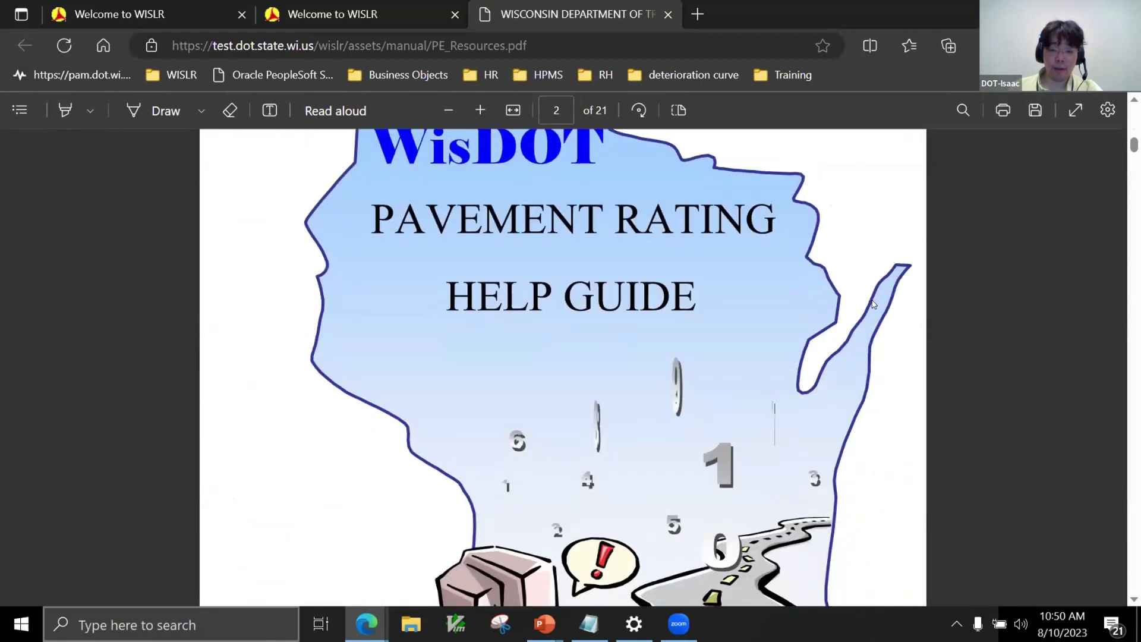
scroll(872, 304, up, 2)
scroll(873, 304, down, 8)
scroll(873, 304, down, 15)
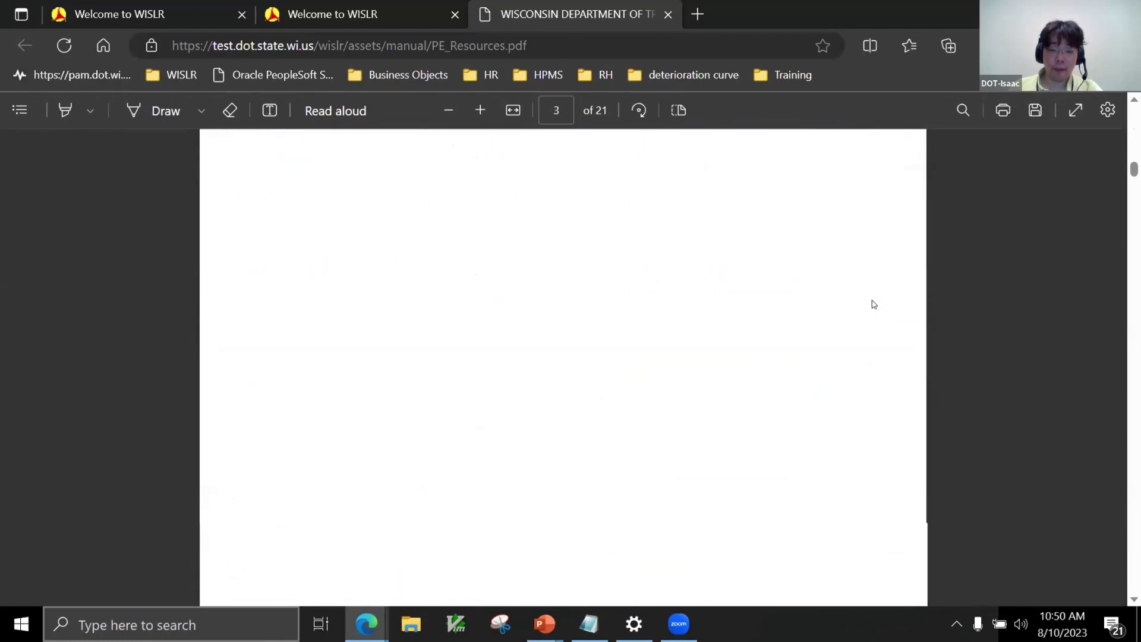
scroll(872, 304, down, 5)
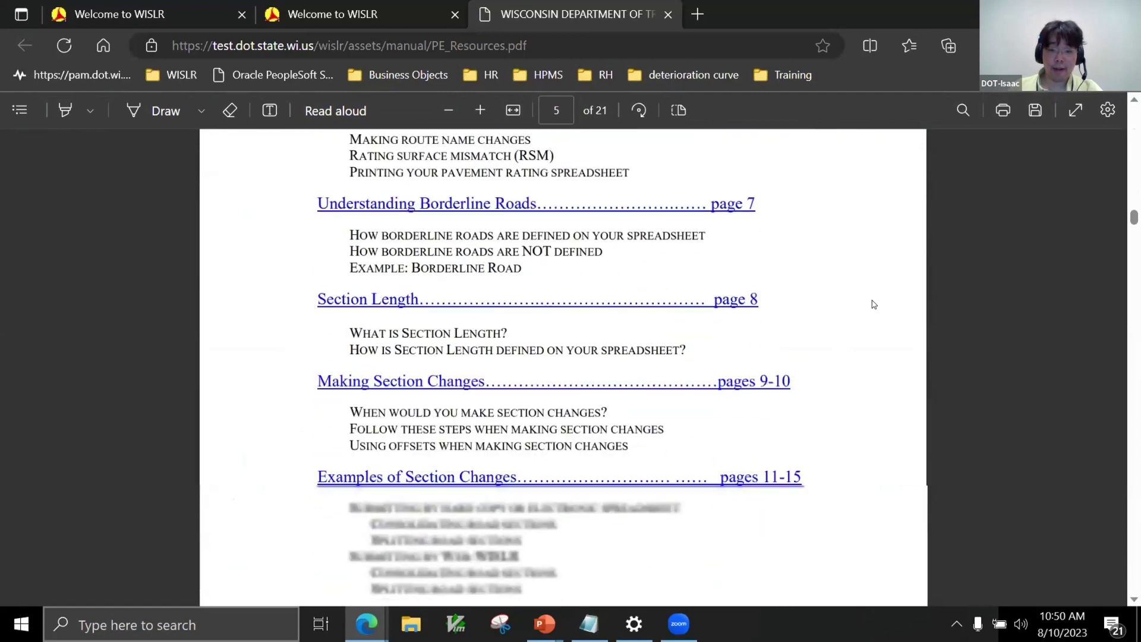
scroll(872, 303, up, 1)
scroll(908, 309, down, 1)
Read the Common Questions & Answers on route name changes, rating surface mismatch and printing the pavement rating spreadsheet
scroll(904, 308, down, 11)
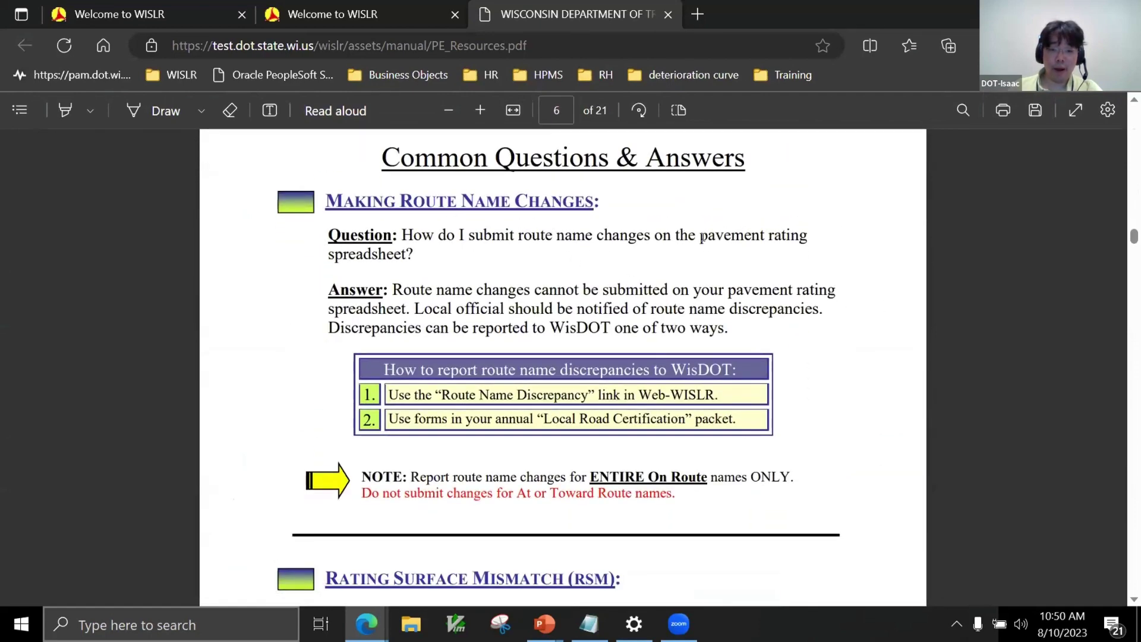
scroll(861, 321, down, 5)
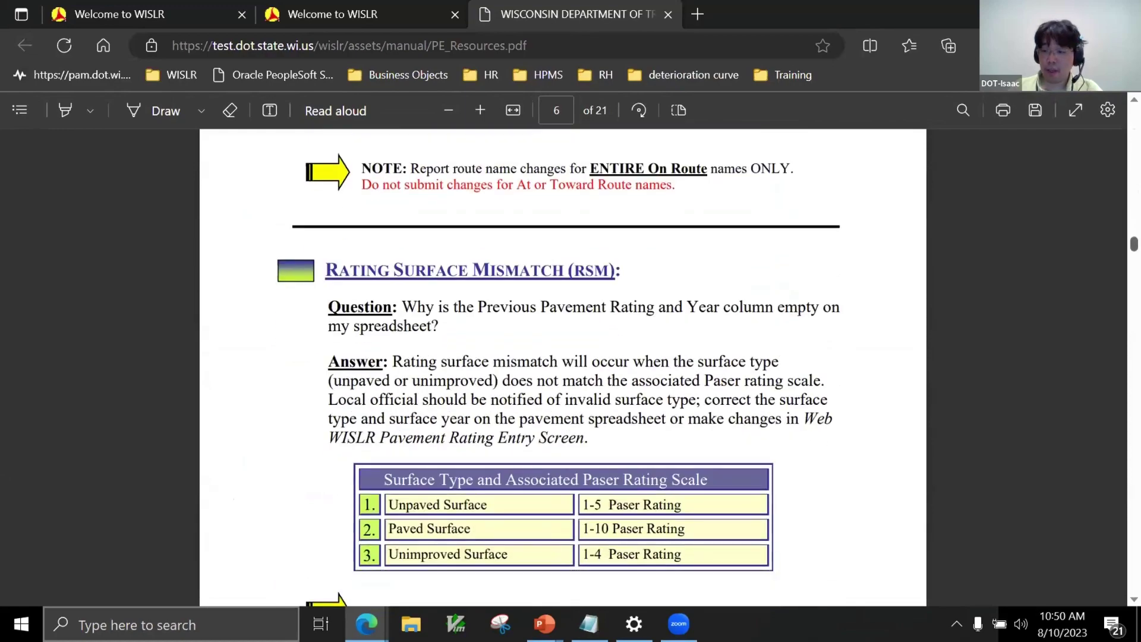
scroll(729, 307, down, 13)
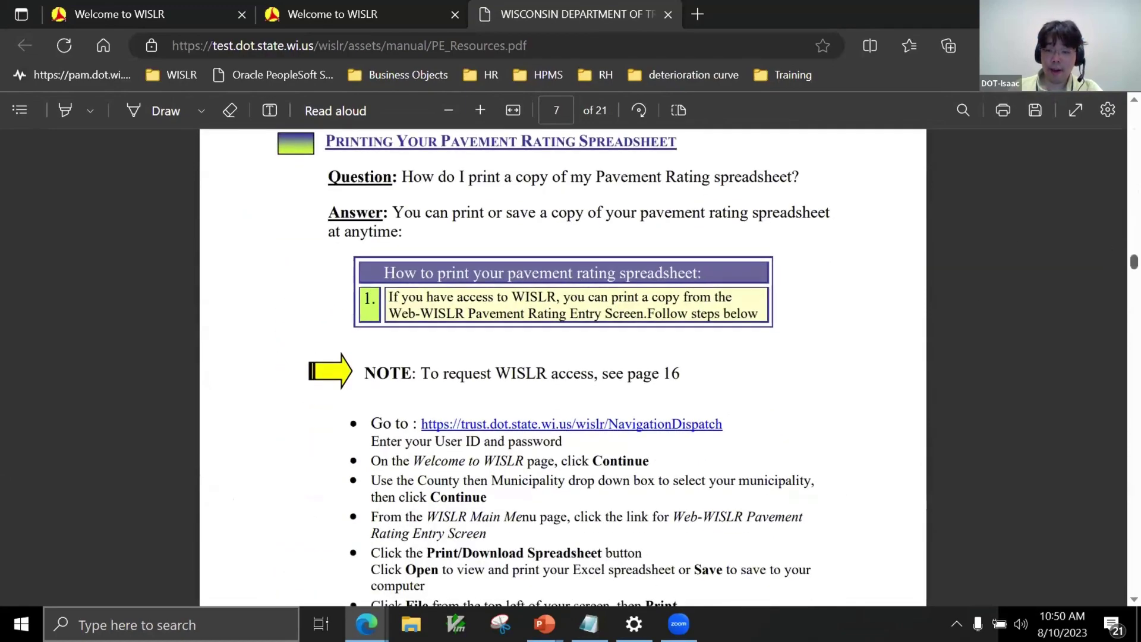
Examine the Surface Type and Paser Rating Table on the document's last page, and close the Resources document
scroll(730, 307, down, 12)
drag(1133, 278, 1096, 554)
scroll(1105, 544, down, 20)
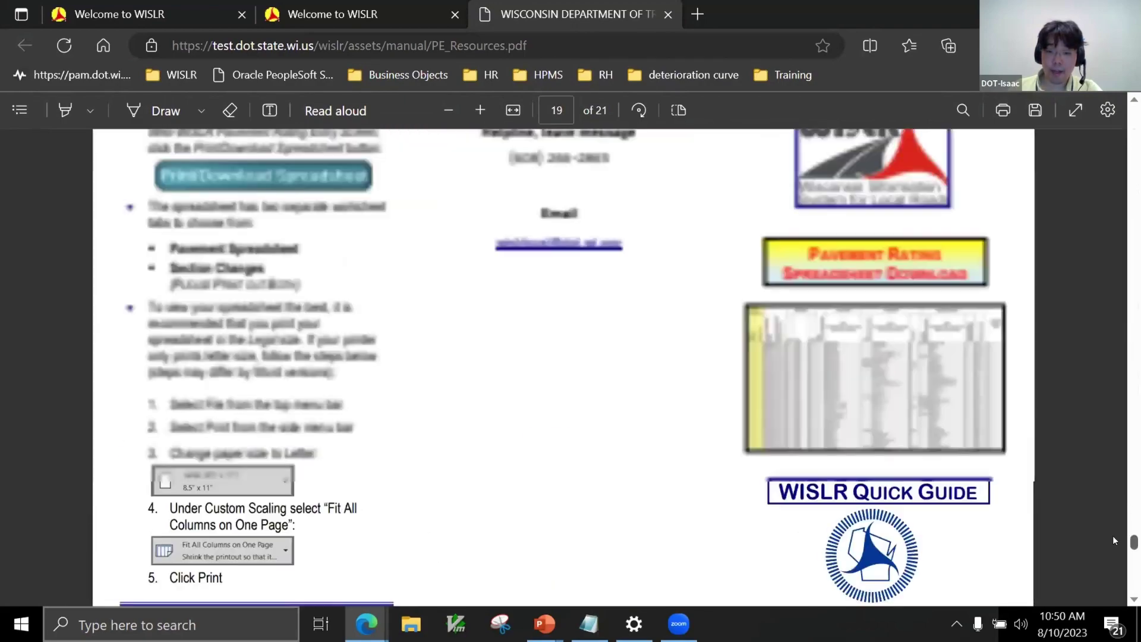
scroll(1089, 551, up, 8)
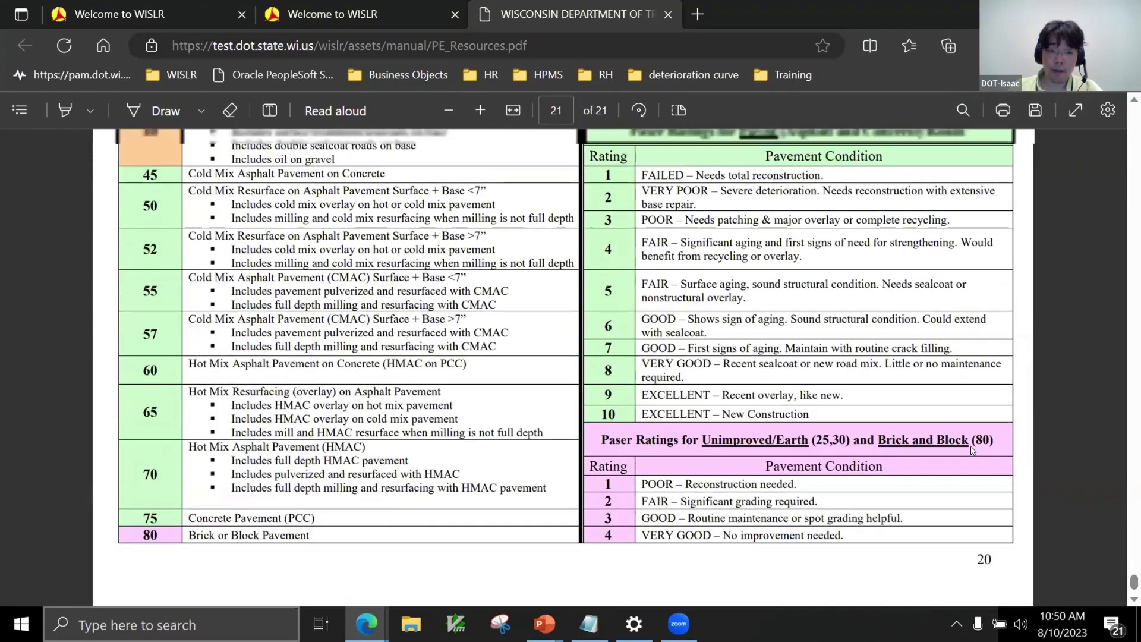
scroll(692, 322, down, 4)
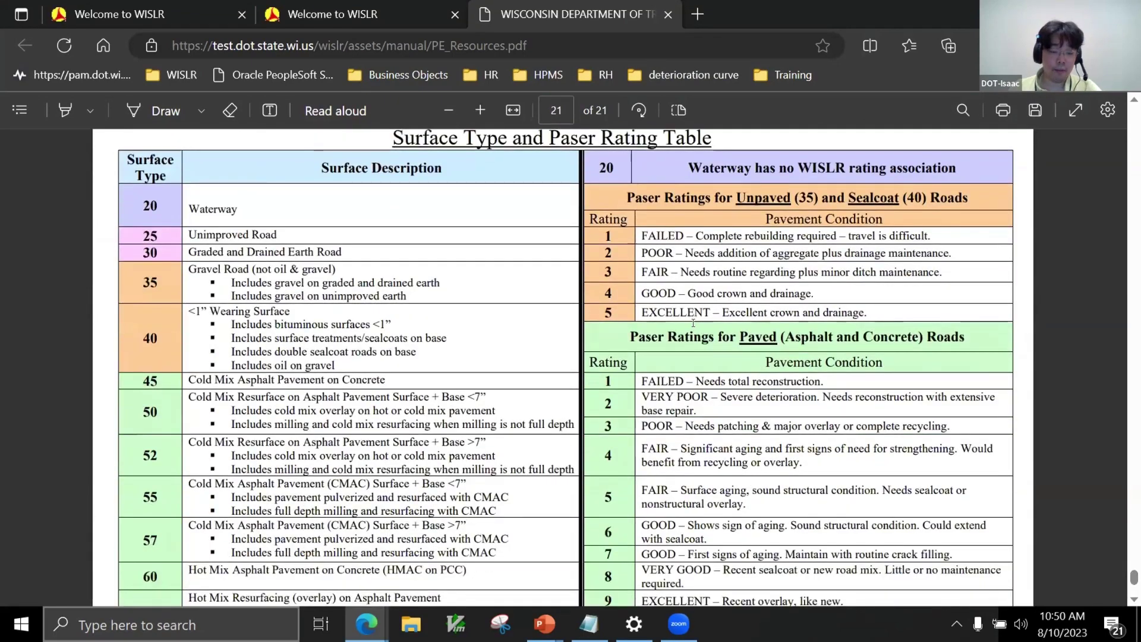
ctrl+scroll(693, 322, down, 2)
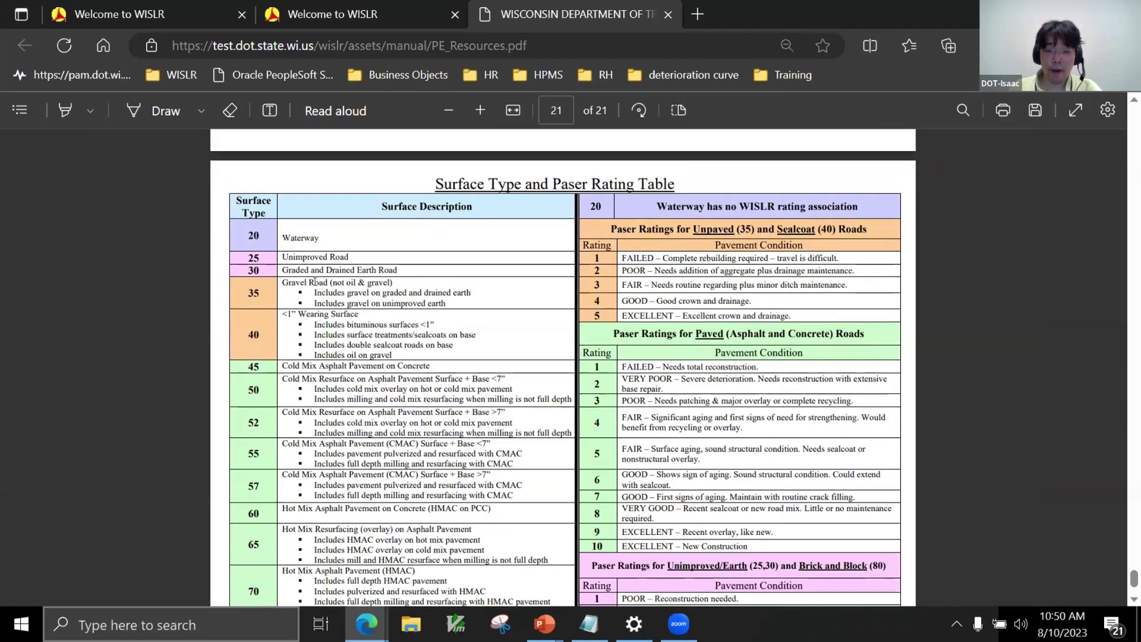
scroll(315, 282, down, 1)
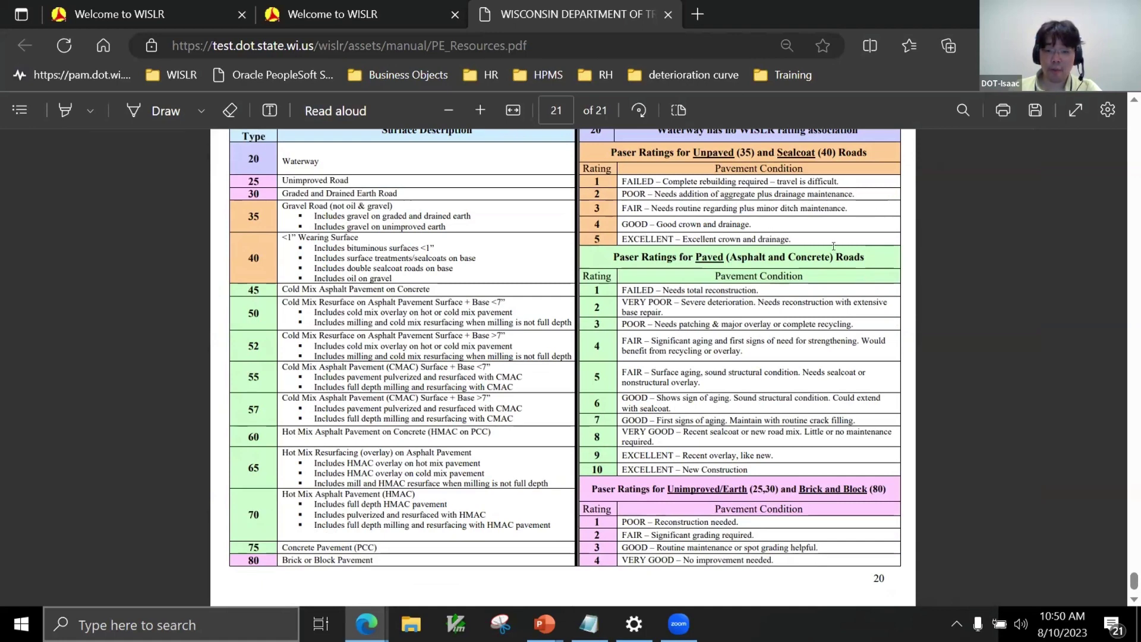
scroll(395, 214, up, 1)
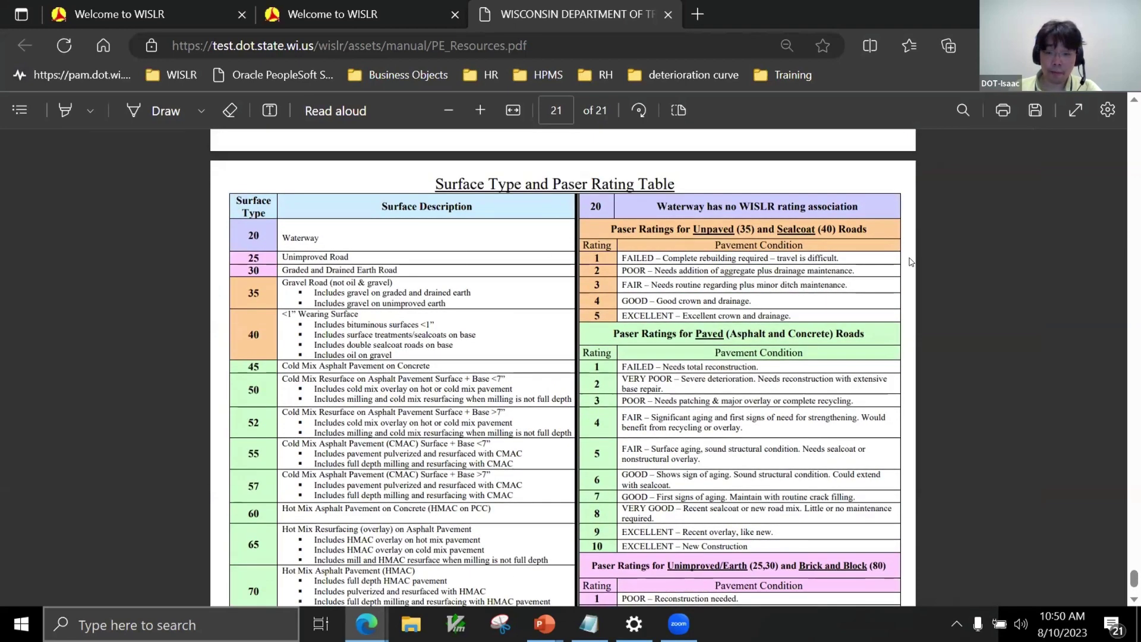
key(ctrl+w)
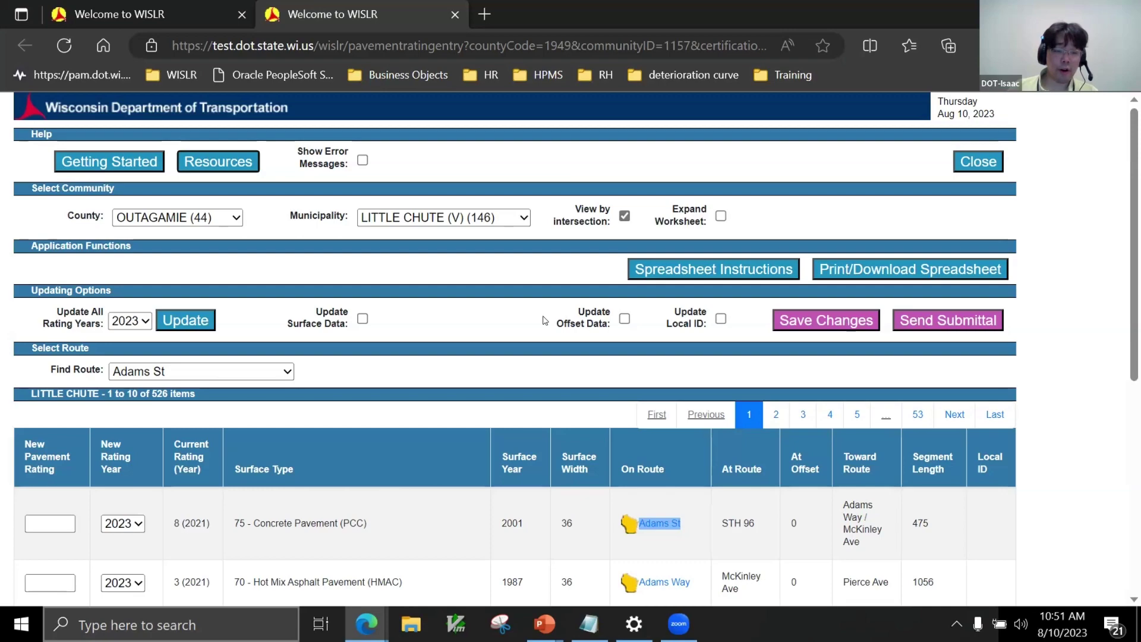
Enter new pavement ratings of 7 for Adams St and 2 for both Adams Way segments
scroll(545, 321, down, 5)
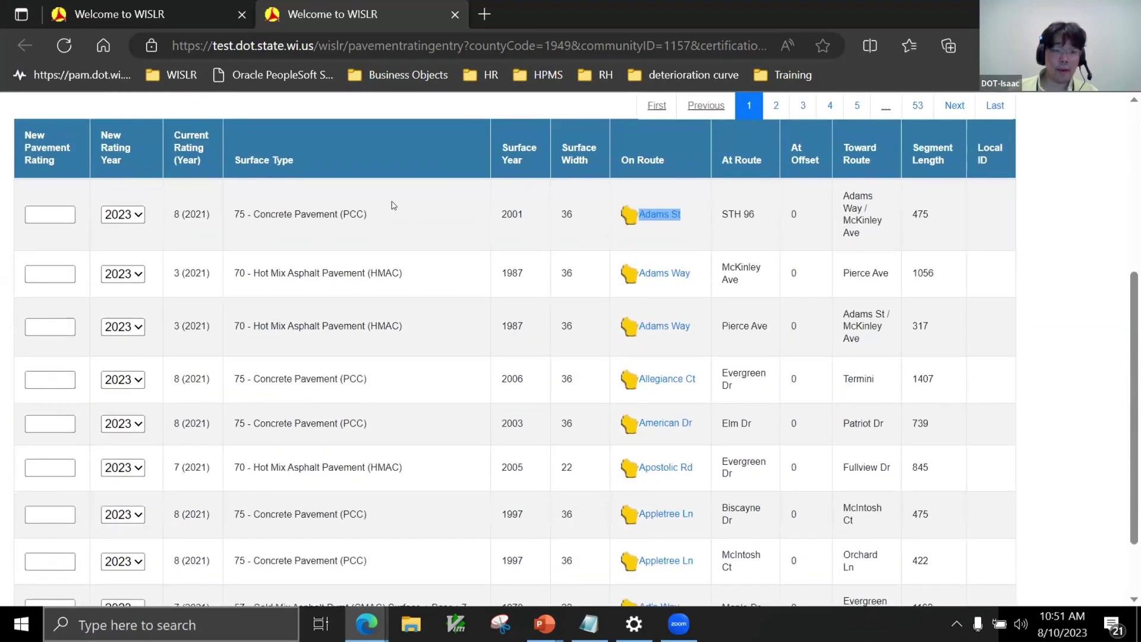
scroll(197, 251, up, 4)
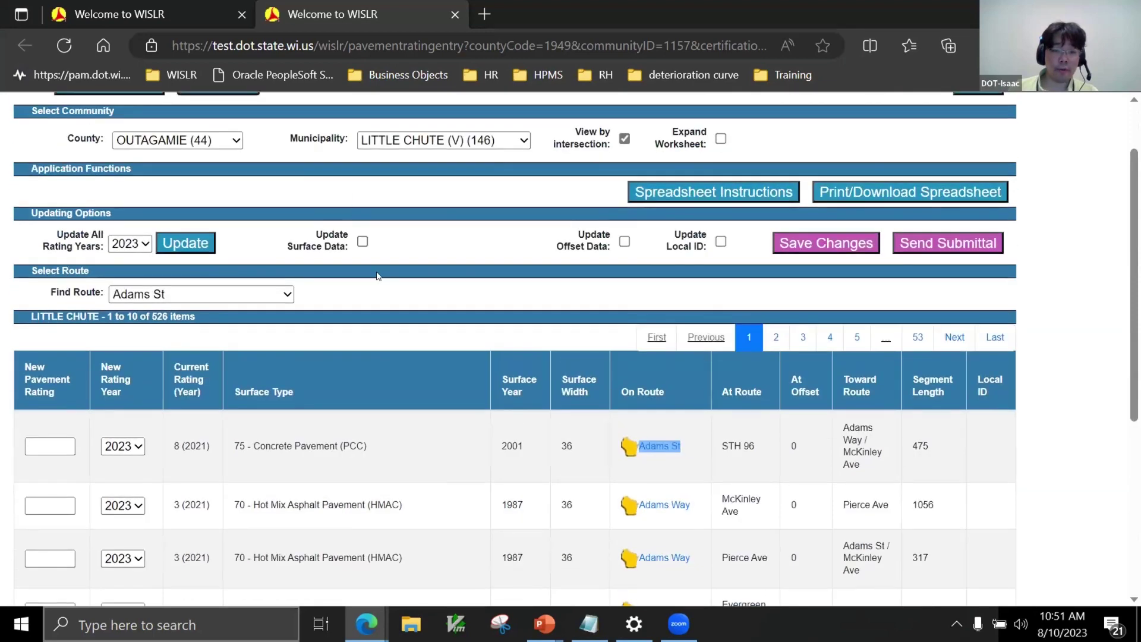
scroll(375, 344, down, 3)
scroll(366, 355, down, 1)
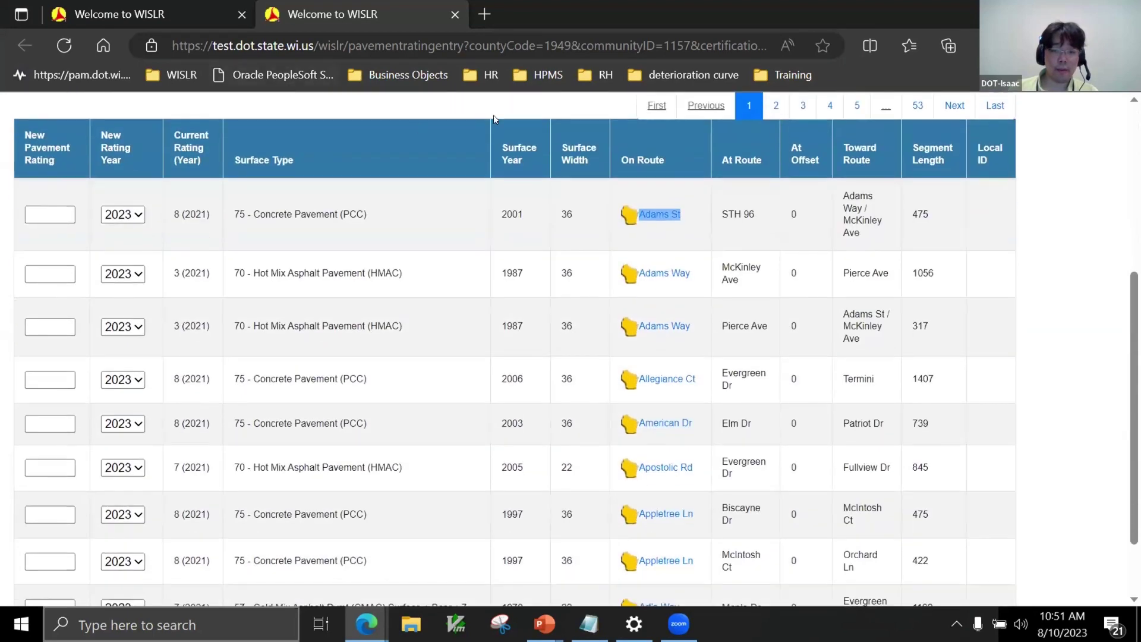
click(48, 211)
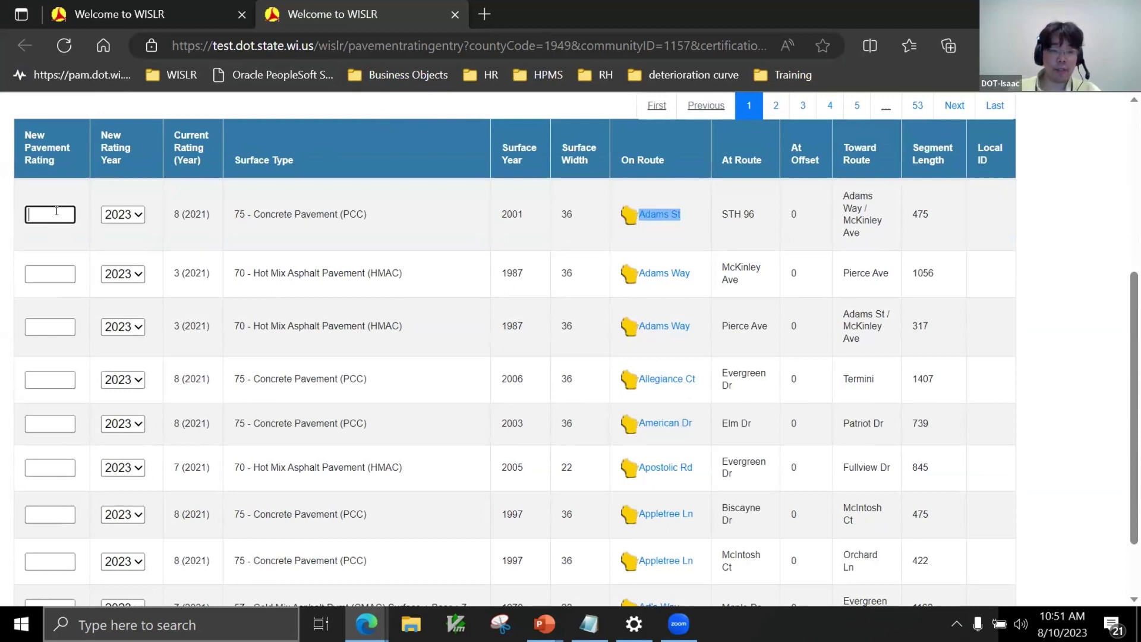
text(y)
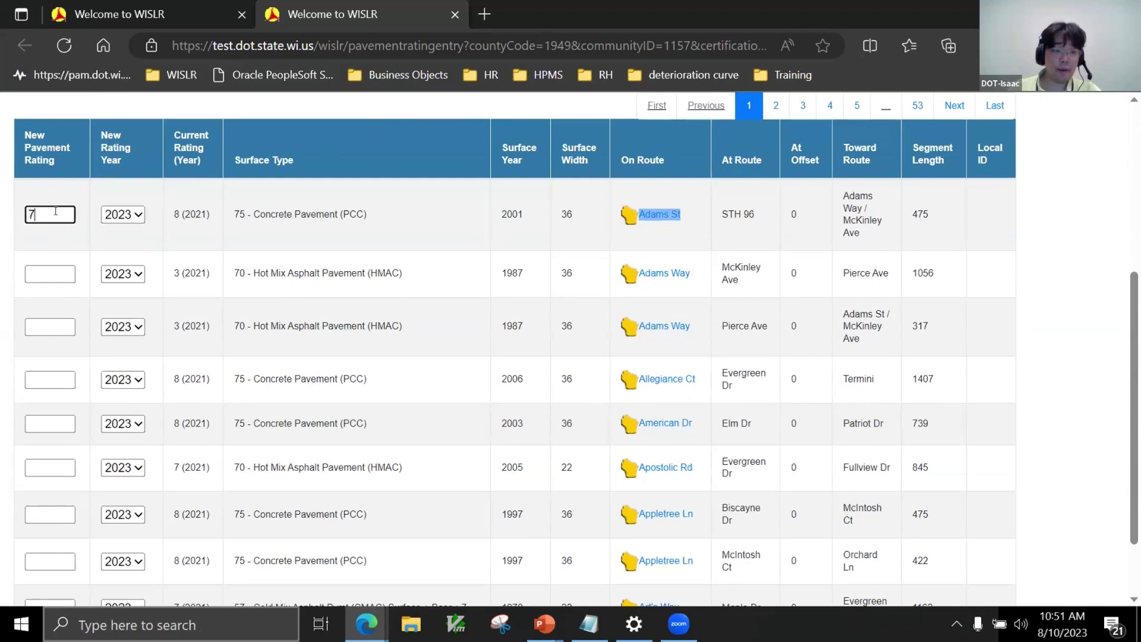
click(54, 274)
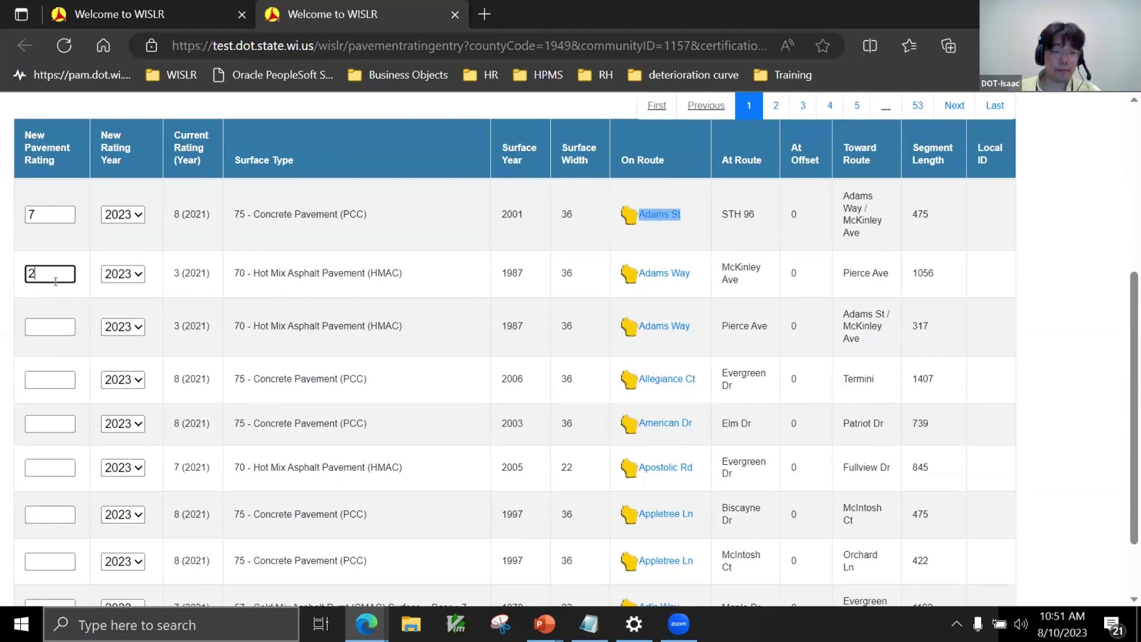
click(60, 329)
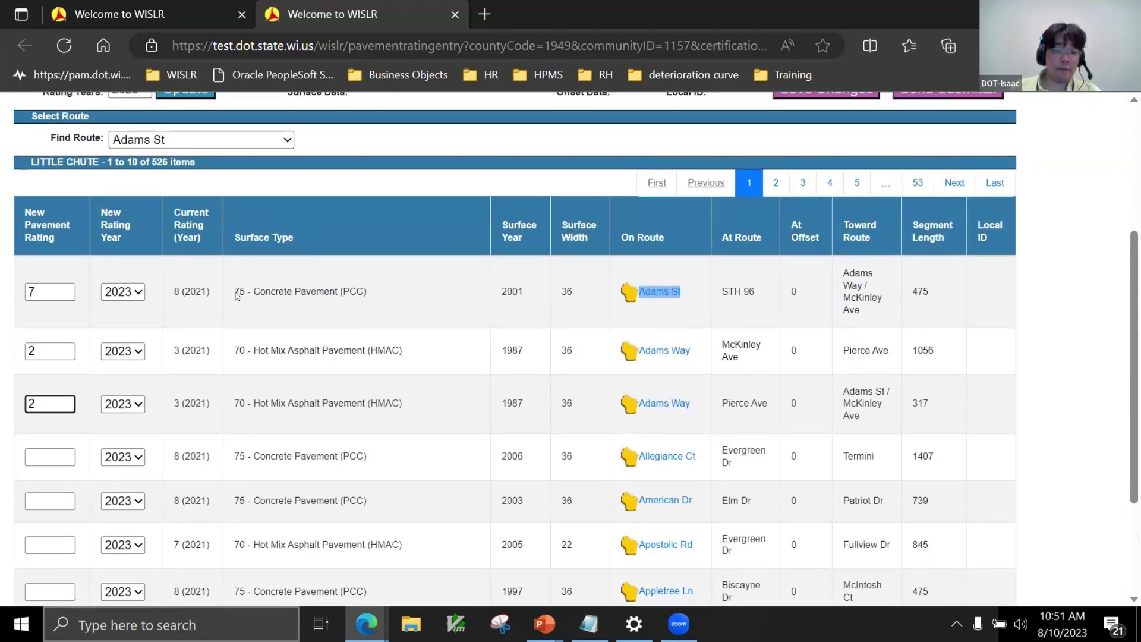
Update all rating years to 2023, filling the new pavement ratings from the current ones
scroll(237, 279, up, 1)
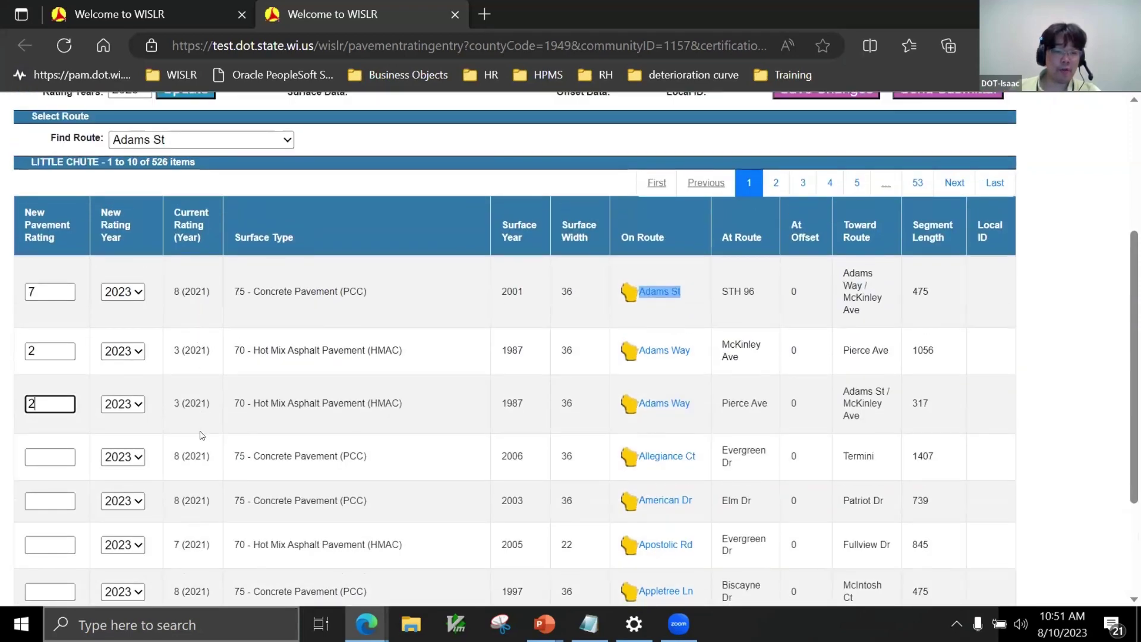
scroll(200, 436, down, 2)
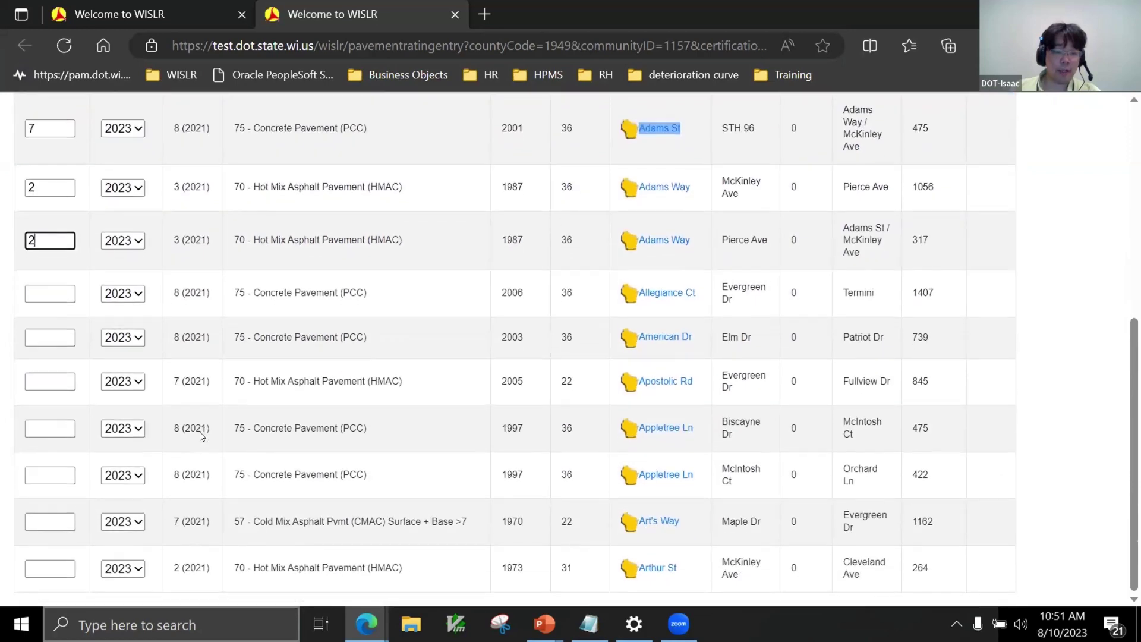
scroll(200, 436, up, 5)
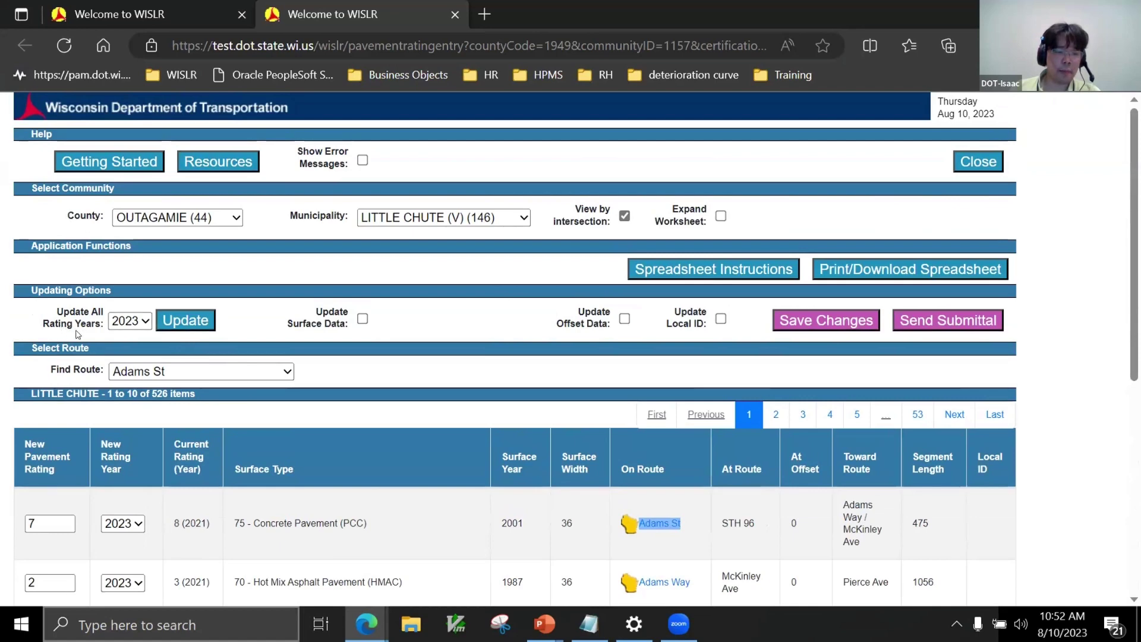
click(198, 321)
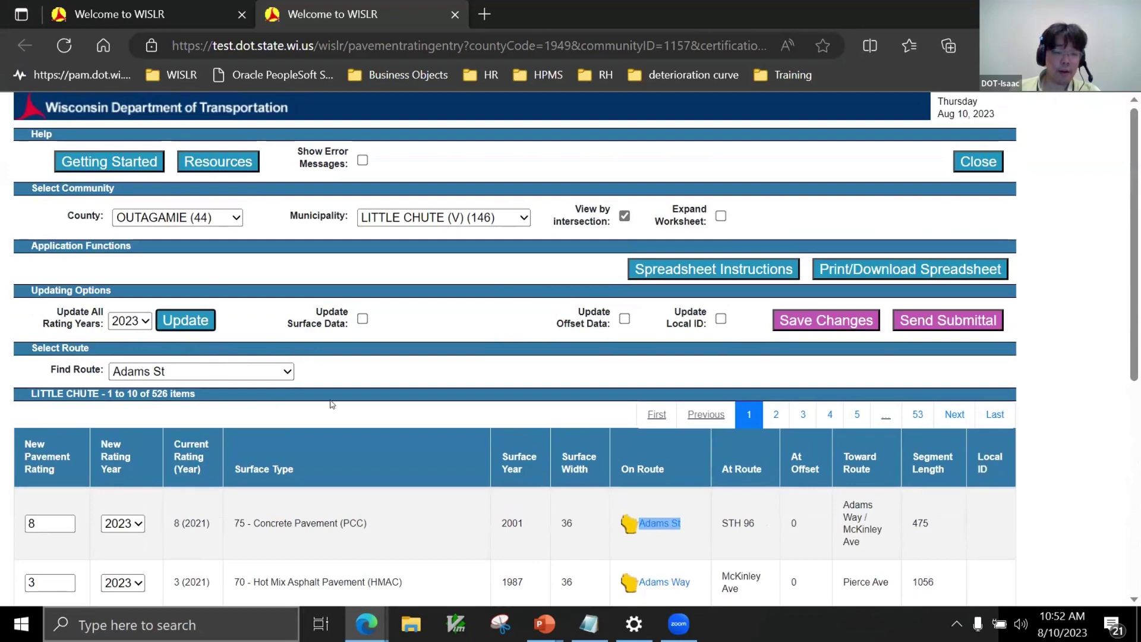
Set the new pavement rating of the Apostolic Rd segment to 5
scroll(331, 404, down, 6)
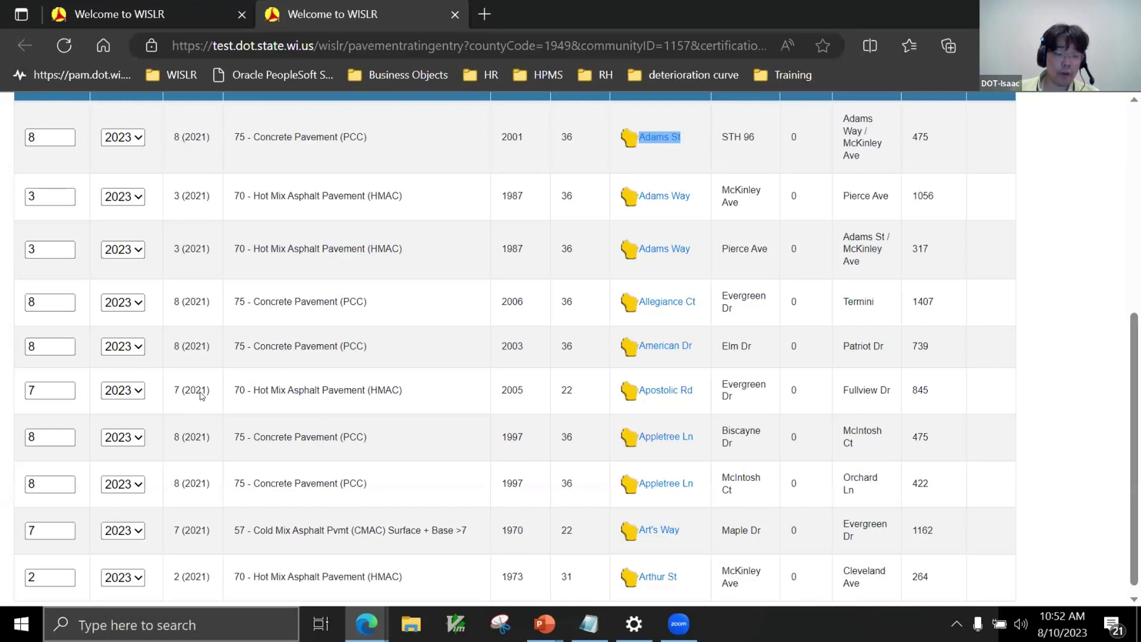
click(57, 394)
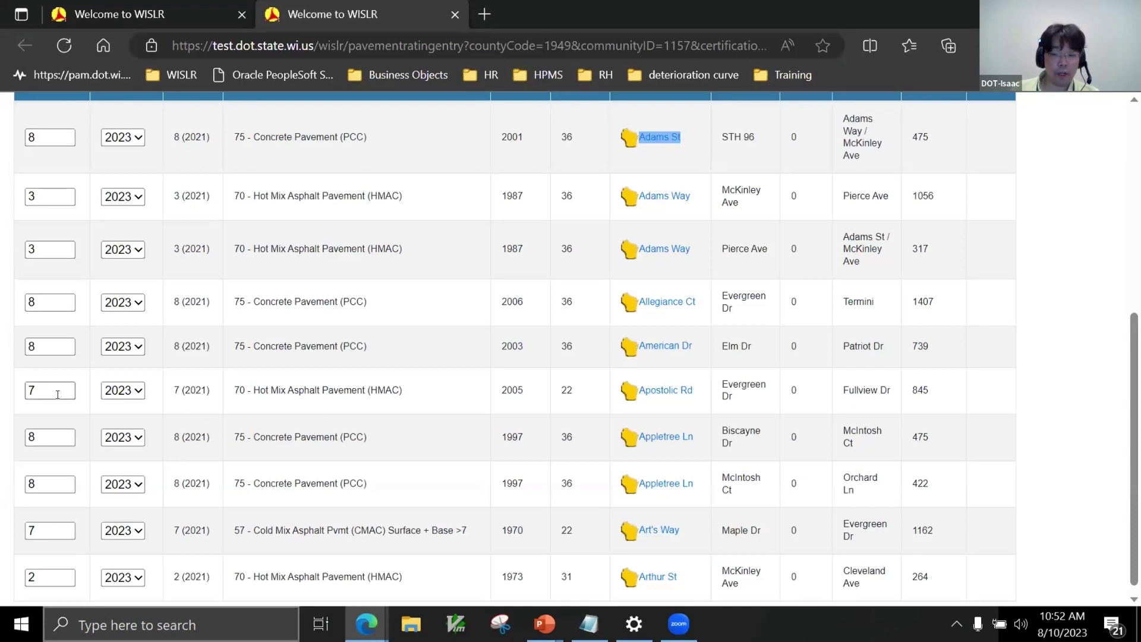
drag(52, 394, 2, 399)
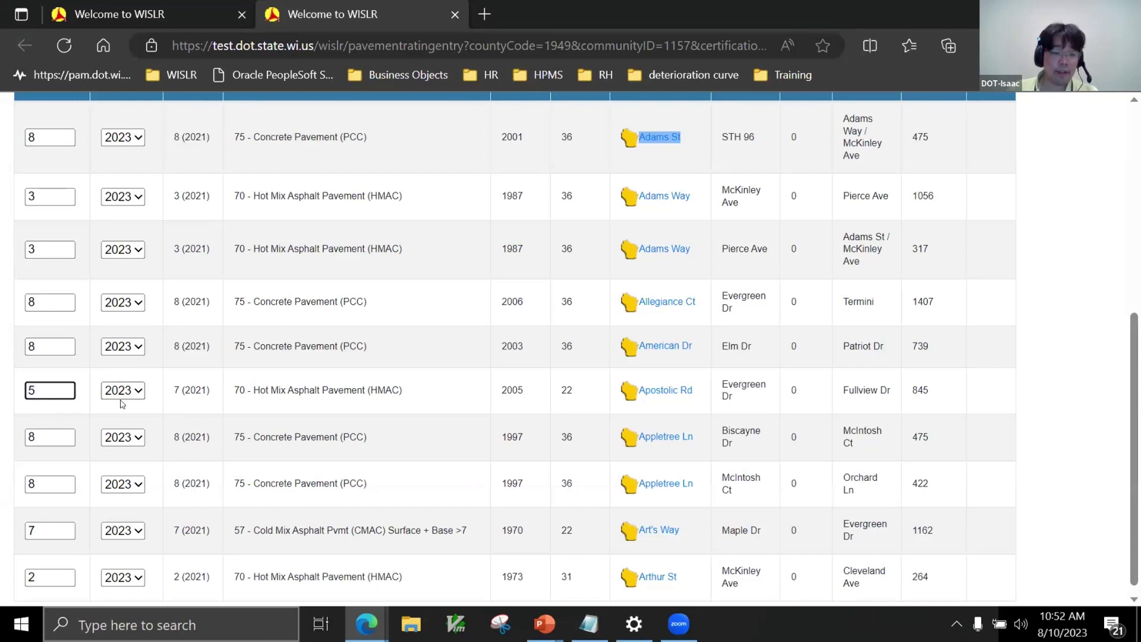
Show page 3 of the Little Chute segment list to check its new pavement ratings
scroll(119, 404, down, 1)
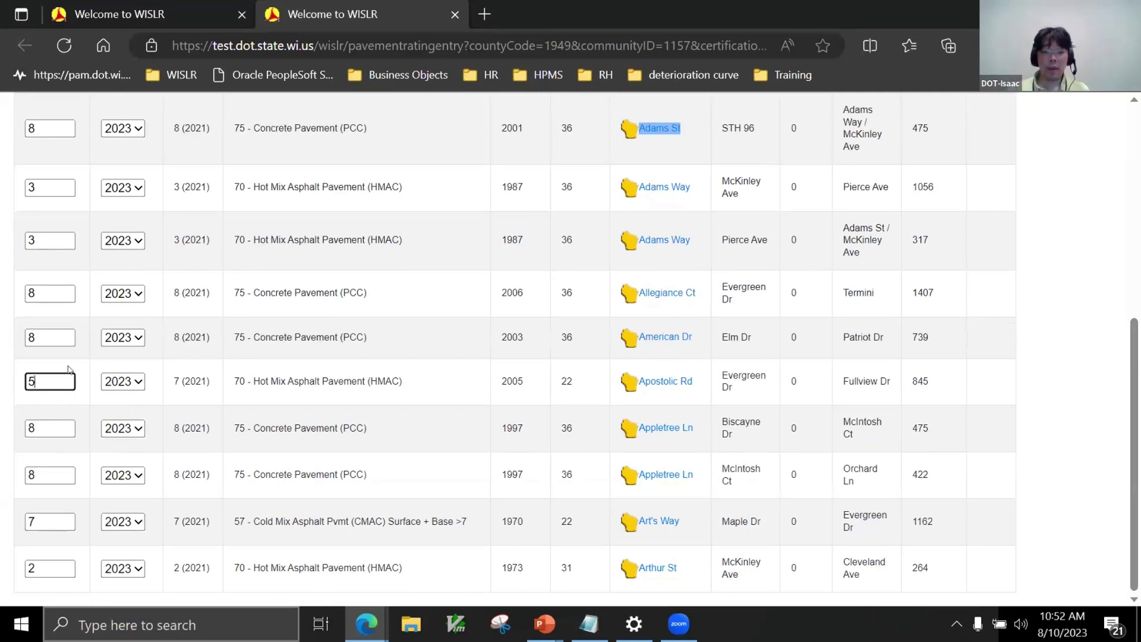
scroll(78, 356, up, 2)
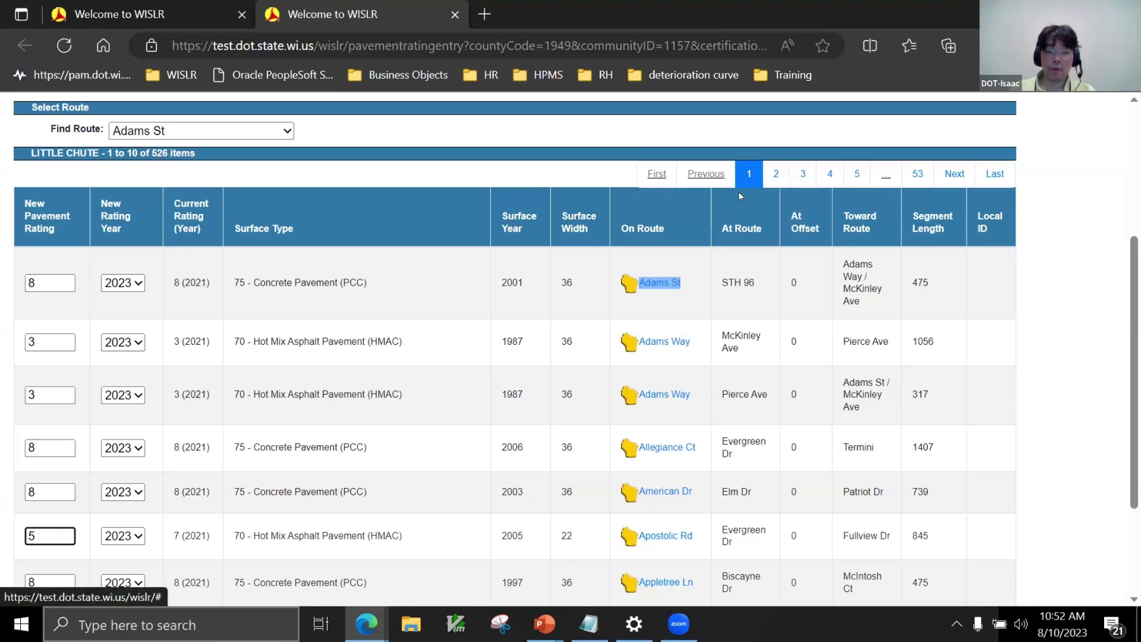
click(803, 174)
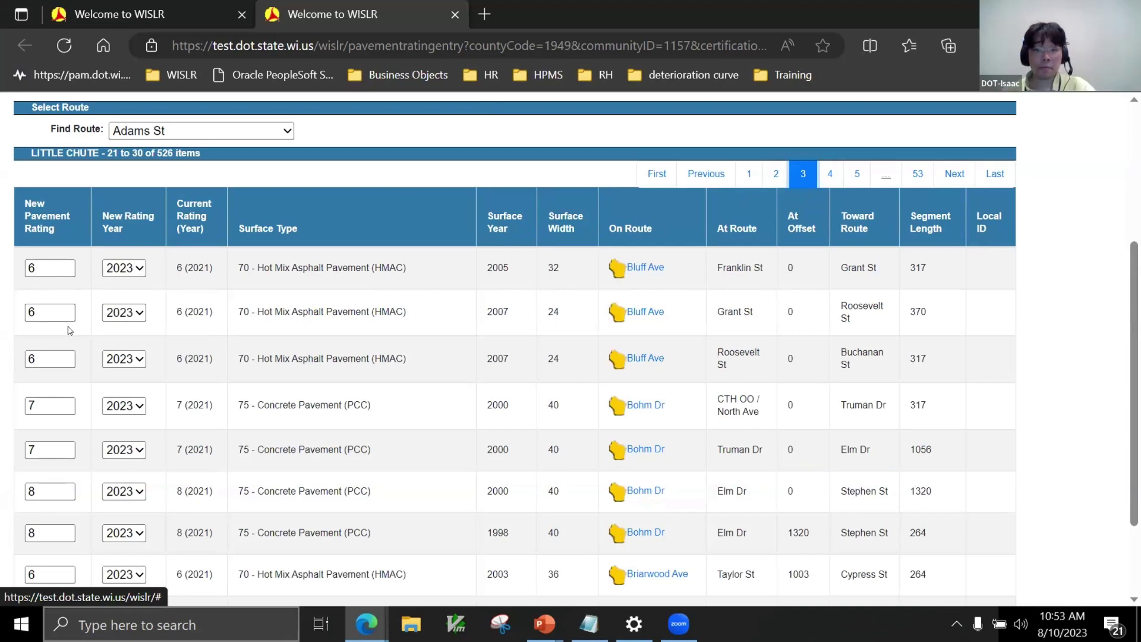
Enable Update Surface Data for the segments and accept the reminder about verifying surface year and width
scroll(168, 345, up, 4)
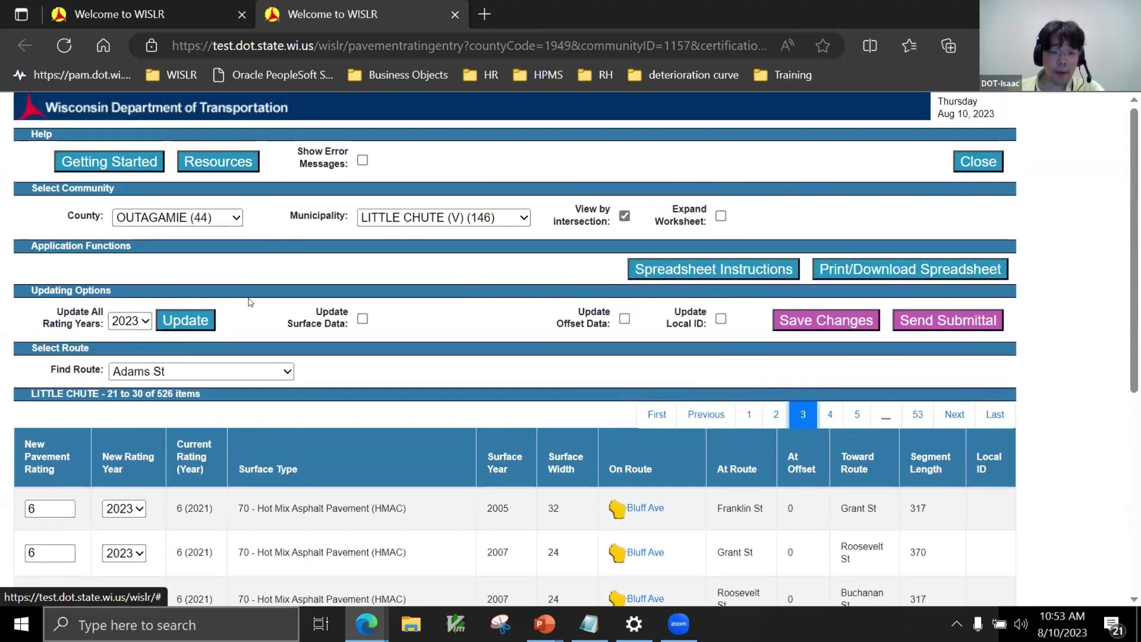
click(363, 319)
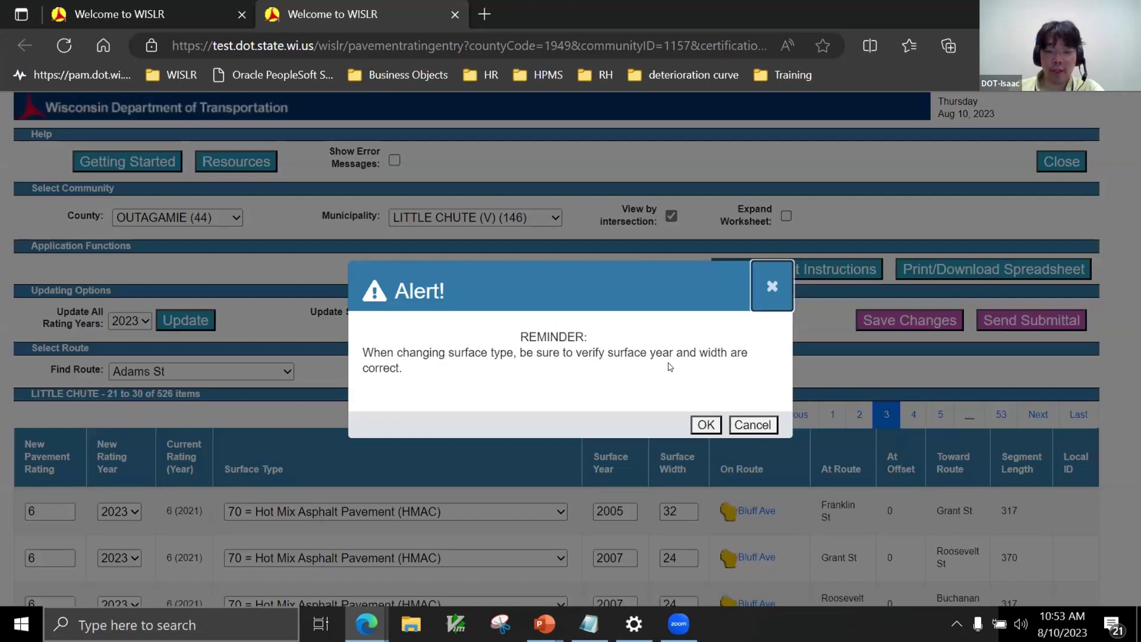
click(706, 424)
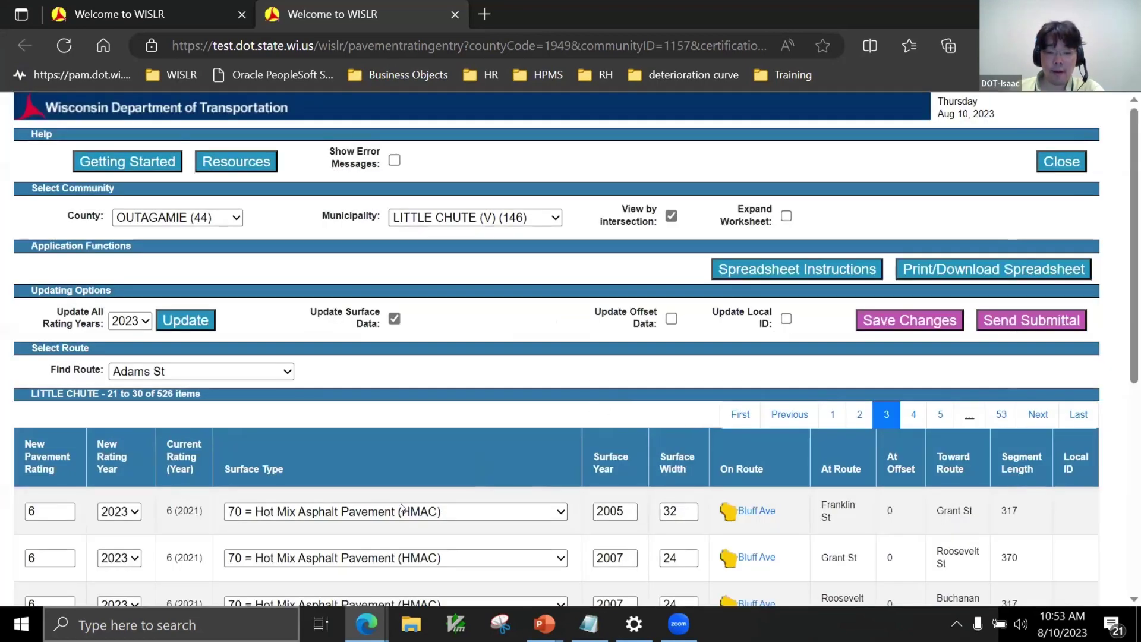
Try surface type 70 = Hot Mix Asphalt Pavement (HMAC) on the Bohm Dr segment at CTH OO / North Ave, and restore 75 = Concrete Pavement (PCC)
scroll(505, 479, down, 1)
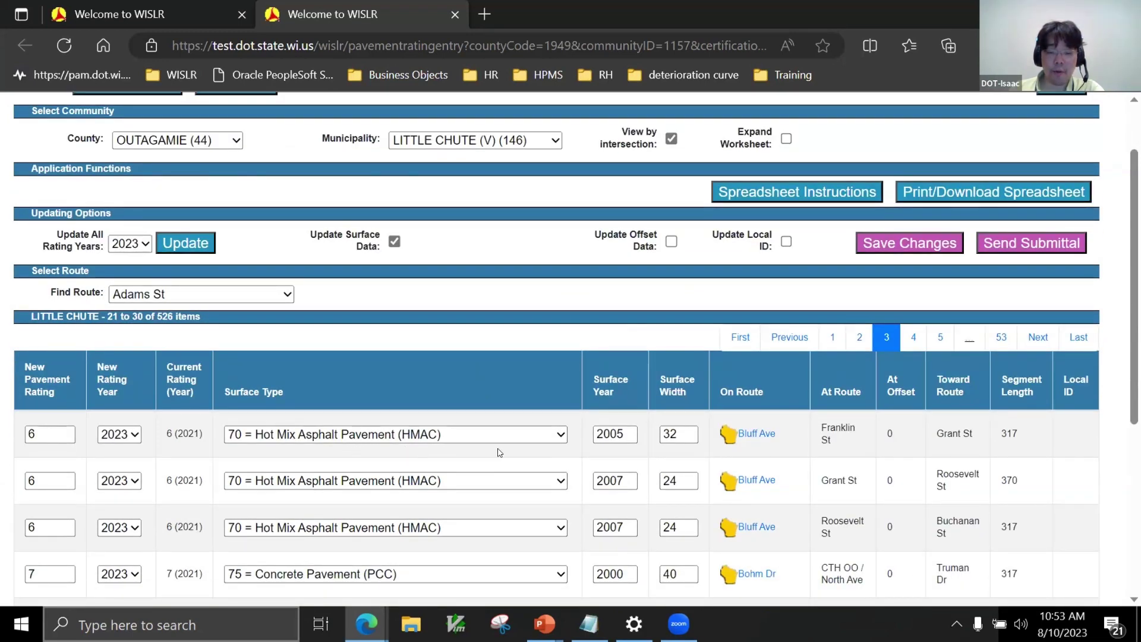
scroll(616, 454, down, 1)
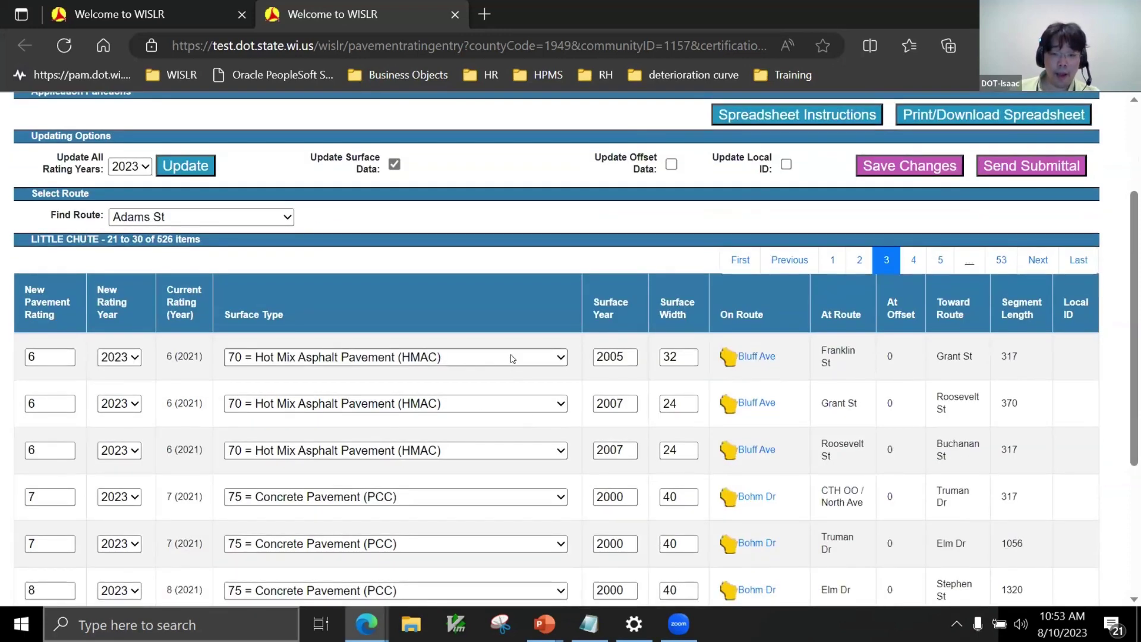
click(512, 359)
click(512, 358)
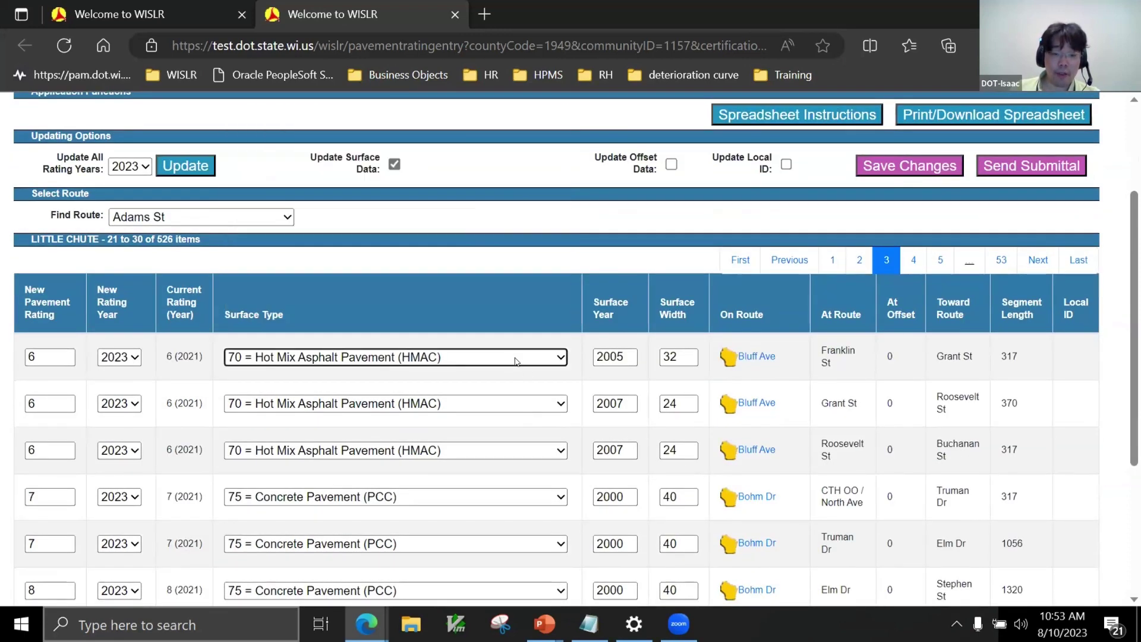
scroll(497, 428, down, 1)
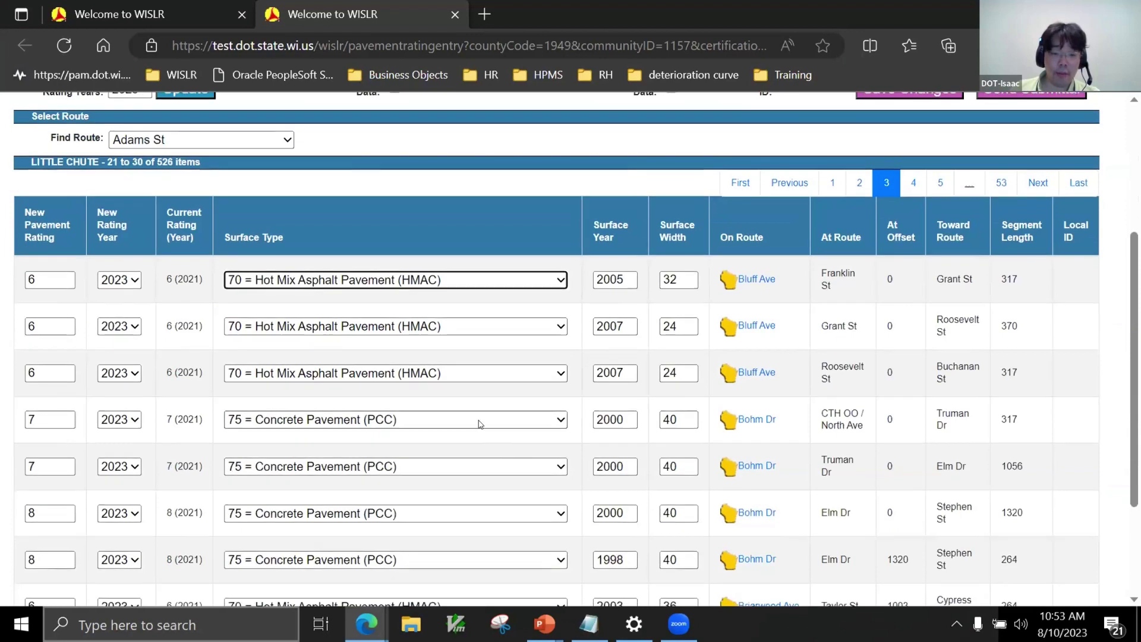
click(403, 427)
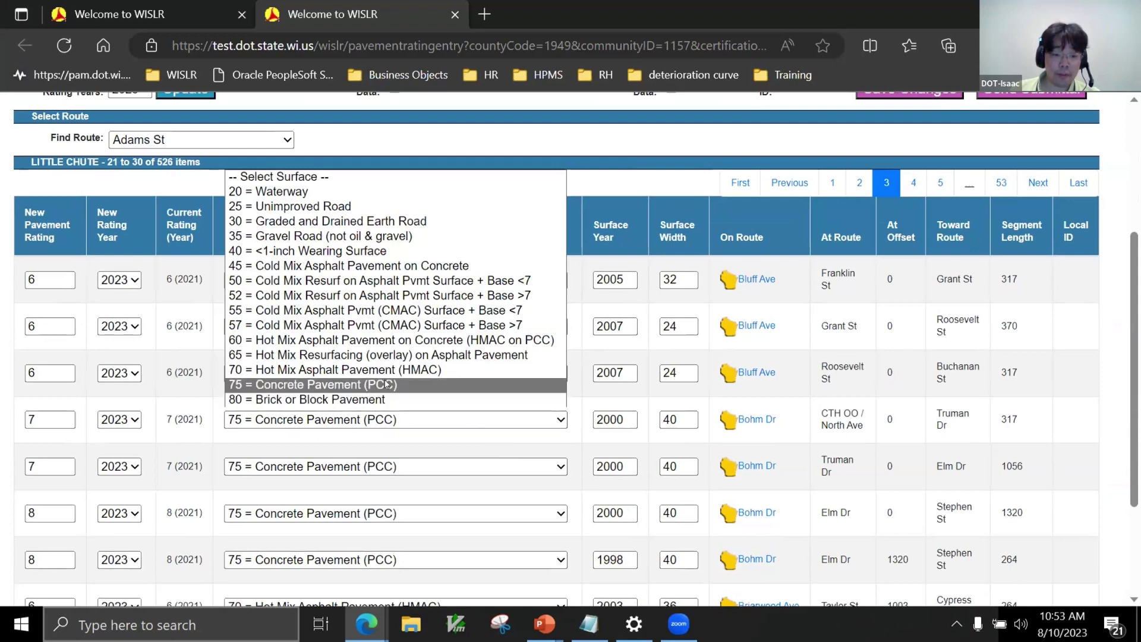
click(454, 369)
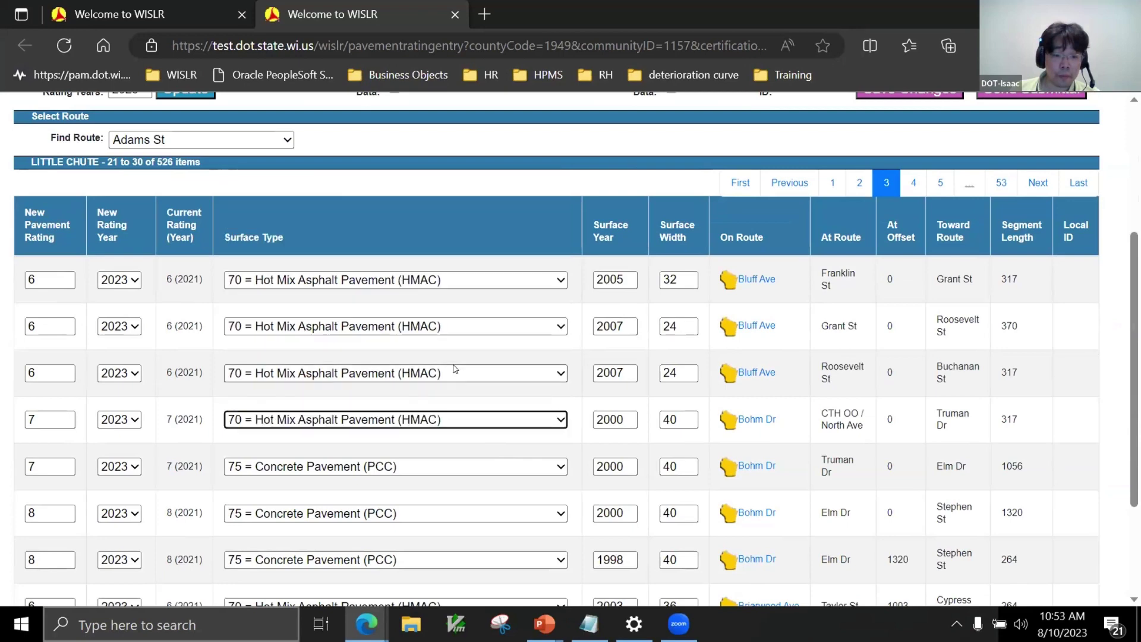
click(418, 425)
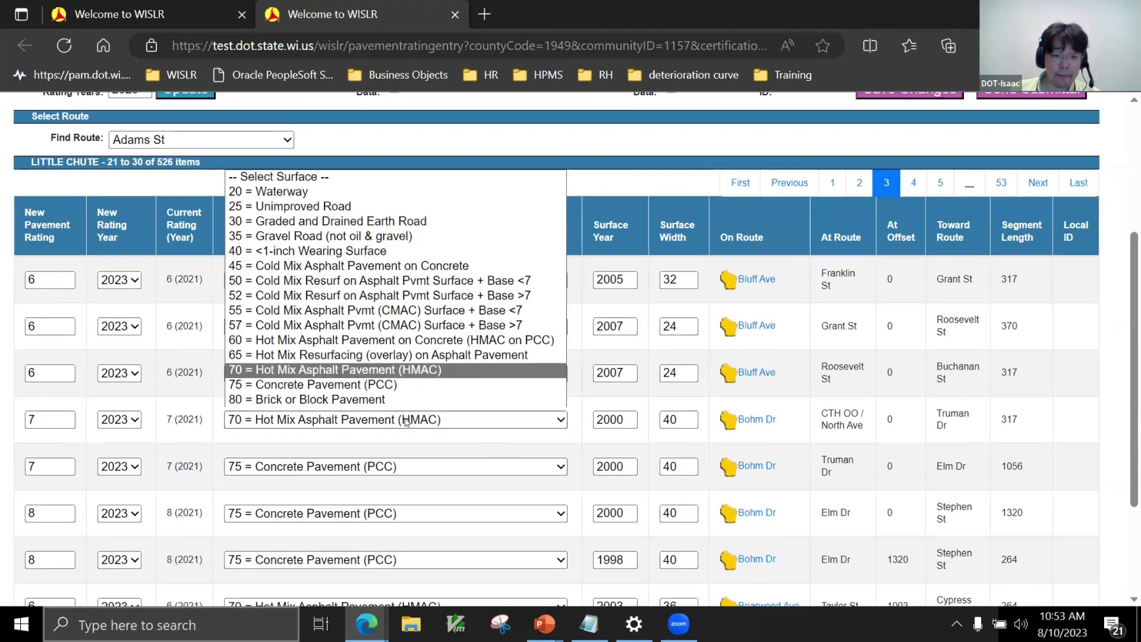
click(365, 386)
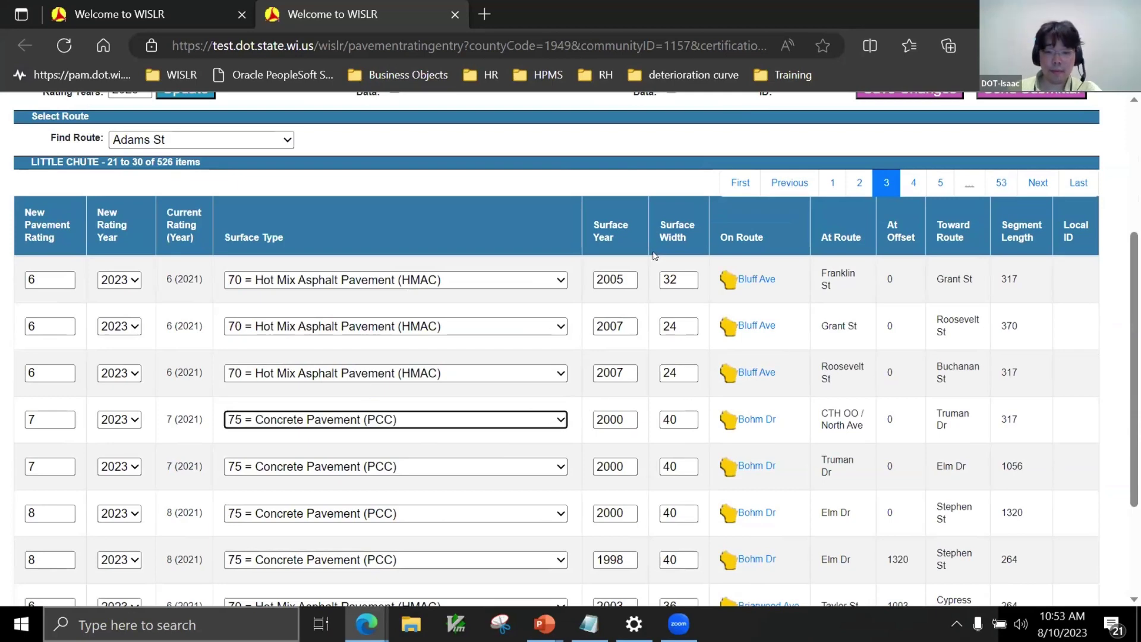
Set the surface year of the Bohm Dr segment at CTH OO / North Ave to 2022
double_click(629, 418)
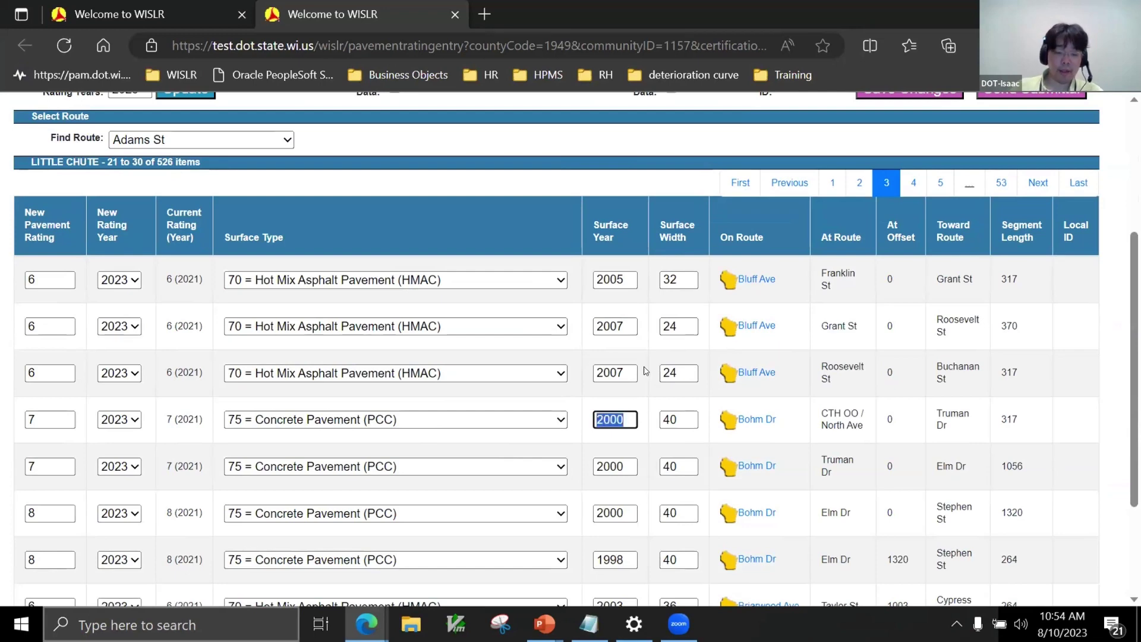
text(202)
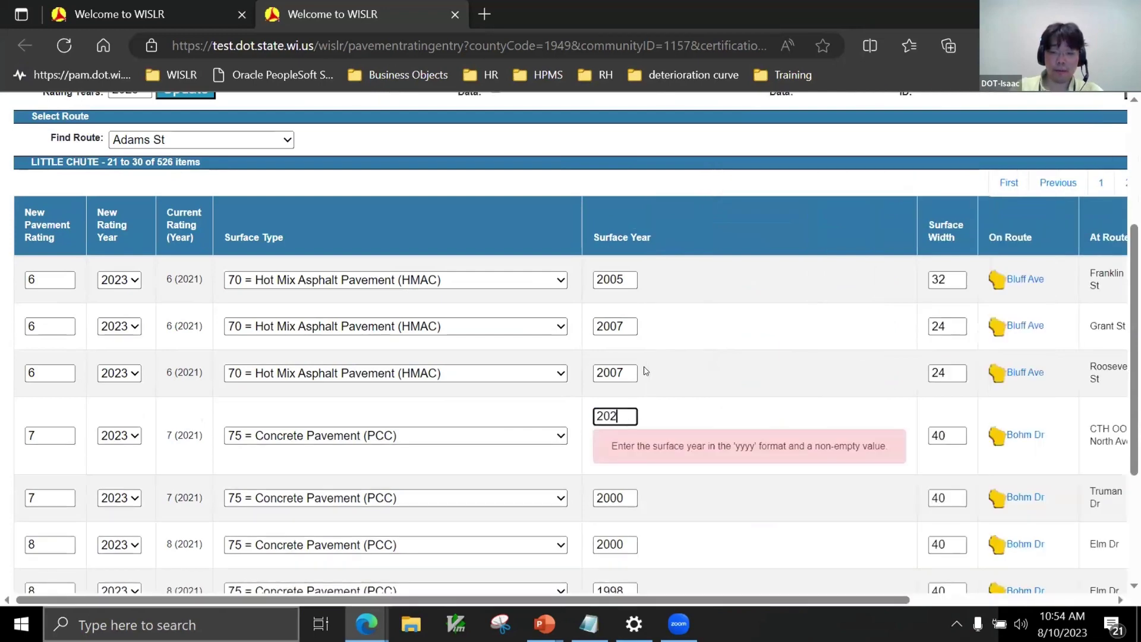
text(2)
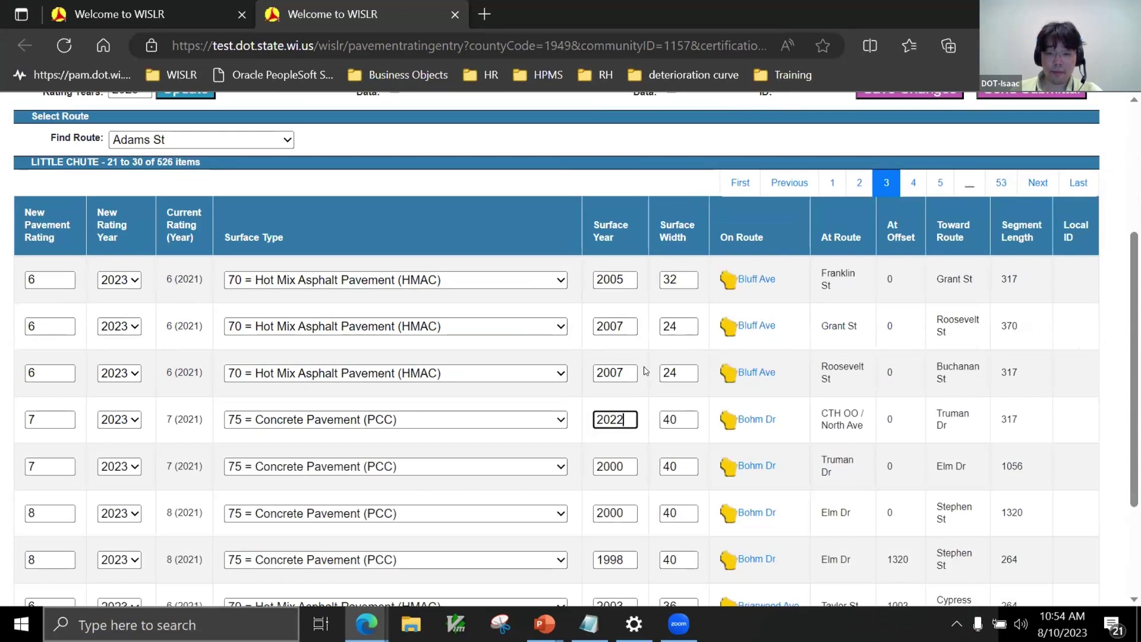
key(Tab)
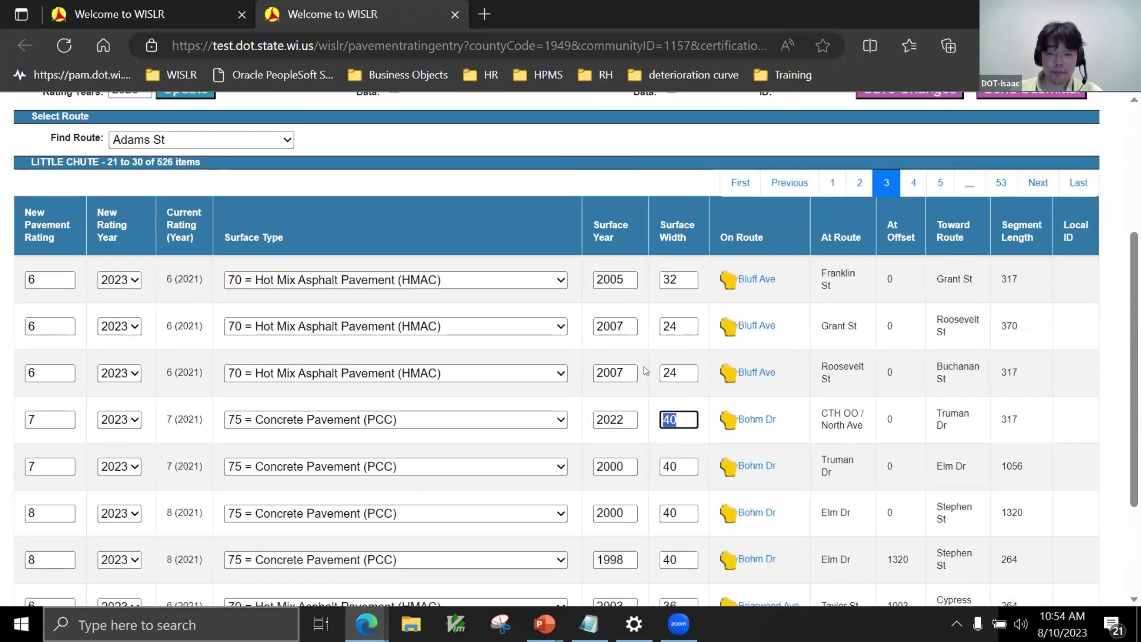
click(683, 418)
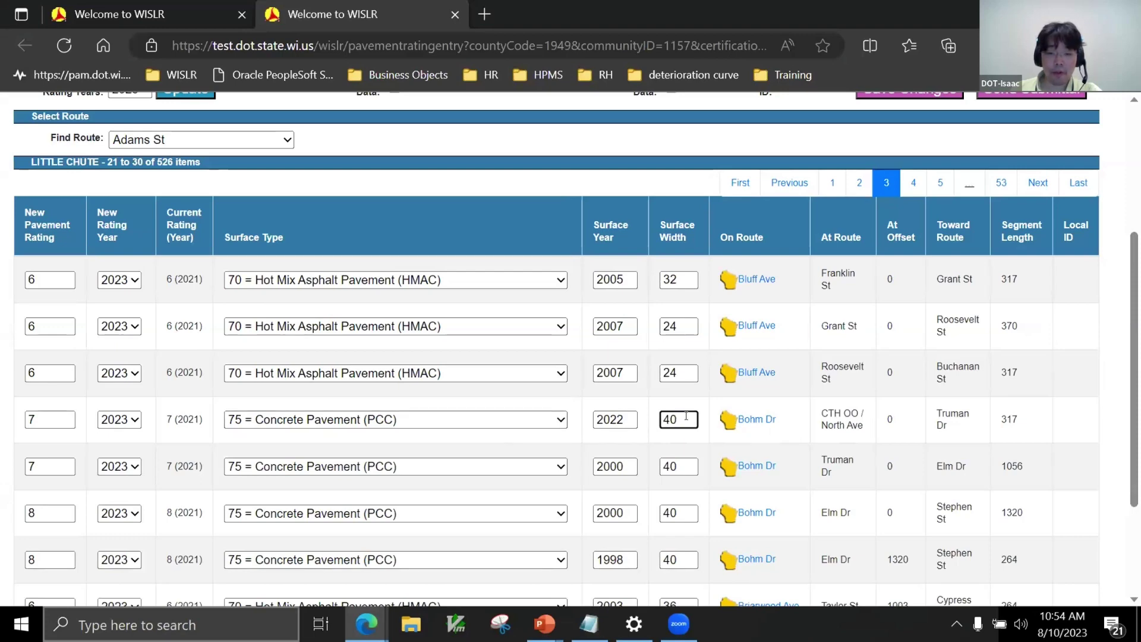
Set the same Bohm Dr segment's surface type to 70 = Hot Mix Asphalt Pavement (HMAC) and save the changes
click(314, 420)
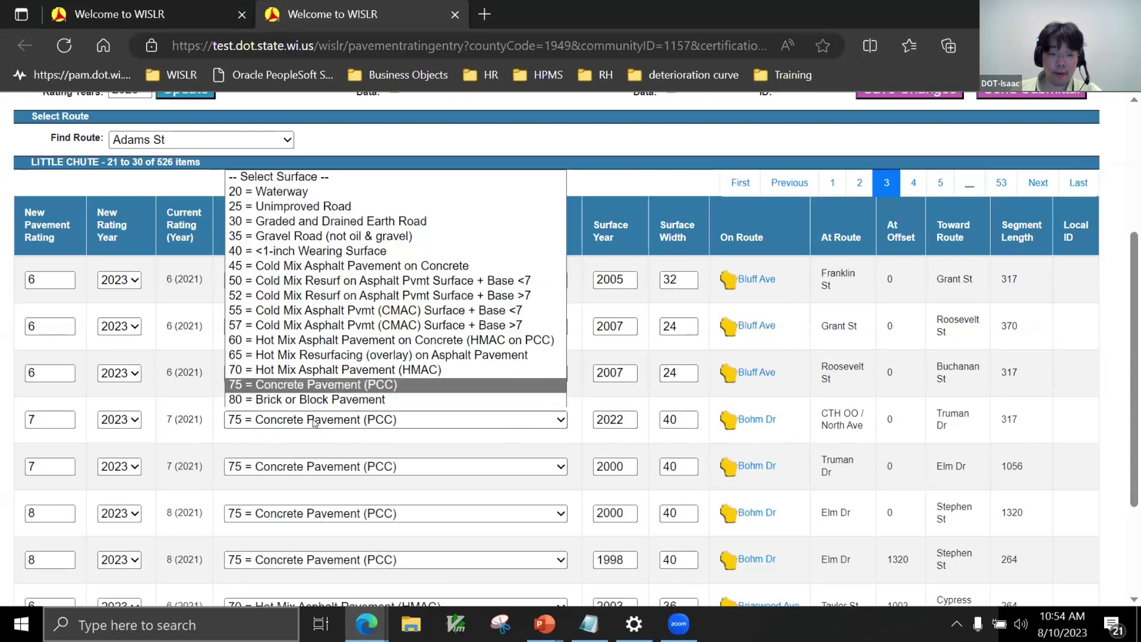
click(331, 375)
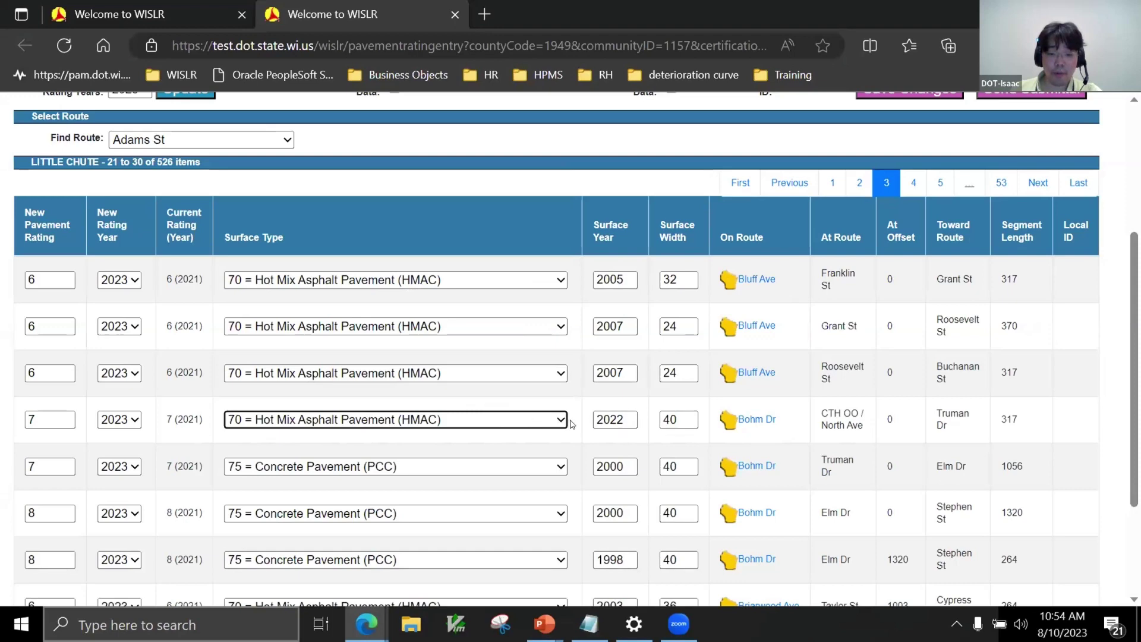
scroll(908, 273, up, 1)
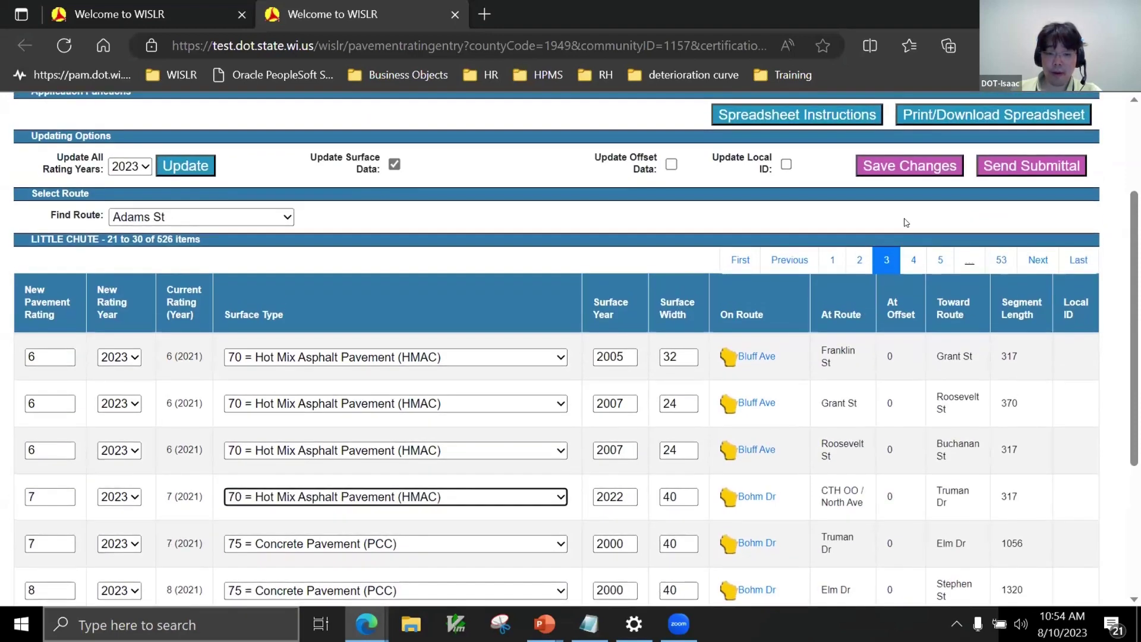
click(908, 167)
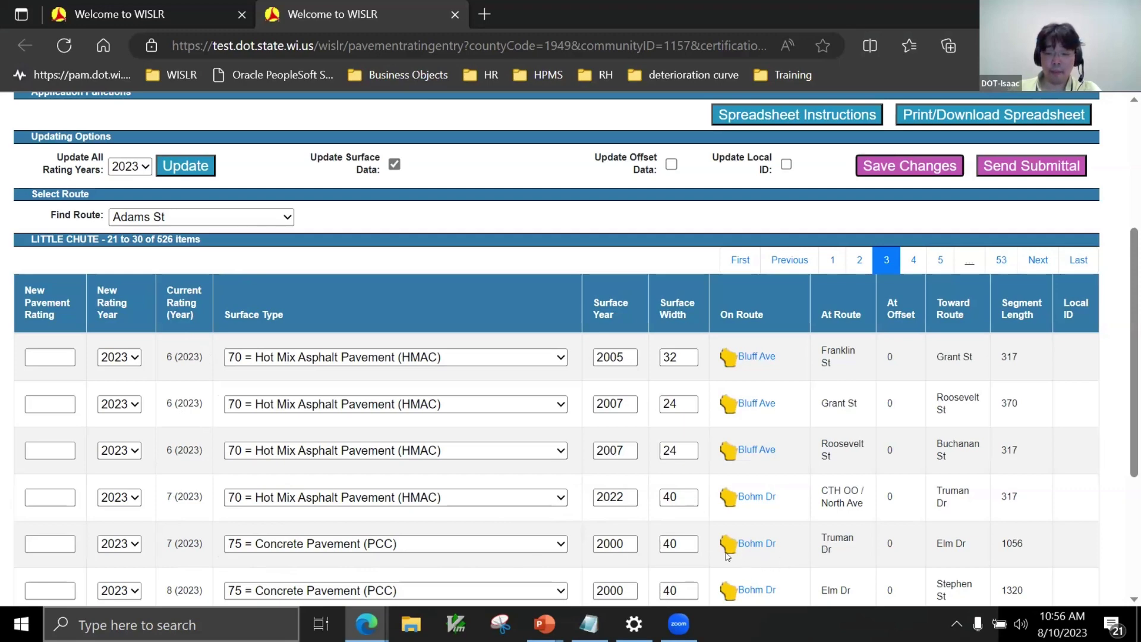
View the Bohm Dr segment from Truman Dr to Elm Dr on the map with its legend, and close the map
scroll(725, 553, down, 1)
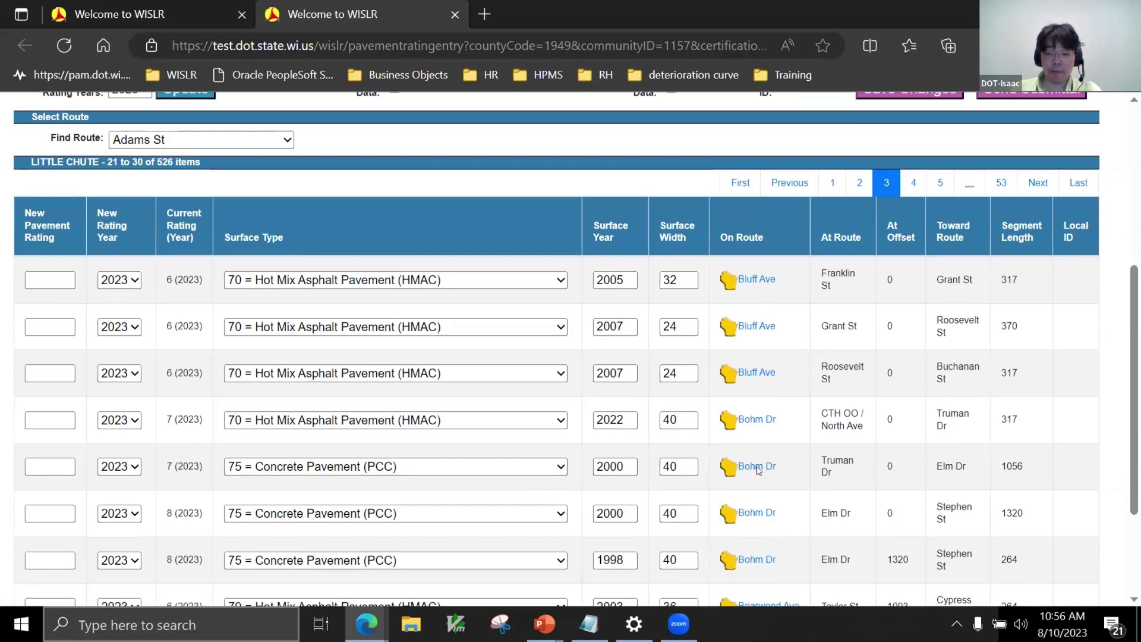
click(726, 470)
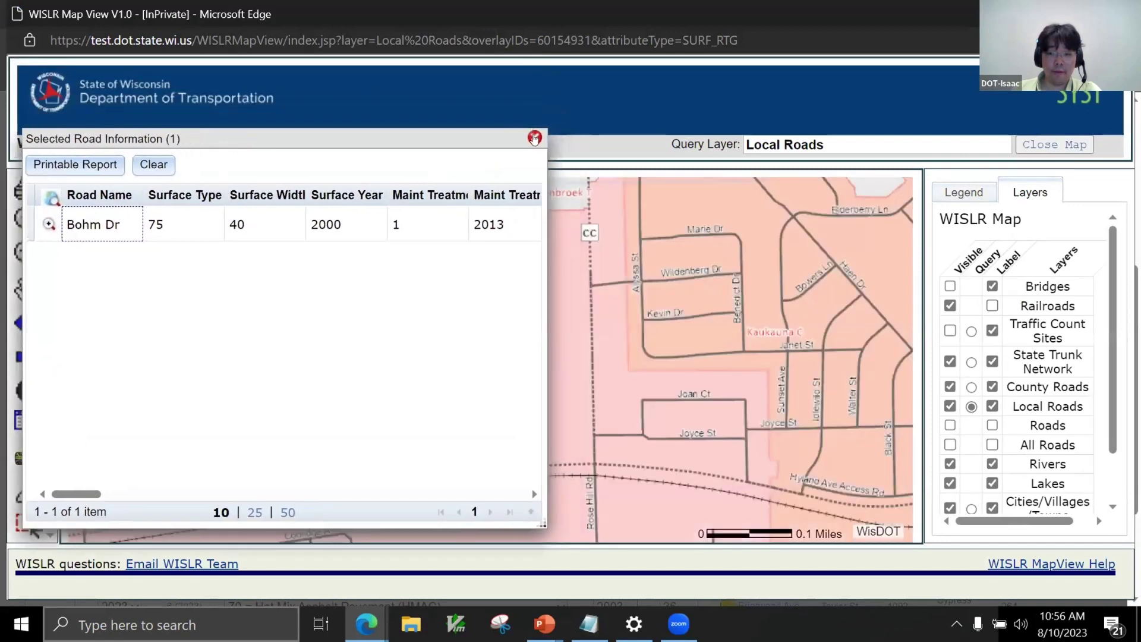
click(534, 137)
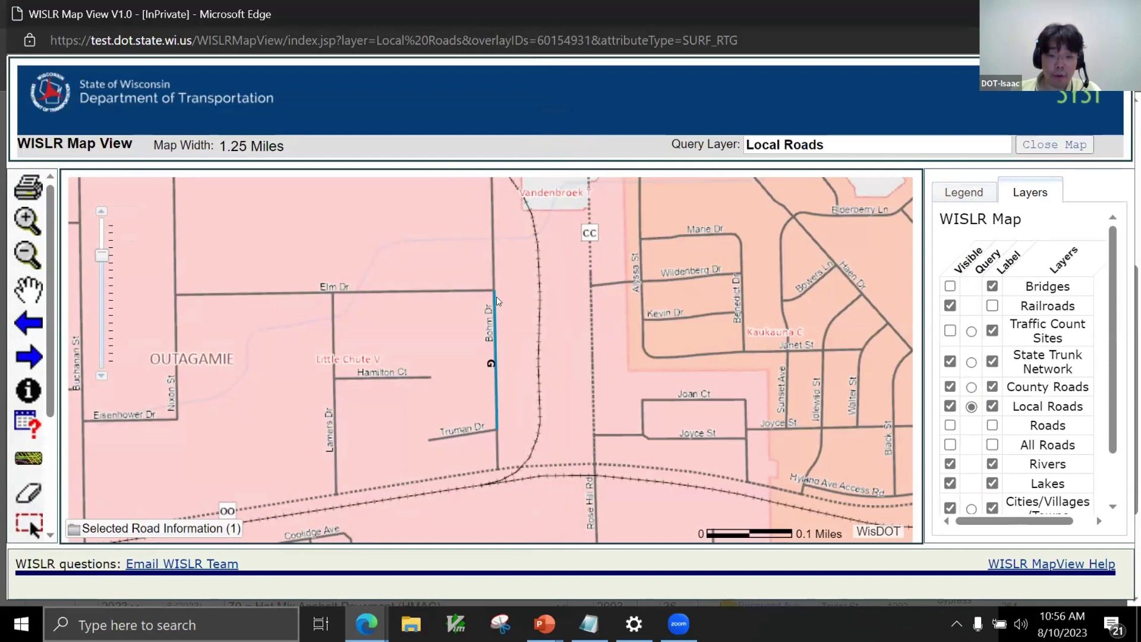
click(957, 198)
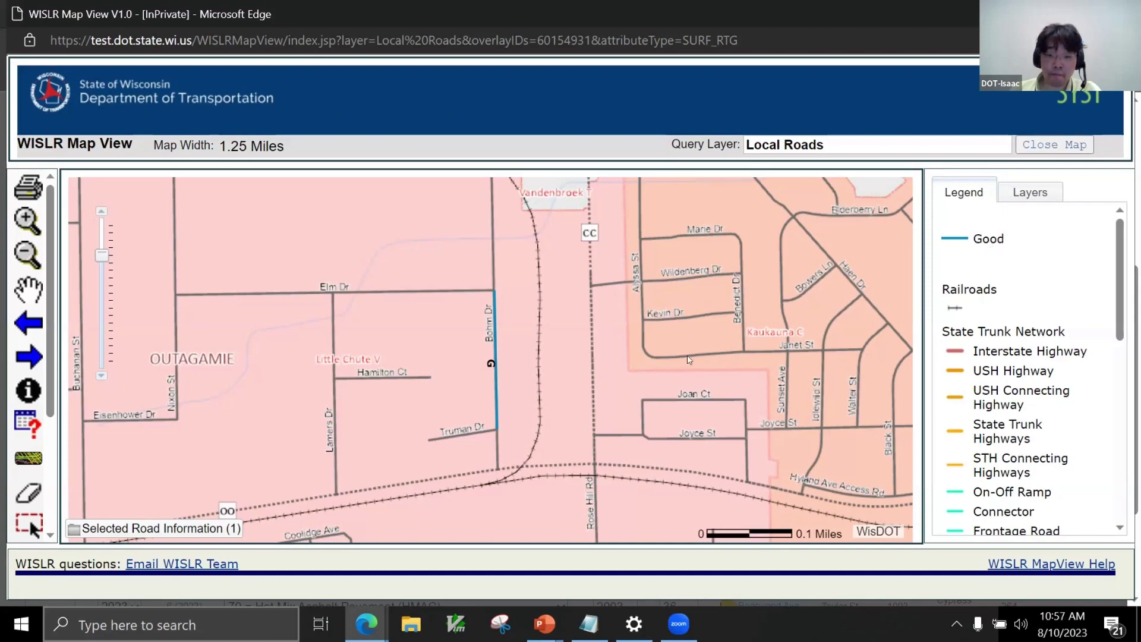
key(alt+F4)
Turn on the detailed error messages for the save and review which segments and problems they name
scroll(600, 285, down, 3)
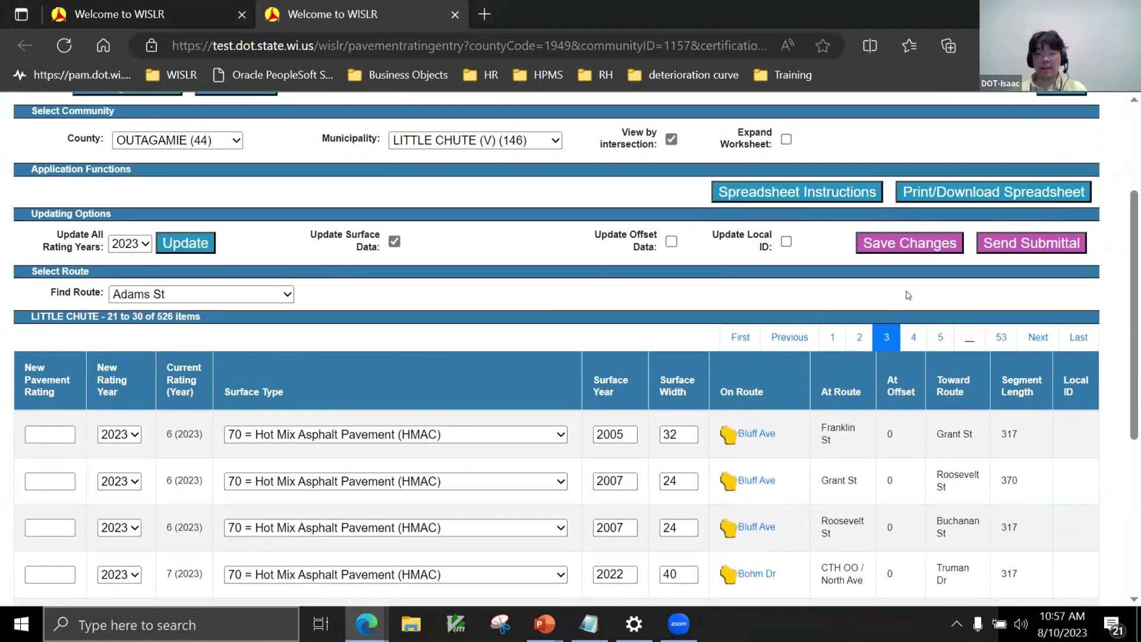
scroll(642, 342, up, 3)
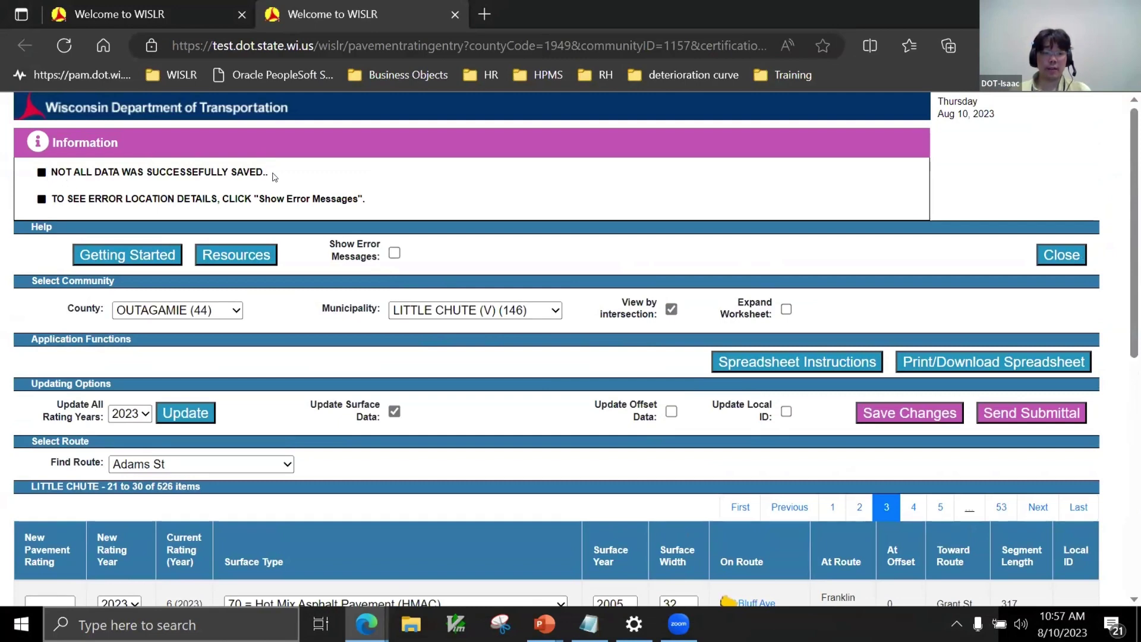
click(393, 253)
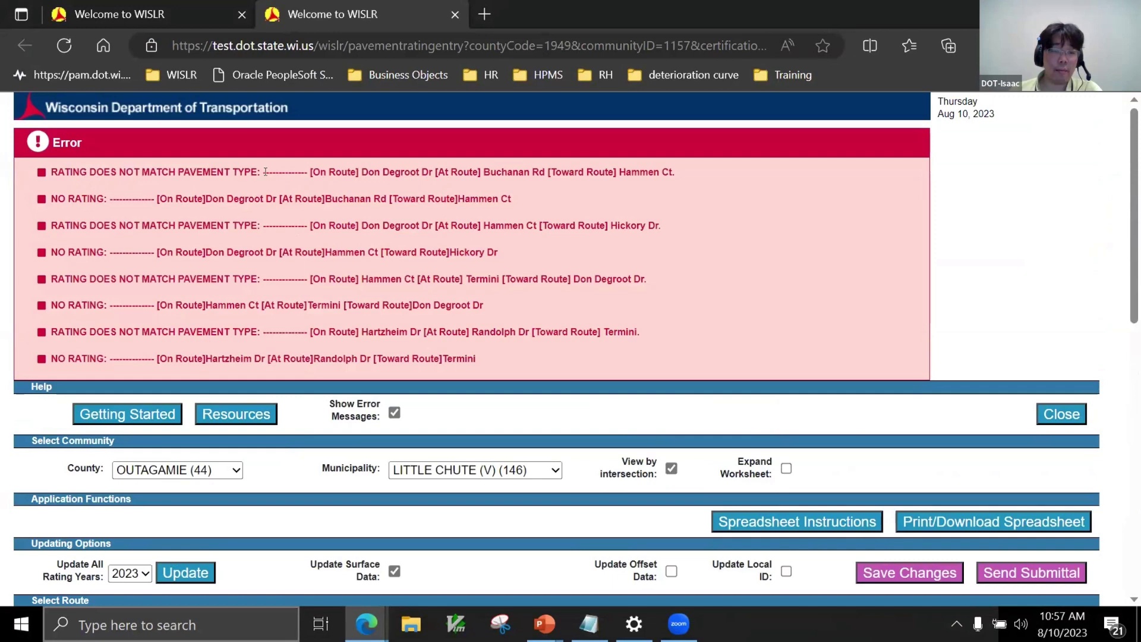
scroll(445, 359, down, 2)
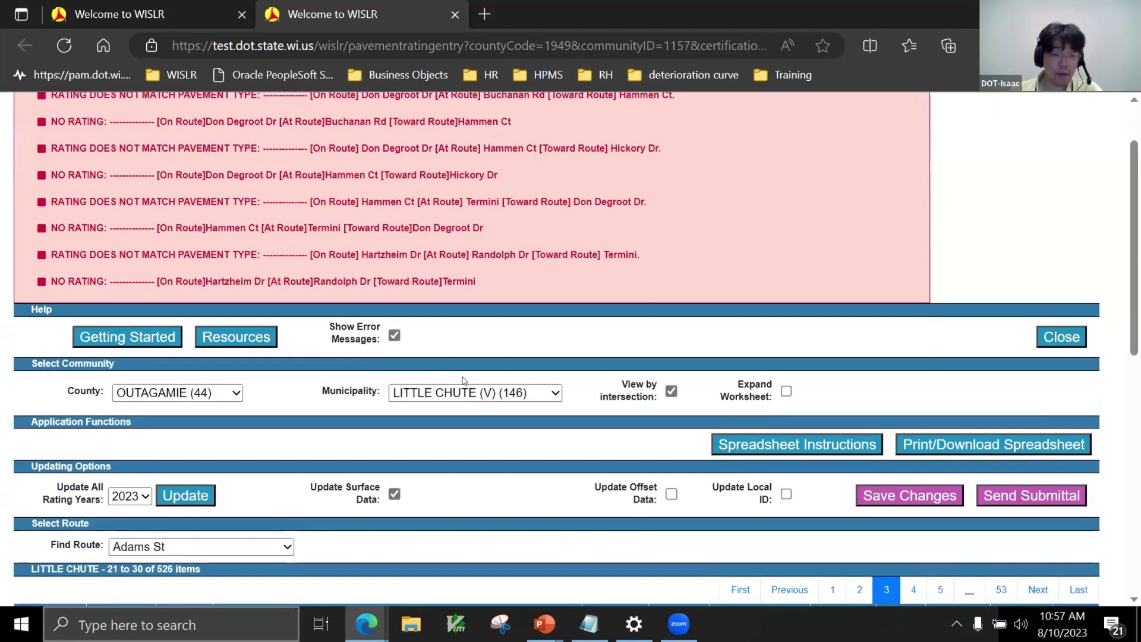
scroll(444, 359, up, 2)
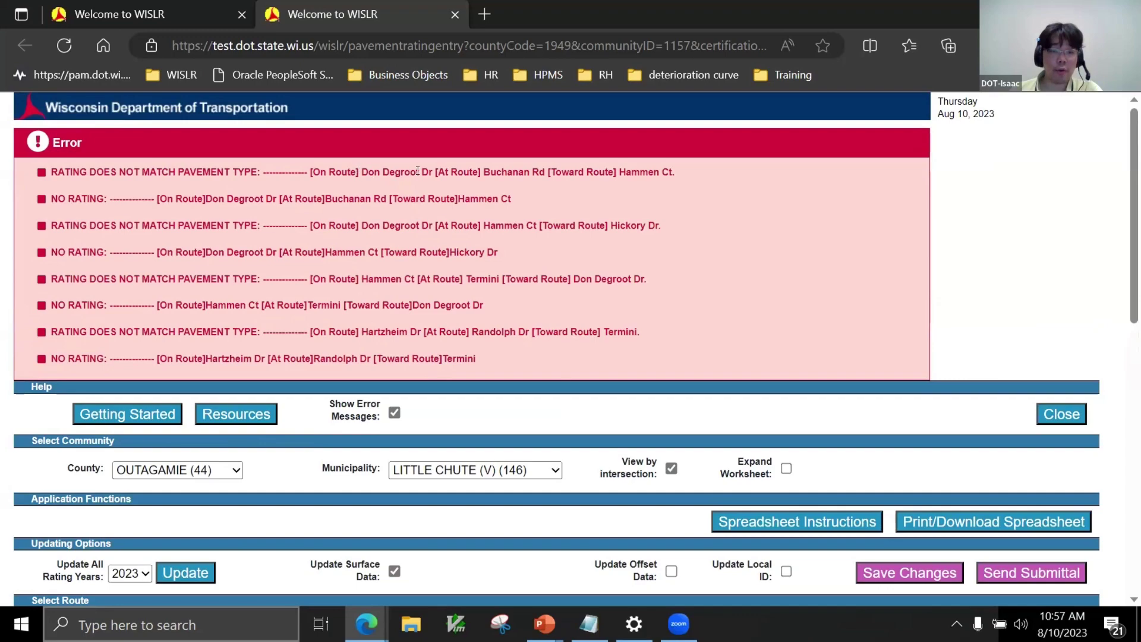
scroll(312, 352, down, 5)
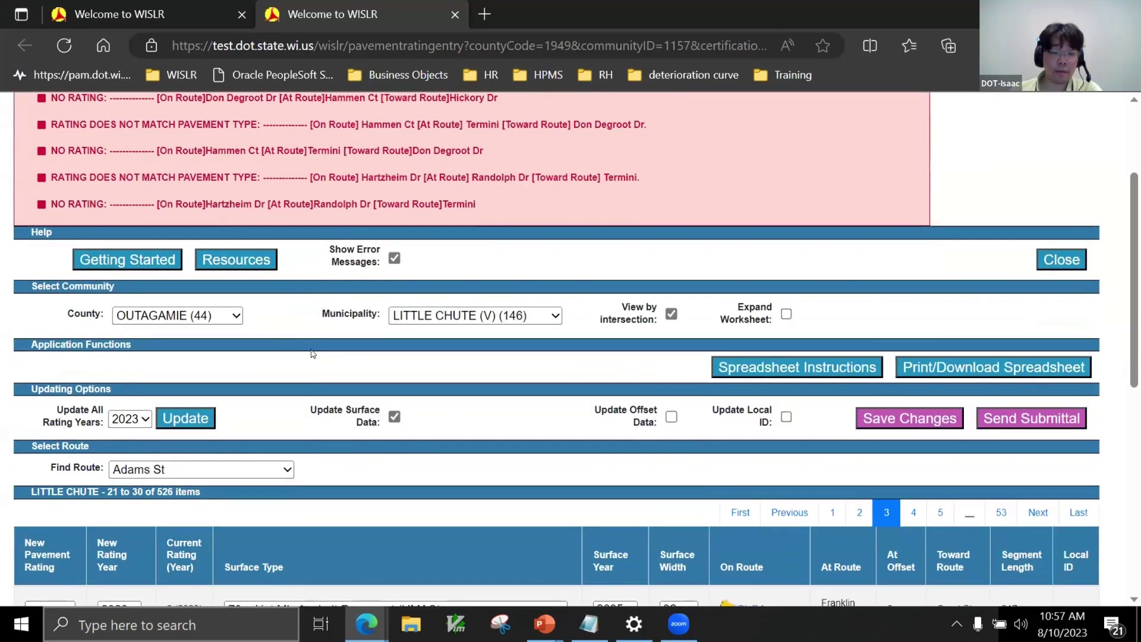
scroll(312, 353, down, 1)
scroll(312, 353, up, 4)
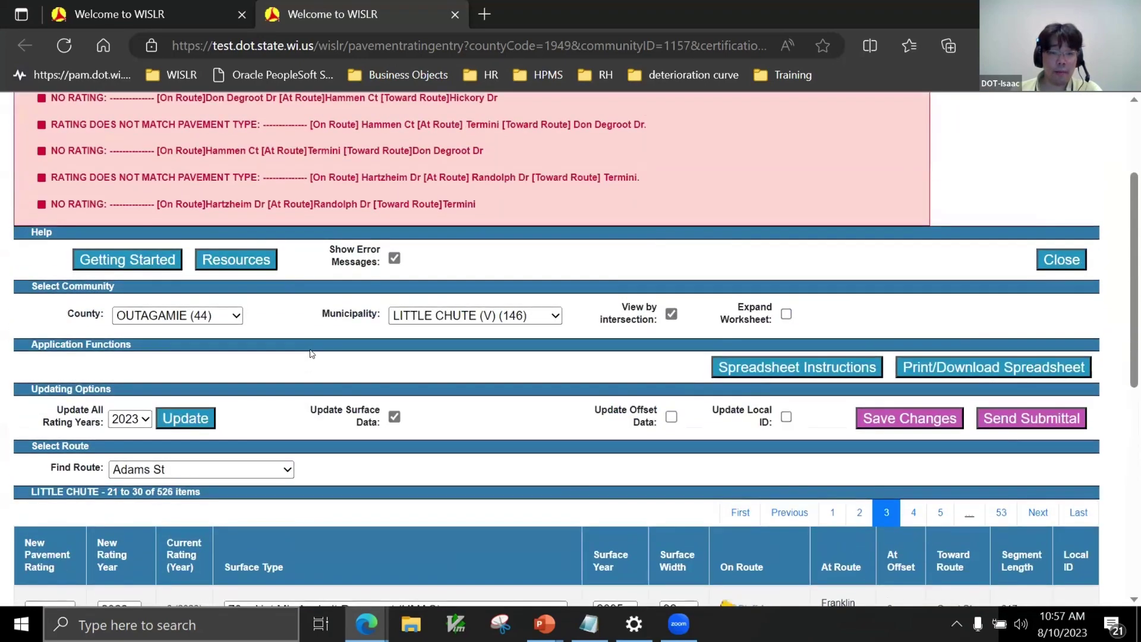
Find the route Don Degroot Dr in the segment list to locate its rows named in the error messages
scroll(311, 353, down, 3)
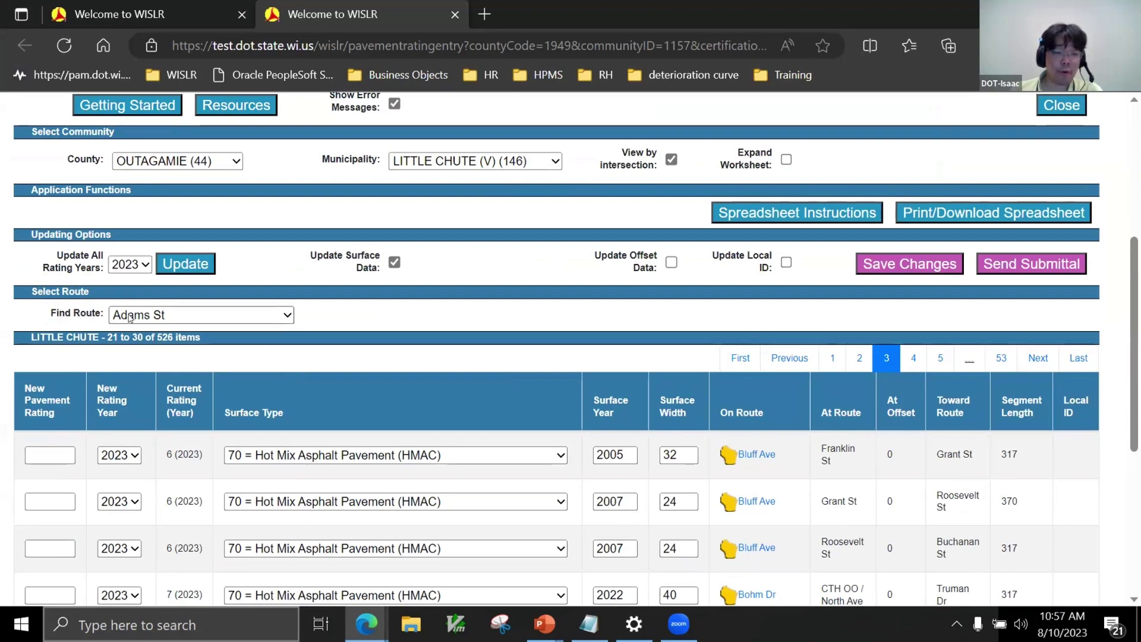
click(283, 315)
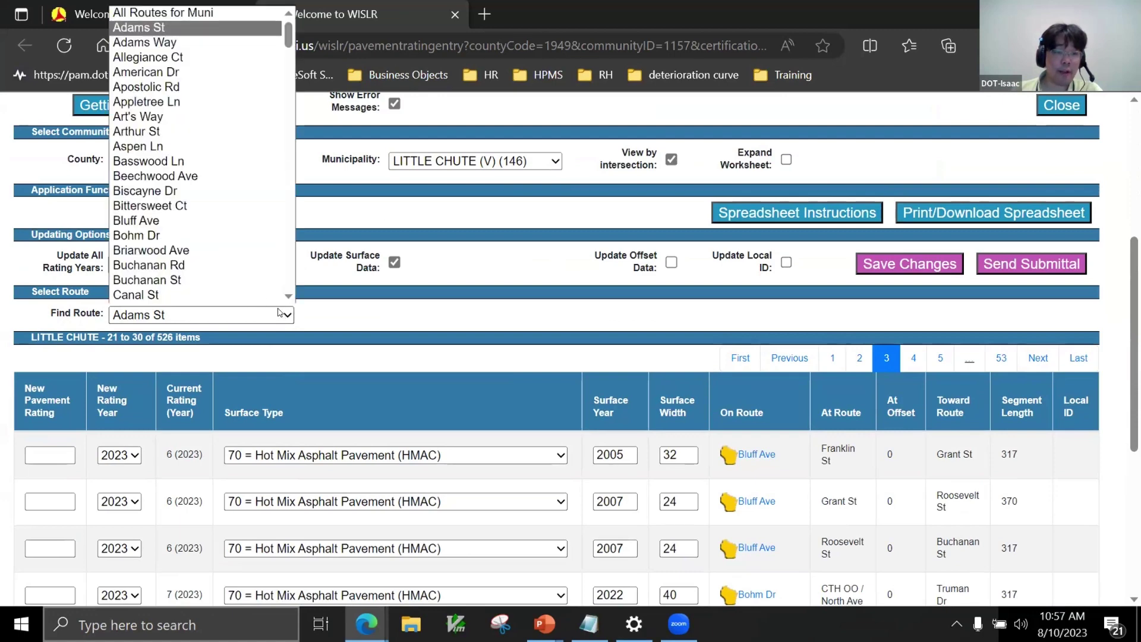
scroll(265, 290, down, 1)
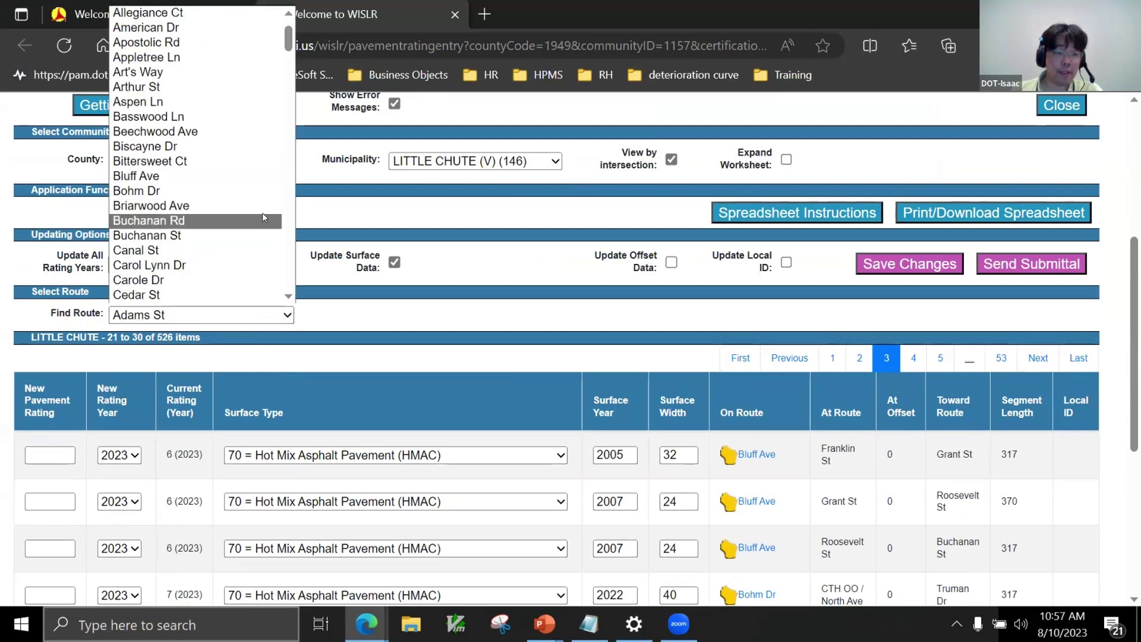
scroll(262, 217, down, 3)
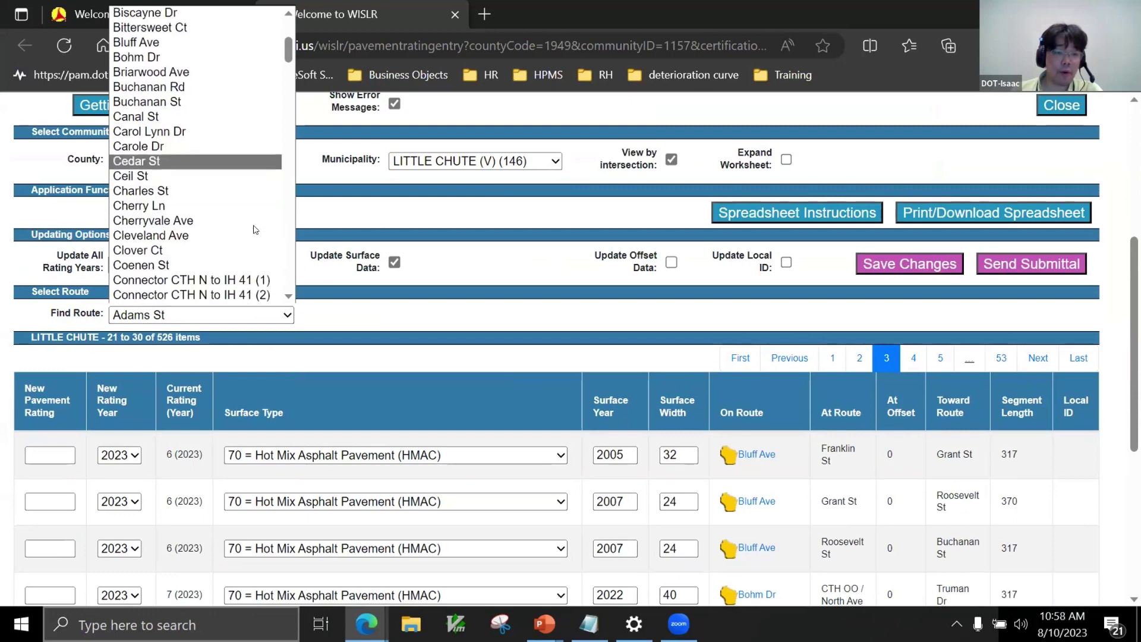
scroll(255, 229, down, 6)
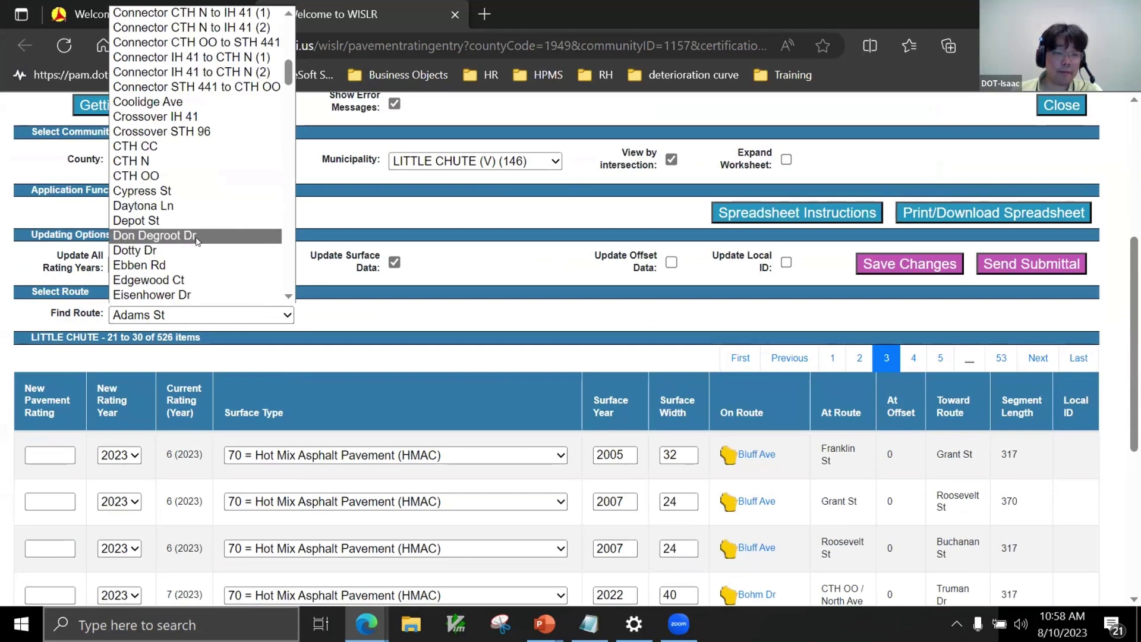
click(233, 239)
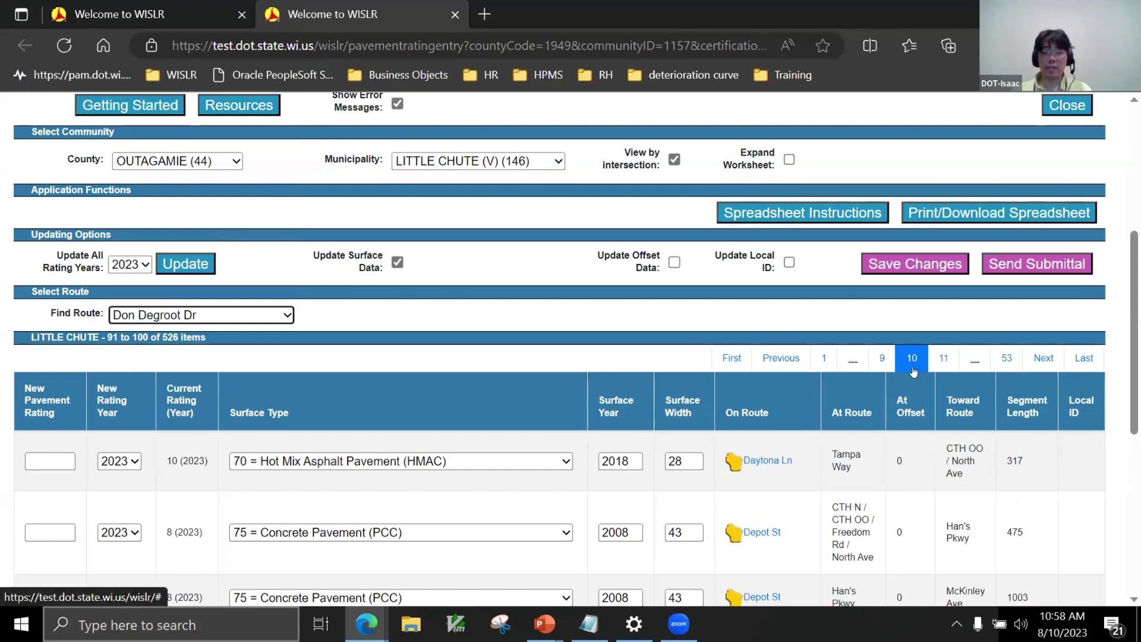
click(515, 316)
scroll(506, 337, down, 1)
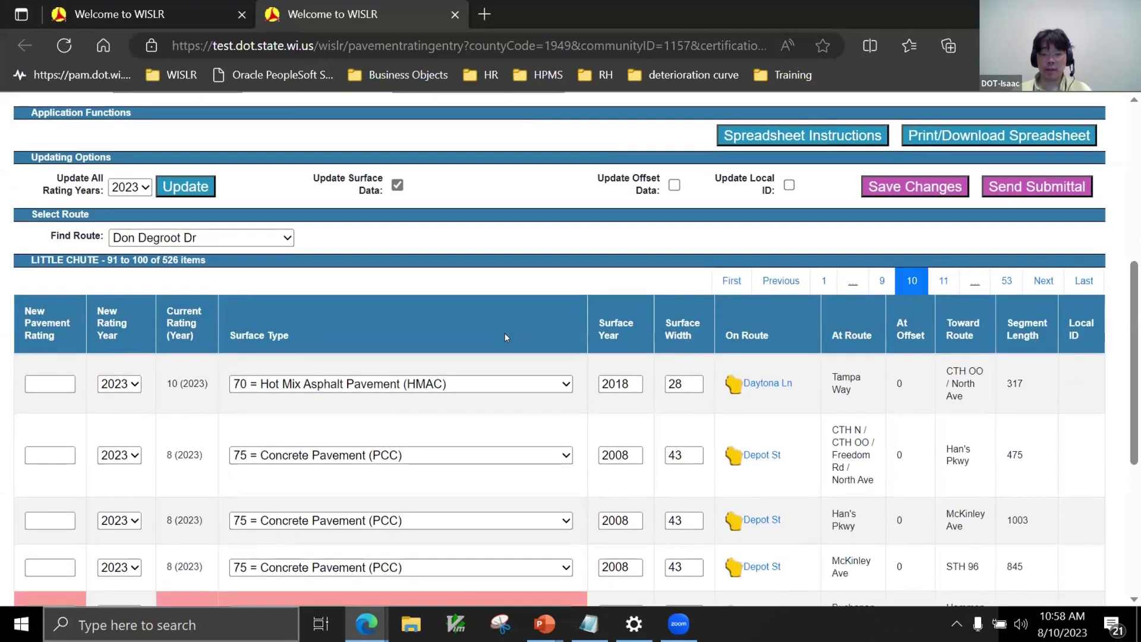
Enter a new pavement rating of 7 for the Don Degroot Dr segment from Buchanan Rd toward Hammen Ct
scroll(500, 337, down, 1)
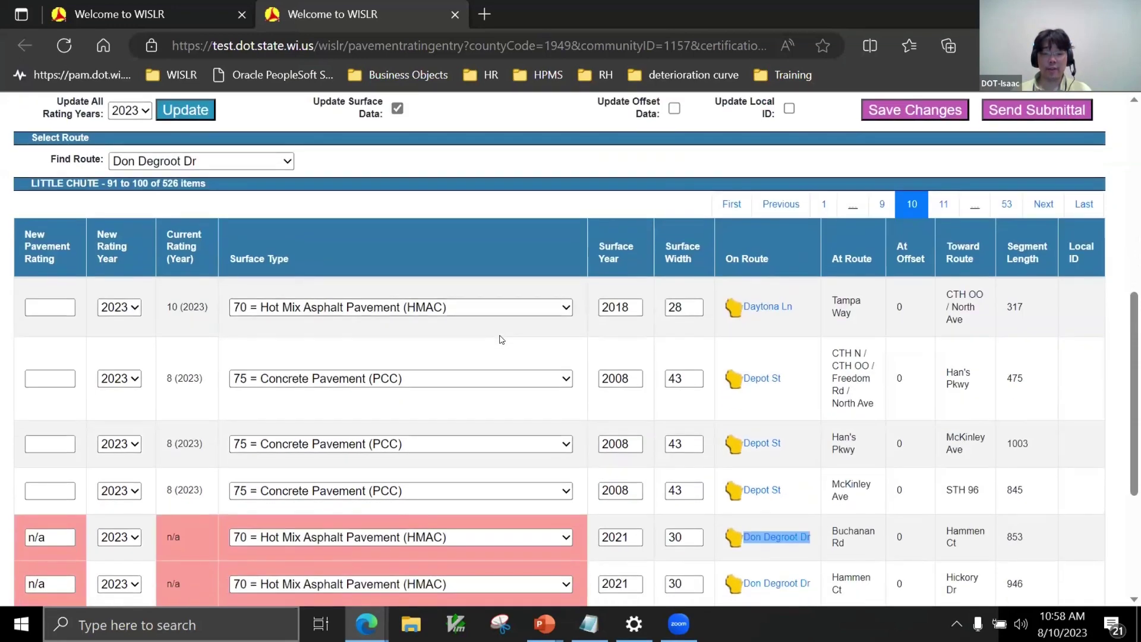
scroll(588, 389, down, 1)
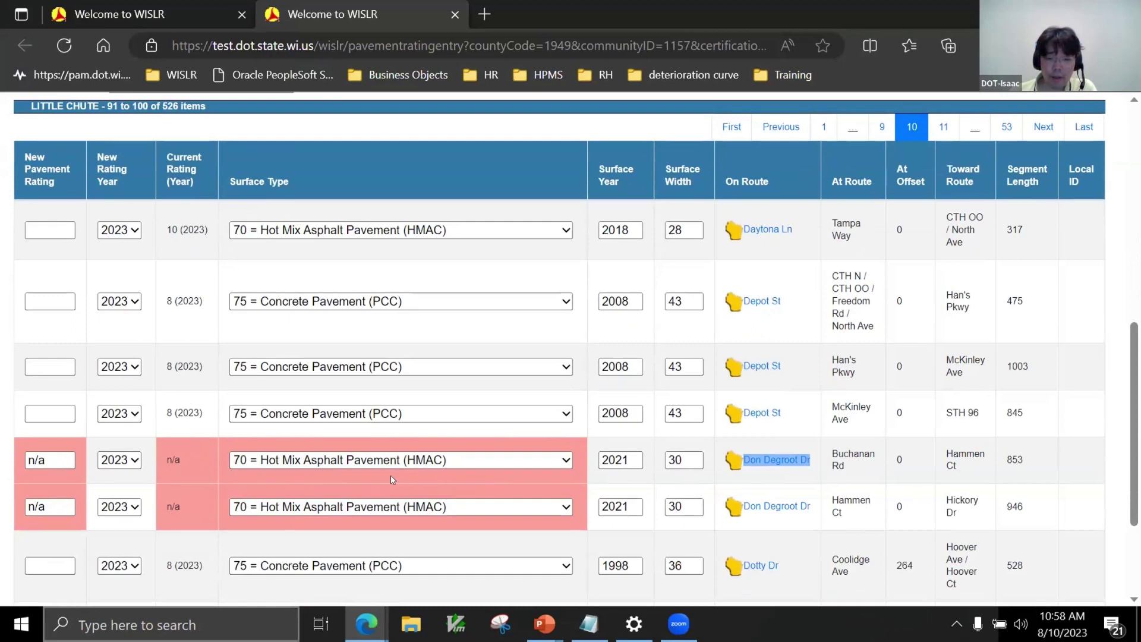
scroll(277, 471, down, 3)
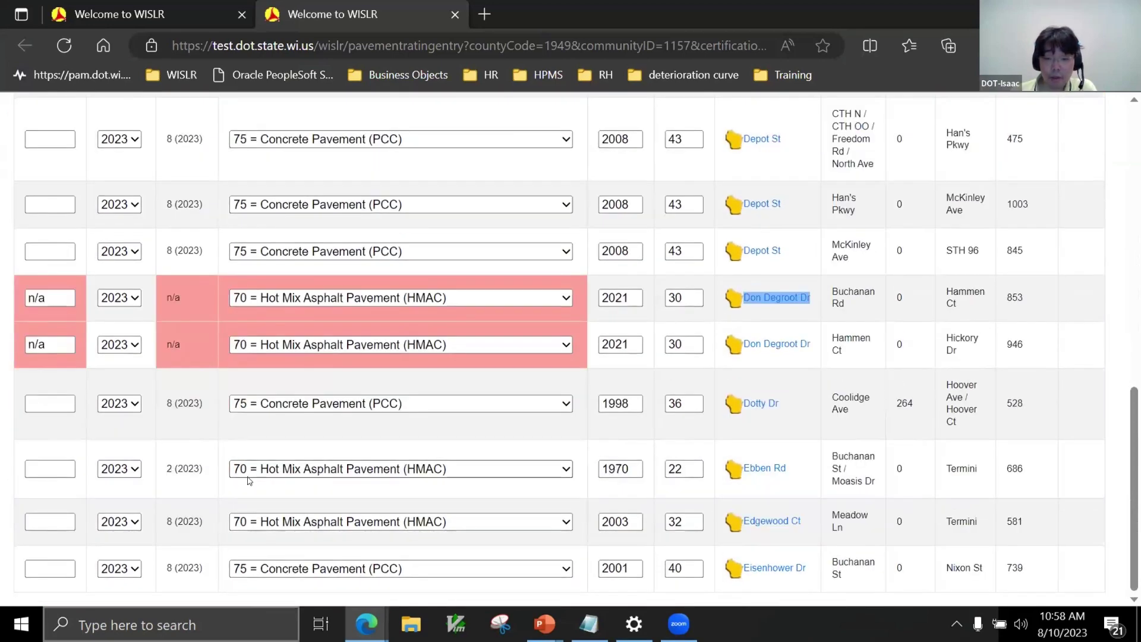
scroll(238, 475, up, 4)
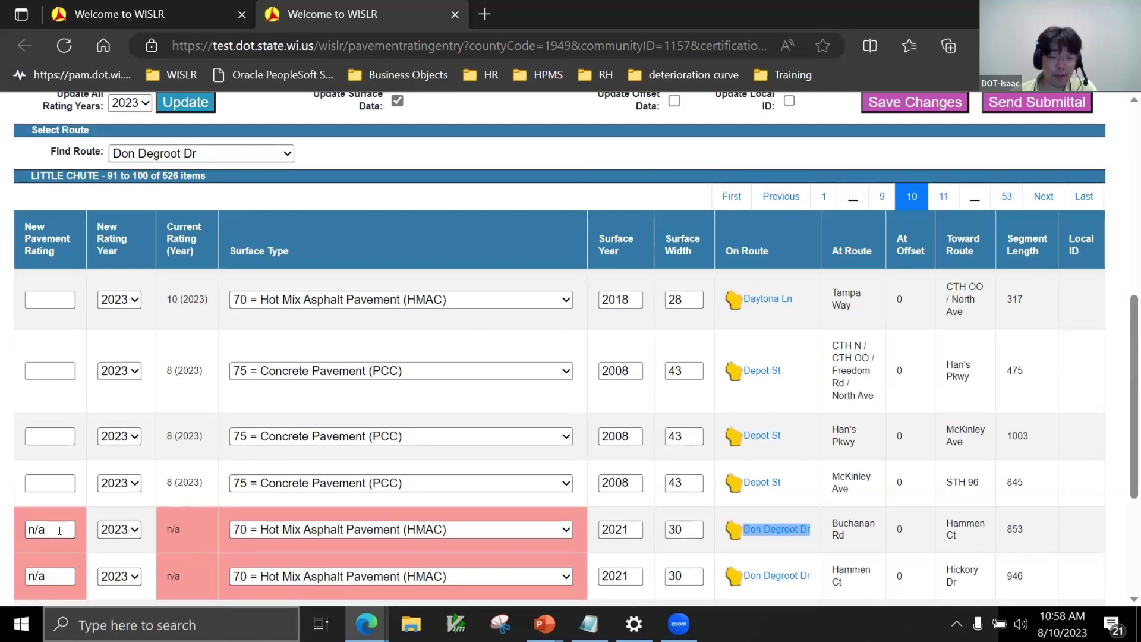
triple_click(60, 531)
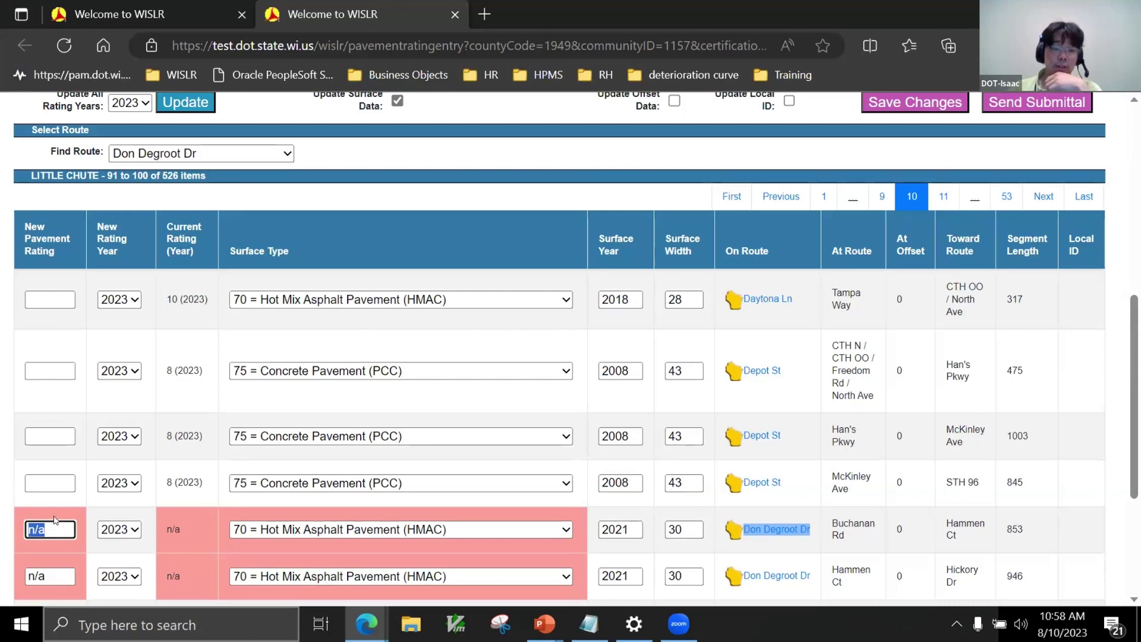
scroll(59, 521, down, 1)
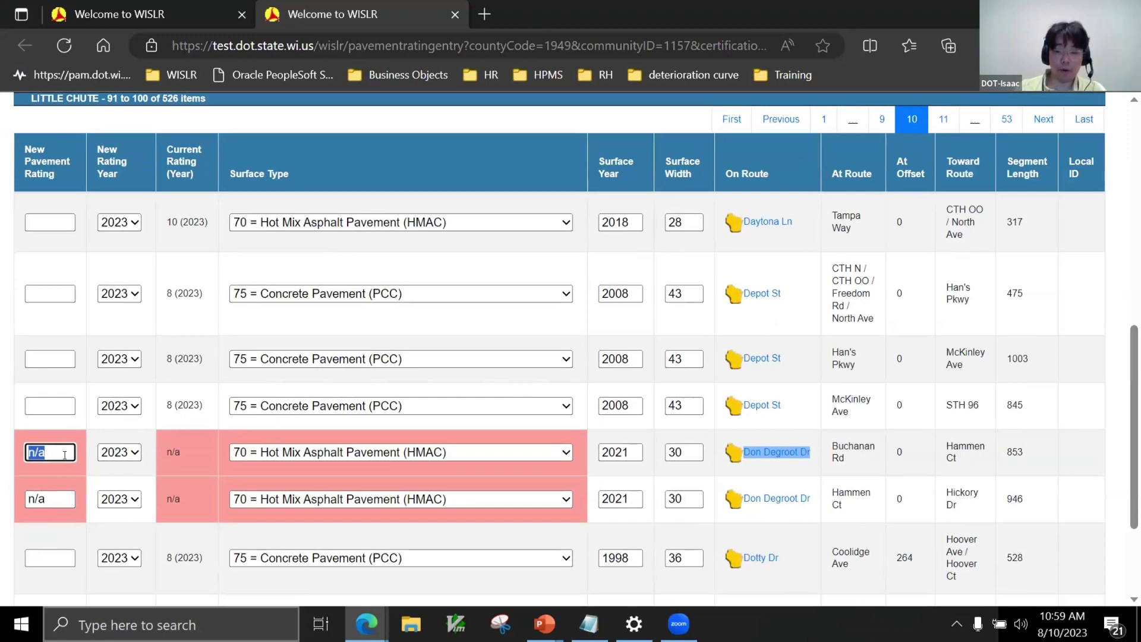
scroll(105, 471, down, 1)
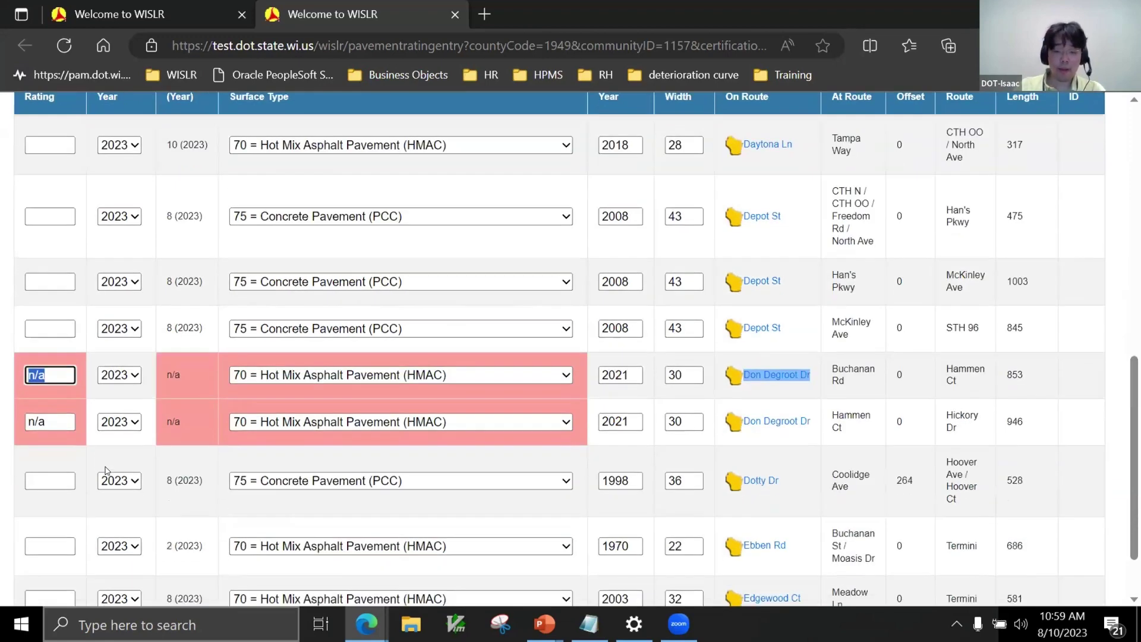
text(7)
key(Tab)
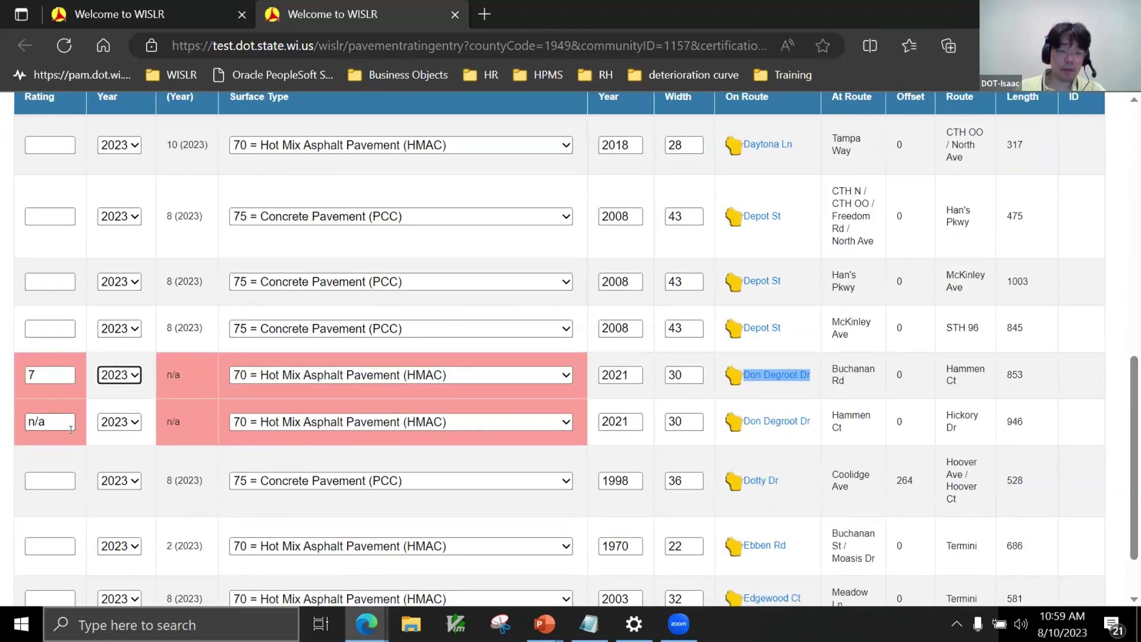
Enter a new pavement rating of 7 for the Don Degroot Dr segment from Hammen Ct toward Hickory Dr
double_click(58, 420)
drag(59, 420, 3, 423)
text(7)
key(Tab)
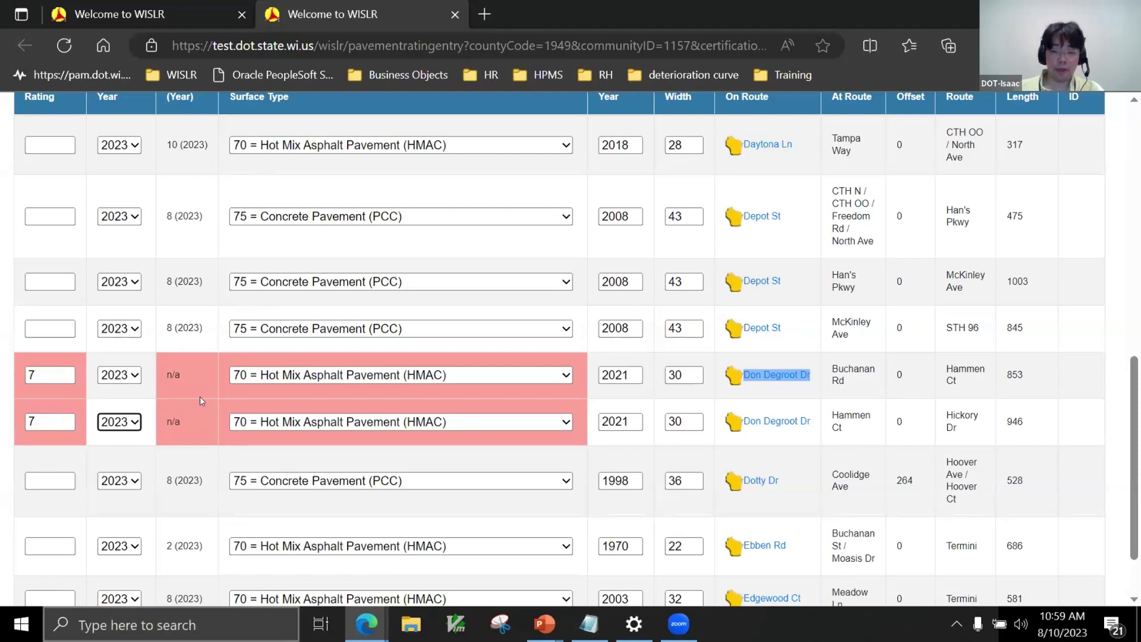
Save the changes and switch the detailed error messages off and on again to refresh the error list
scroll(194, 398, up, 3)
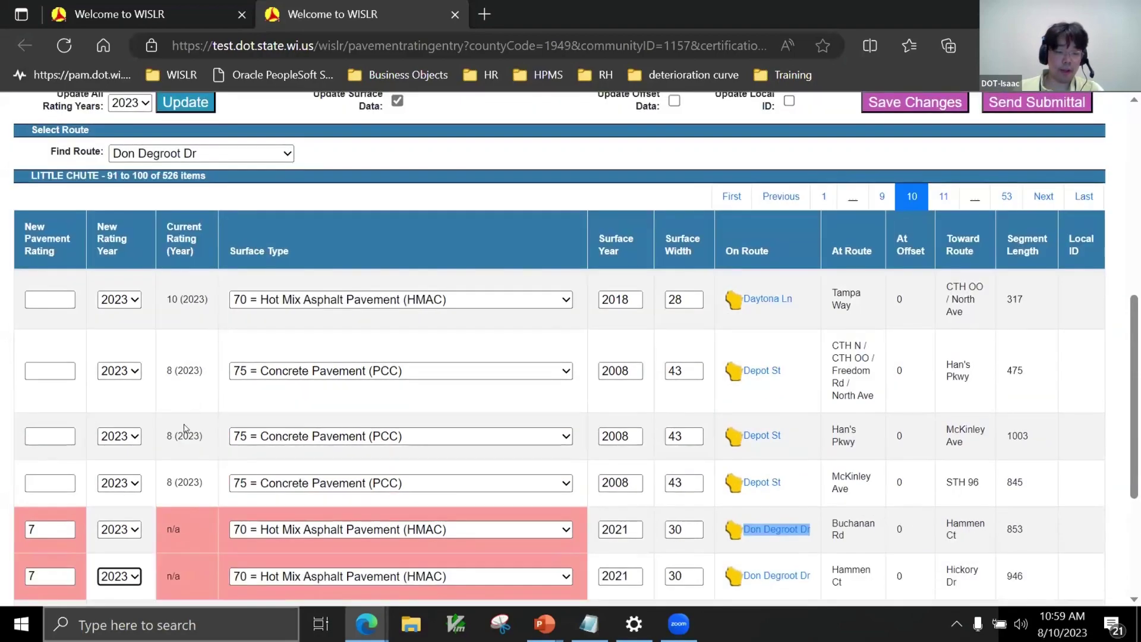
scroll(184, 432, up, 10)
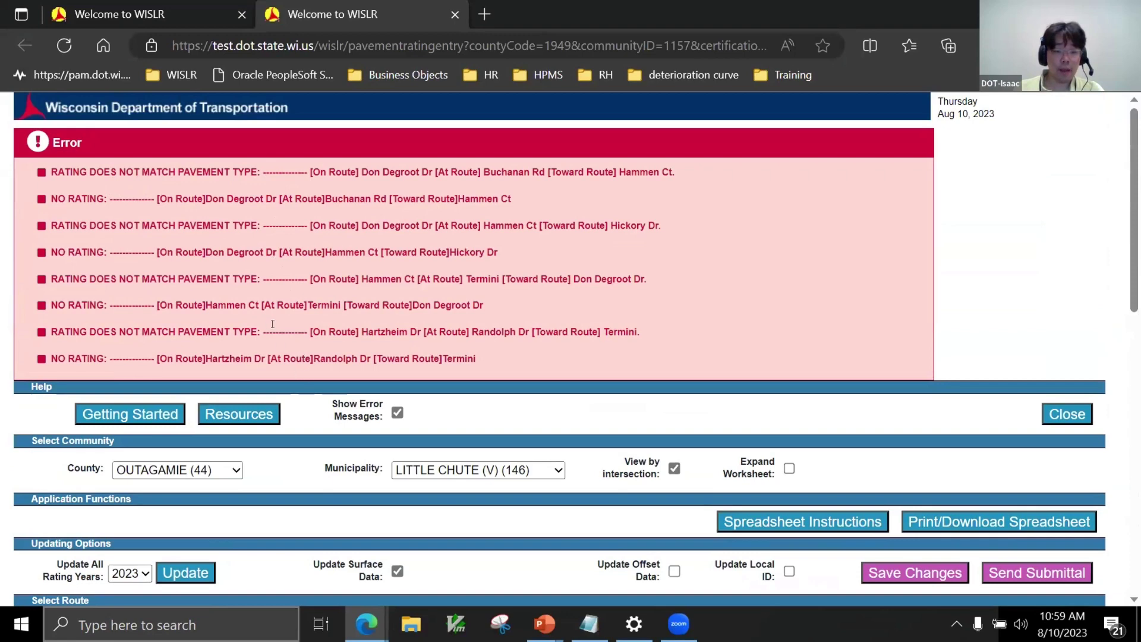
scroll(272, 324, down, 3)
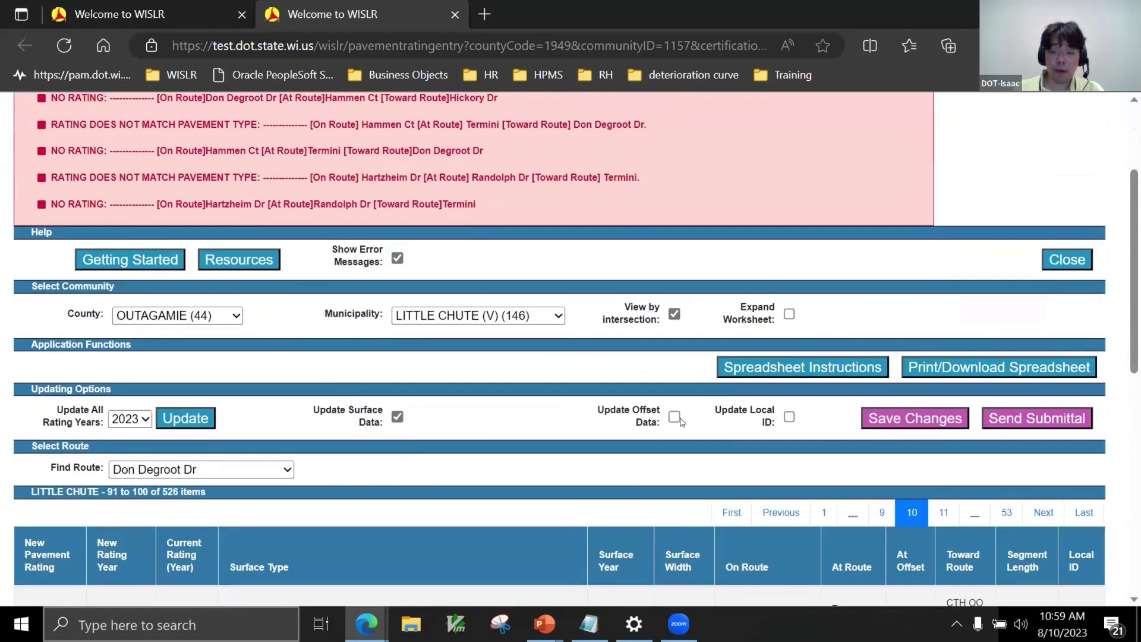
click(889, 418)
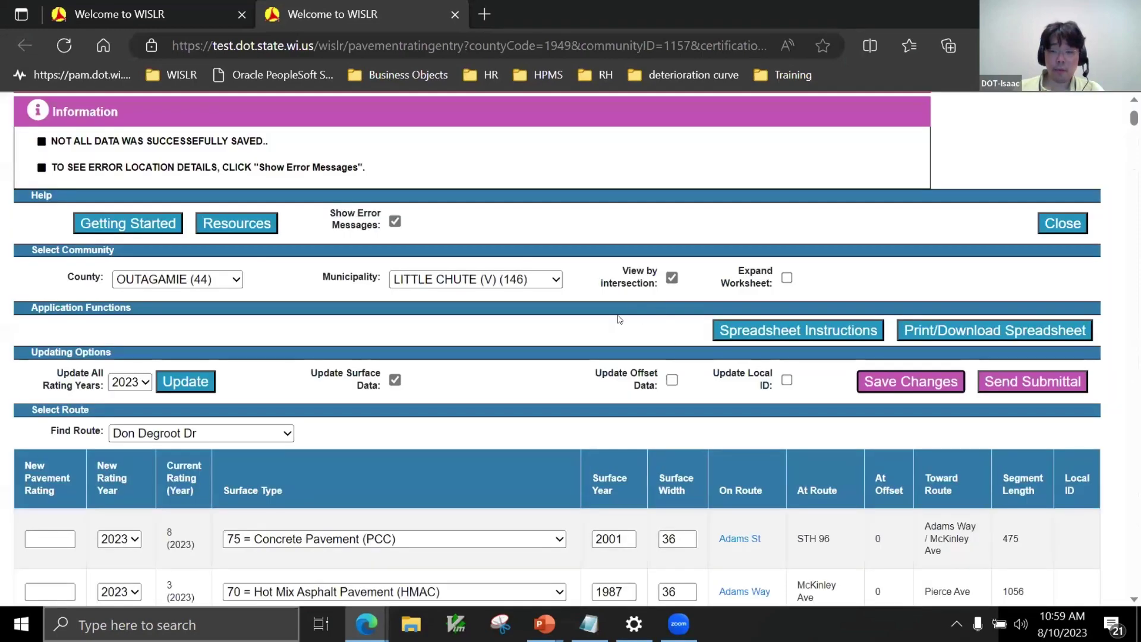
click(396, 223)
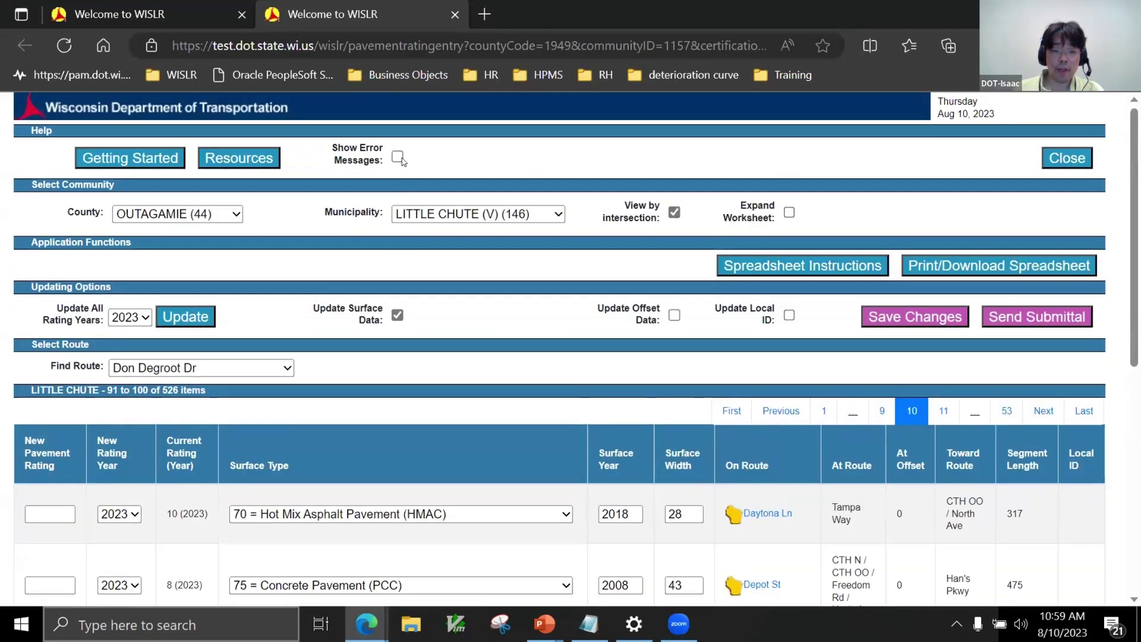
click(399, 158)
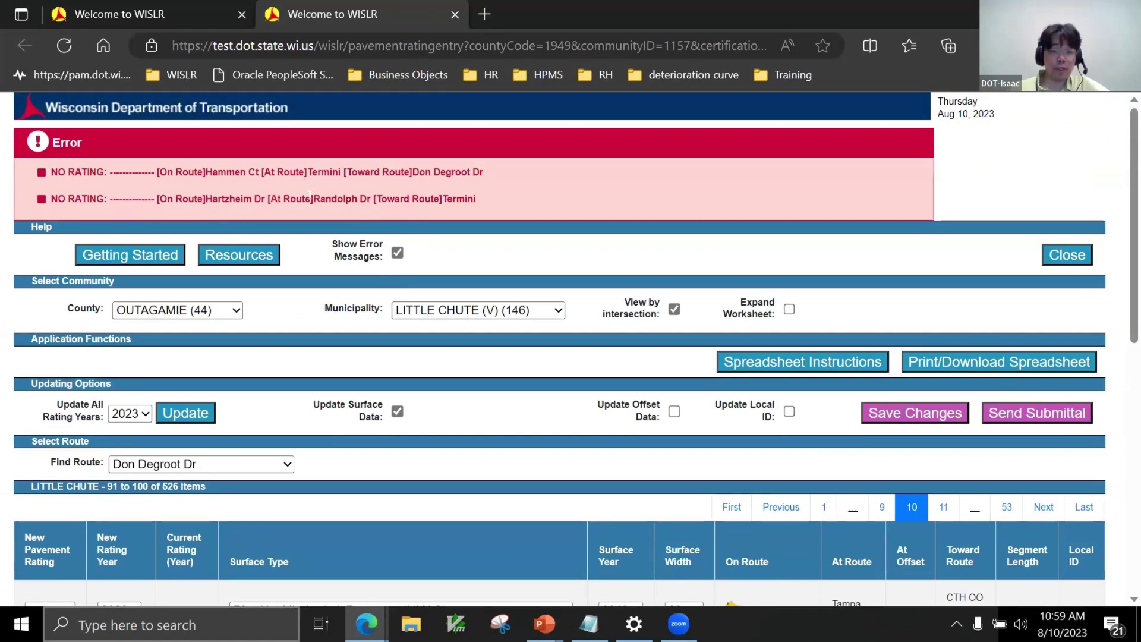
Review the refreshed error list, the updating options and the current ratings in the Don Degroot Dr rows
scroll(297, 470, down, 4)
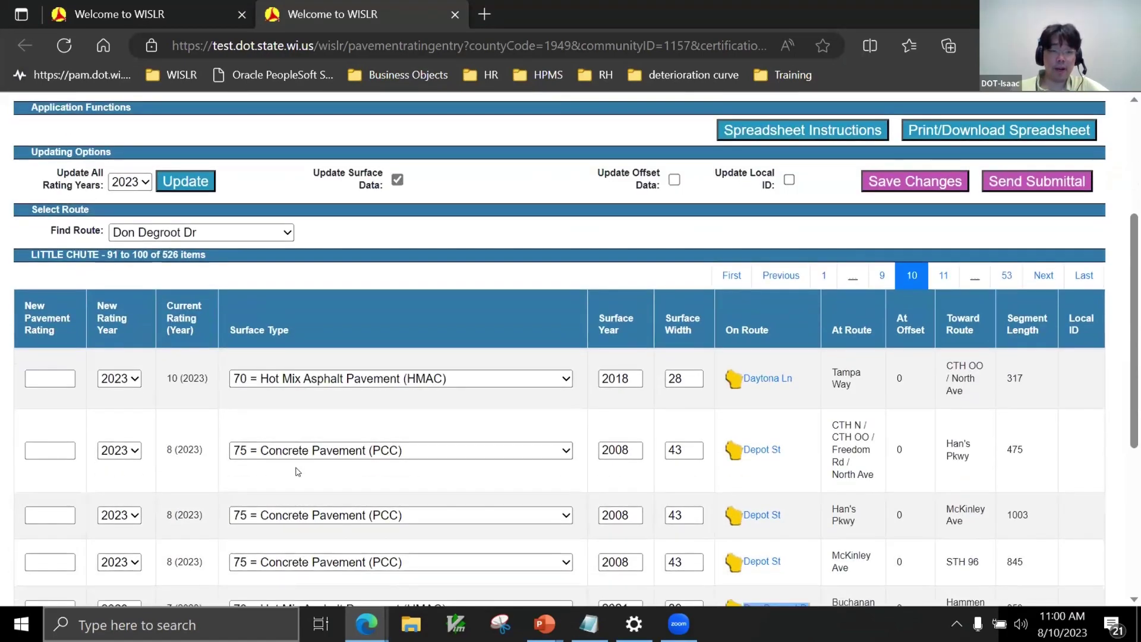
scroll(298, 472, up, 4)
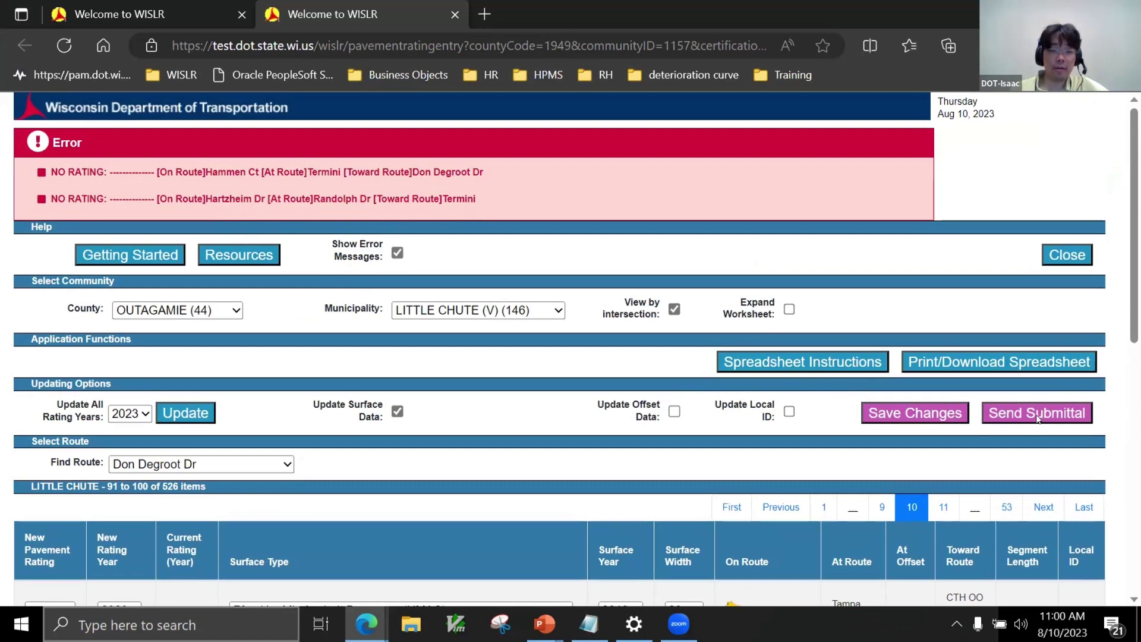
scroll(785, 447, down, 1)
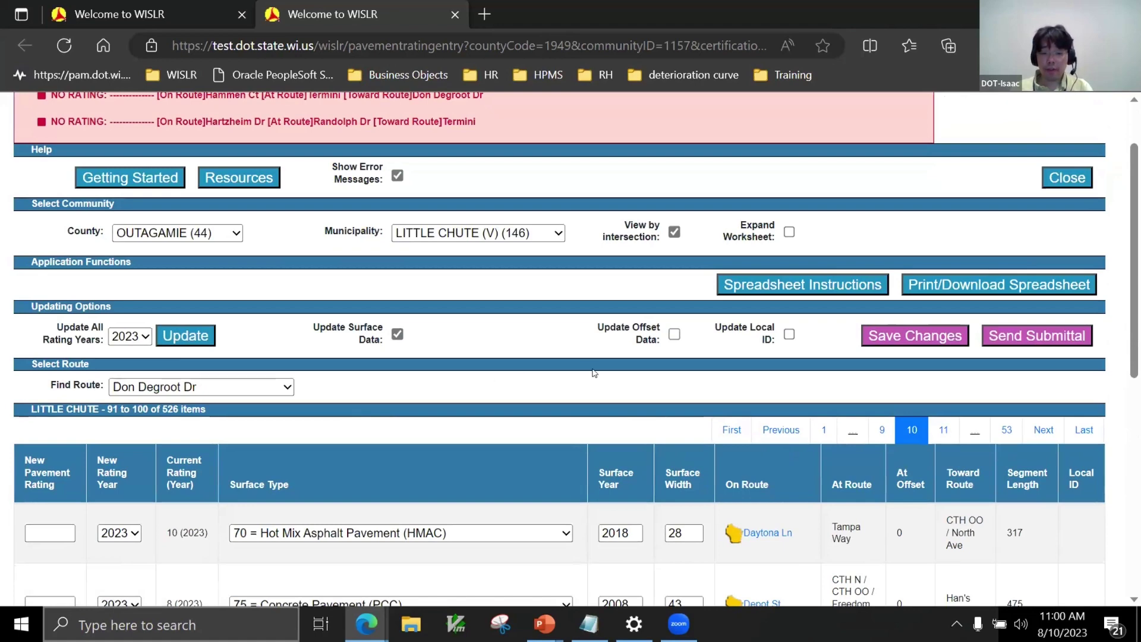
scroll(593, 373, down, 2)
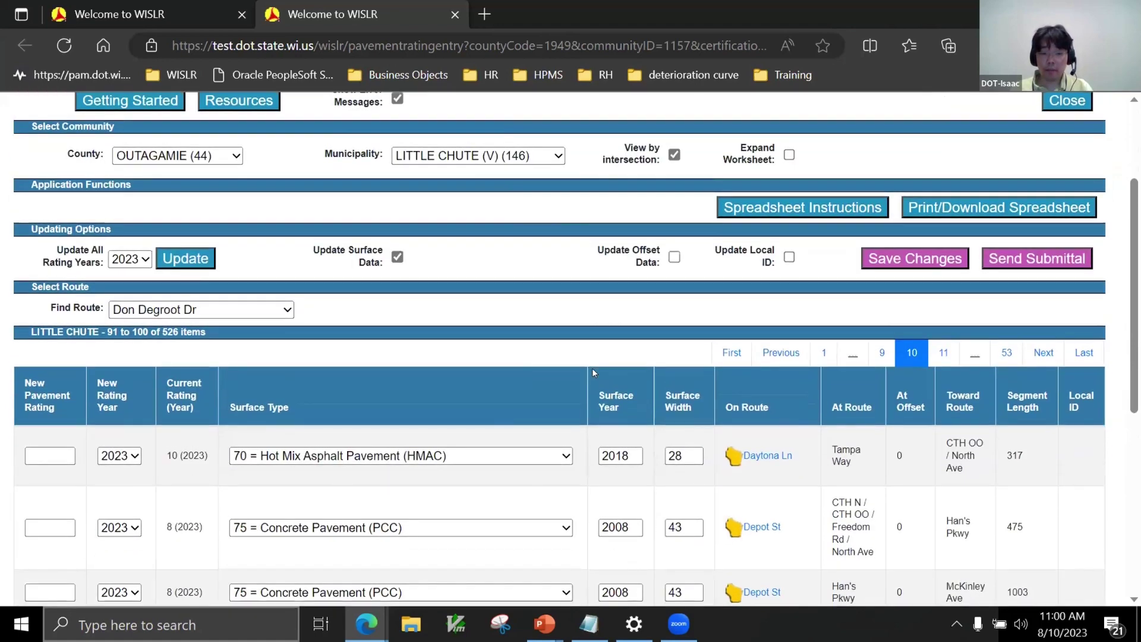
scroll(593, 372, up, 2)
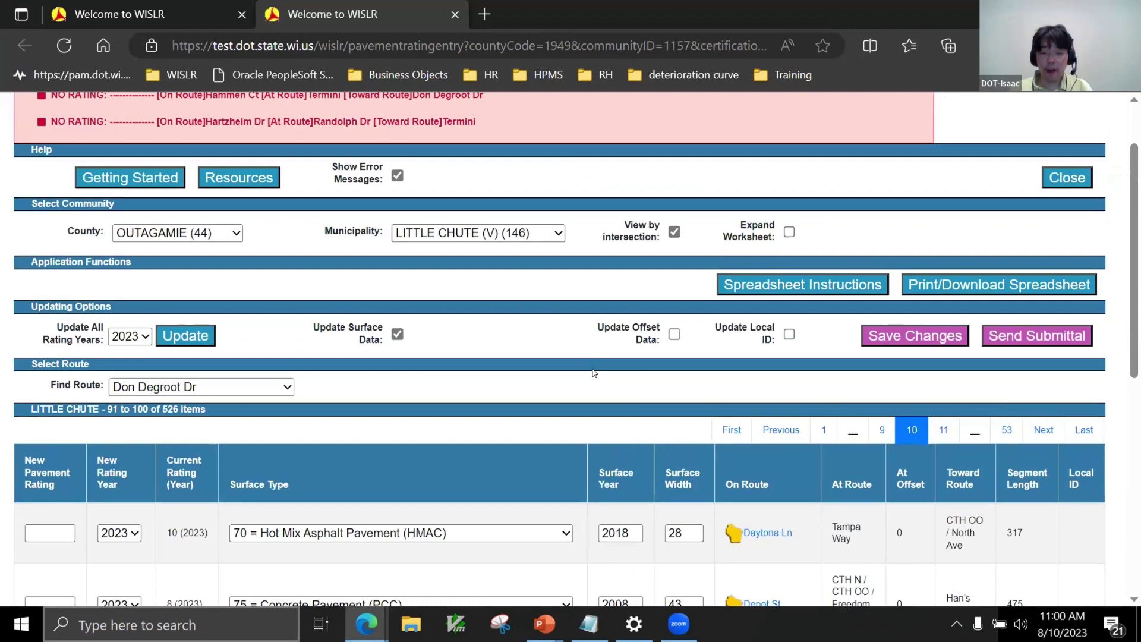
scroll(470, 426, down, 4)
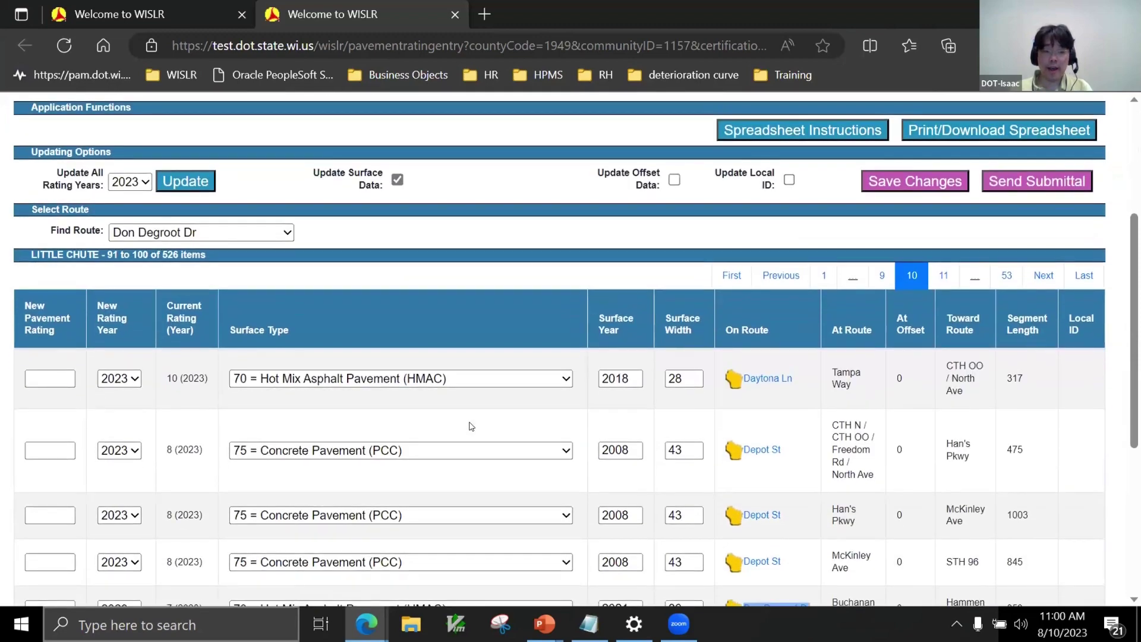
scroll(471, 426, down, 2)
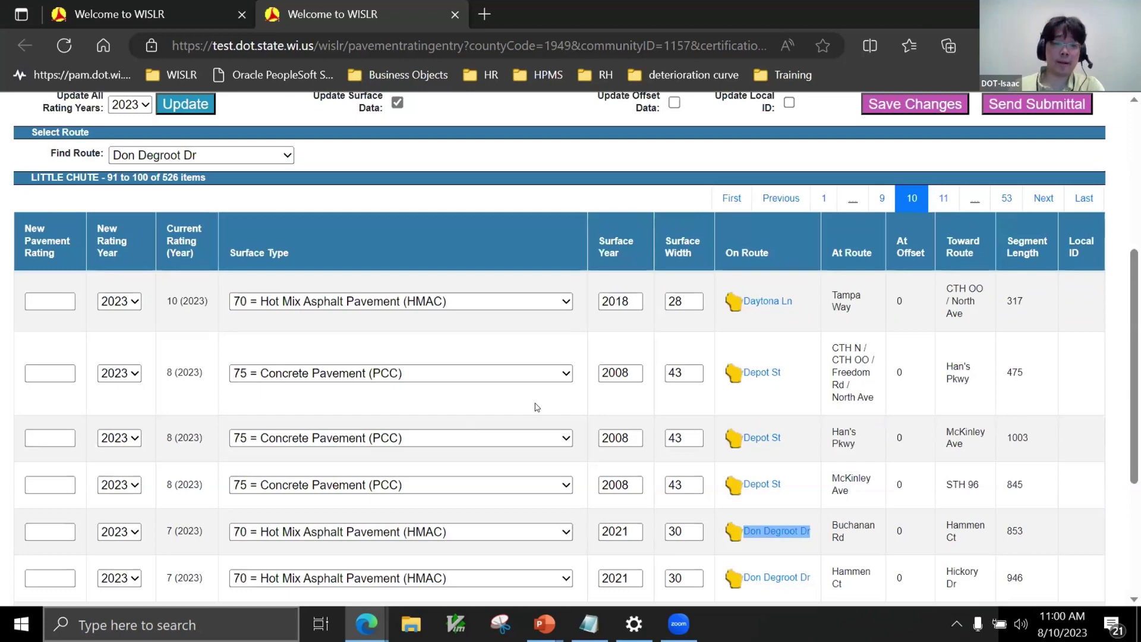
scroll(555, 270, up, 2)
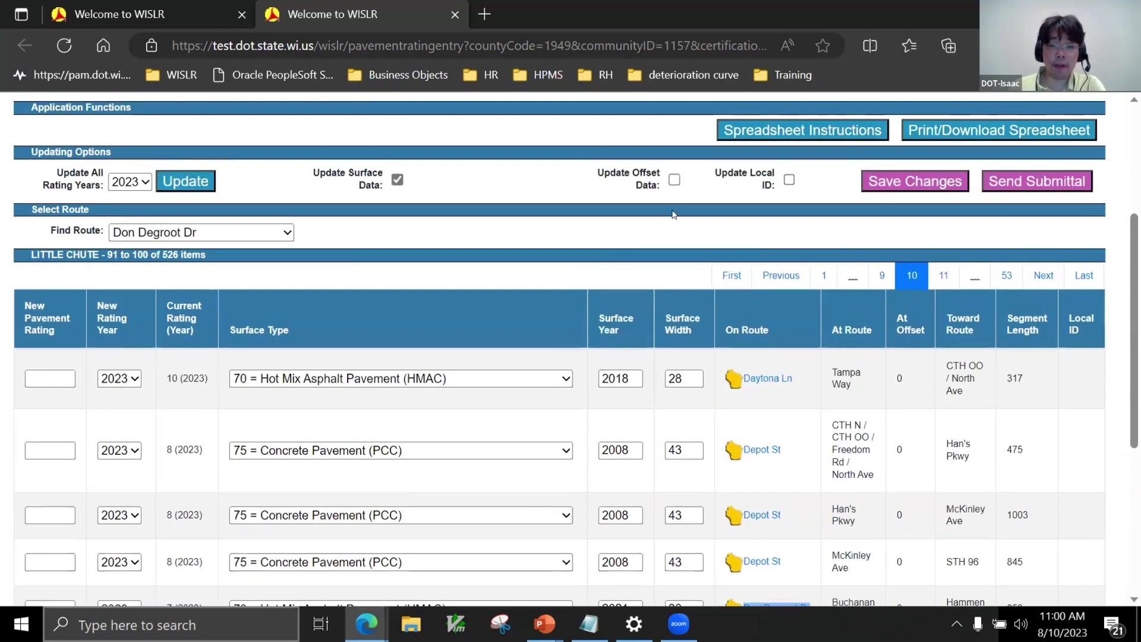
Enable updating of offset data and local IDs, and shrink the page so all table columns fit
click(673, 180)
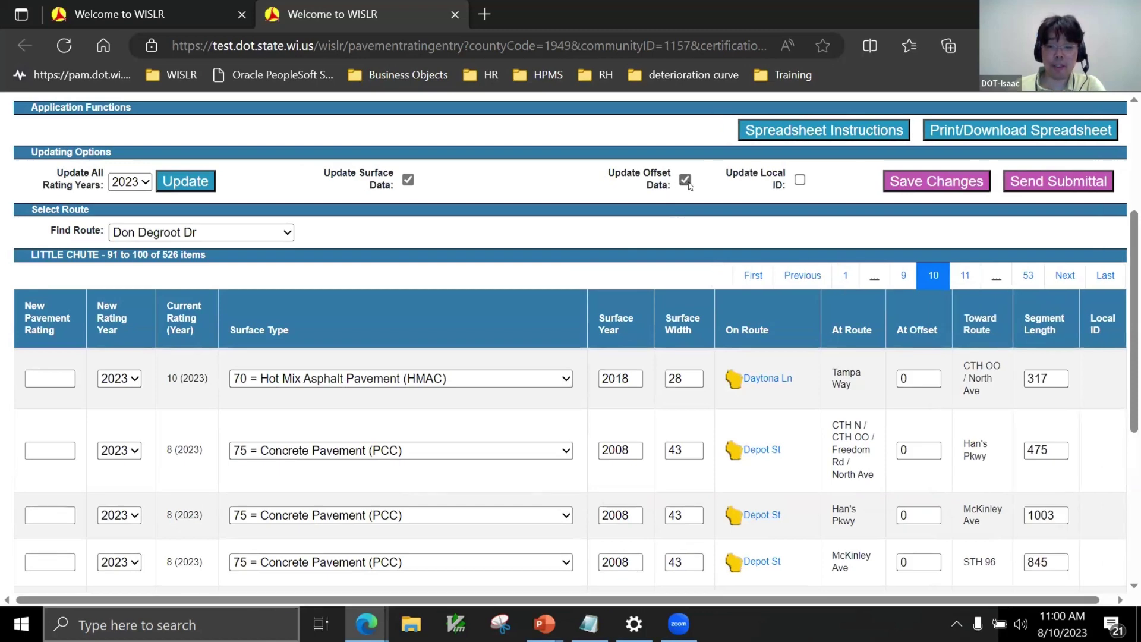
click(800, 179)
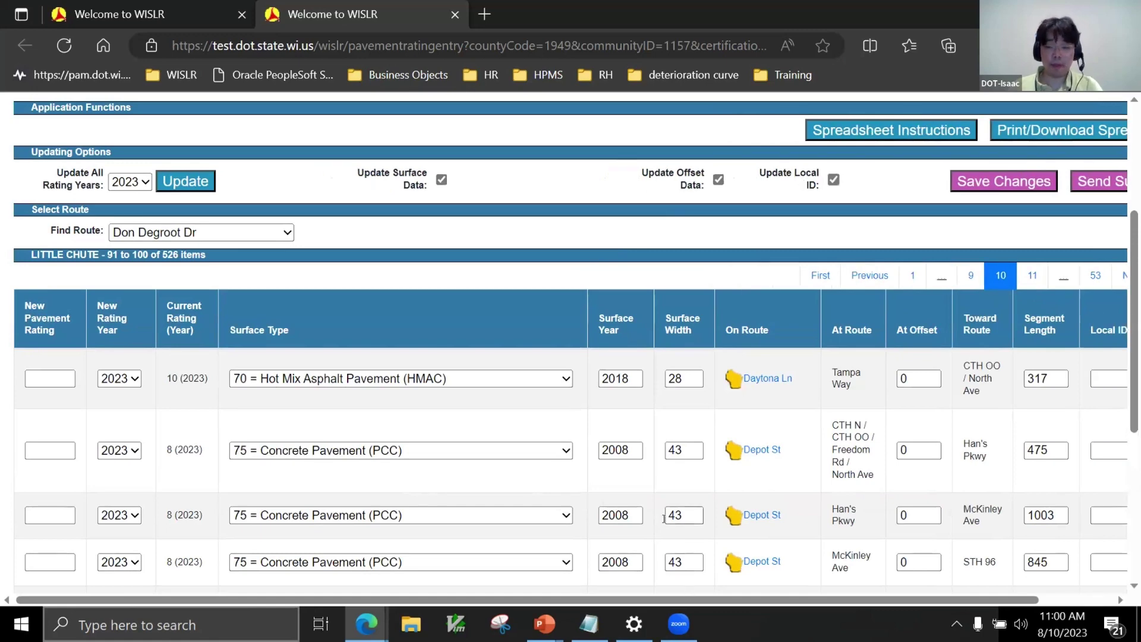
key(ctrl+minus)
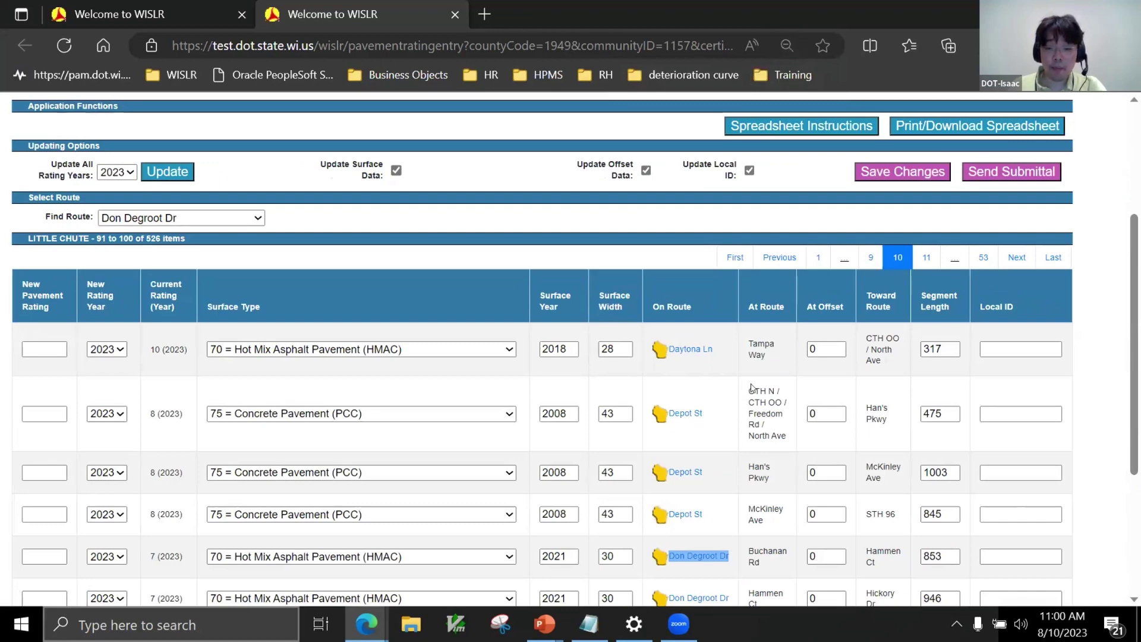
Set the surface width to 40 for the Depot St segment from North Ave toward Han's Pkwy
drag(743, 392, 786, 439)
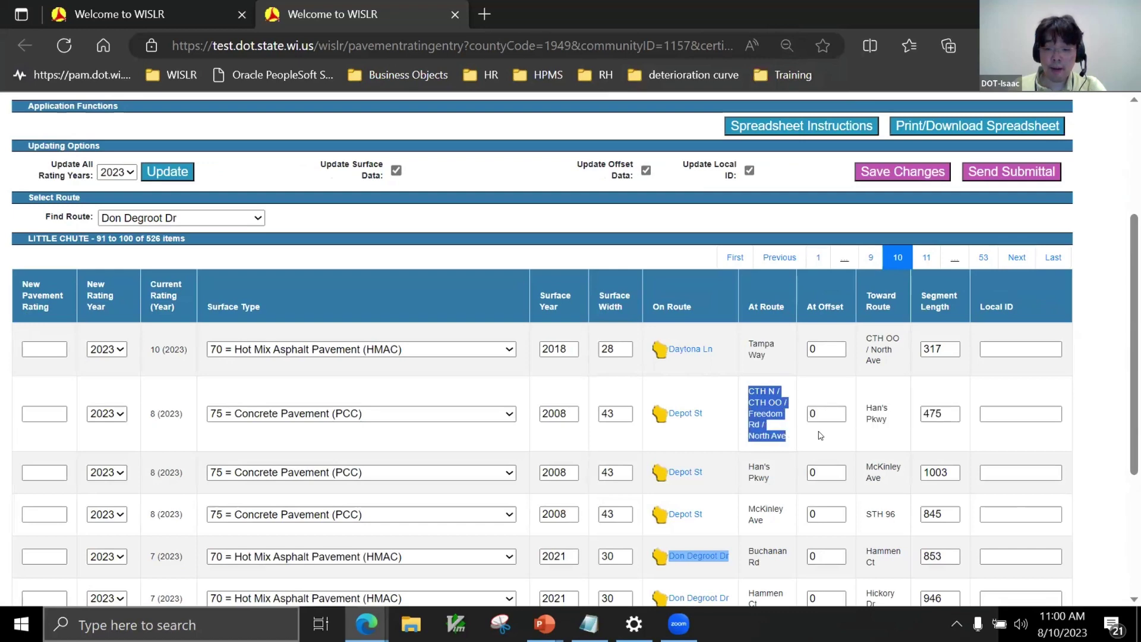
click(887, 419)
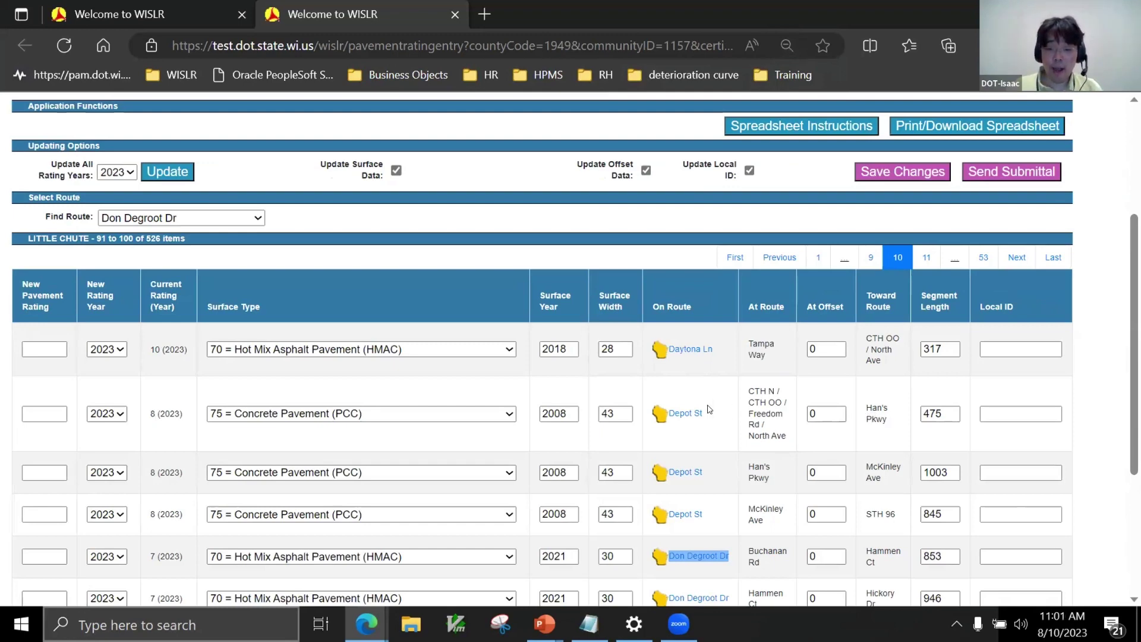
click(625, 414)
double_click(608, 413)
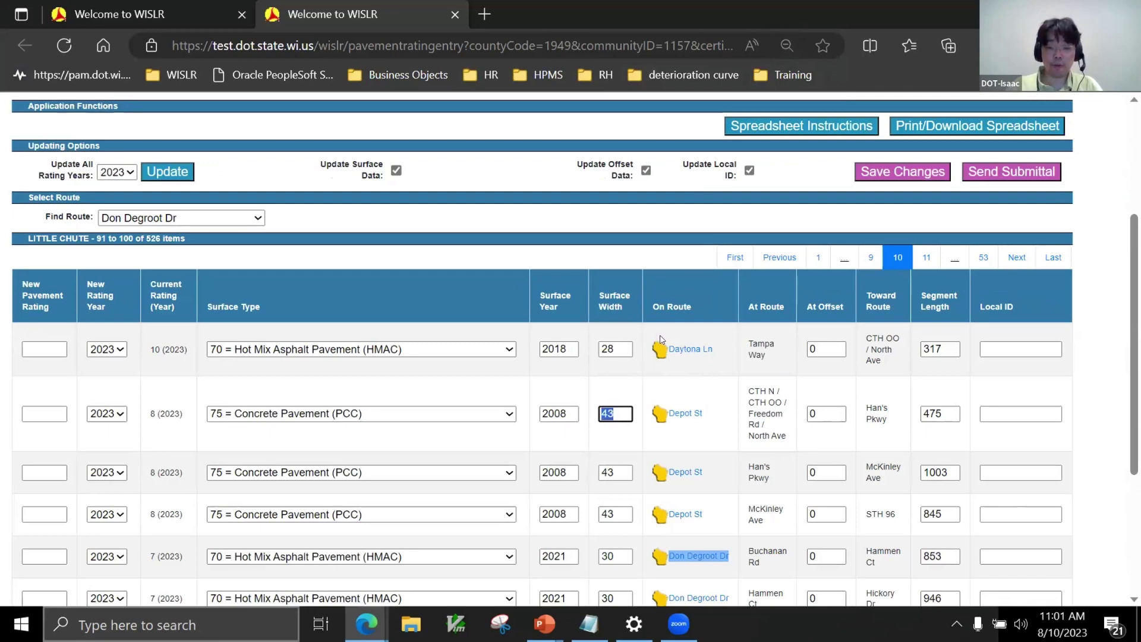
text(40)
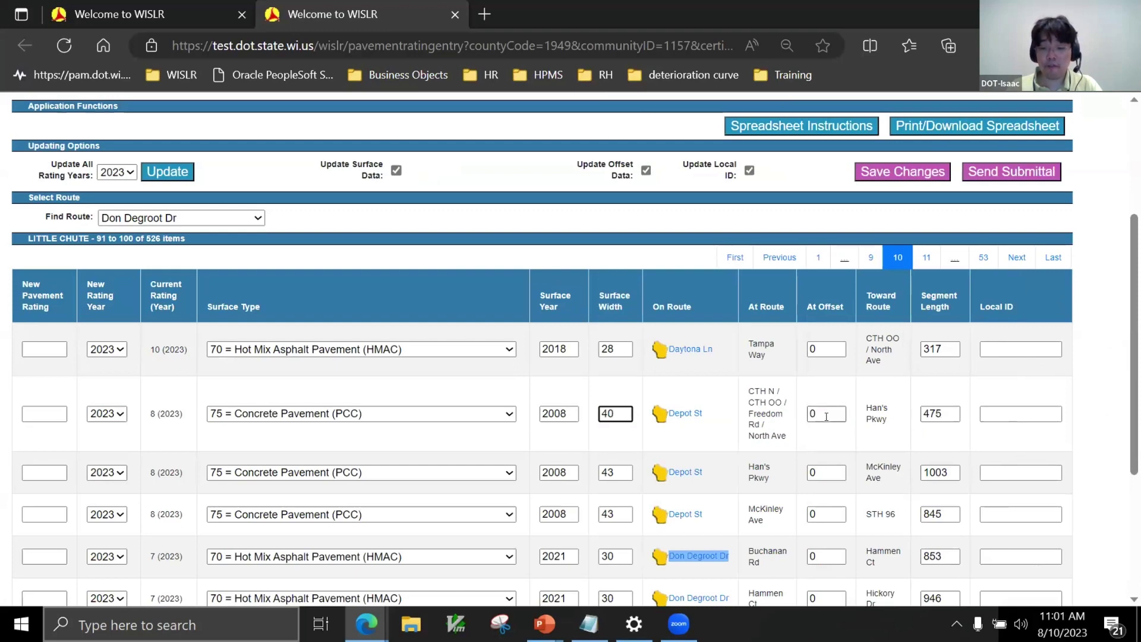
Set the same Depot St segment's length to 200 and save the changes
click(943, 413)
double_click(943, 414)
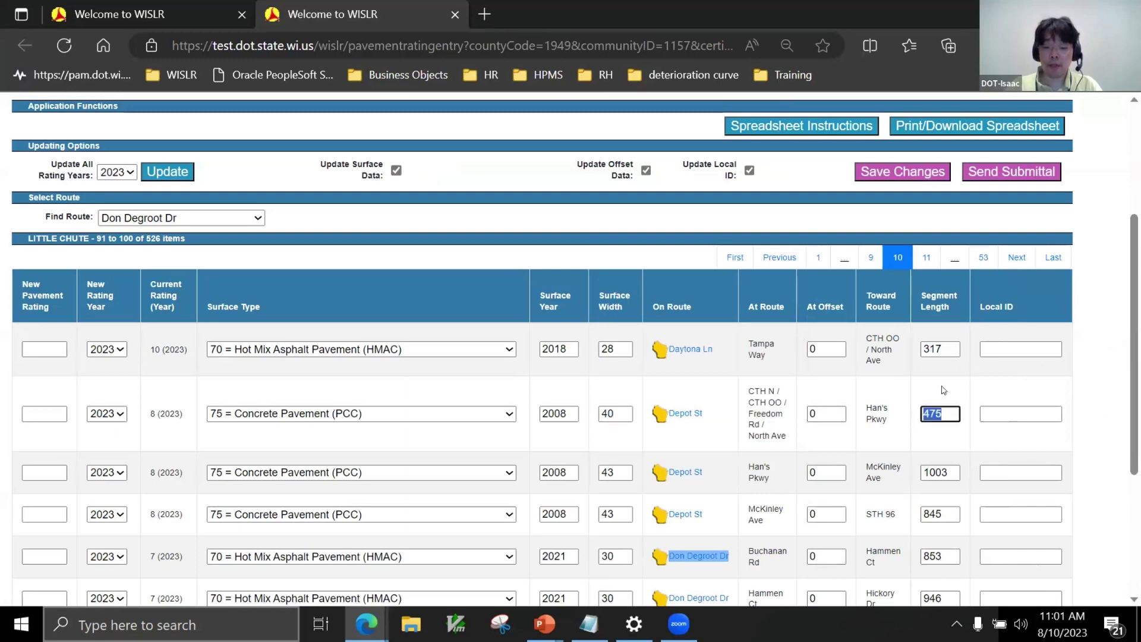
text(200)
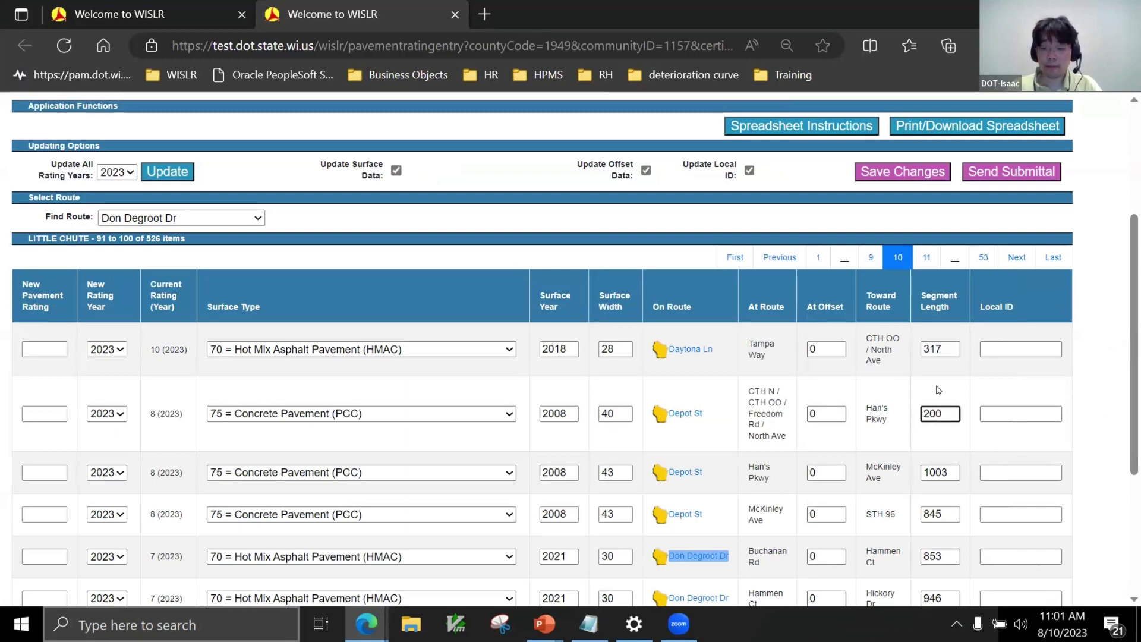
key(Tab)
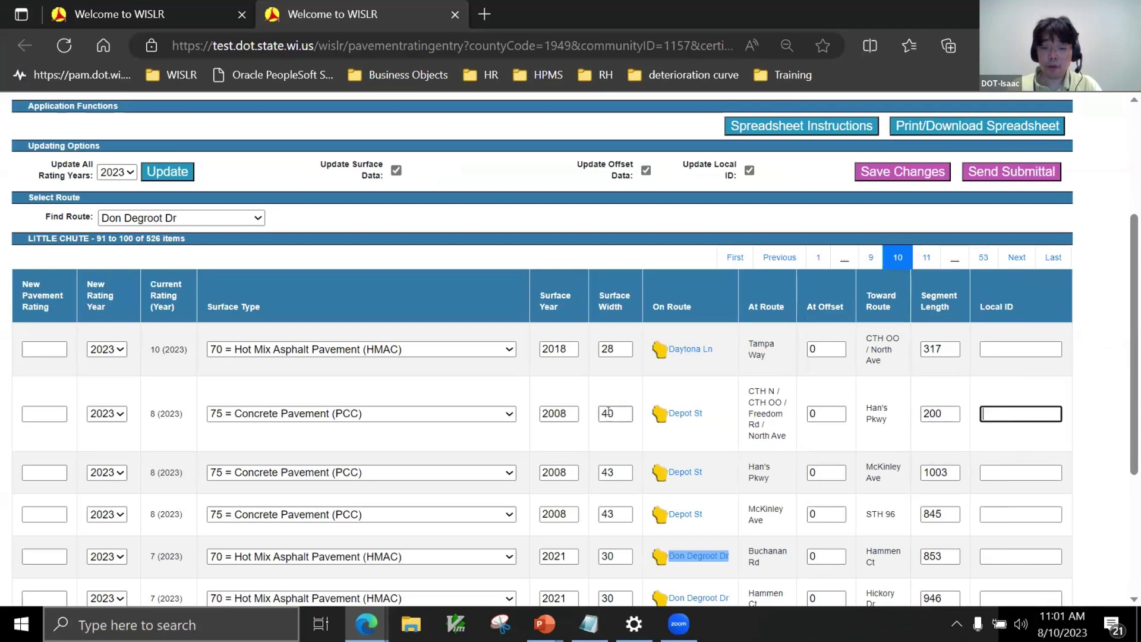
click(901, 170)
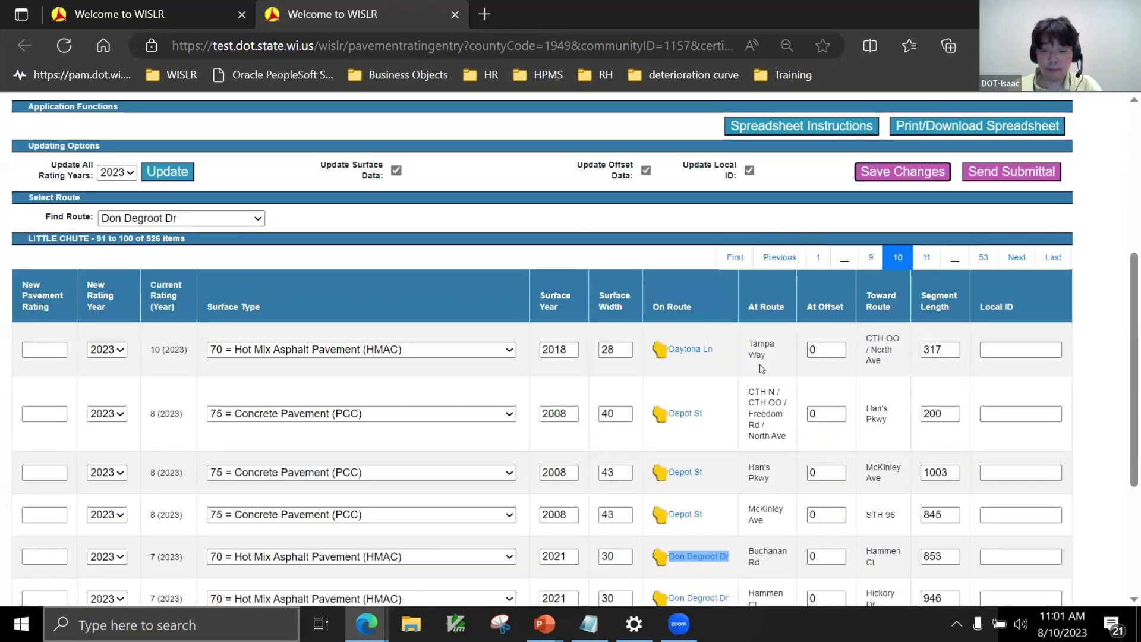
scroll(614, 338, up, 1)
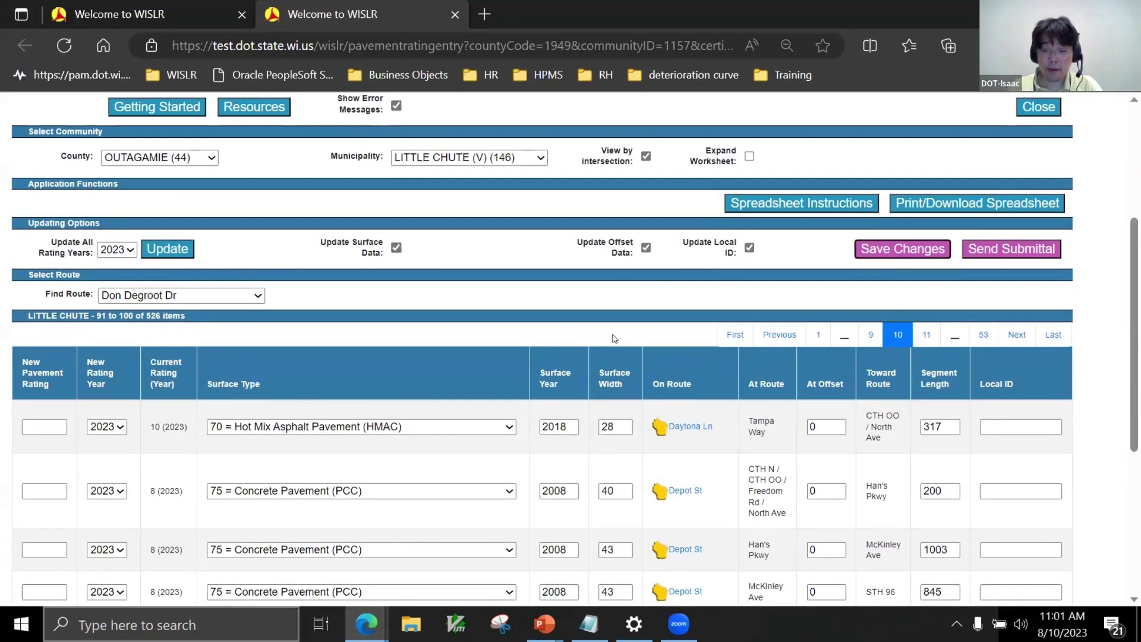
Reload the rating entry page and find the Depot St rows between North Ave and Han's Pkwy
scroll(614, 338, down, 1)
scroll(613, 338, up, 2)
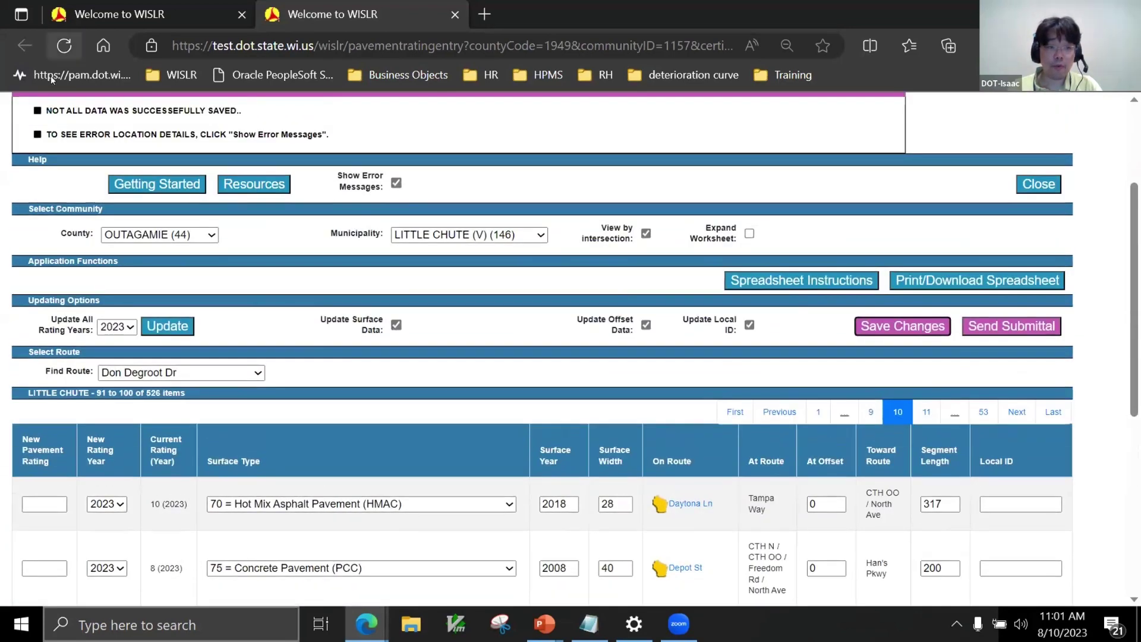
key(F5)
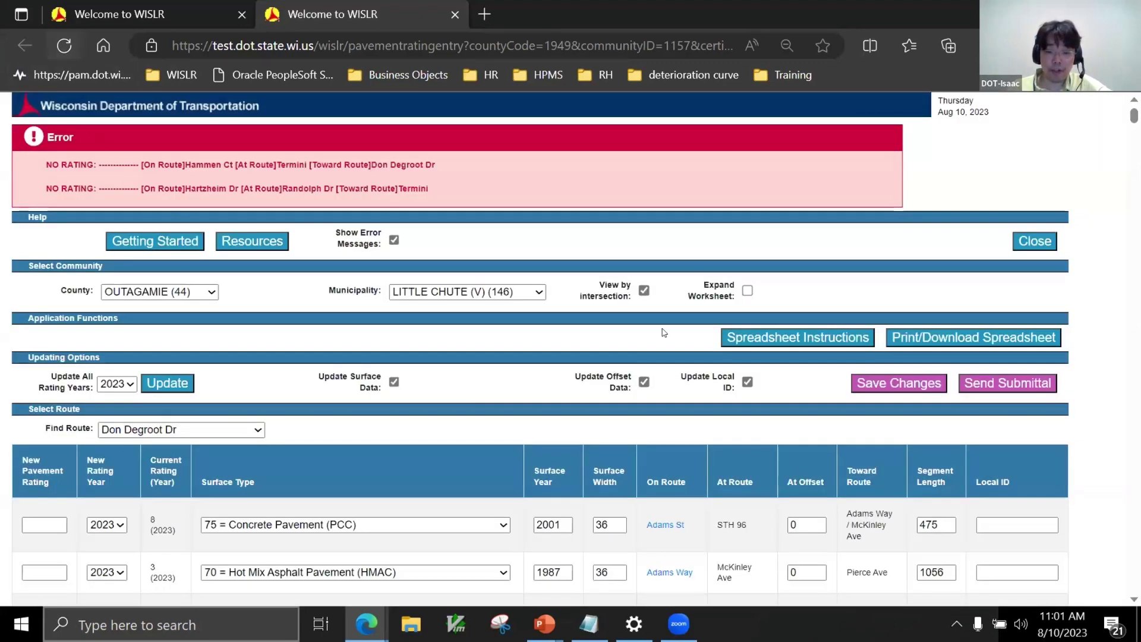
scroll(508, 458, down, 4)
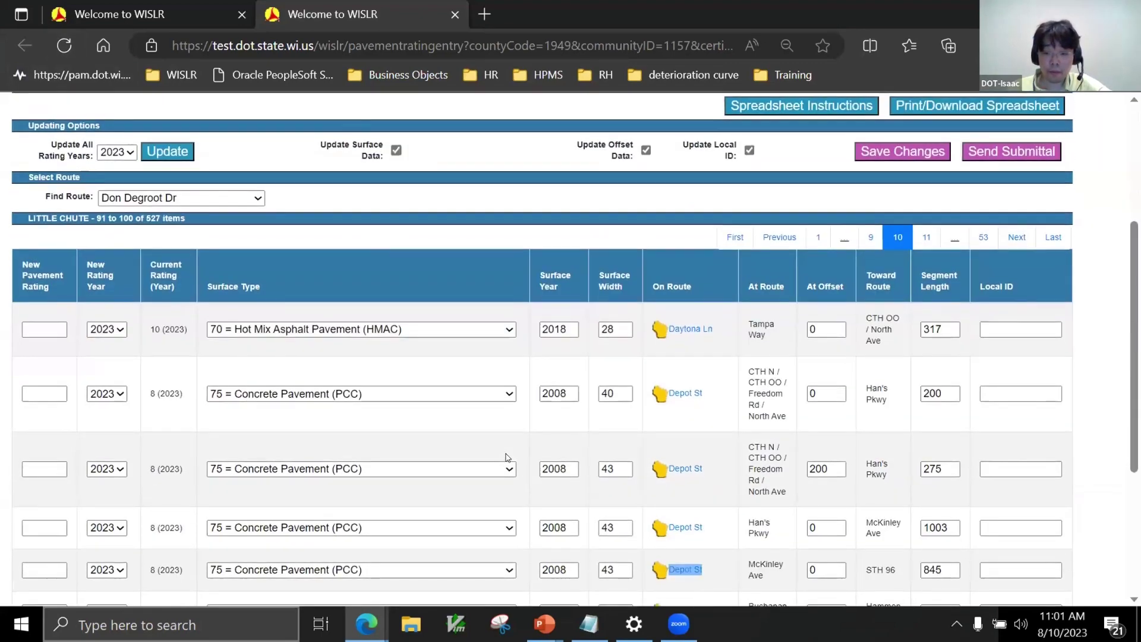
scroll(508, 458, down, 2)
scroll(696, 499, down, 1)
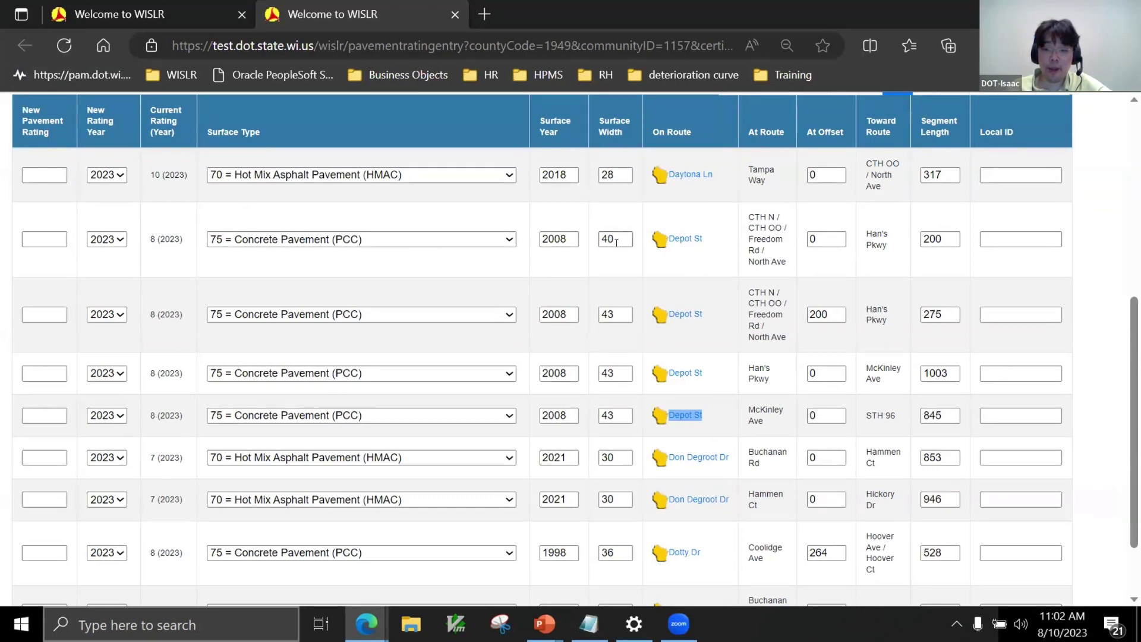
Review the local ID, offset and segment length of the second Depot St segment toward Han's Pkwy
click(1003, 313)
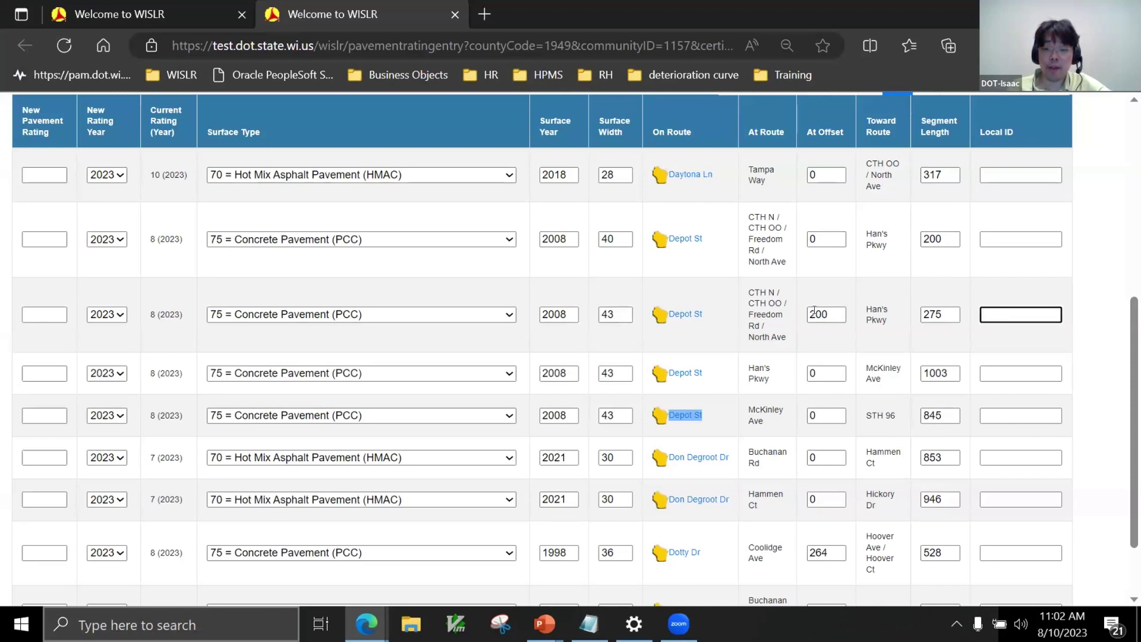
click(843, 314)
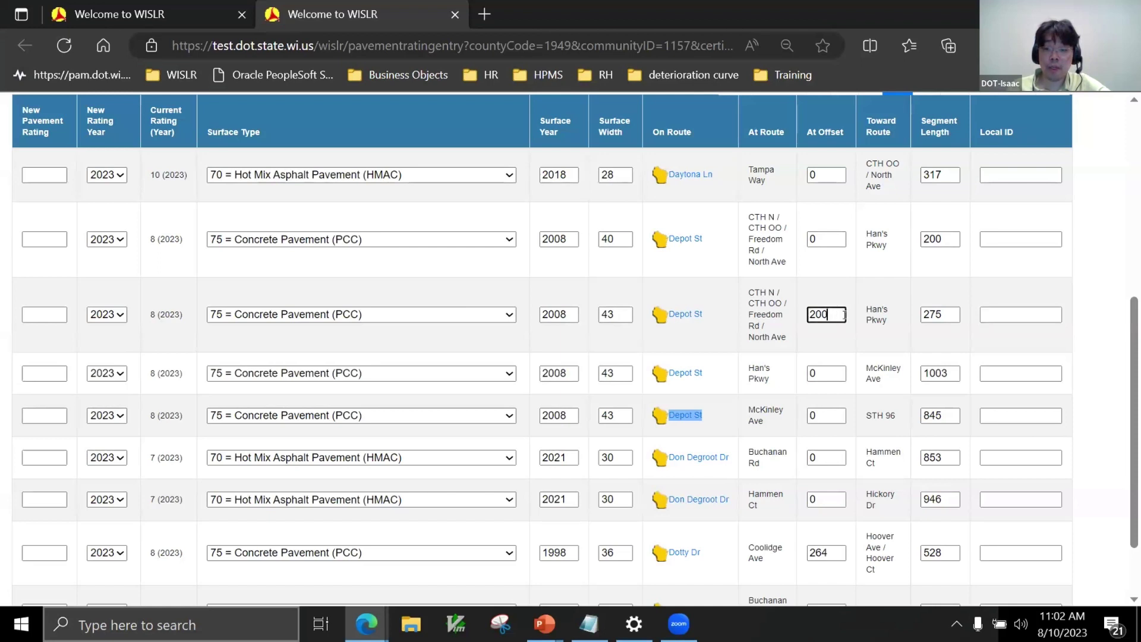
click(950, 309)
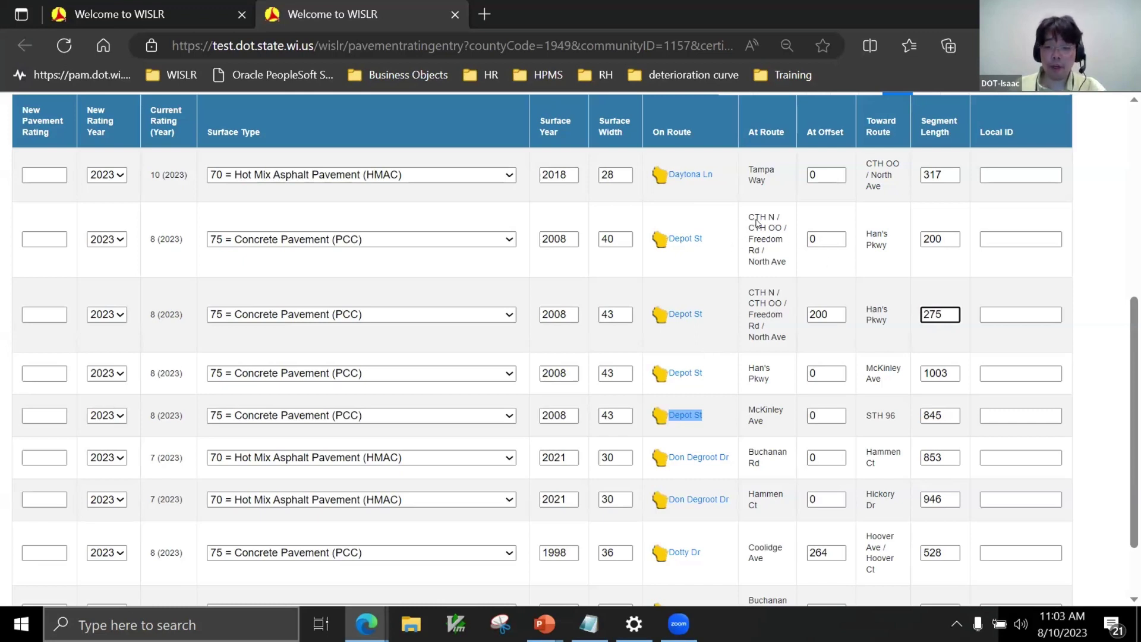
View the first Depot St segment on the WISLR map, examine the split up close, and close the map
click(674, 247)
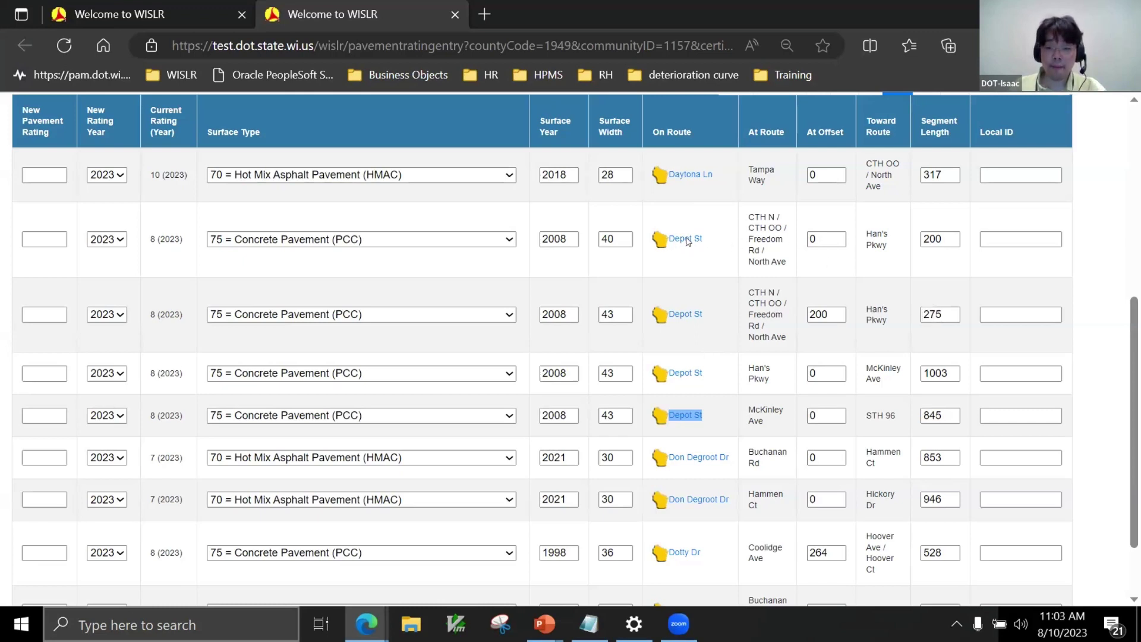
click(658, 239)
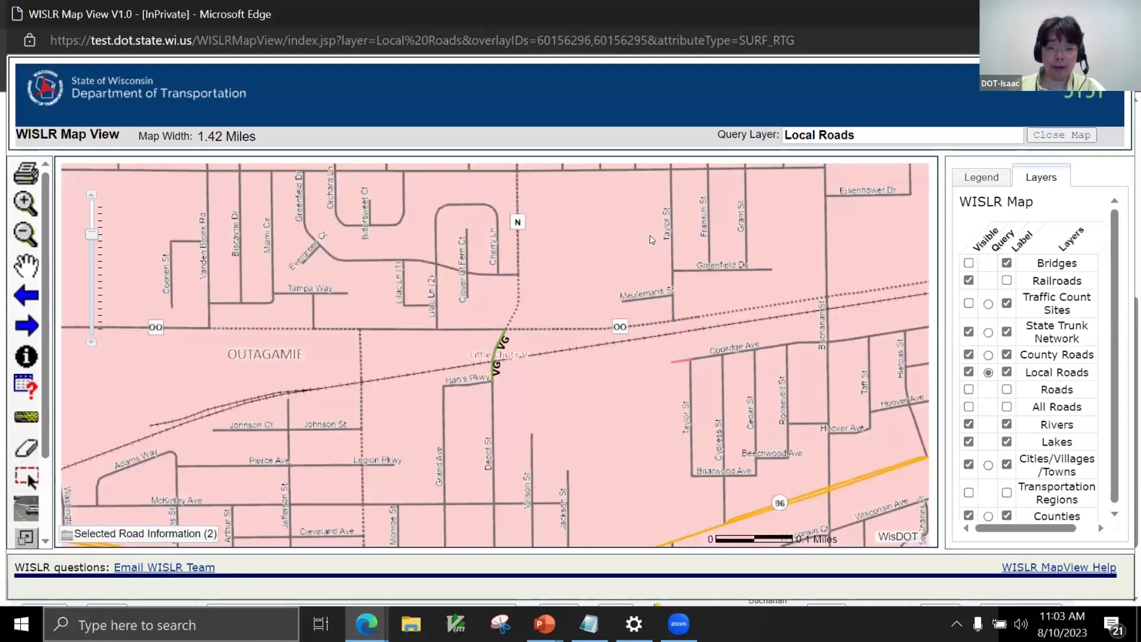
scroll(547, 379, up, 1)
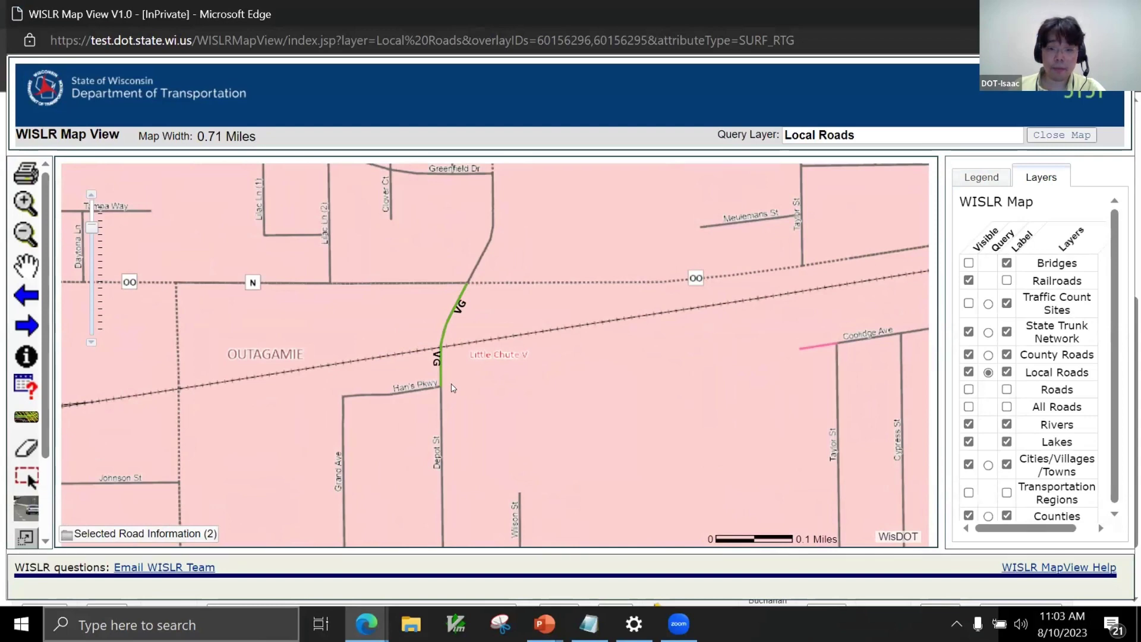
click(974, 36)
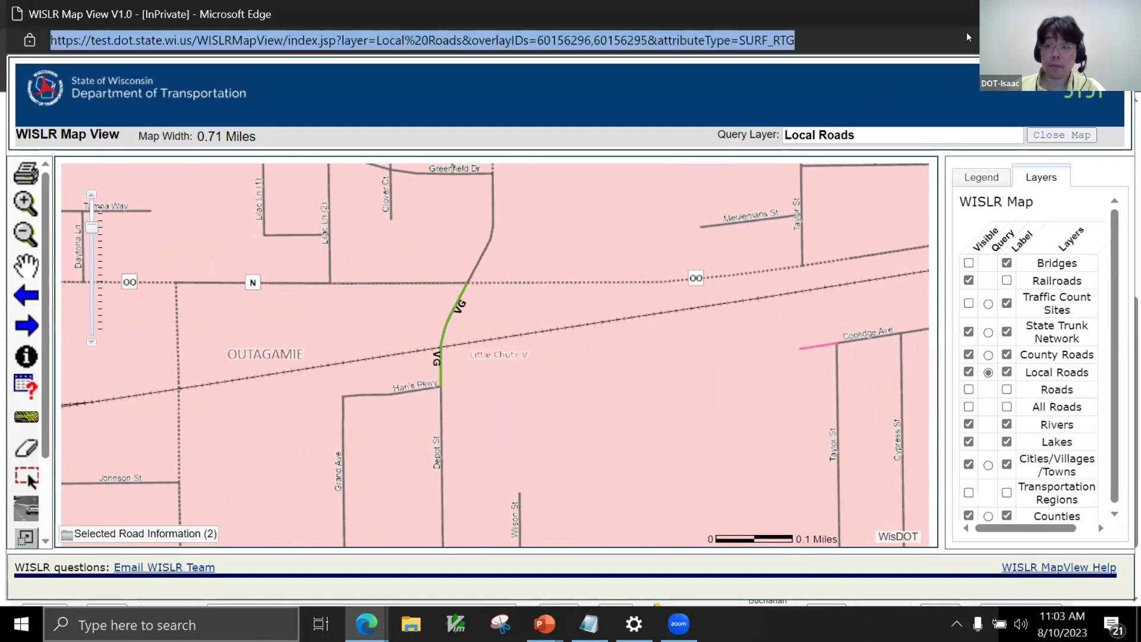
drag(956, 21, 957, 50)
key(ctrl+w)
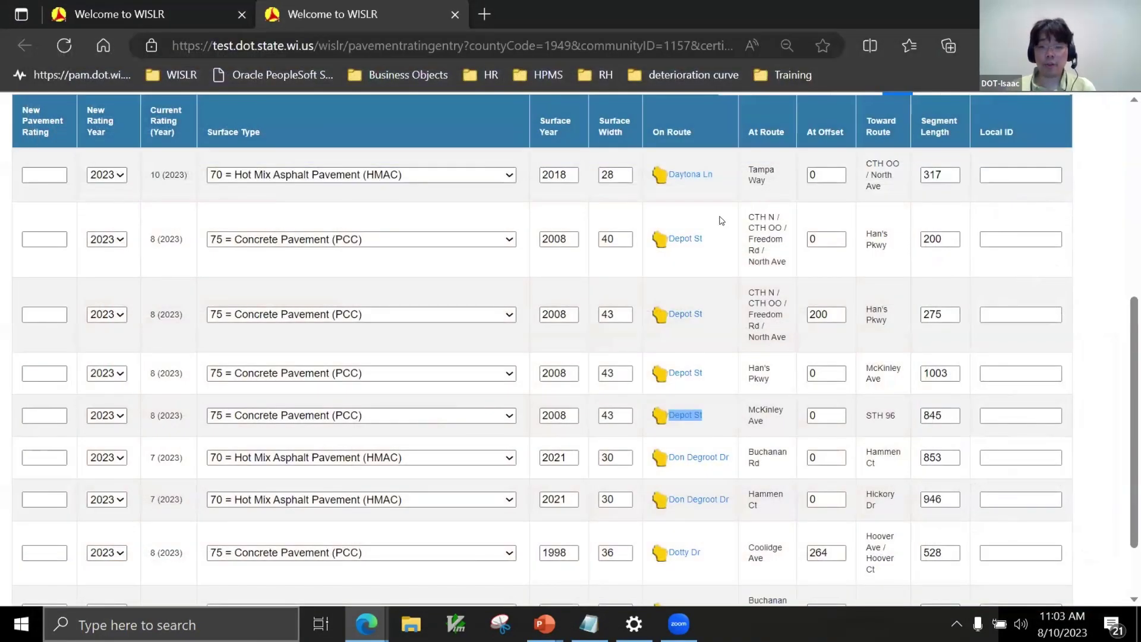
Set the surface width to 43 for the first Depot St segment from North Ave toward Han's Pkwy and save the changes
double_click(619, 239)
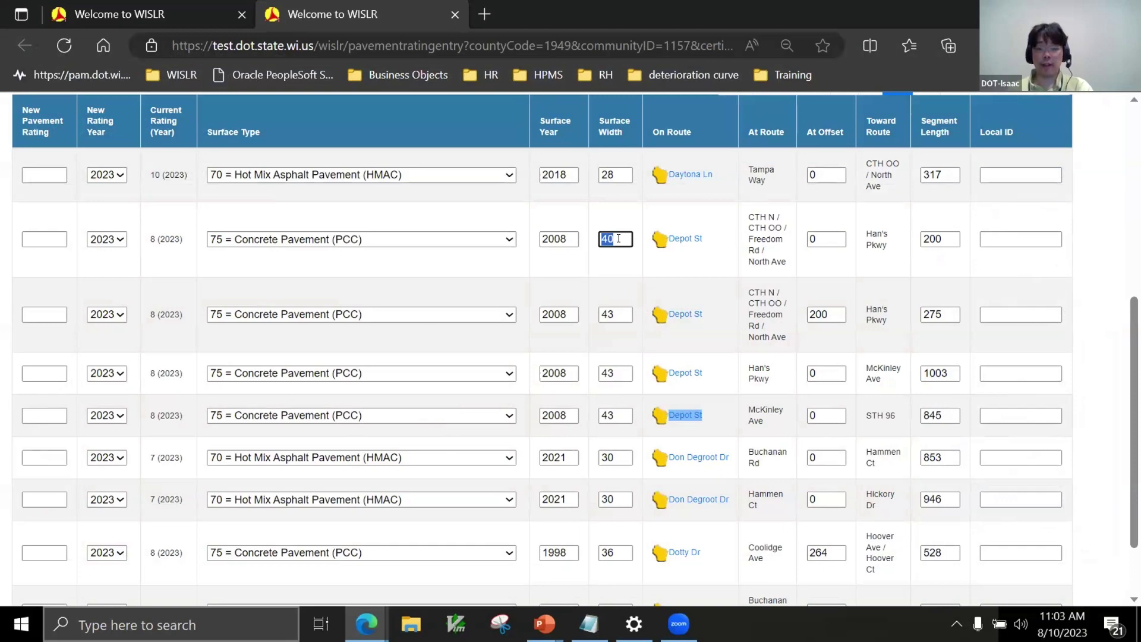
text(43)
key(Tab)
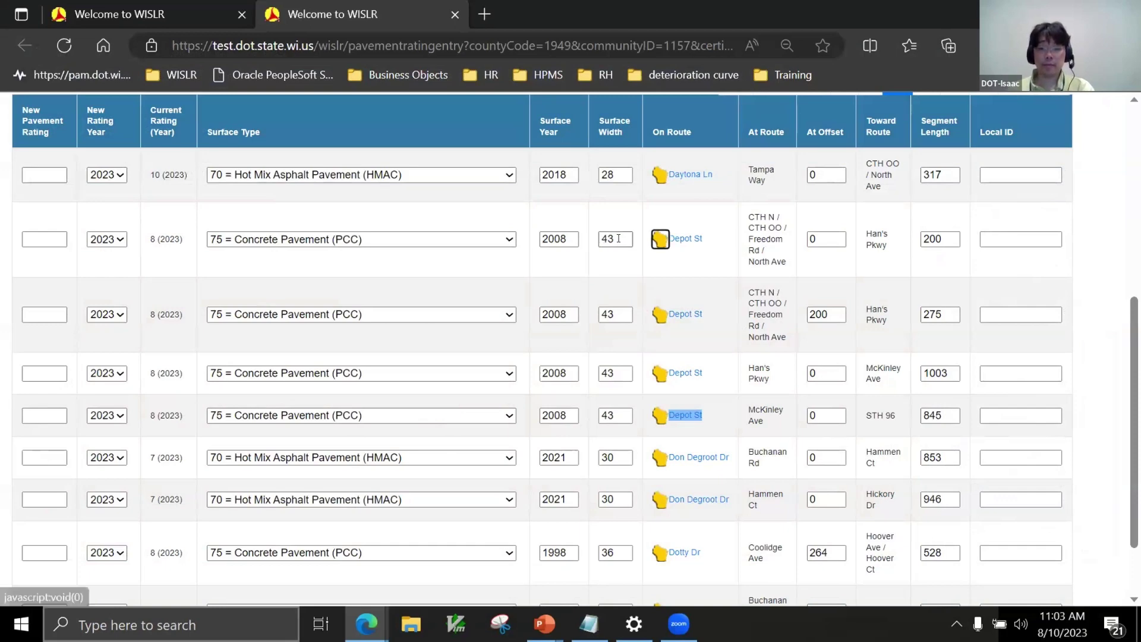
click(831, 231)
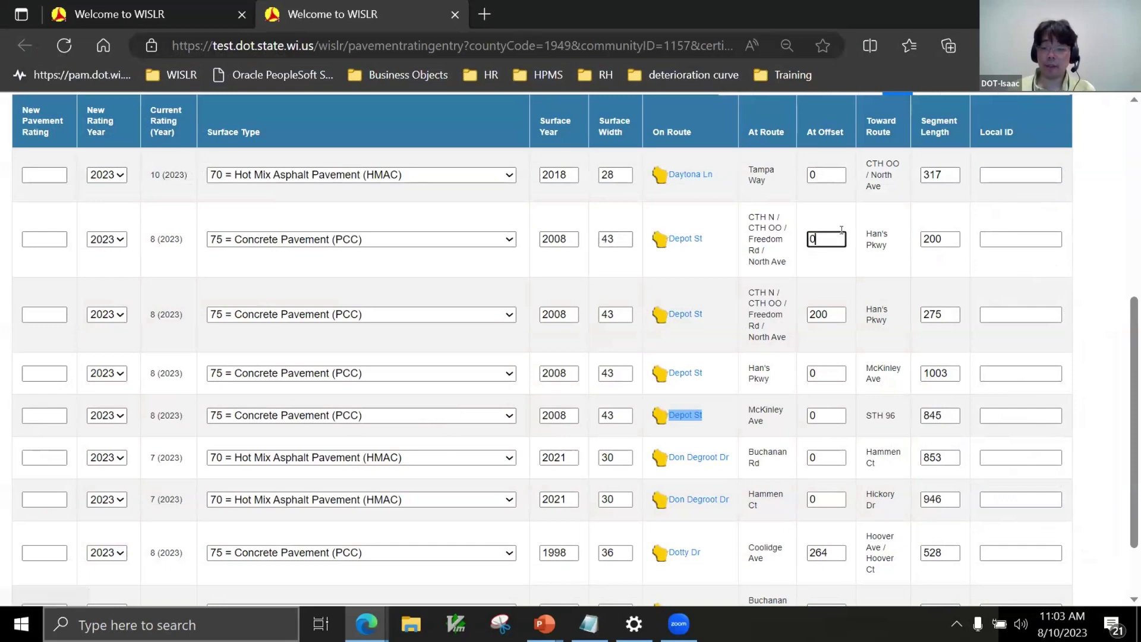
click(617, 237)
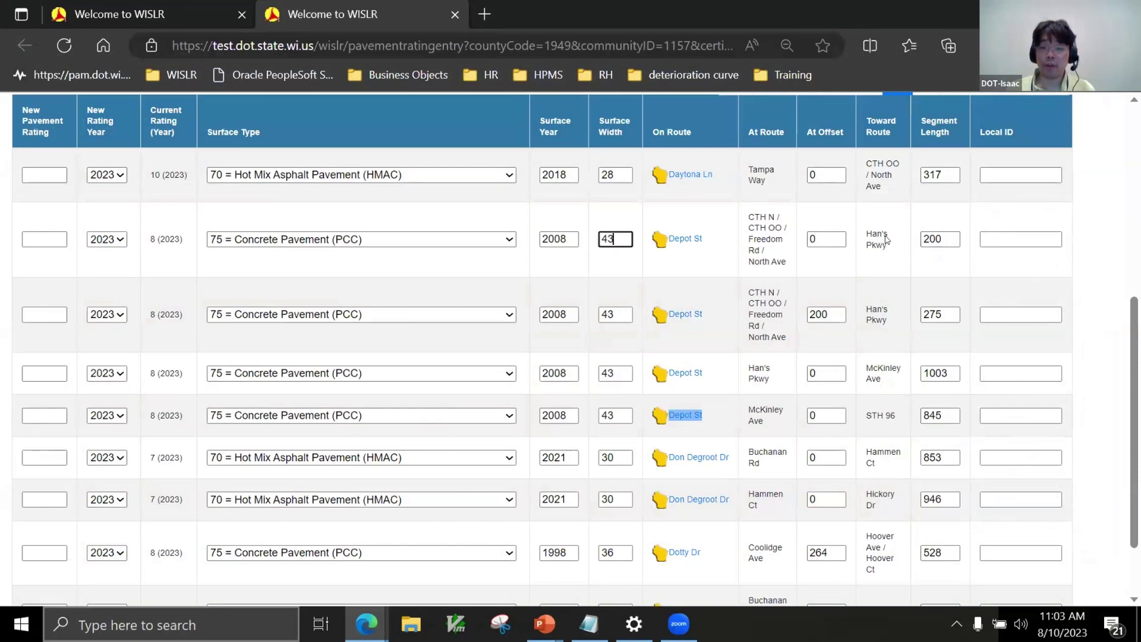
click(944, 234)
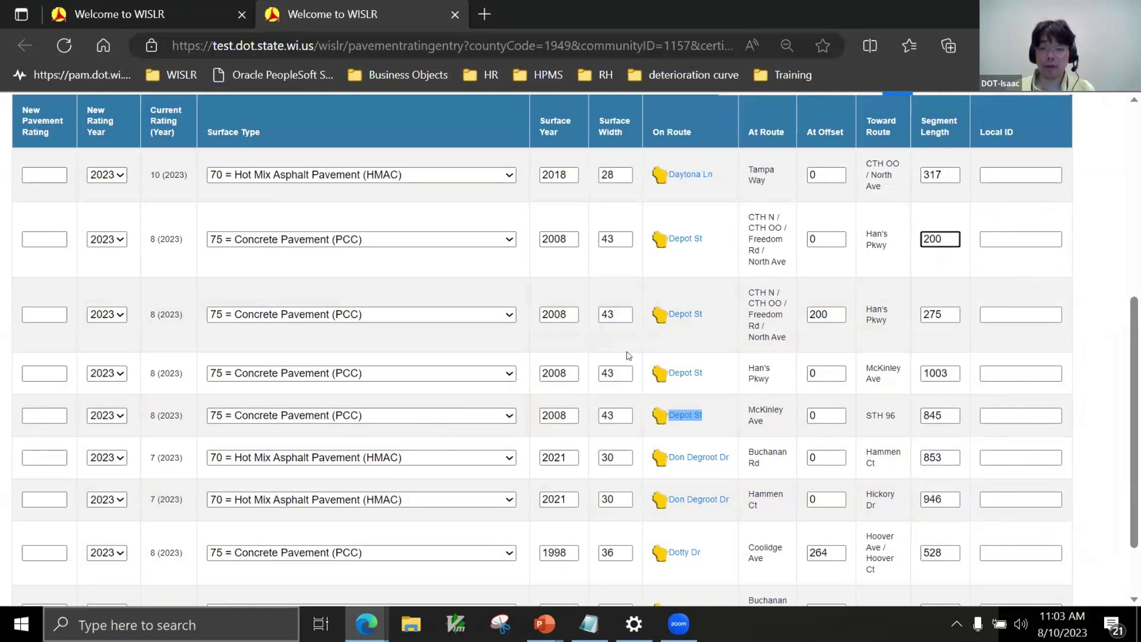
scroll(628, 357, up, 1)
scroll(628, 357, up, 1)
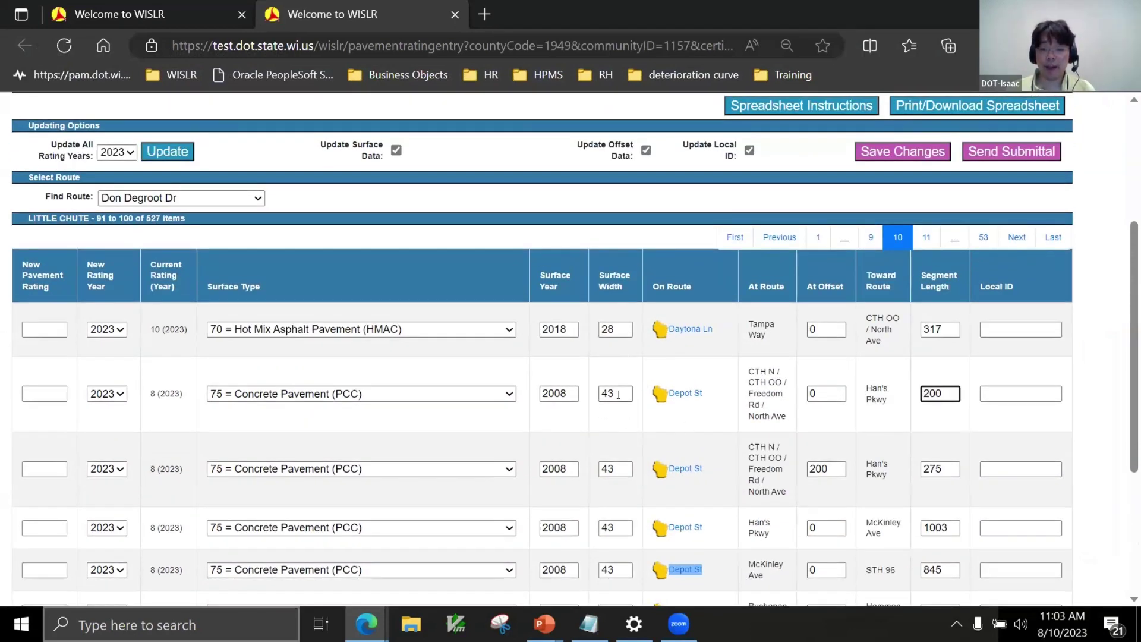
scroll(922, 287, up, 1)
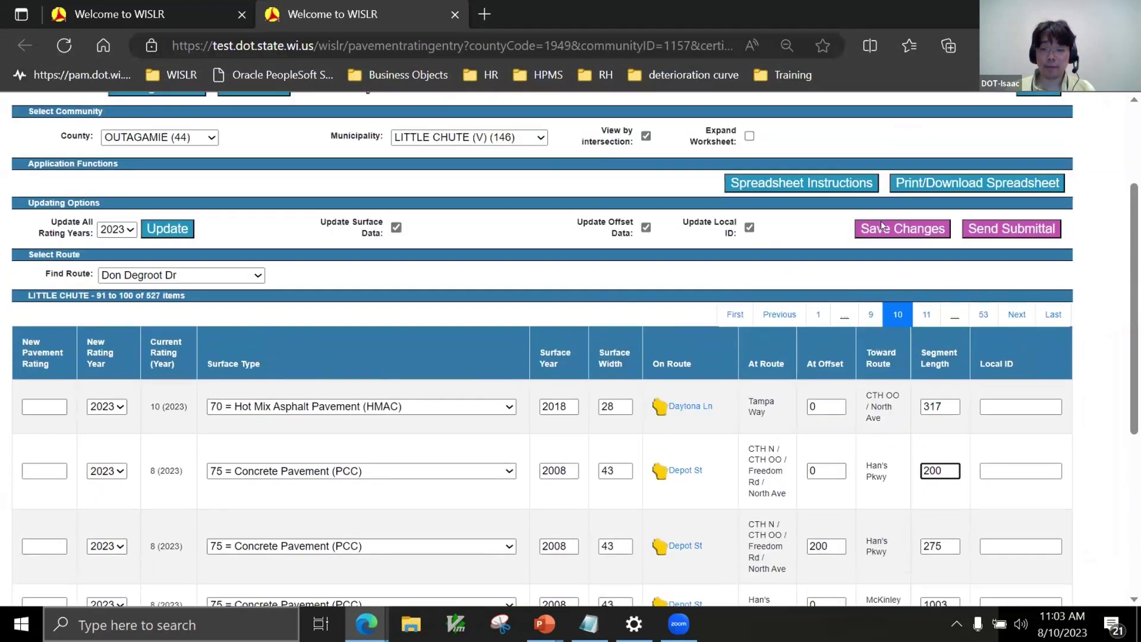
click(882, 226)
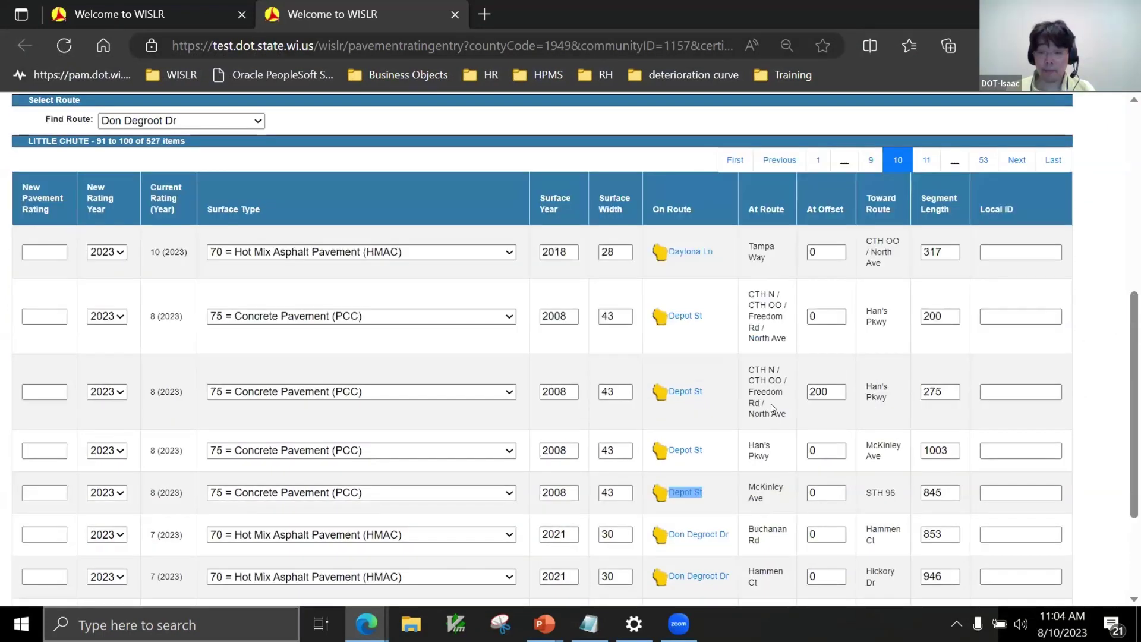
Reload the page after saving and check the Depot St segment length between North Ave and Han's Pkwy
scroll(760, 356, up, 1)
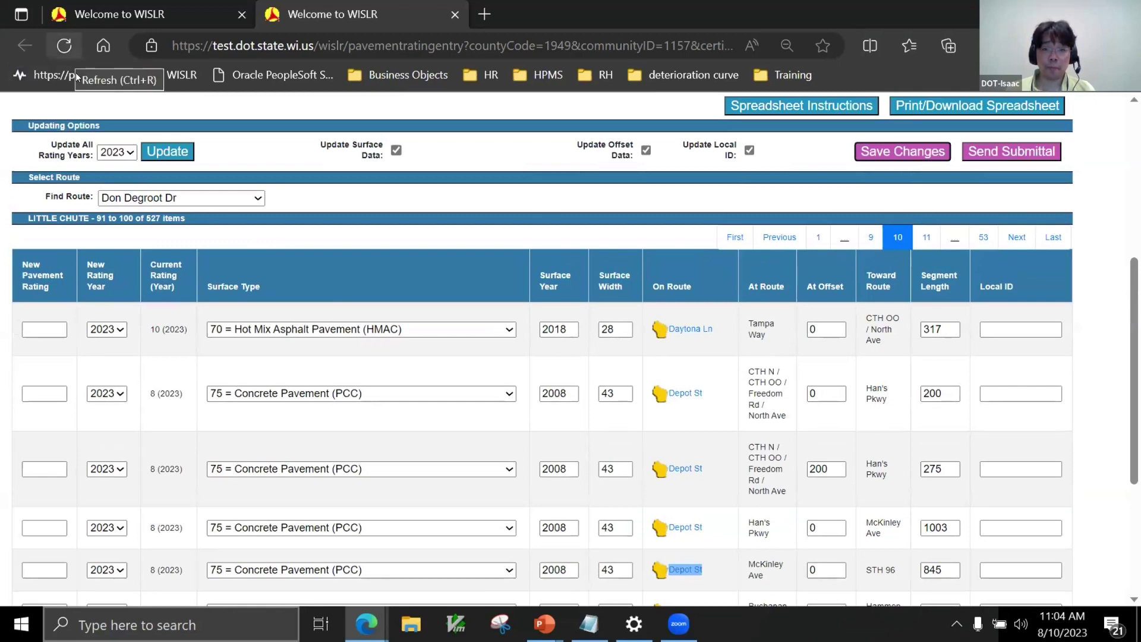
key(ctrl+r)
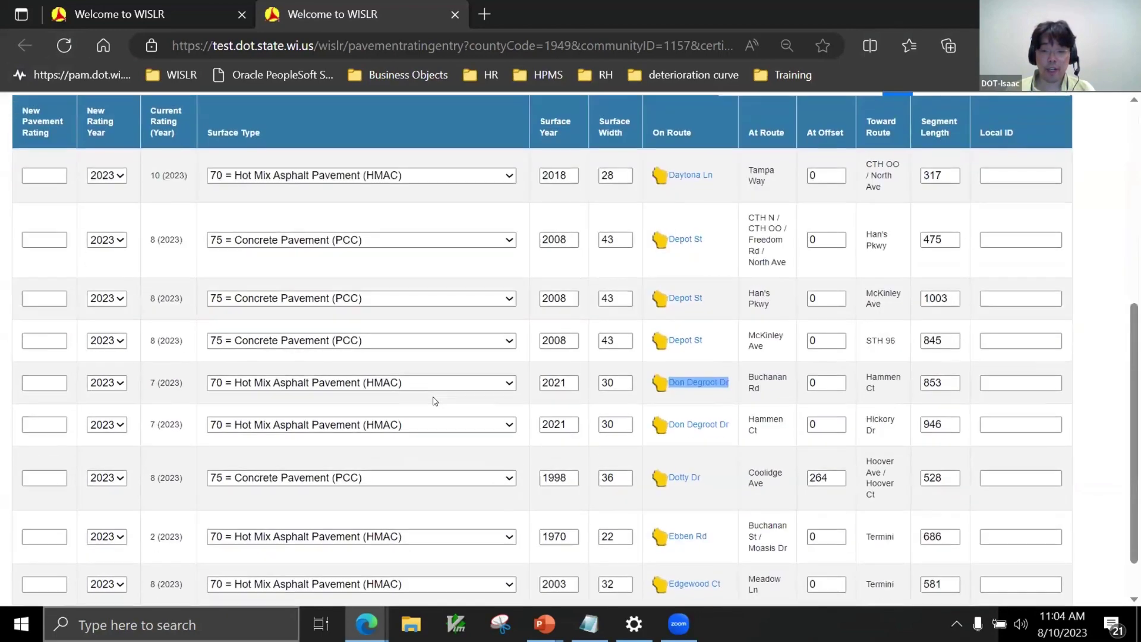
scroll(631, 408, up, 1)
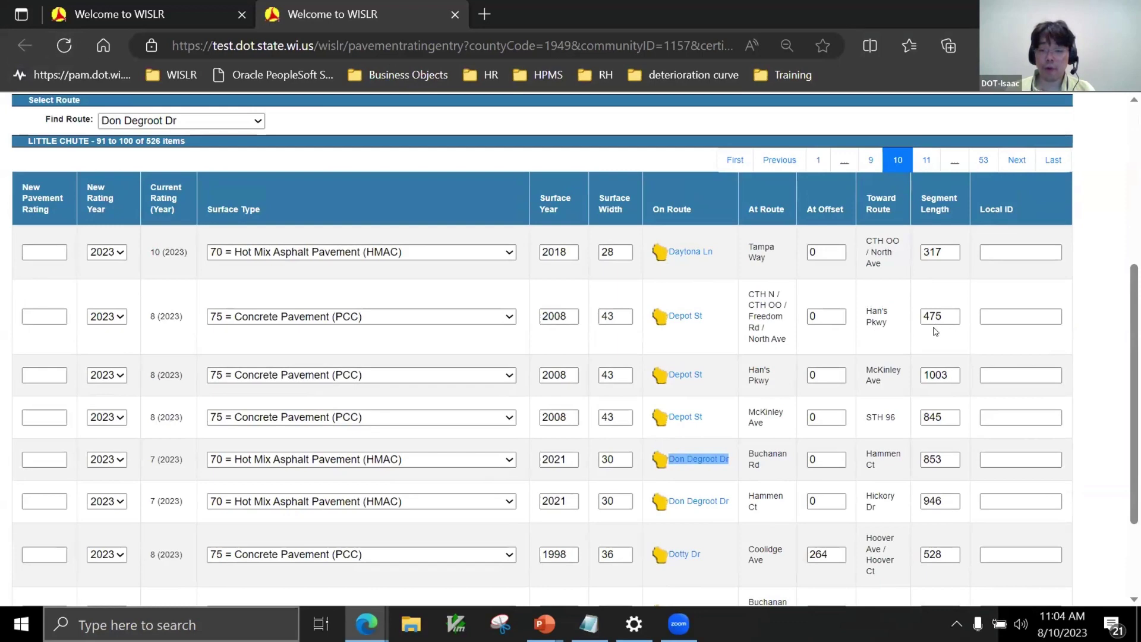
Examine the Depot St segment toward Han's Pkwy on the WISLR map with its legend, and return to the rating table
click(657, 318)
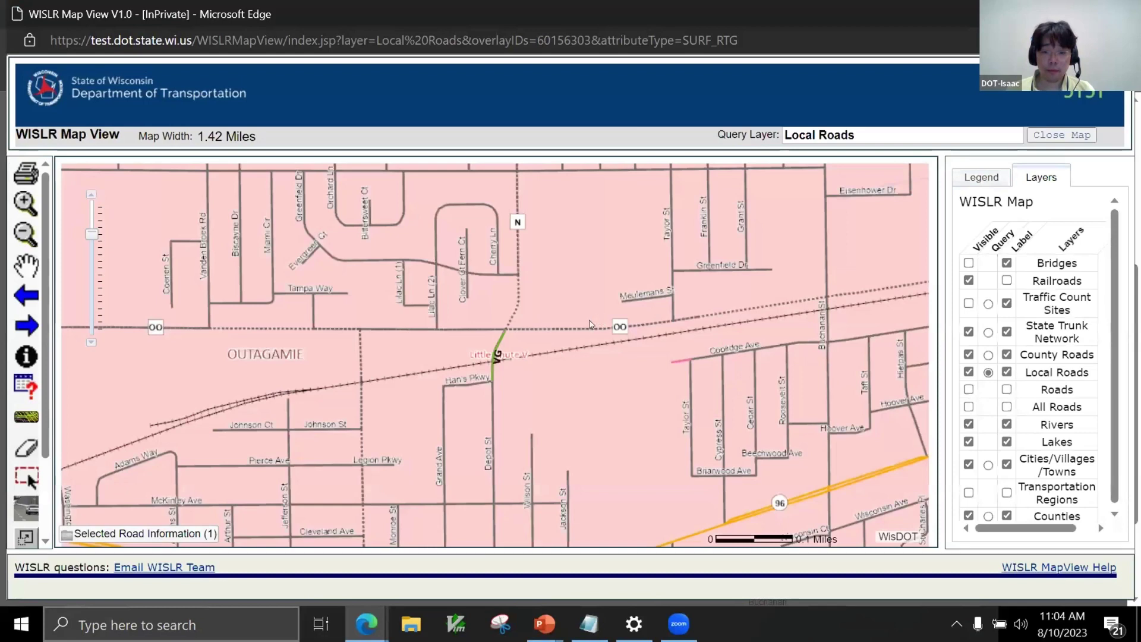
scroll(543, 378, up, 2)
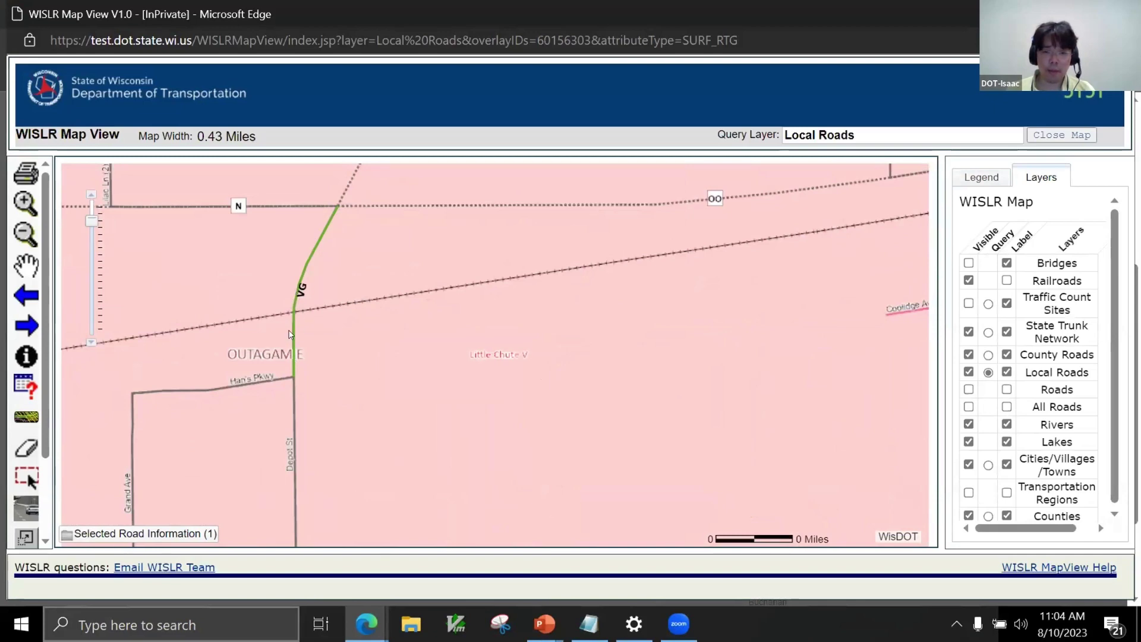
click(990, 176)
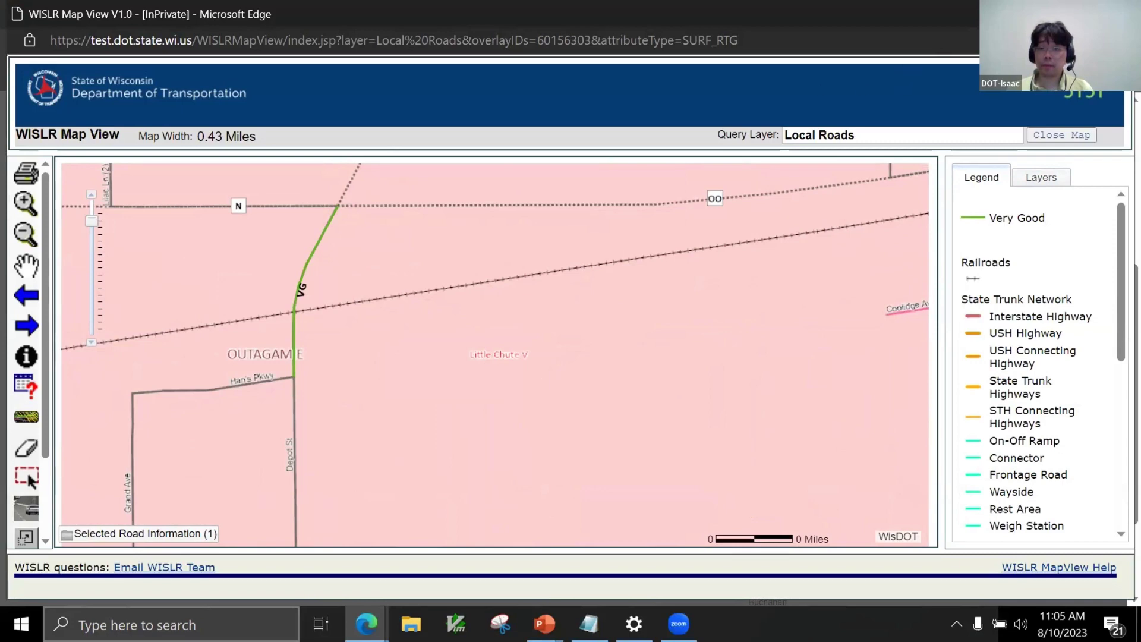
key(alt+Tab)
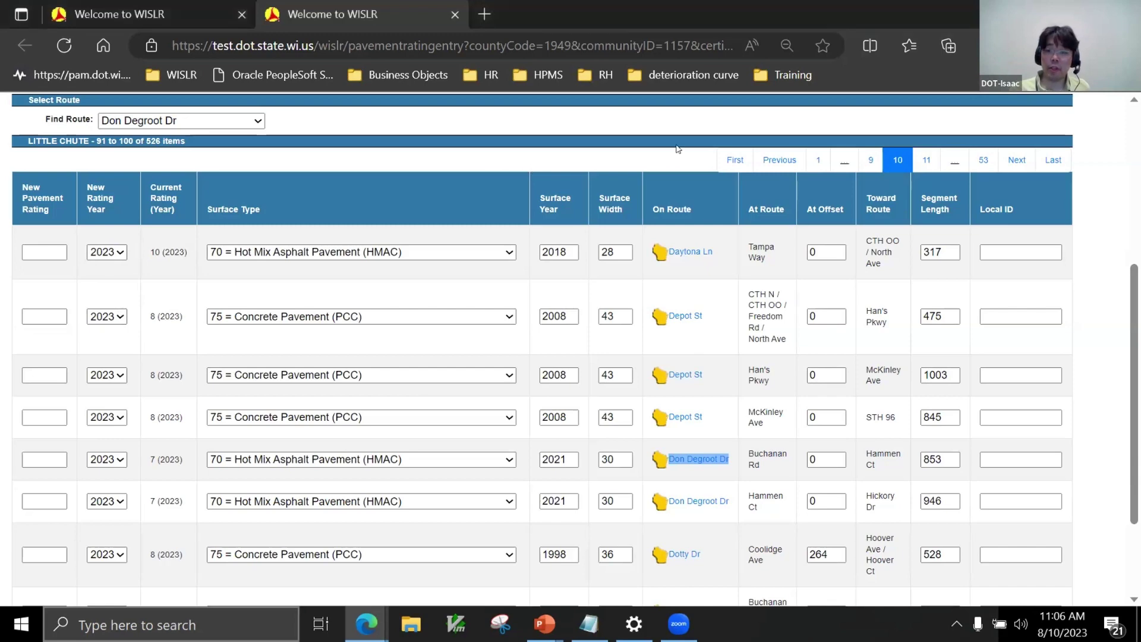
Download the locked pavement rating spreadsheet, open it in Excel, and return to the rating entry page in Edge
scroll(718, 176, up, 3)
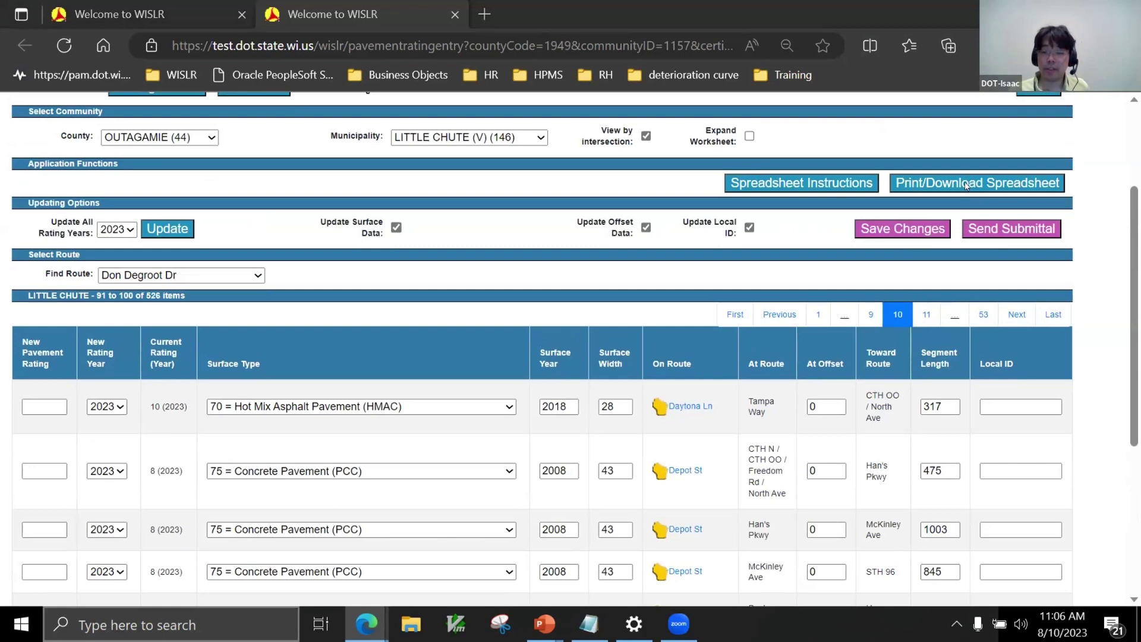
click(986, 184)
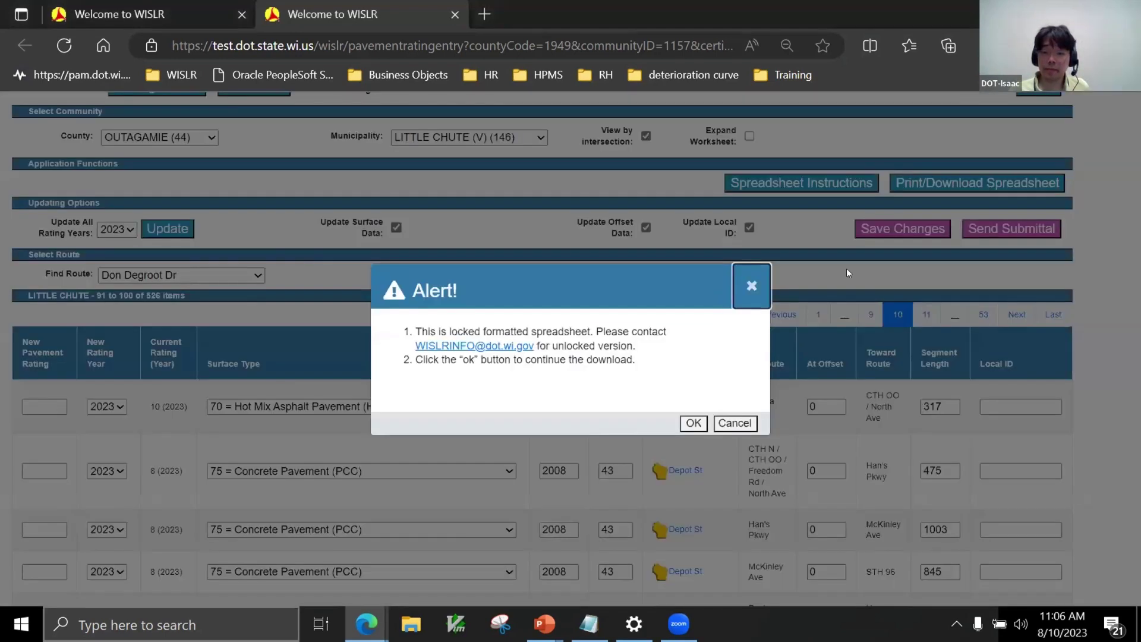
click(678, 421)
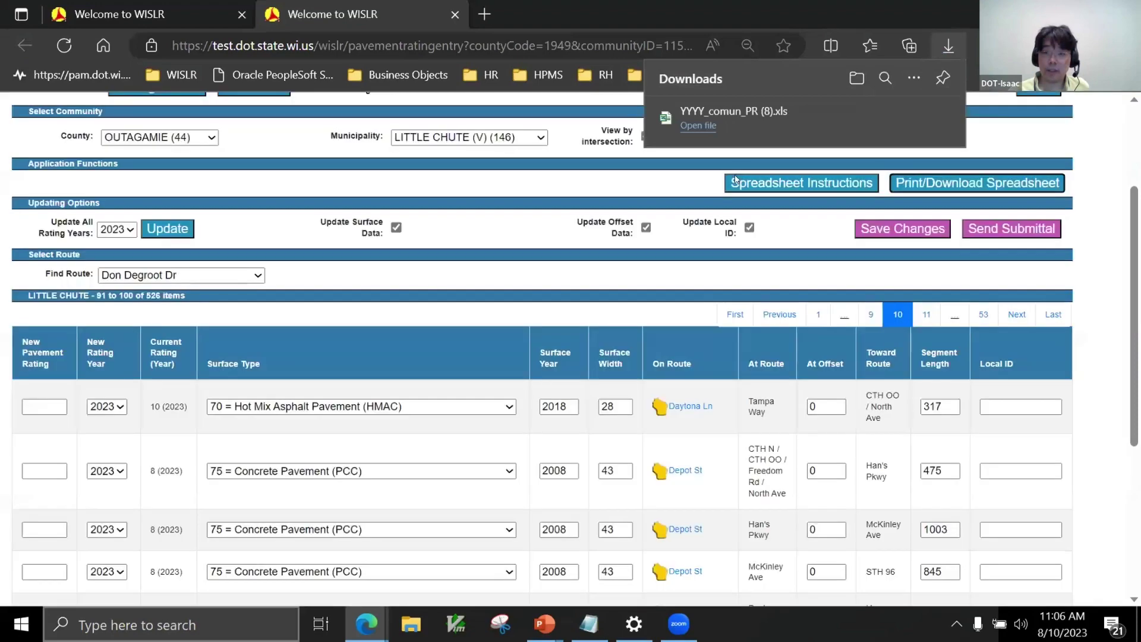
click(698, 124)
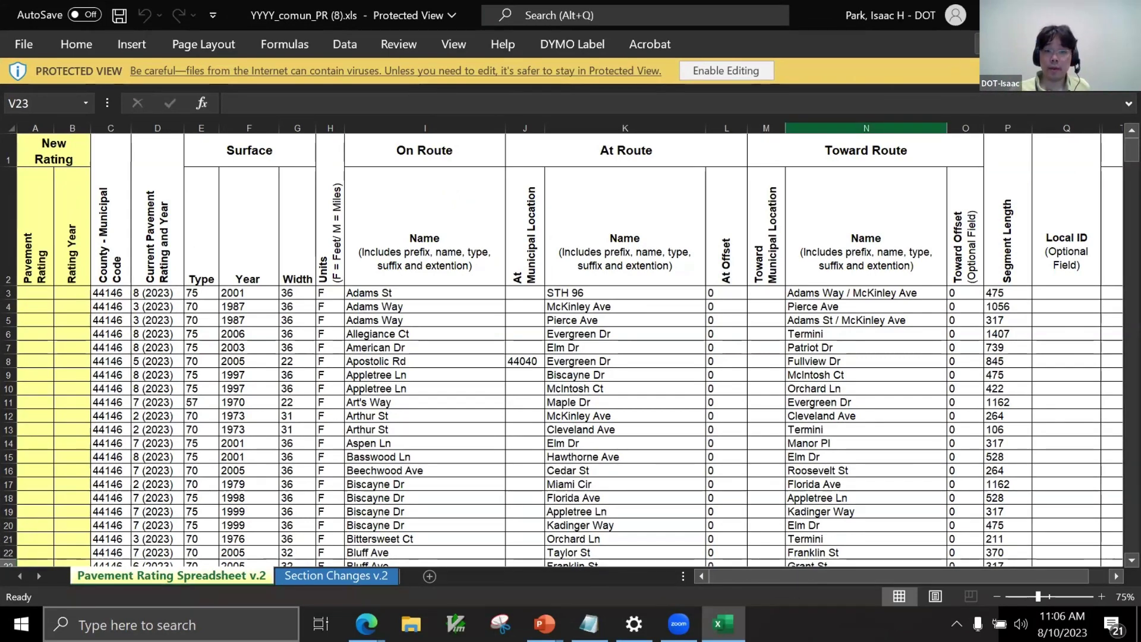
key(alt+Tab)
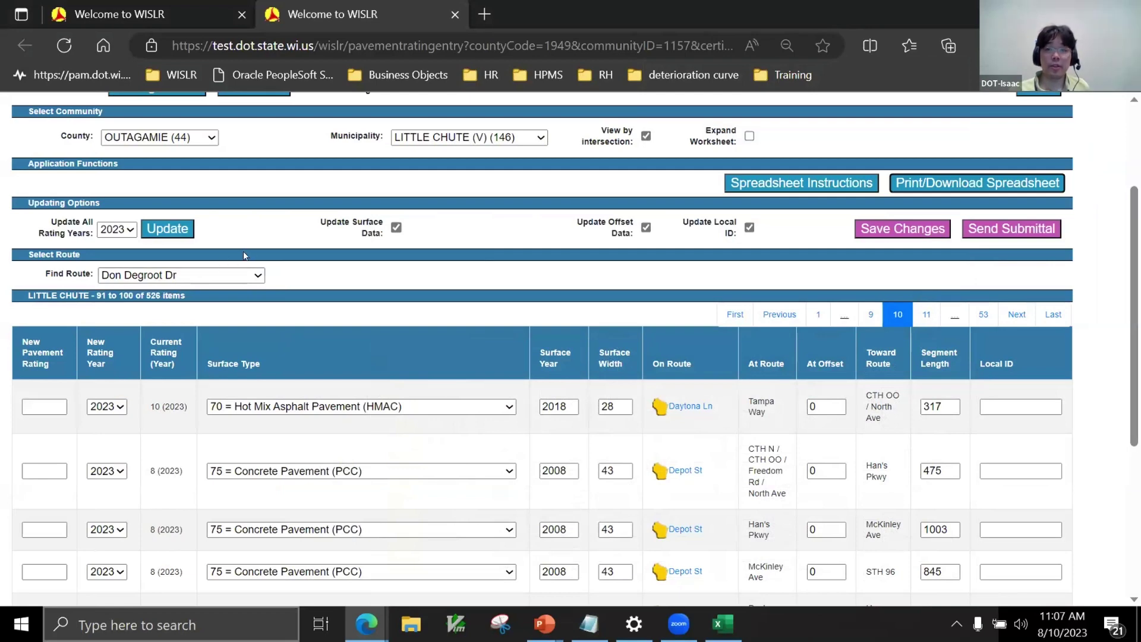
Apply the 2023 rating year to all segments and check the other available rating years without changing the selection
click(173, 228)
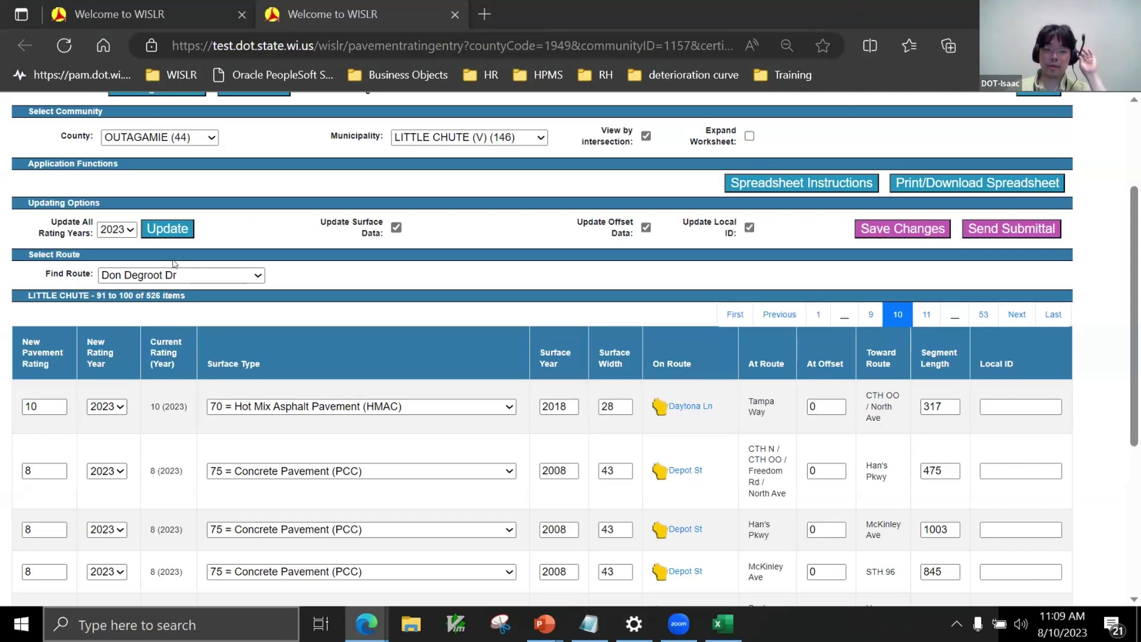
click(130, 226)
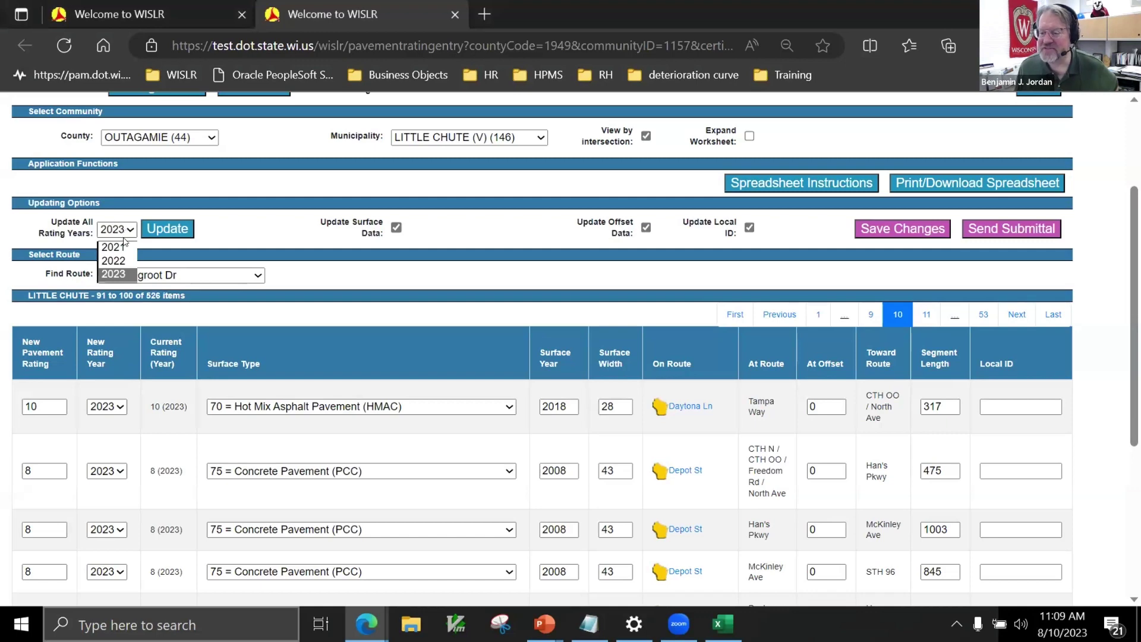
click(165, 194)
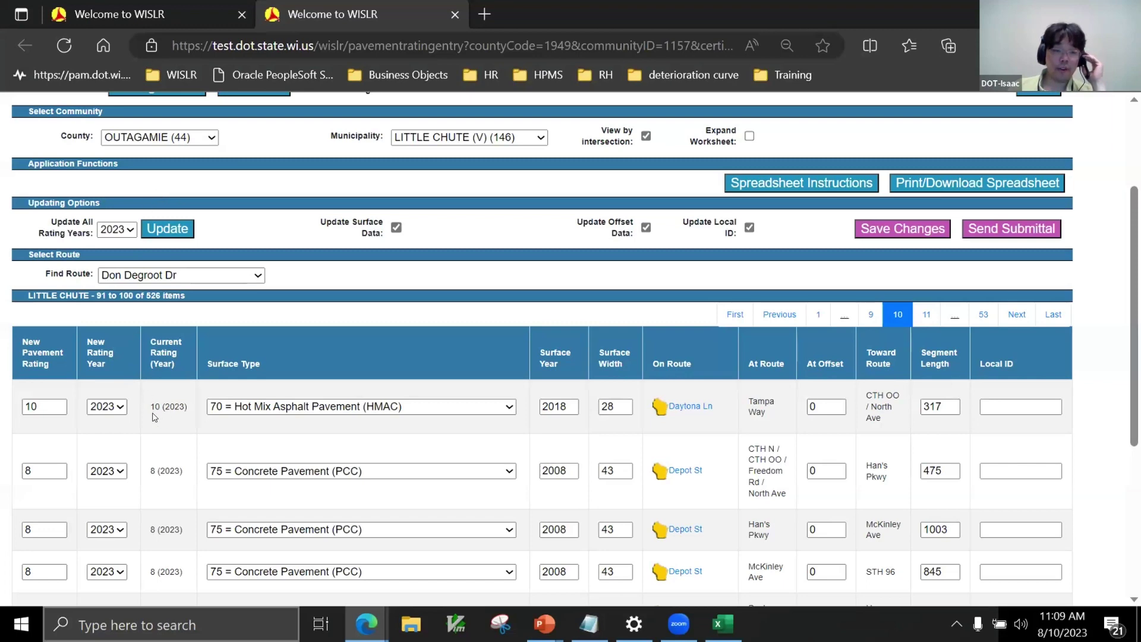
click(117, 232)
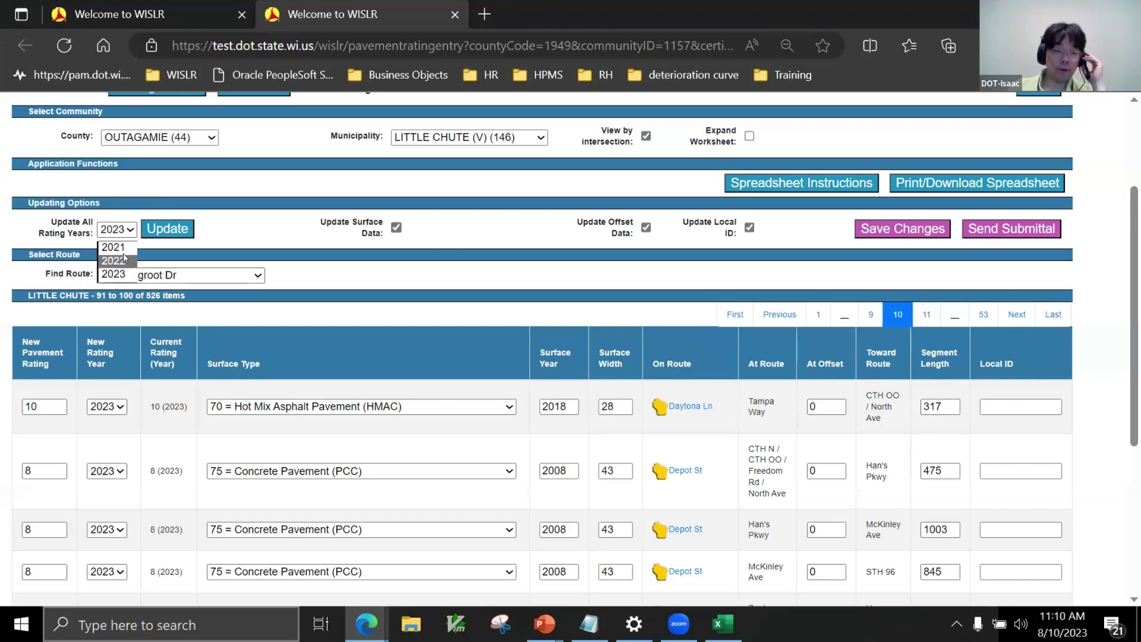
click(119, 235)
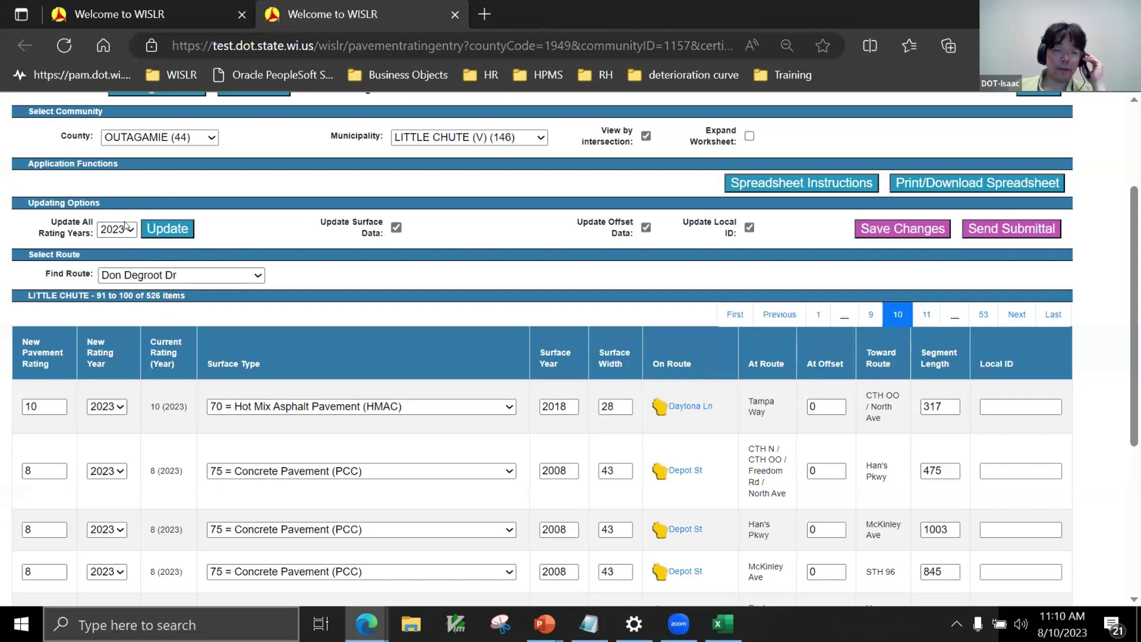
click(118, 234)
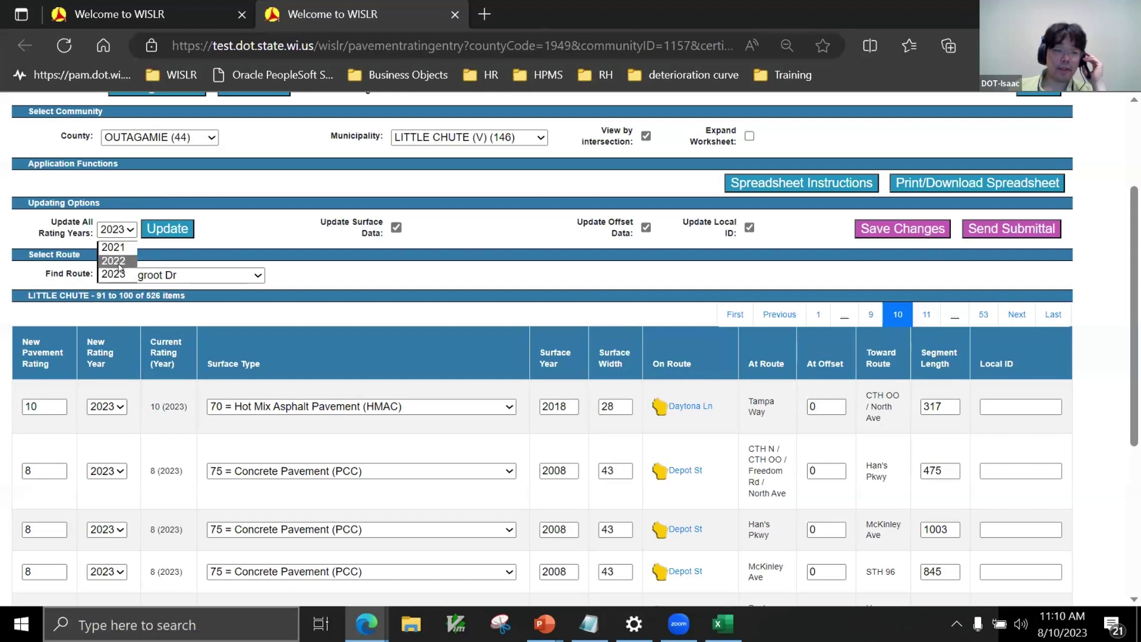
click(176, 251)
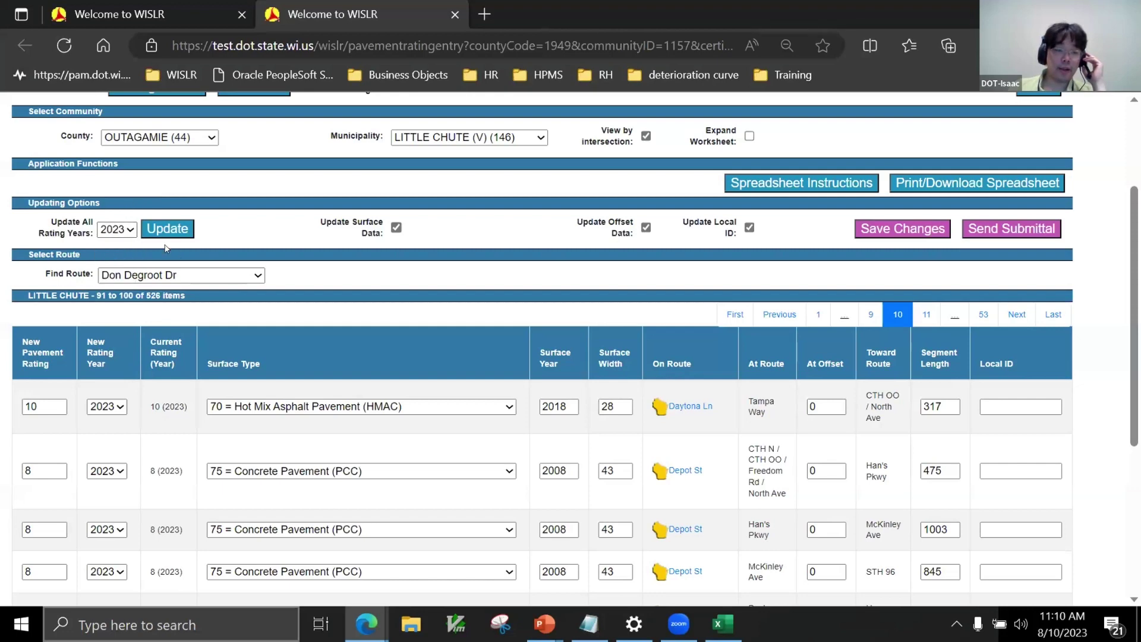
Apply the 2022 rating year to all segments, and set all of them back to 2023
click(117, 230)
click(121, 262)
click(165, 231)
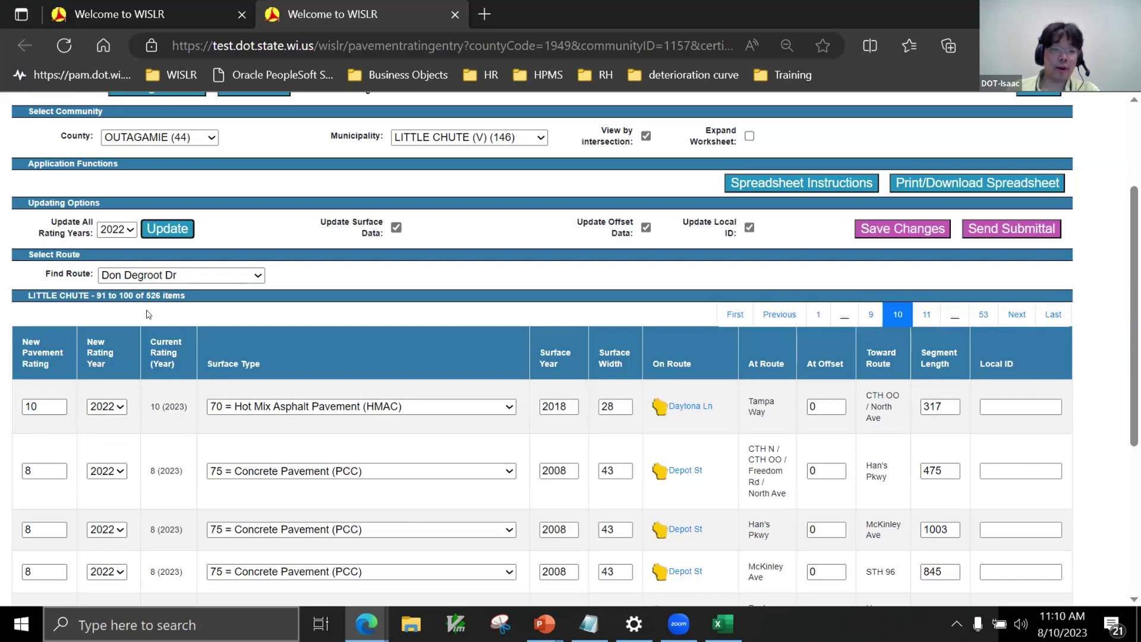
click(126, 229)
click(115, 277)
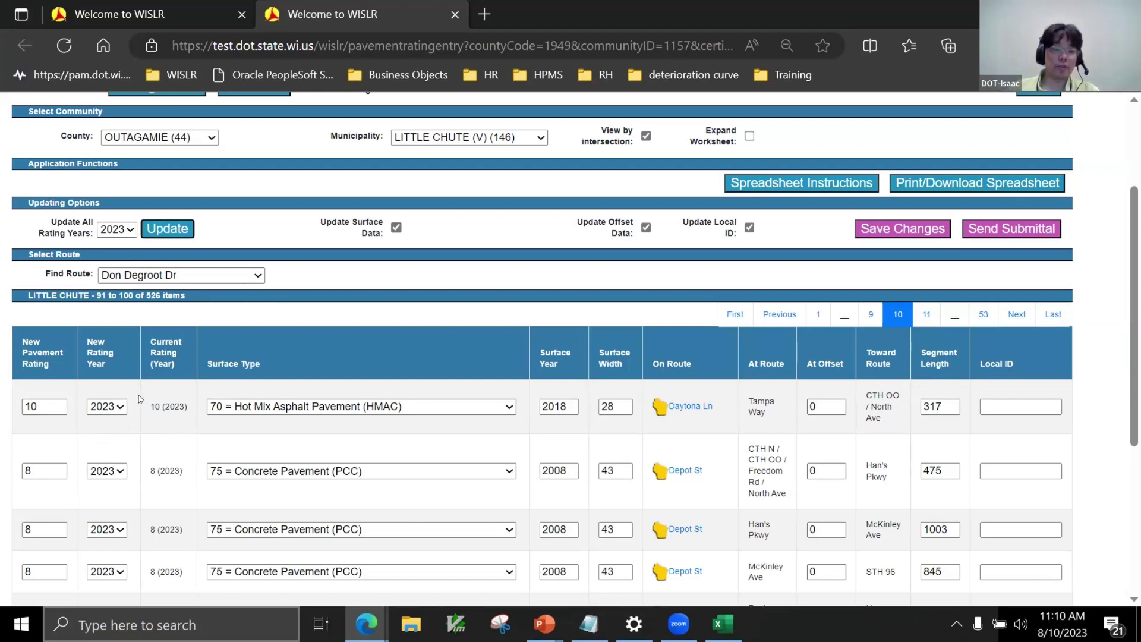
Set the Daytona Ln segment's new pavement rating to 9 and its new rating year to 2022
double_click(63, 406)
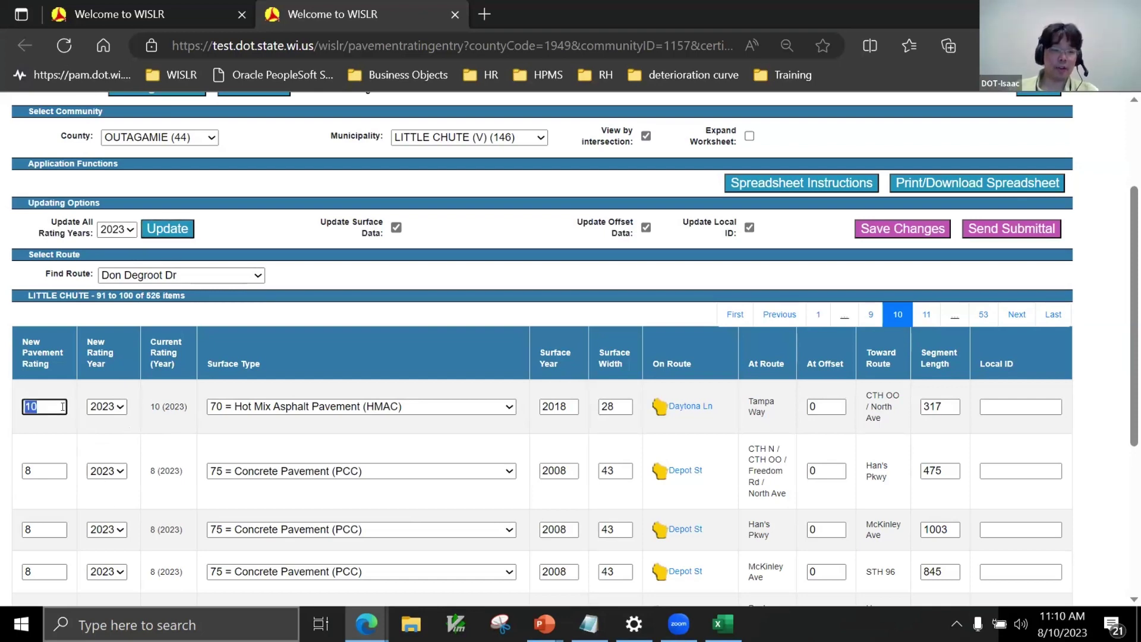
text(9)
click(95, 407)
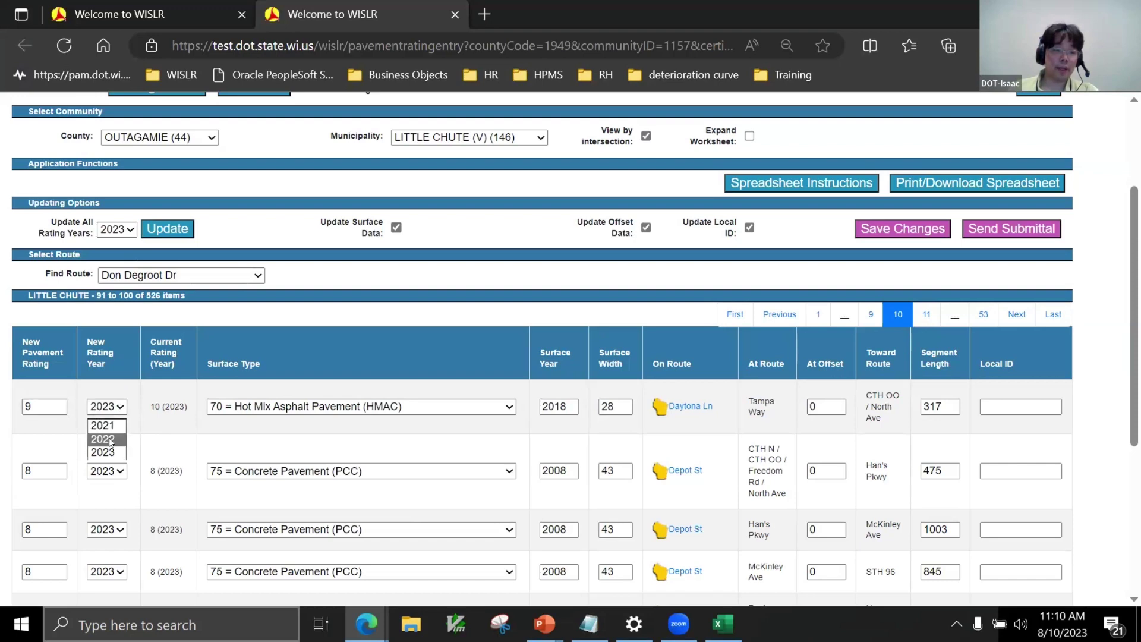
click(110, 440)
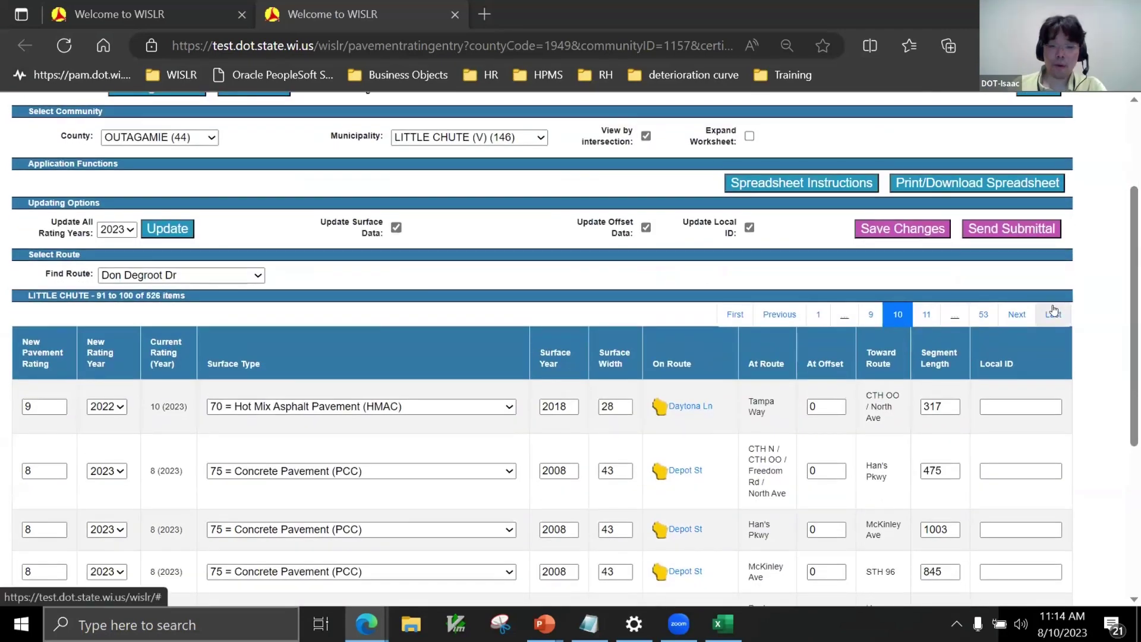
Send the Little Chute pavement rating submittal to WisDOT, confirm it, and check the submission notice above the form
scroll(1013, 374, down, 2)
scroll(1013, 374, down, 2)
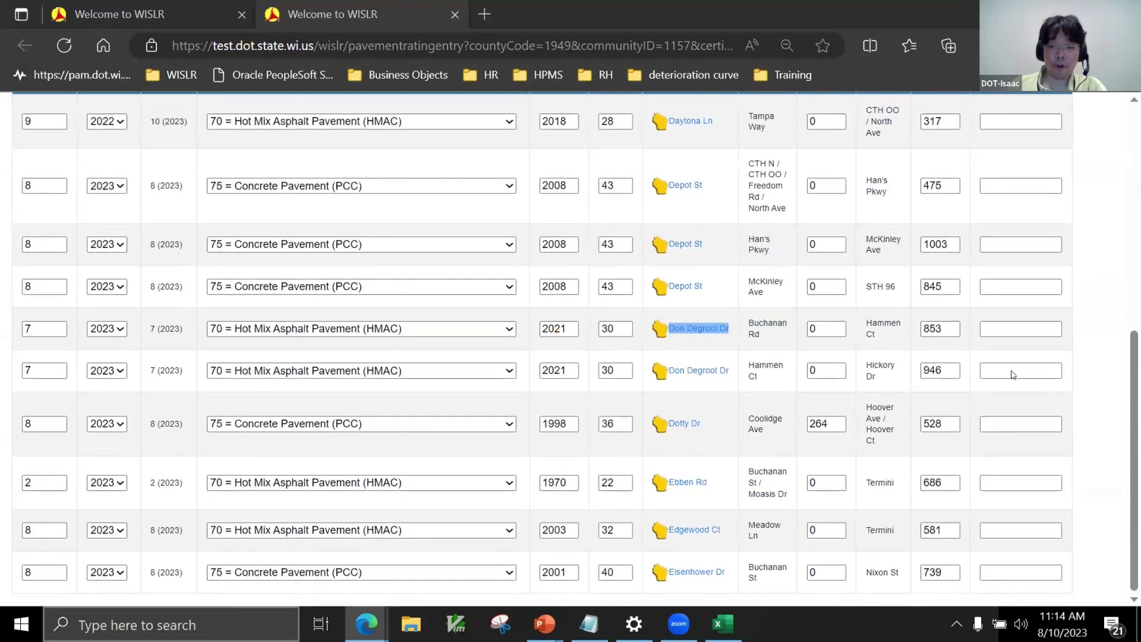
scroll(842, 422, up, 1)
scroll(842, 421, up, 4)
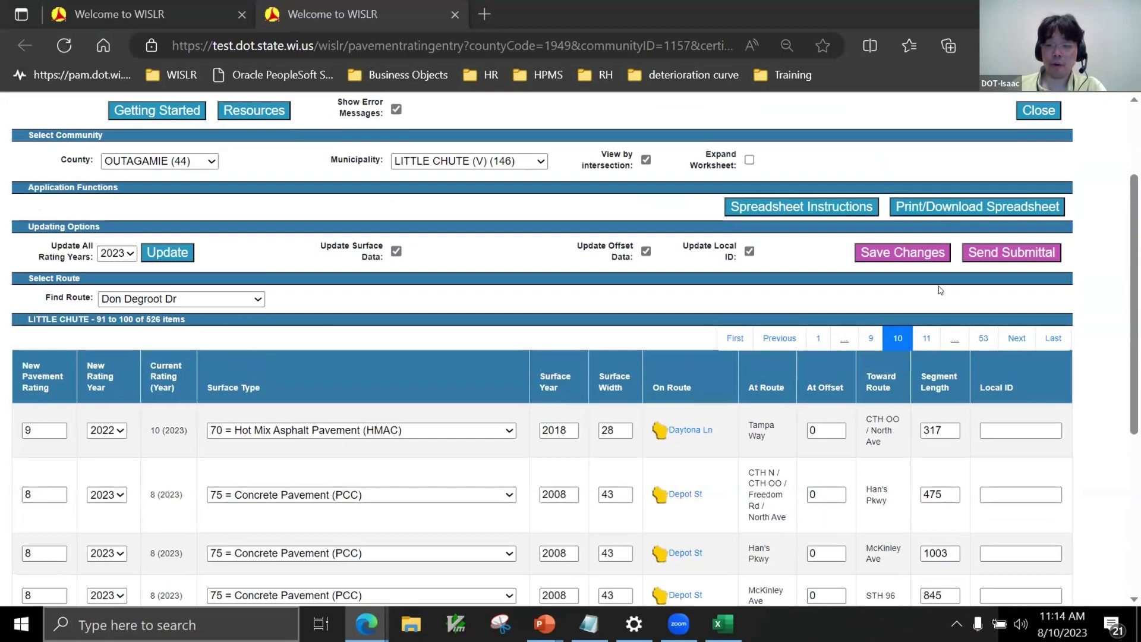
click(990, 252)
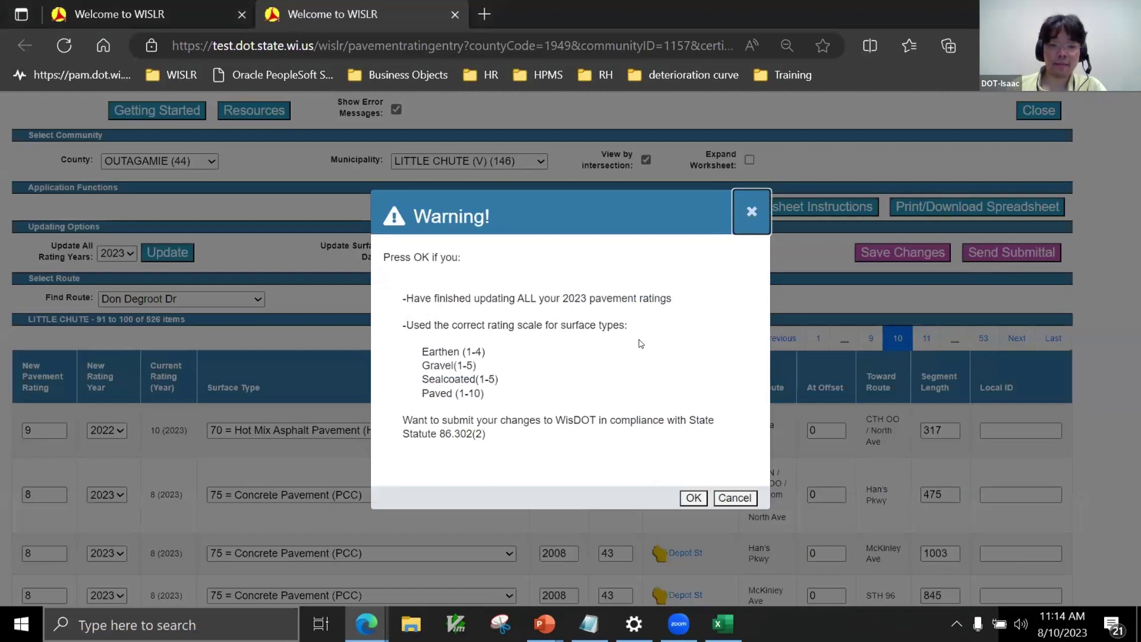
click(692, 498)
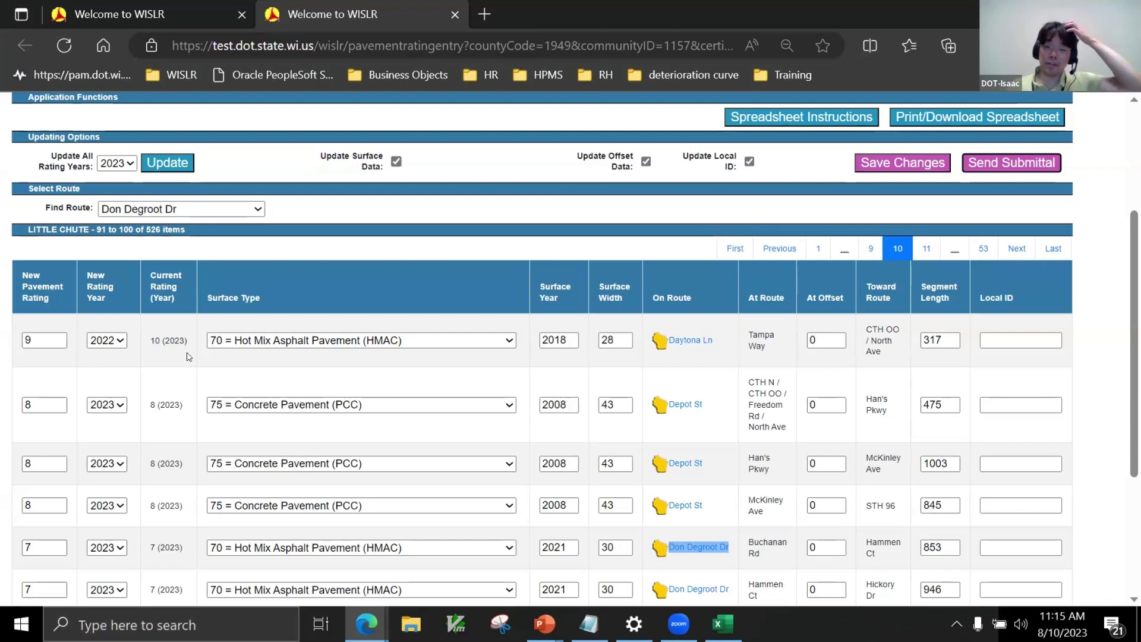
scroll(380, 430, up, 3)
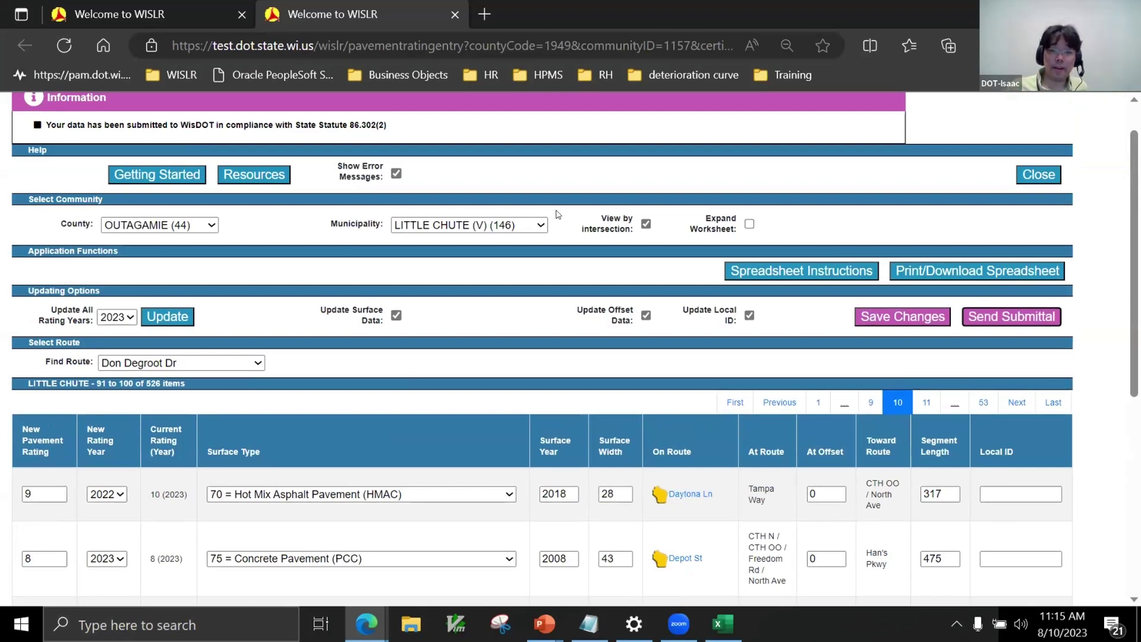
scroll(558, 215, up, 1)
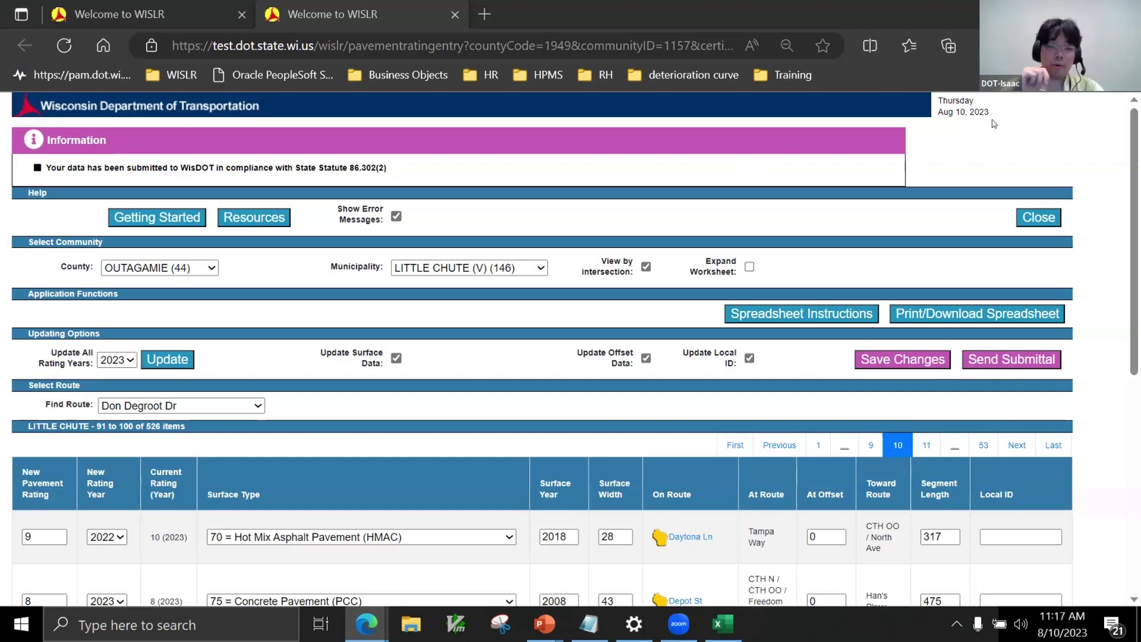
Apply the 2021 rating year to all Little Chute segments and review the rating columns
scroll(538, 423, down, 1)
scroll(538, 423, down, 3)
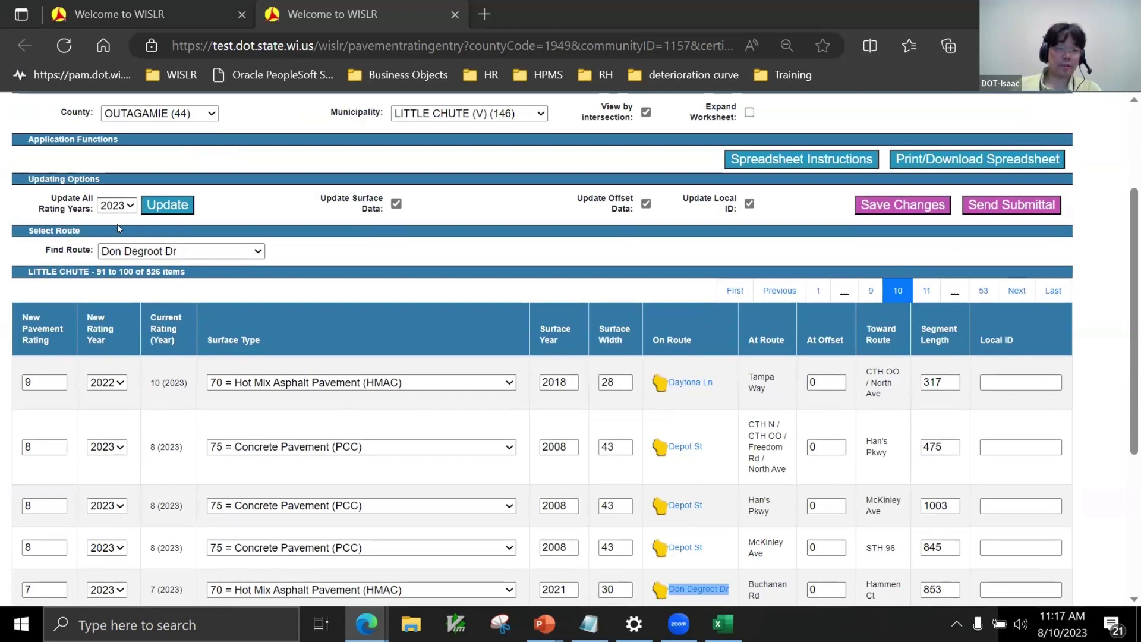
scroll(172, 418, down, 1)
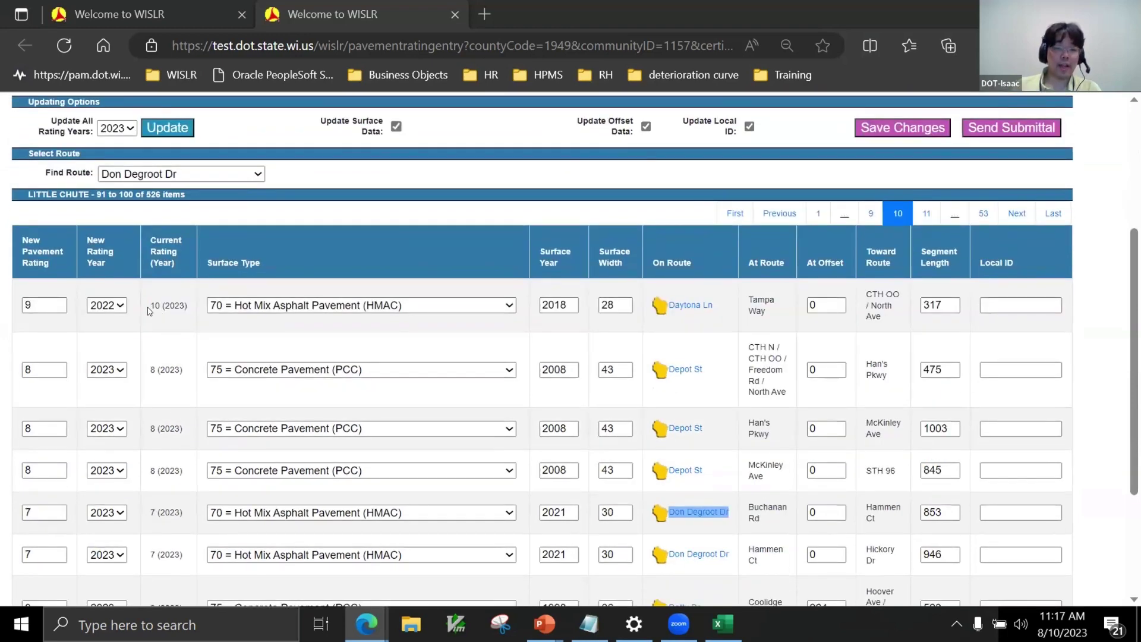
scroll(190, 323, up, 2)
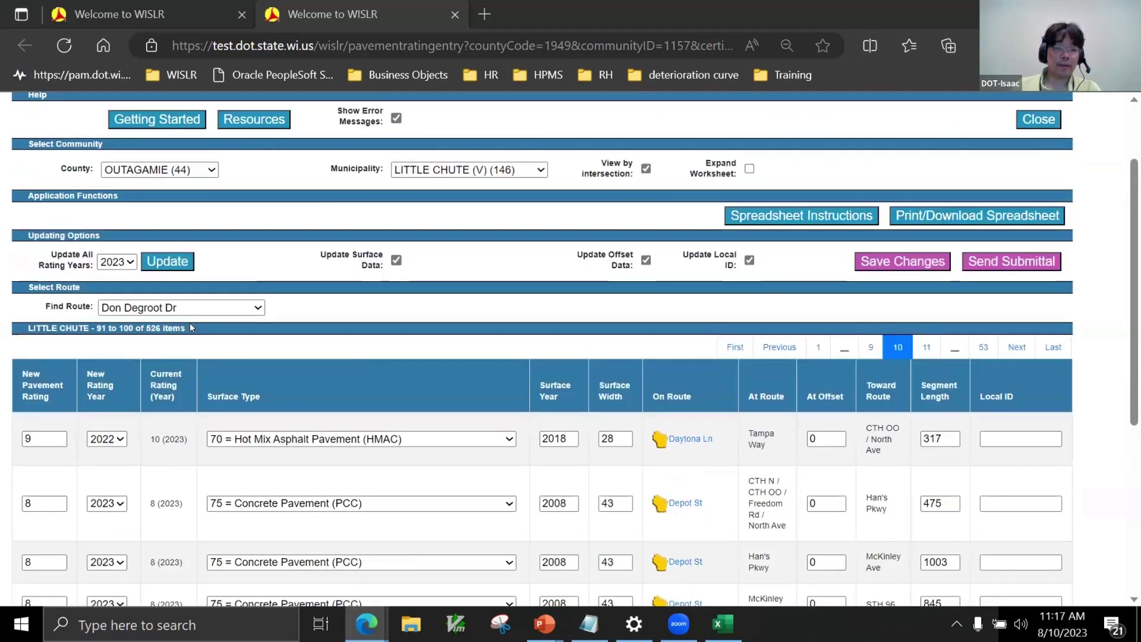
click(117, 282)
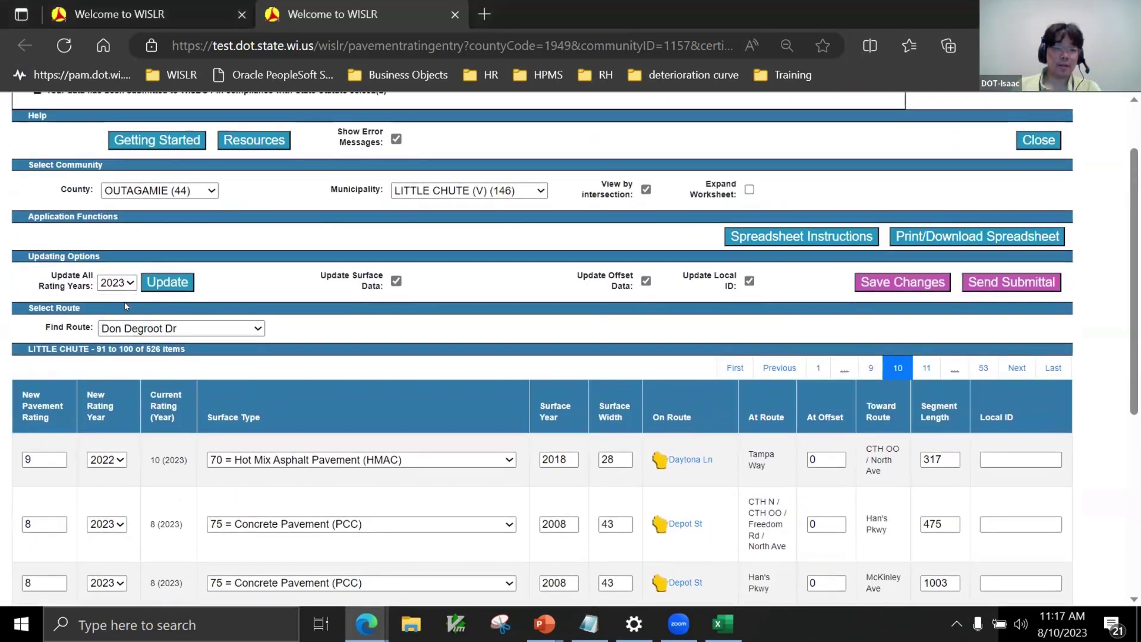
click(120, 298)
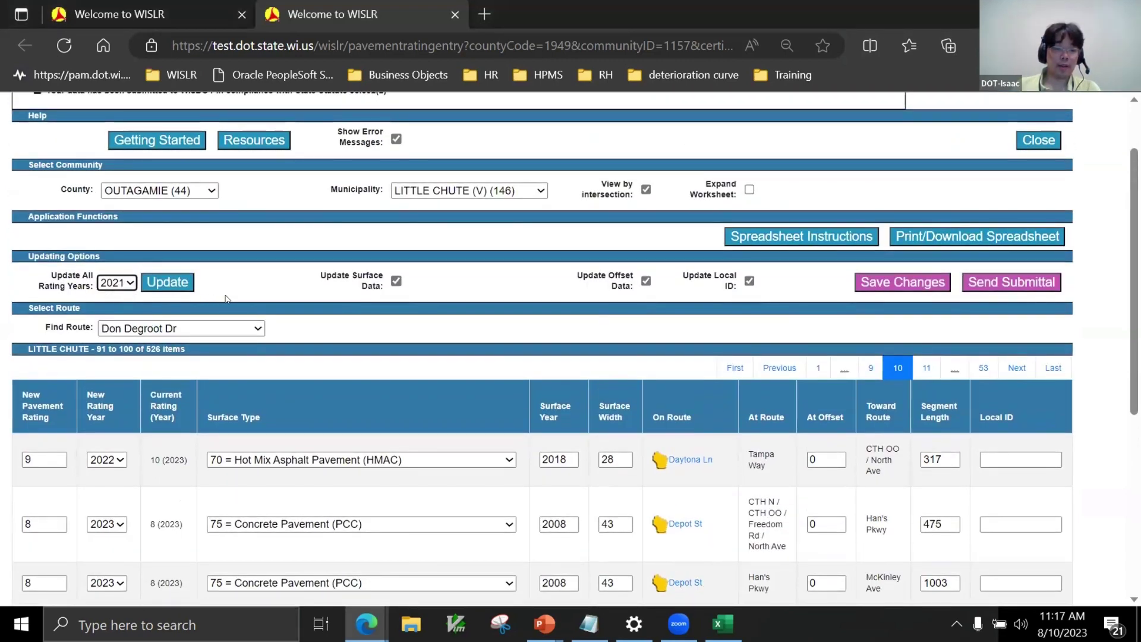
click(159, 281)
scroll(209, 385, down, 1)
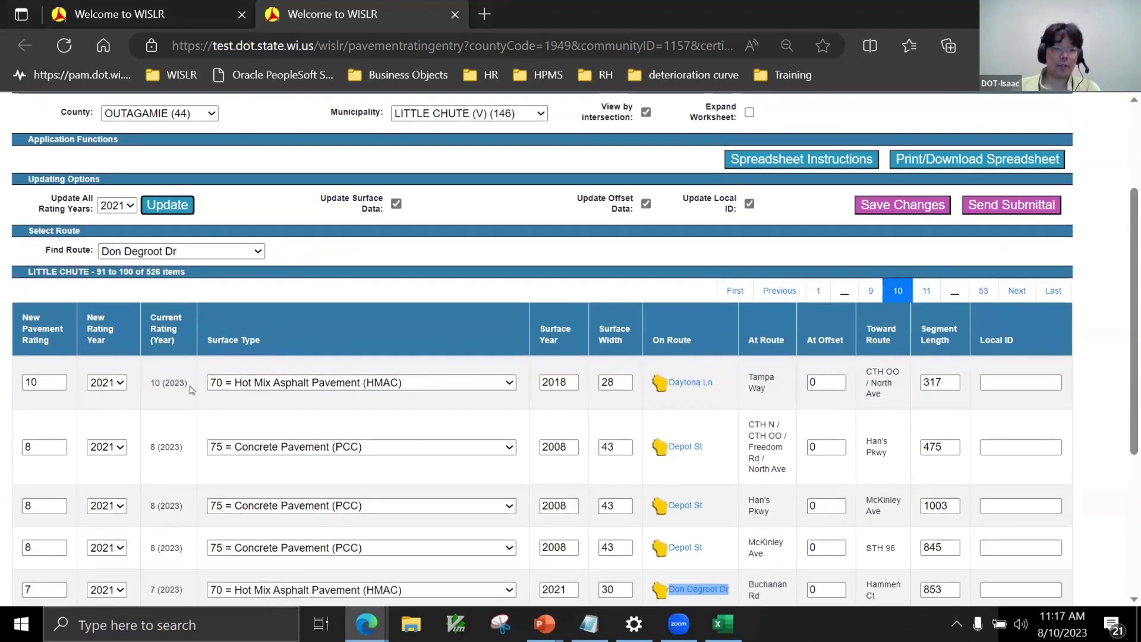
scroll(191, 389, down, 1)
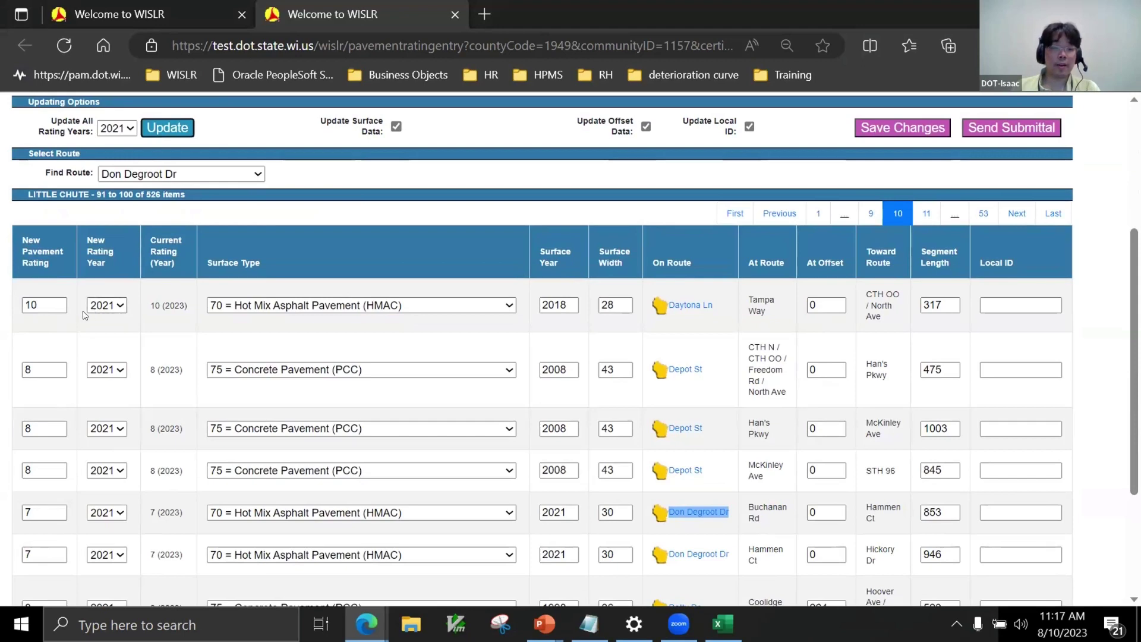
scroll(143, 343, up, 1)
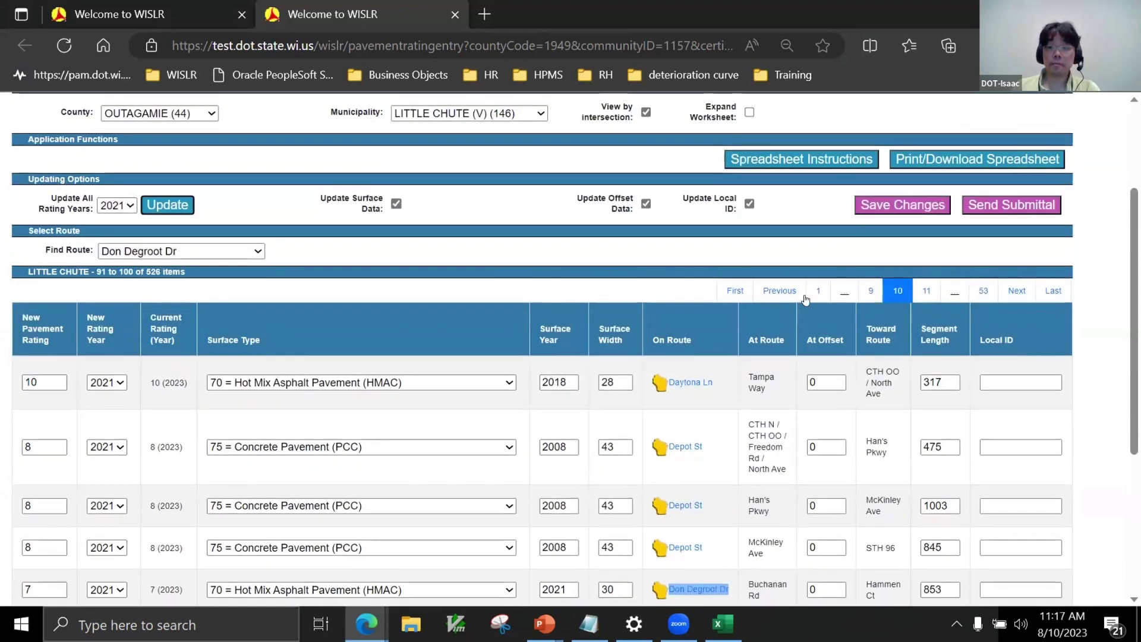
Save the bulk rating year update and check the current ratings in the segment table
click(899, 208)
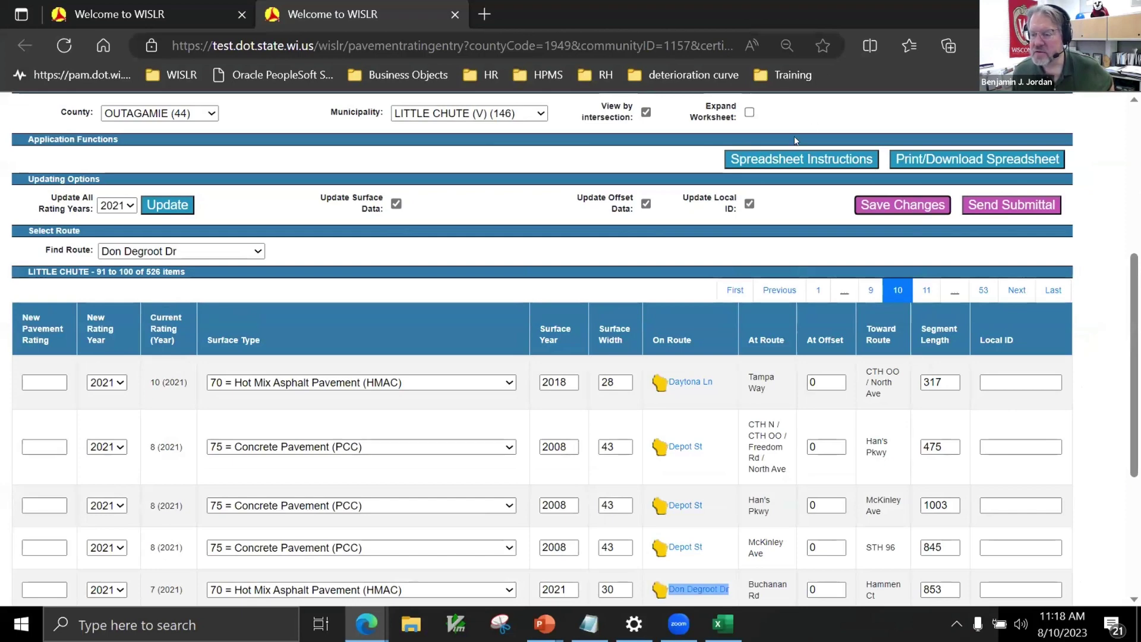
scroll(795, 141, down, 1)
scroll(790, 138, down, 1)
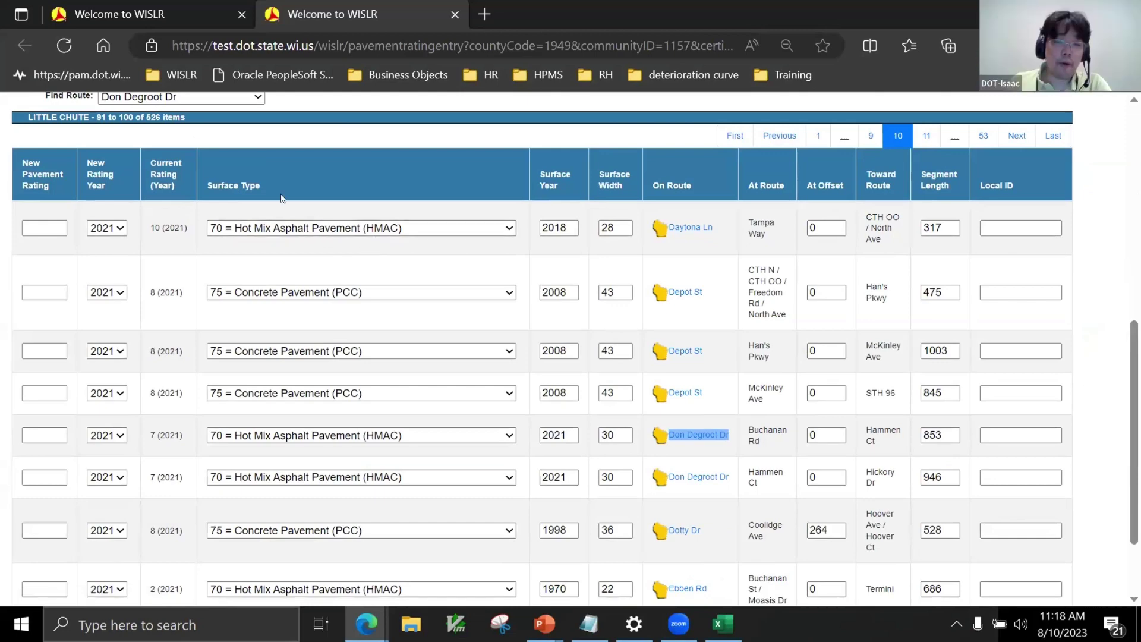
scroll(185, 283, up, 1)
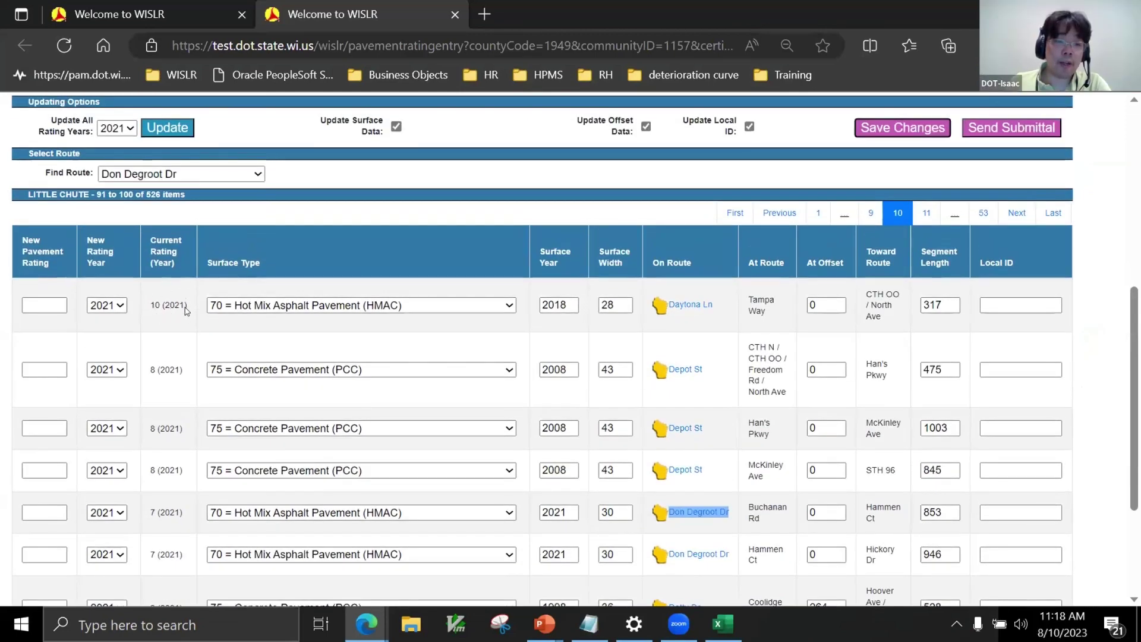
Set the Daytona Ln segment's new rating year to 2023 and its new pavement rating to 10
click(123, 306)
click(112, 350)
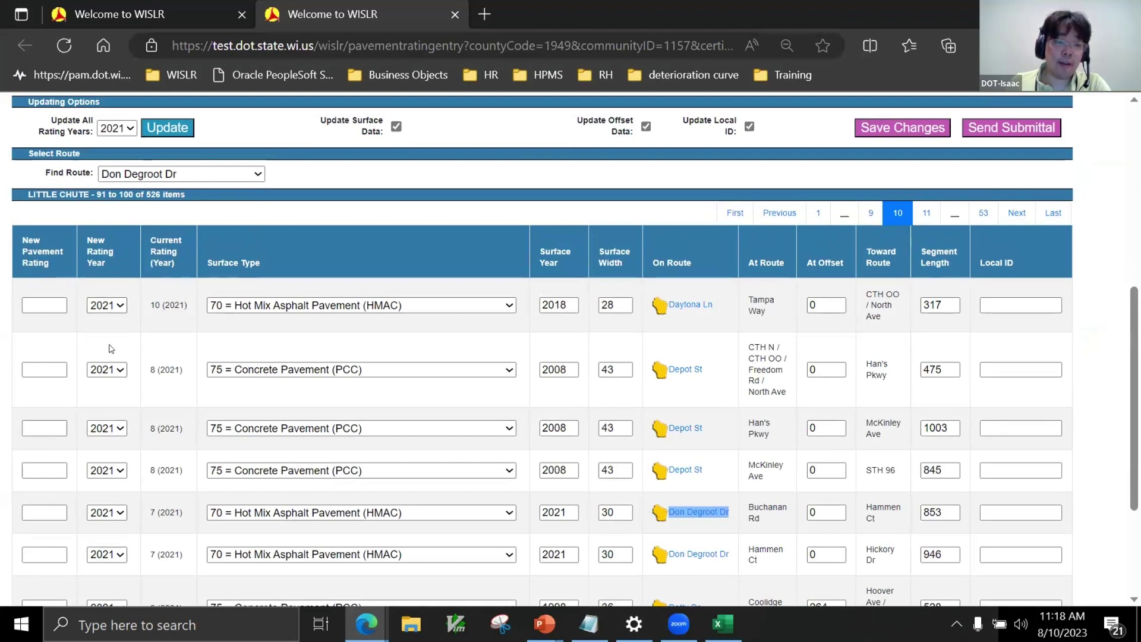
click(37, 305)
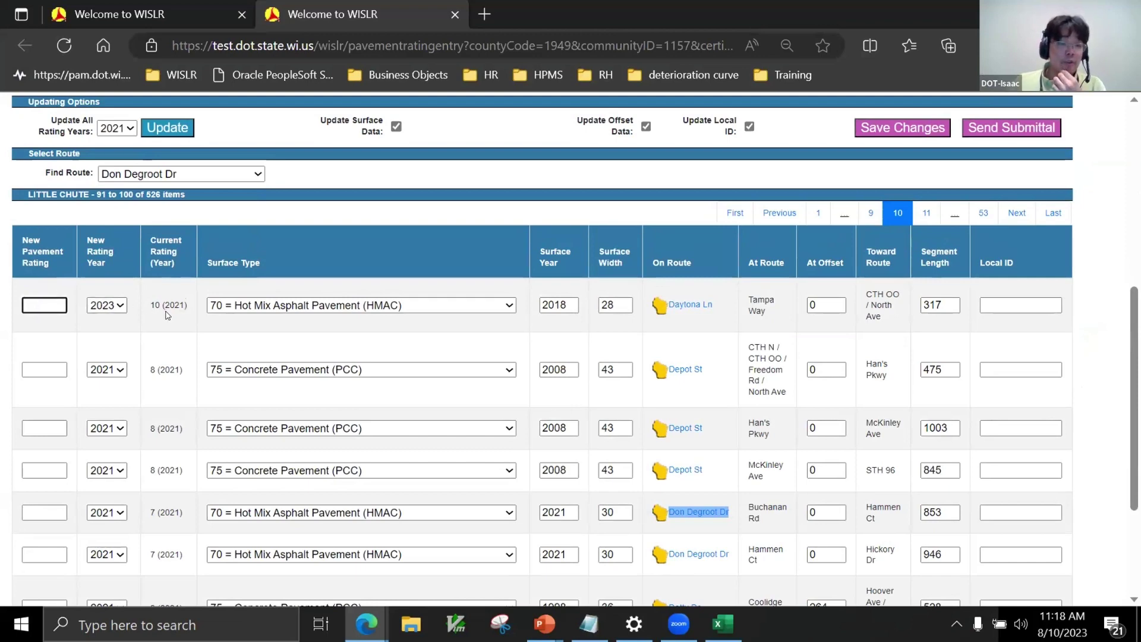
drag(153, 309, 188, 310)
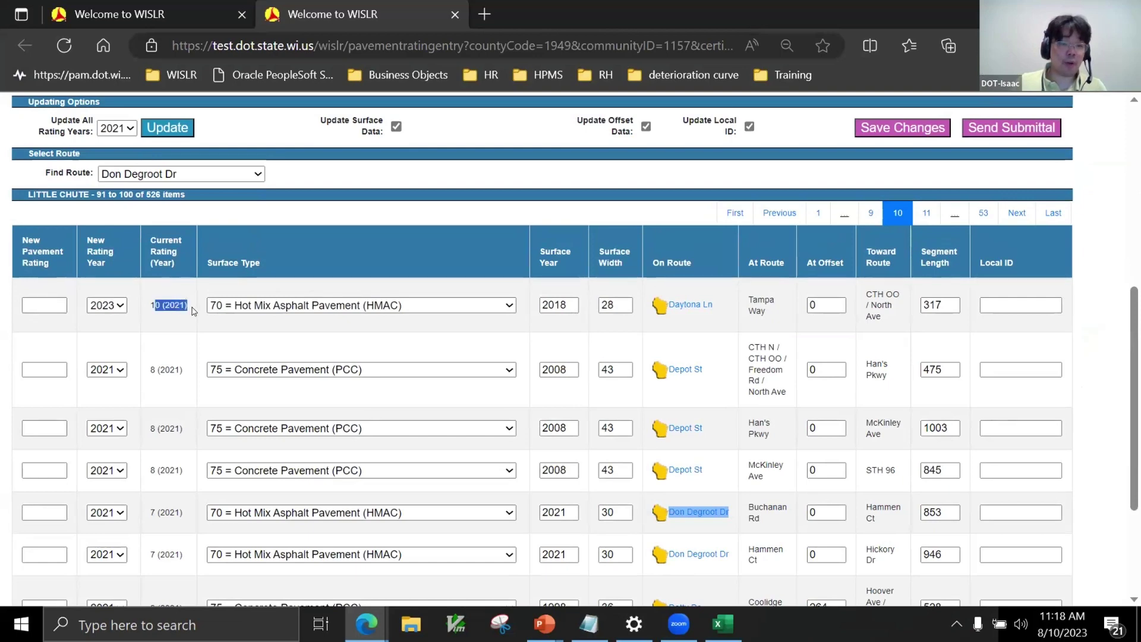
click(40, 304)
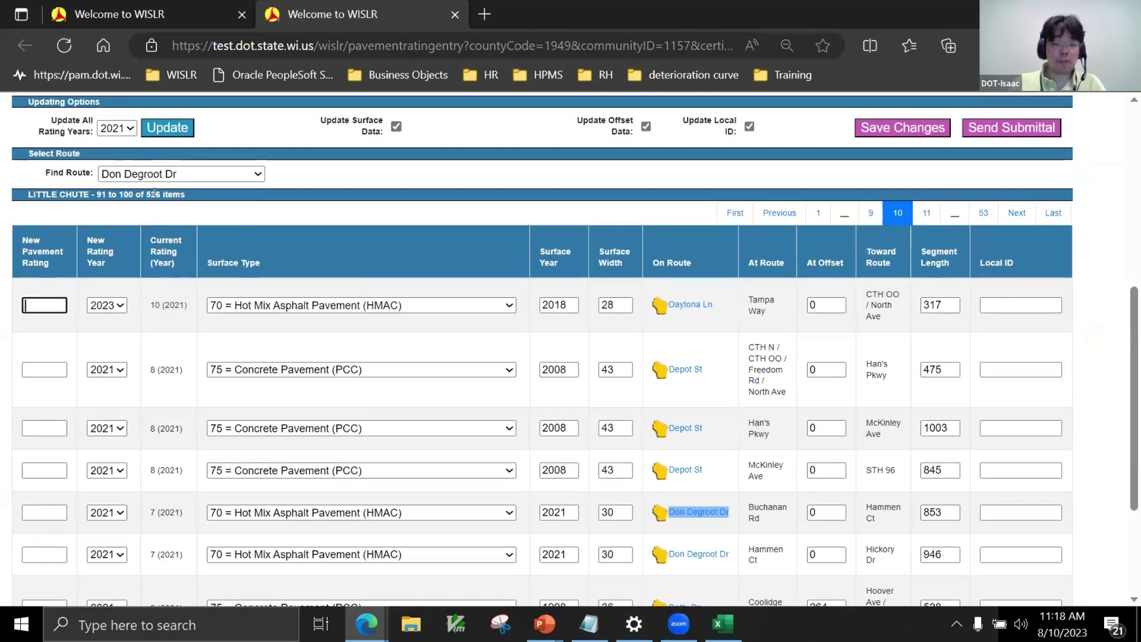
text(10)
key(Tab)
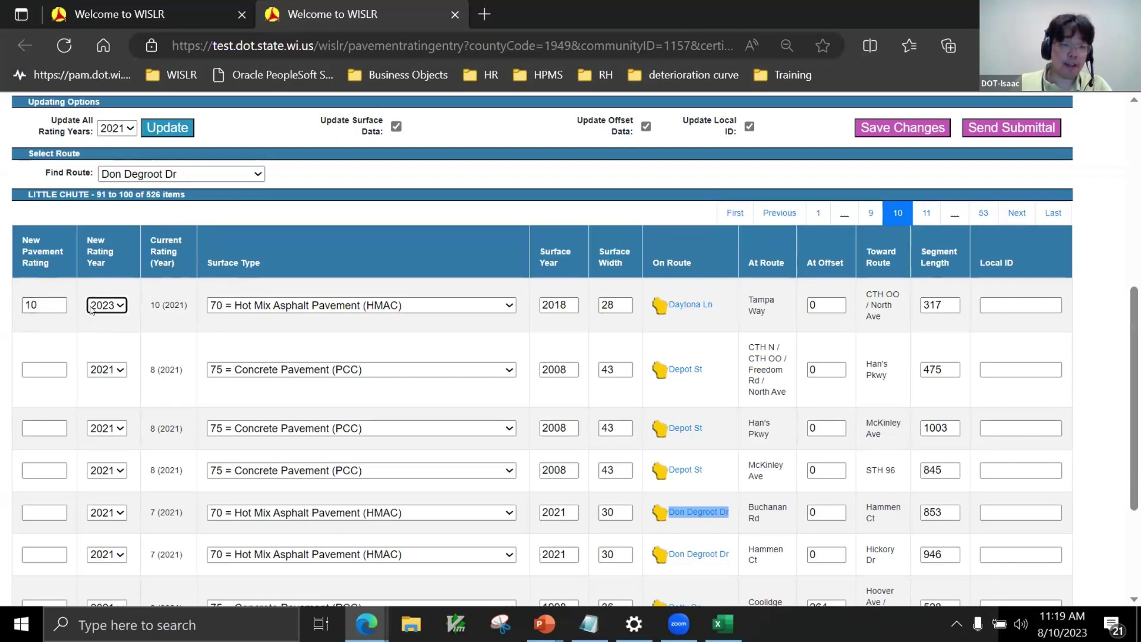
click(45, 303)
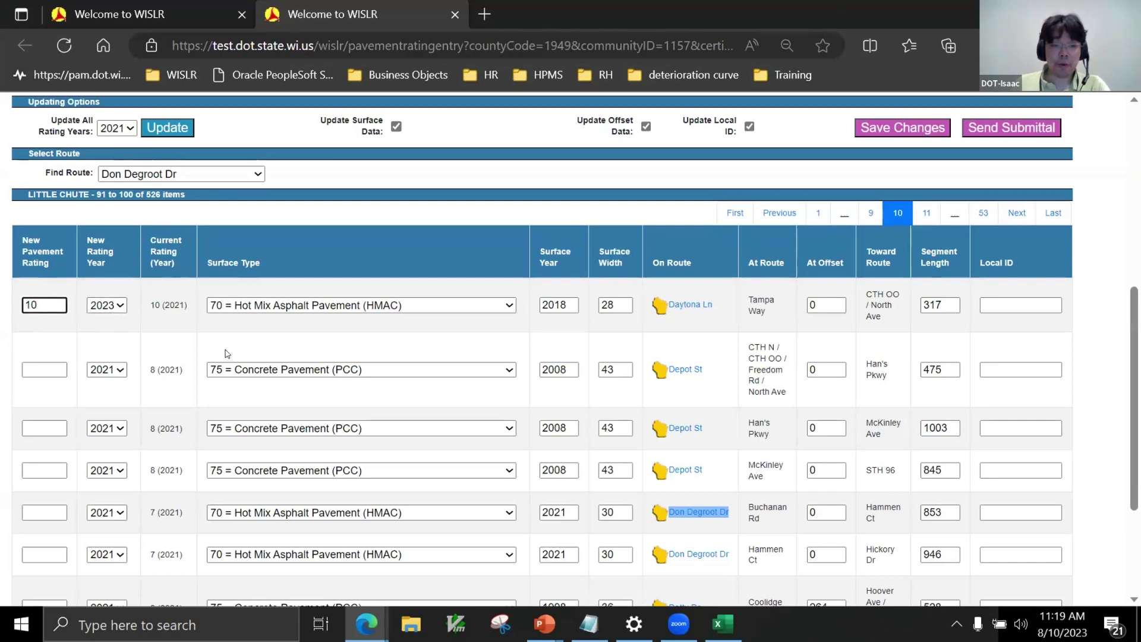
scroll(226, 353, up, 3)
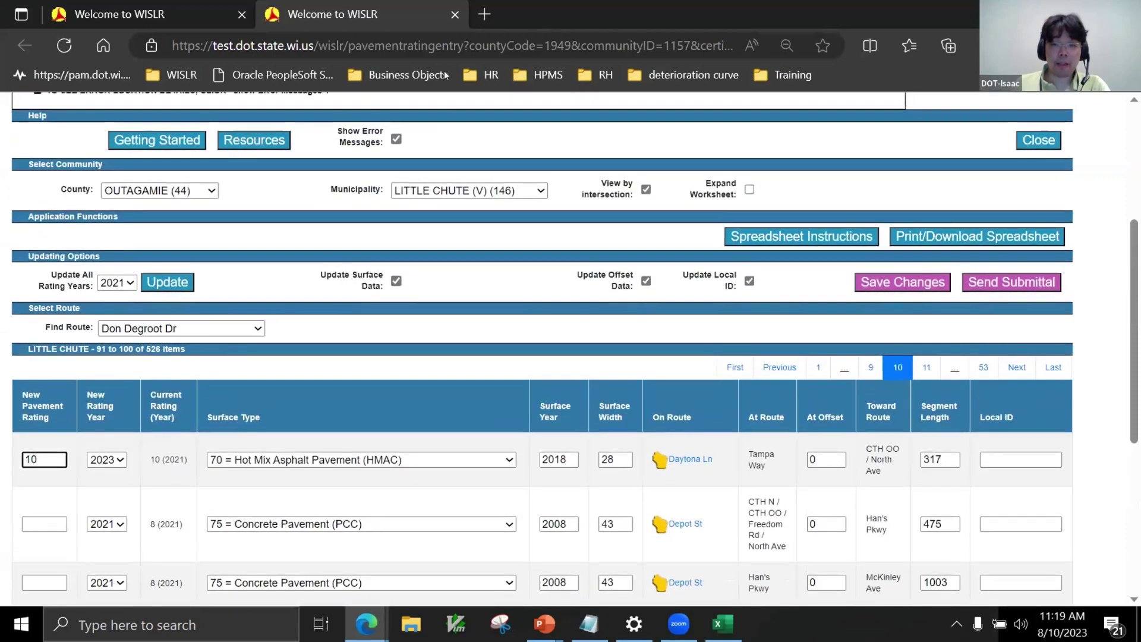
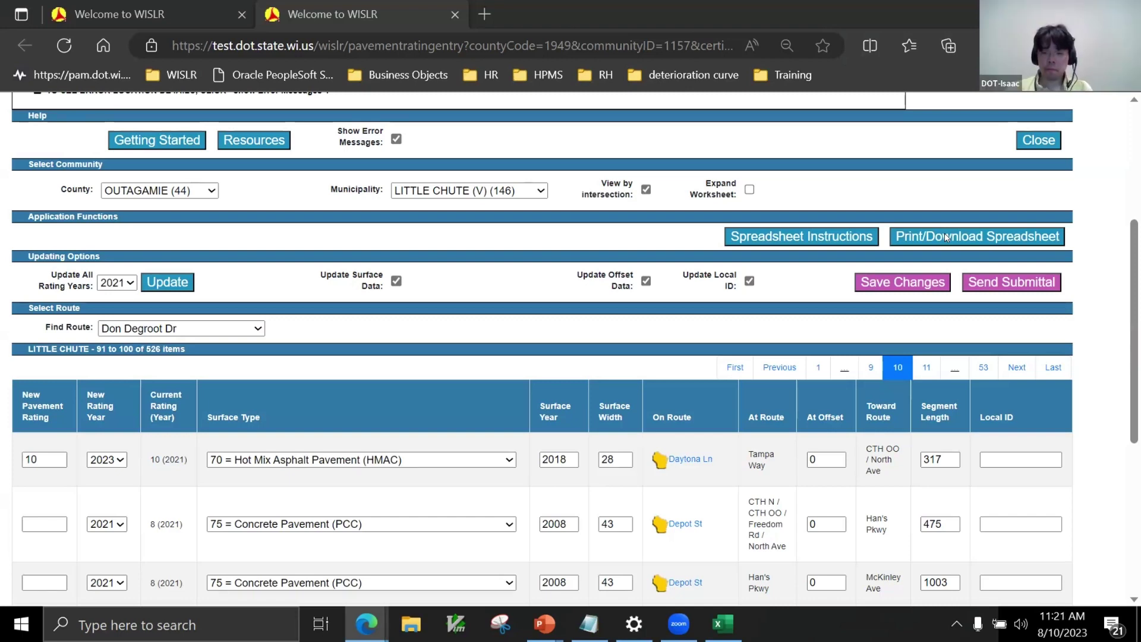
scroll(581, 318, down, 5)
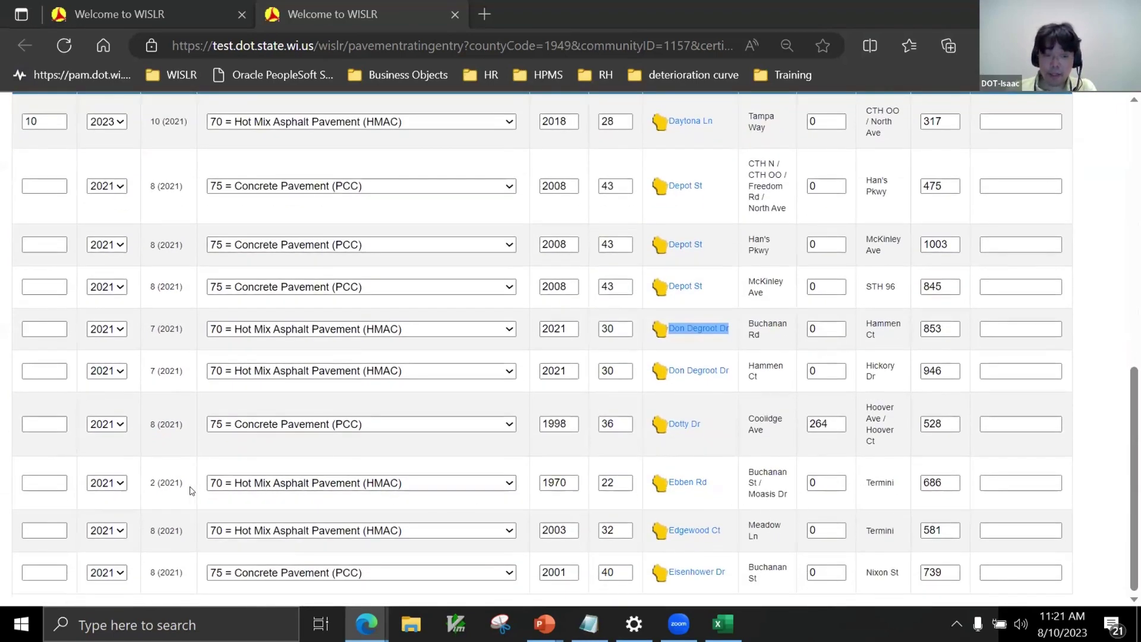
Check the current rating of the Ebben Rd segment and look over the surrounding rows of the segment table
drag(146, 487, 184, 489)
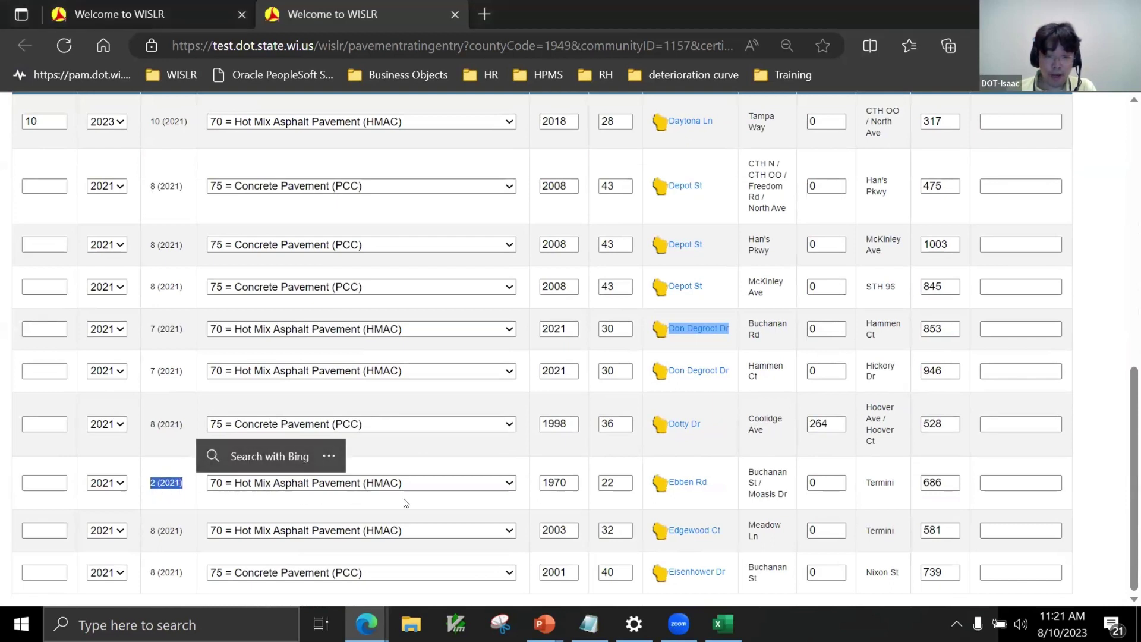
click(677, 486)
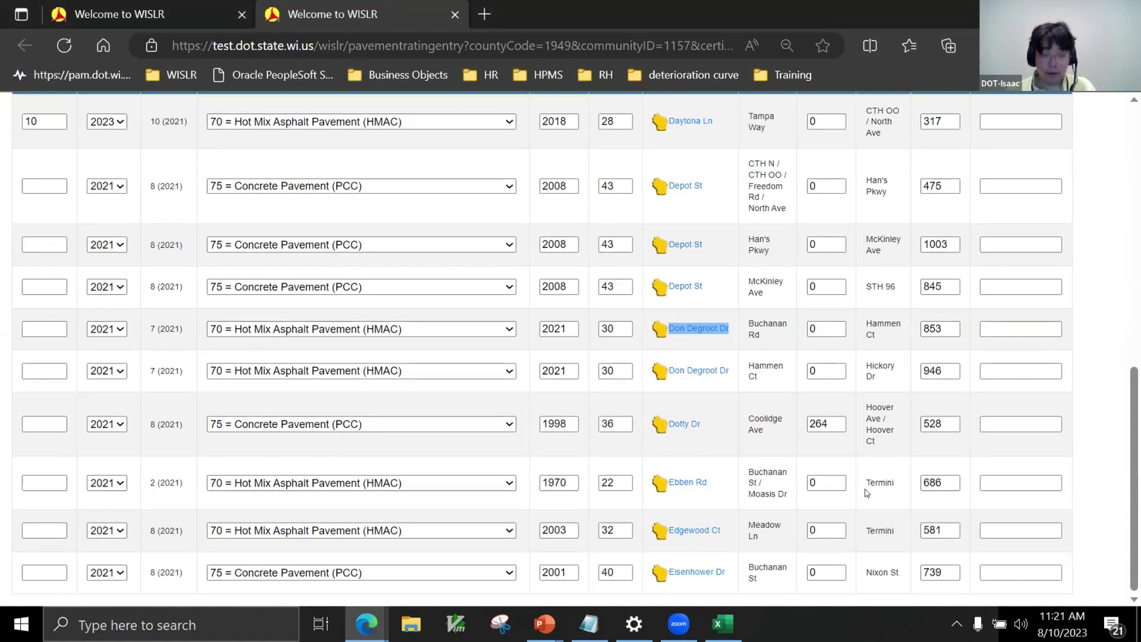
key(ctrl+minus)
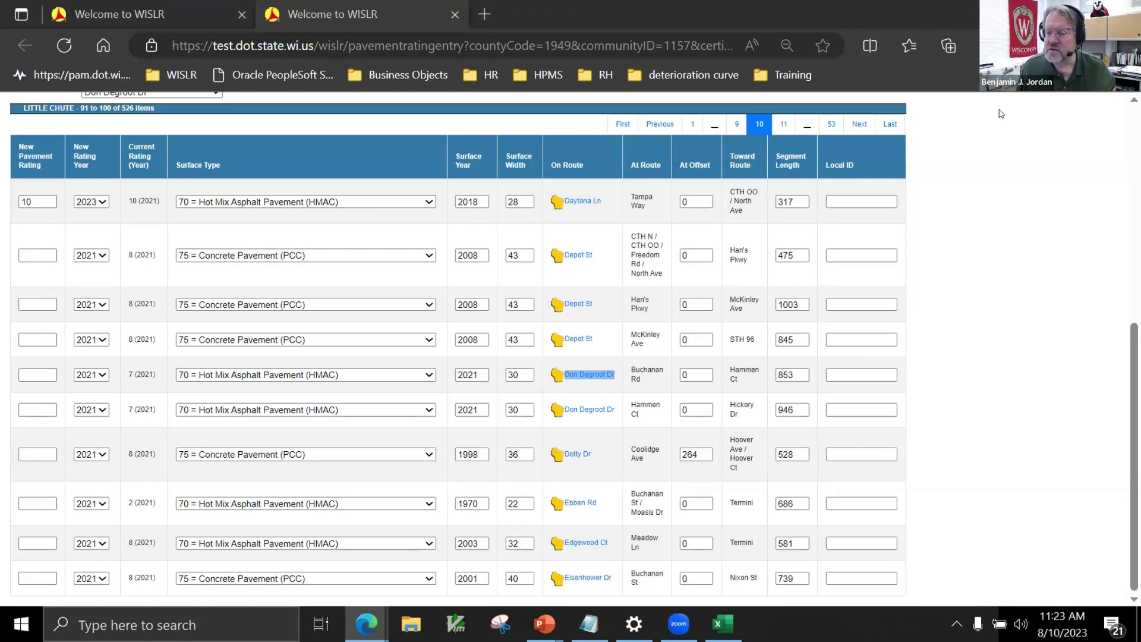
key(ctrl+plus)
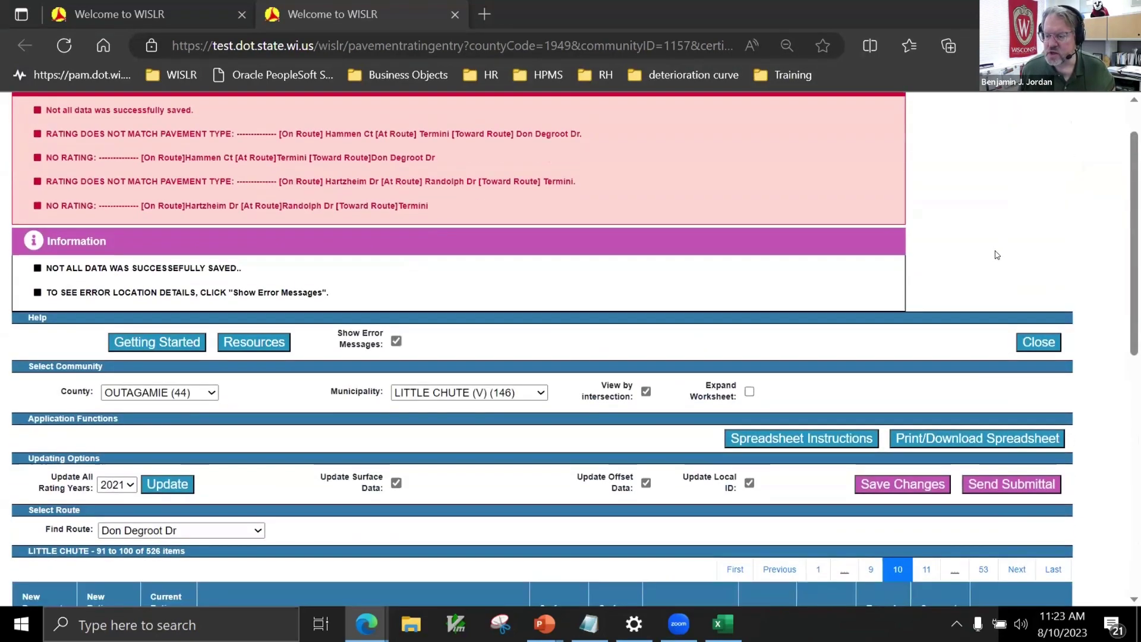
scroll(999, 250, down, 5)
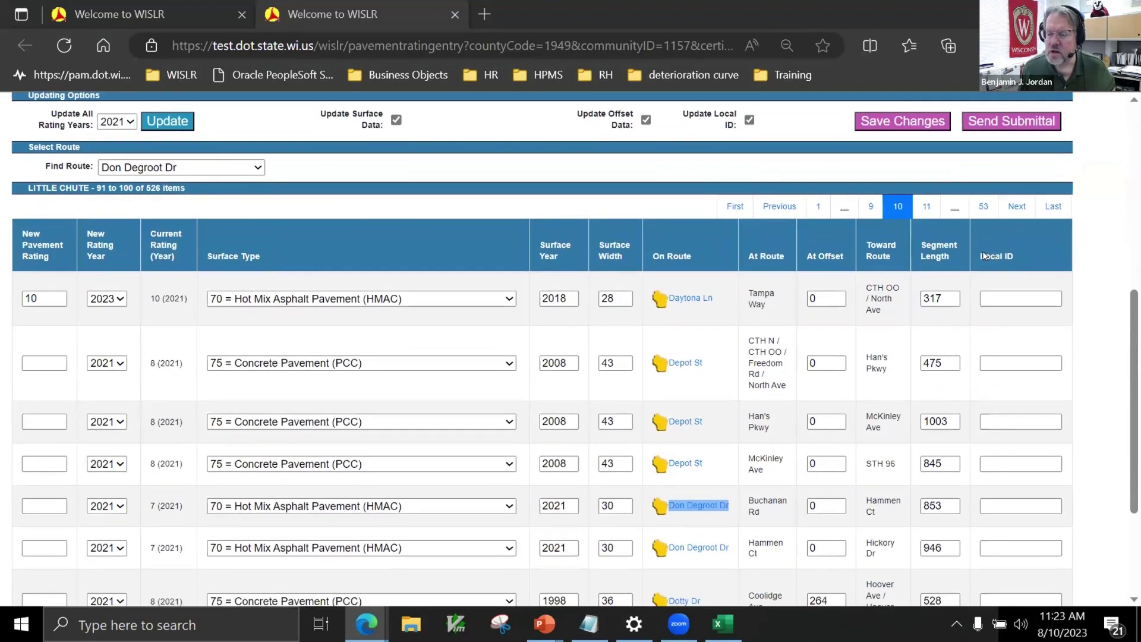
scroll(984, 255, down, 1)
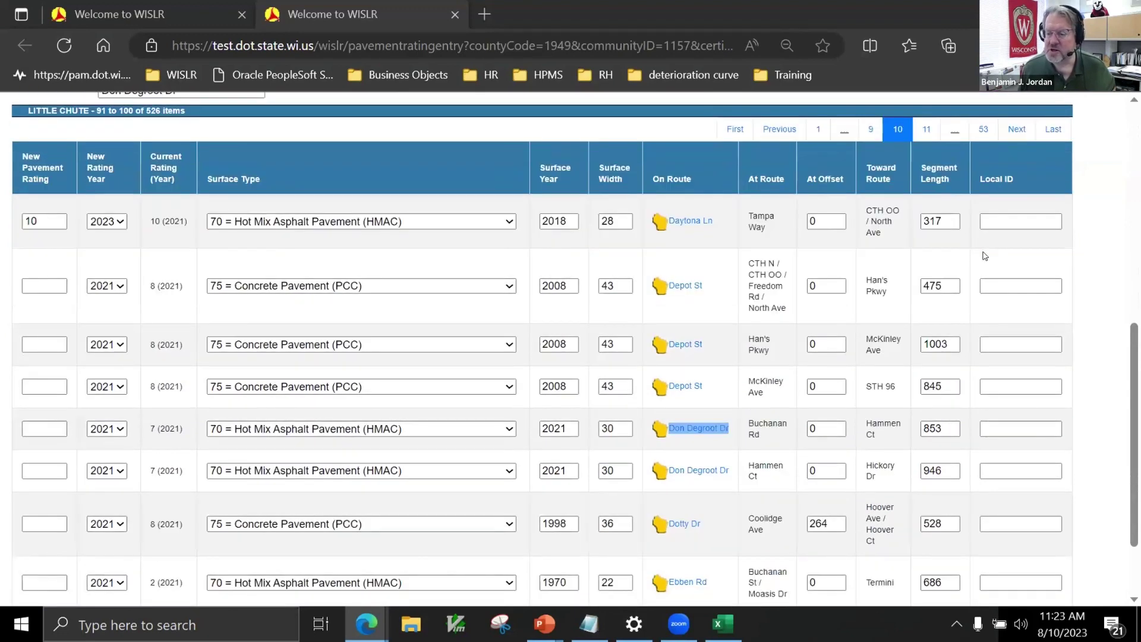
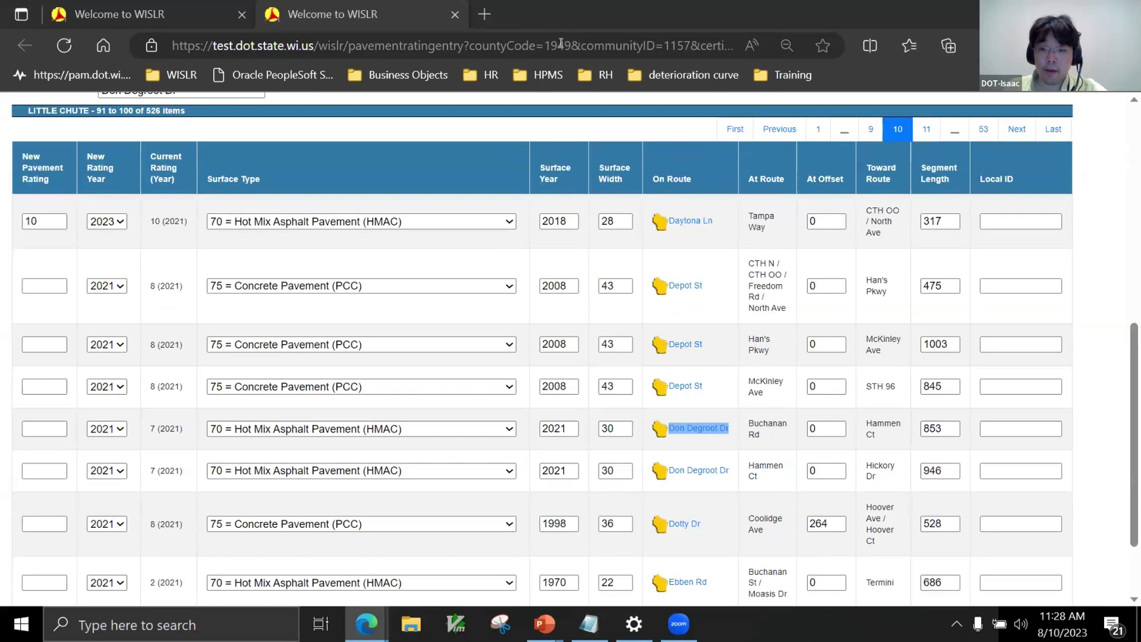
Turn off the display of error messages above the rating entry form
scroll(714, 454, up, 7)
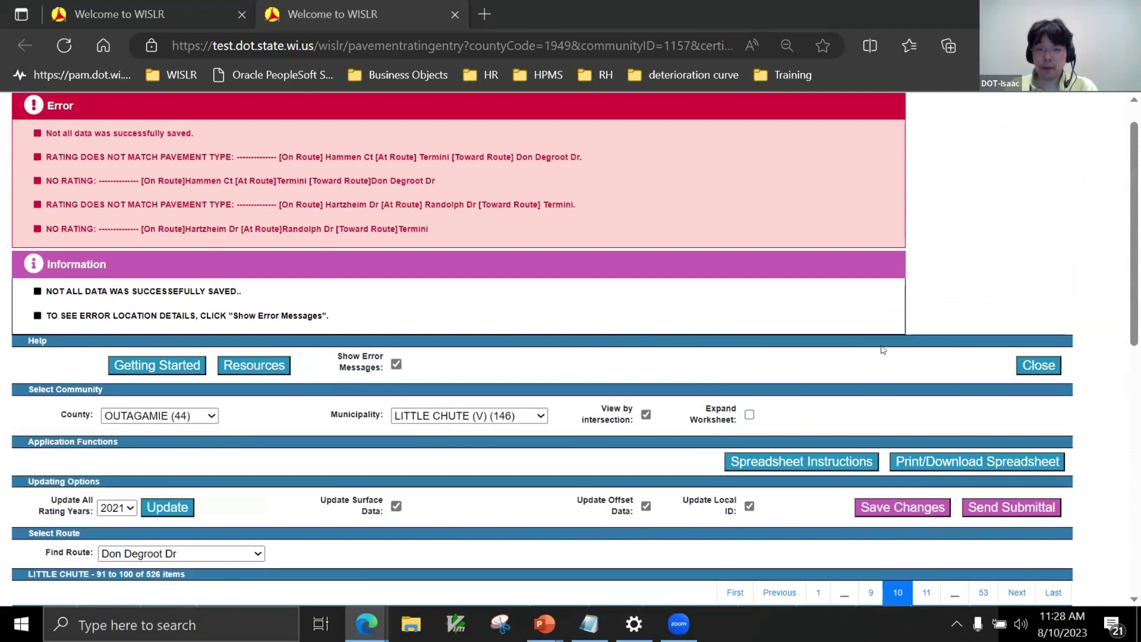
scroll(880, 350, down, 1)
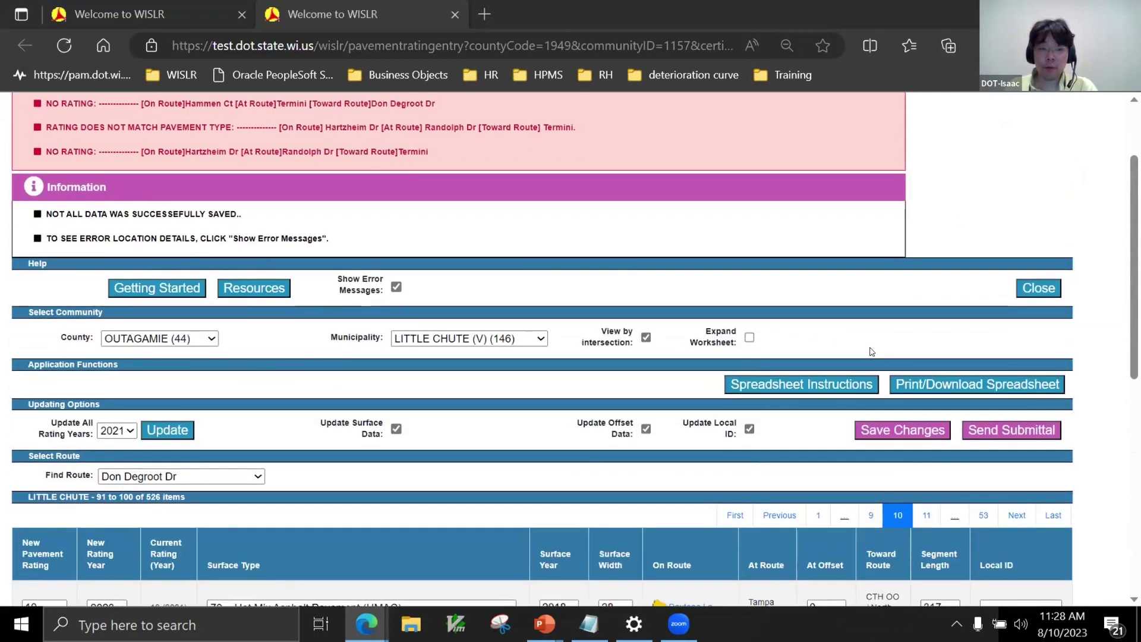
scroll(868, 351, up, 2)
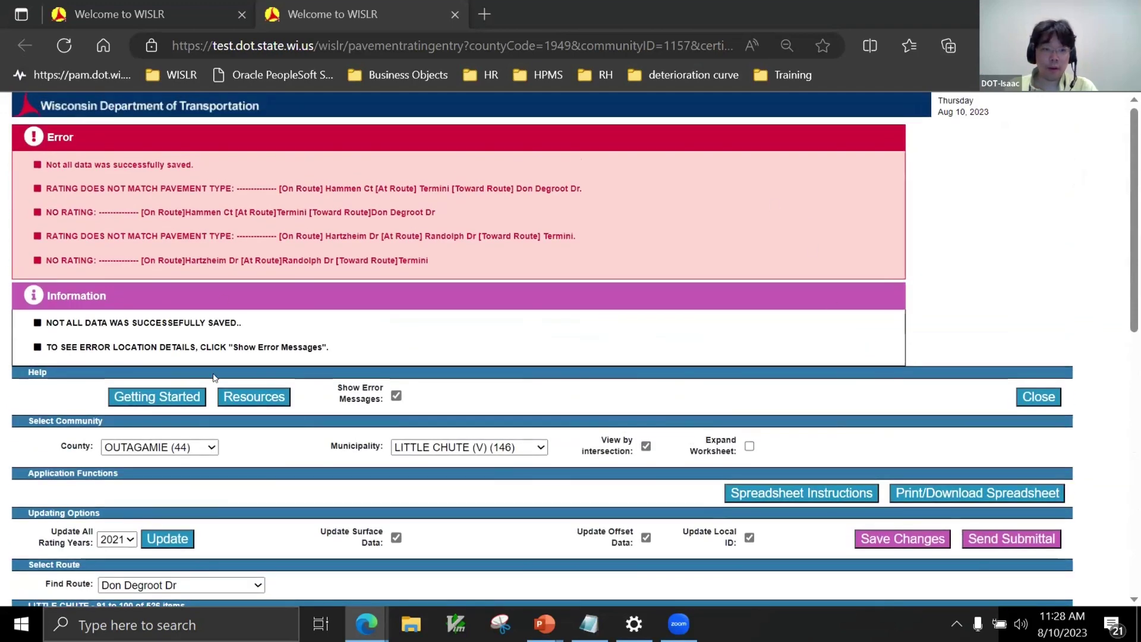
click(396, 395)
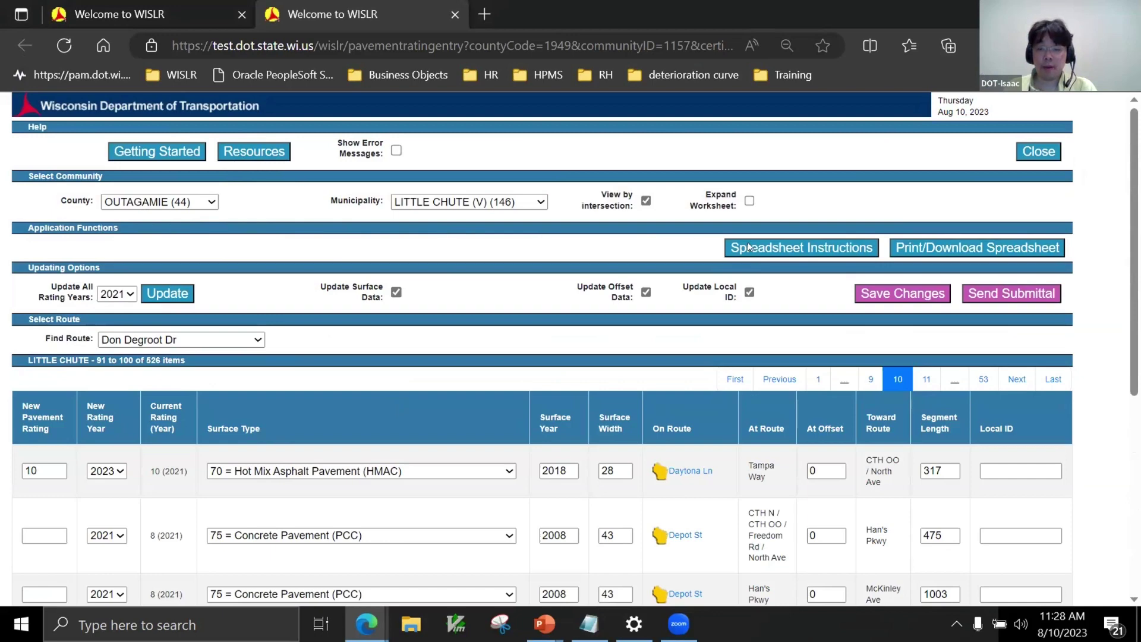
Open the spreadsheet instructions cover sheet, read it through to the submittal details, and close it
click(792, 250)
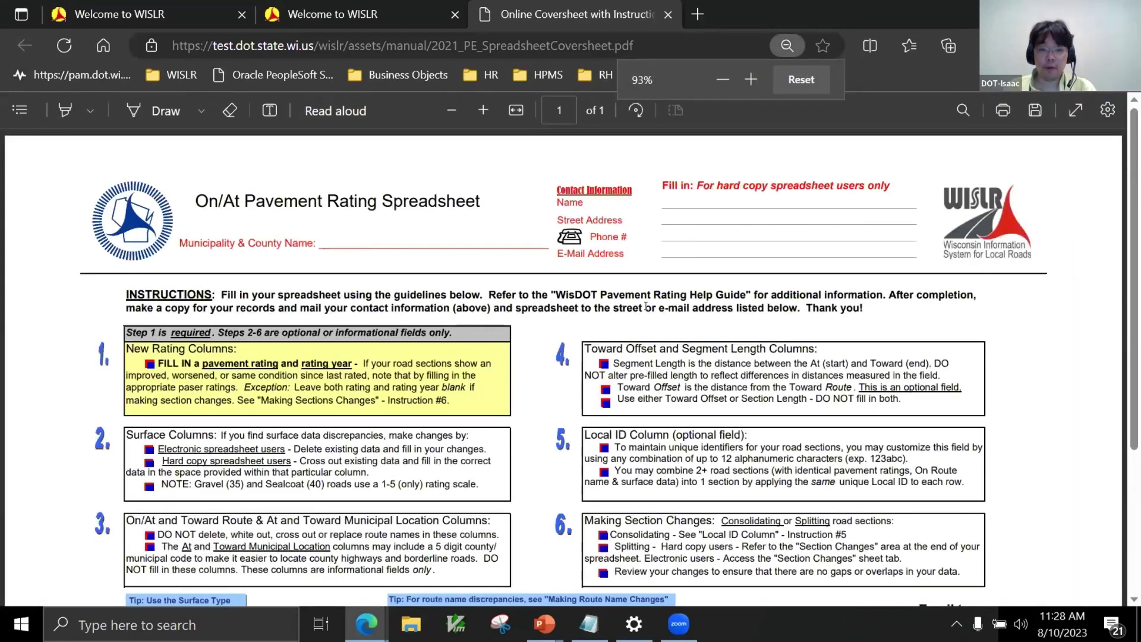
scroll(515, 315, down, 3)
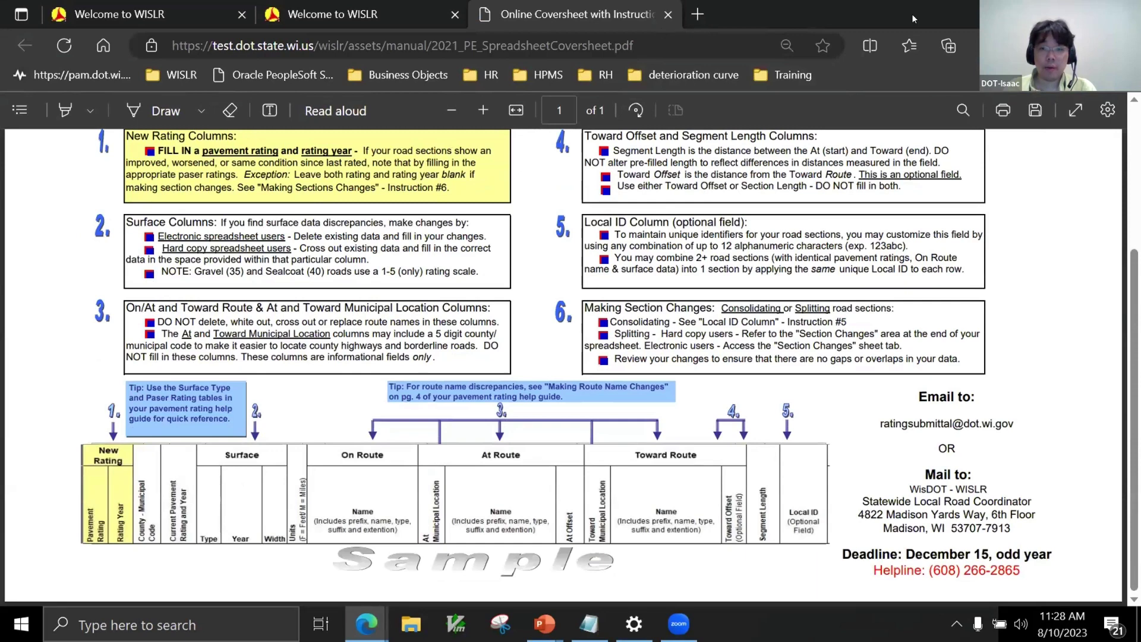
key(ctrl+w)
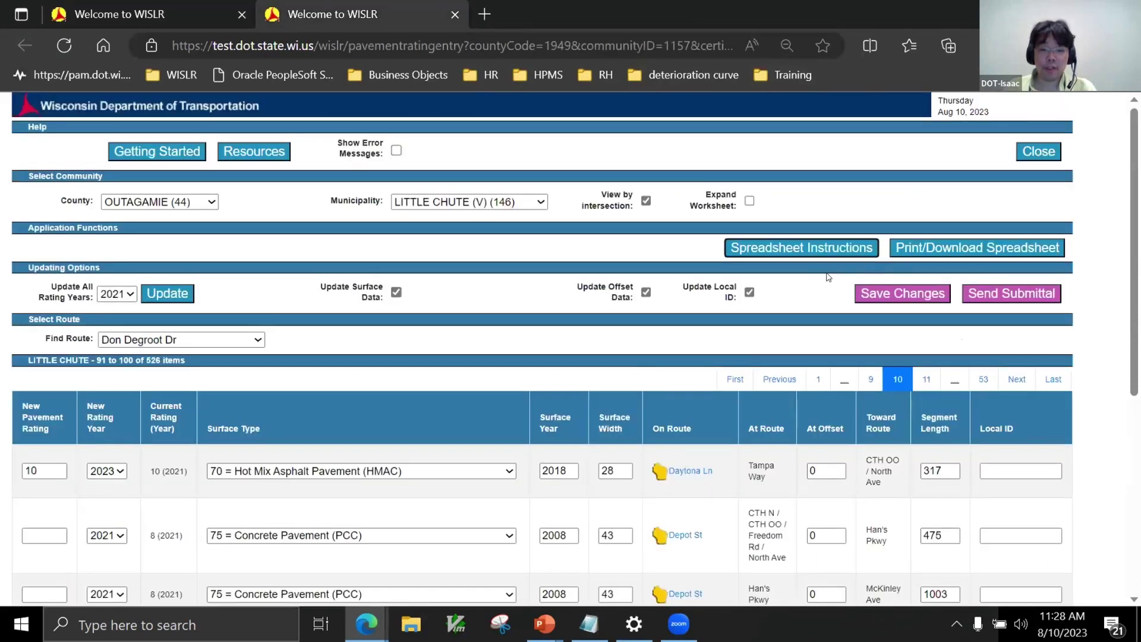
Download the locked Little Chute pavement rating spreadsheet, accepting the alert, and open YYYY_comun_PR (9).xls in Excel
click(919, 249)
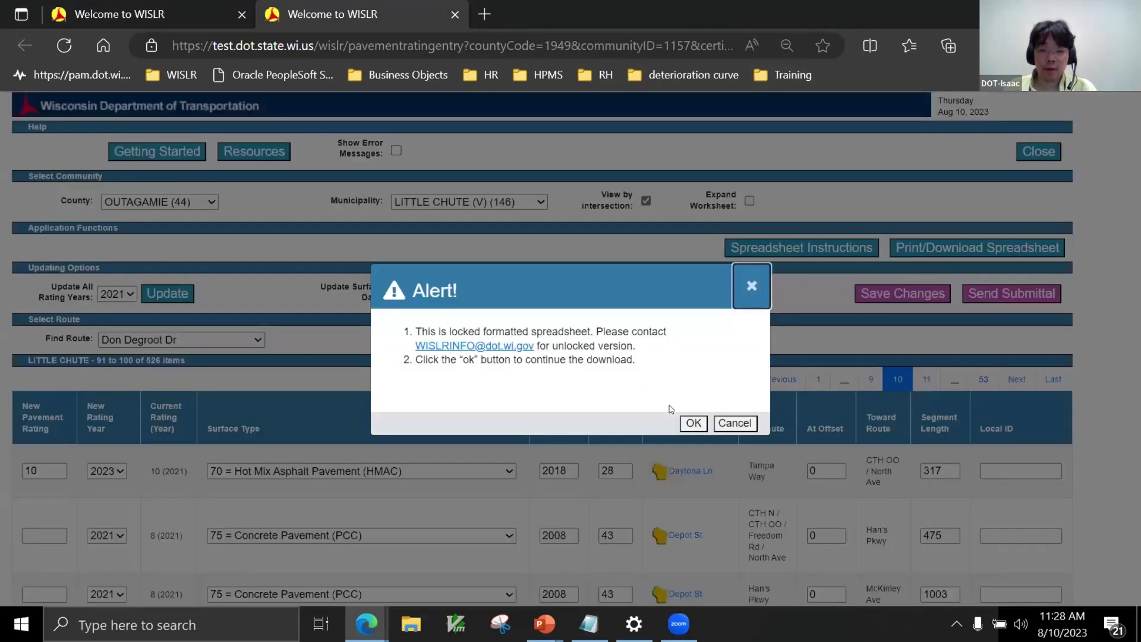
click(692, 421)
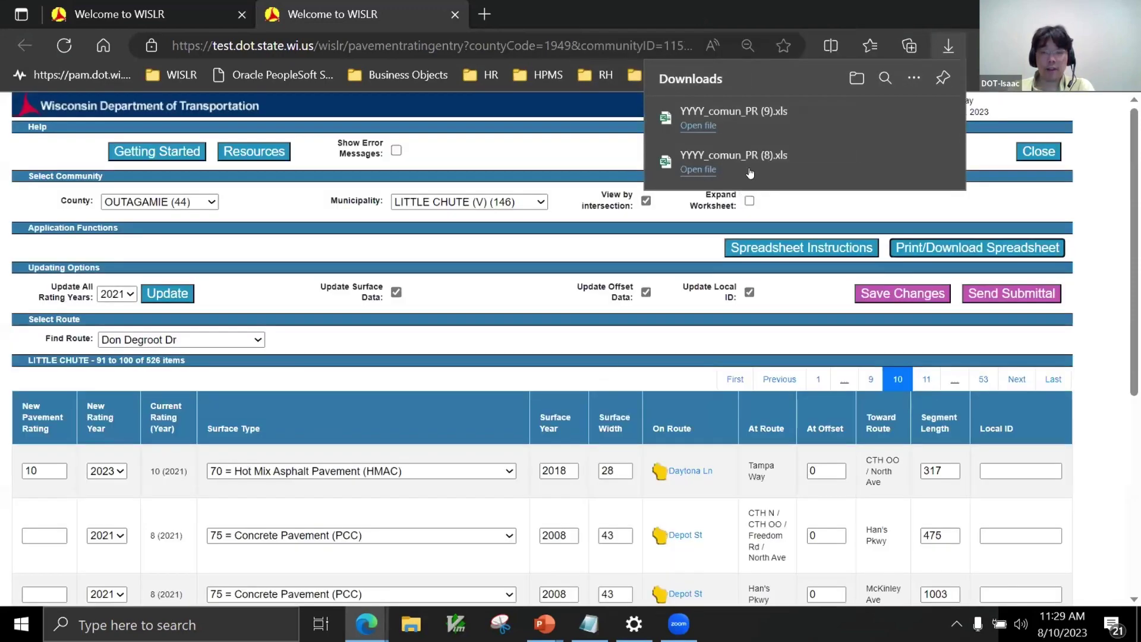
click(693, 126)
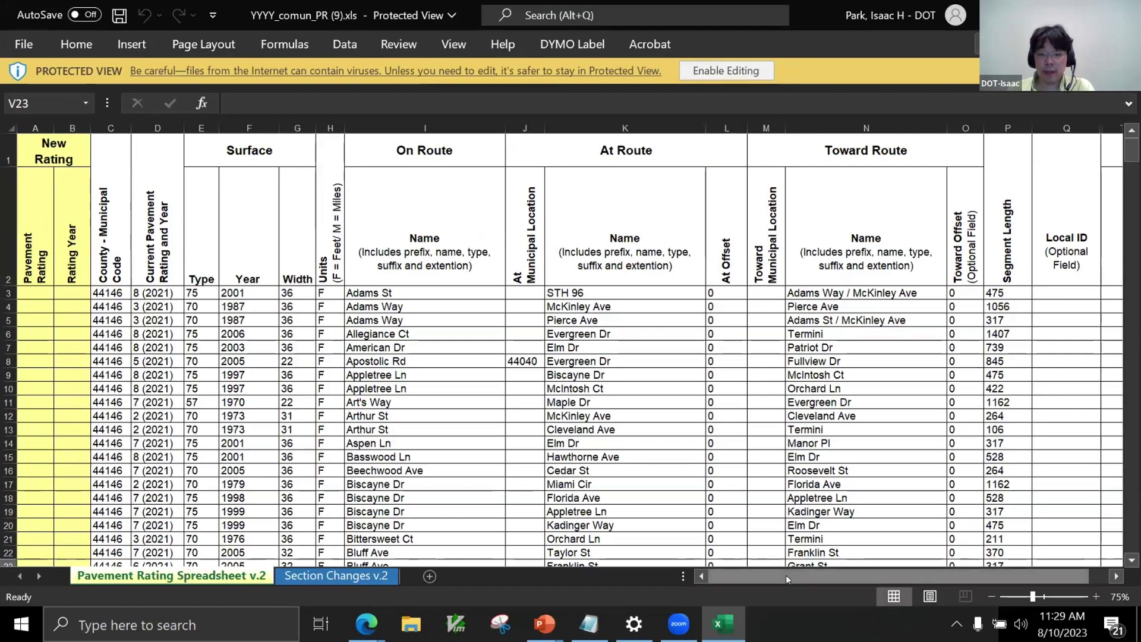
scroll(888, 570, right, 1)
scroll(729, 565, left, 1)
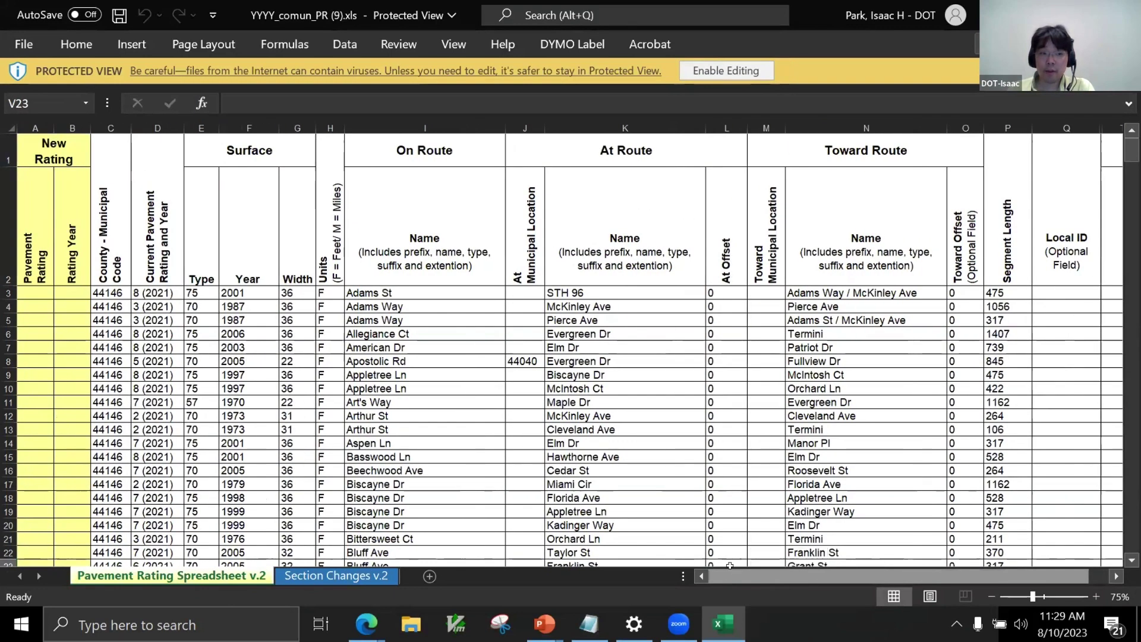
Enable printing for the downloaded rating workbook and review its print settings and preview
click(23, 52)
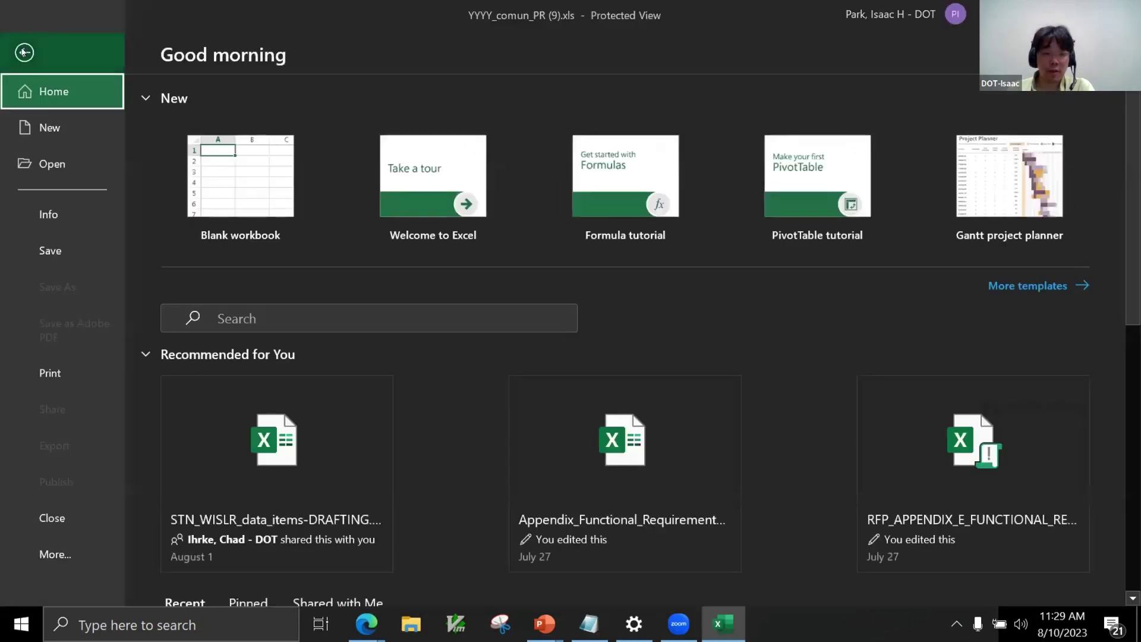
click(24, 52)
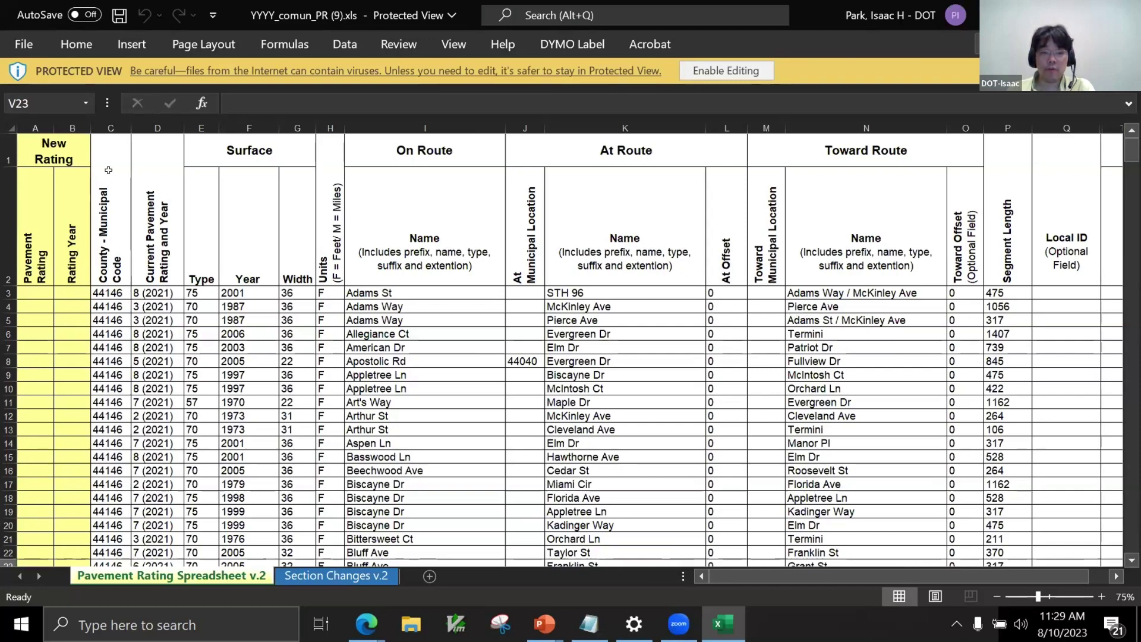
click(24, 45)
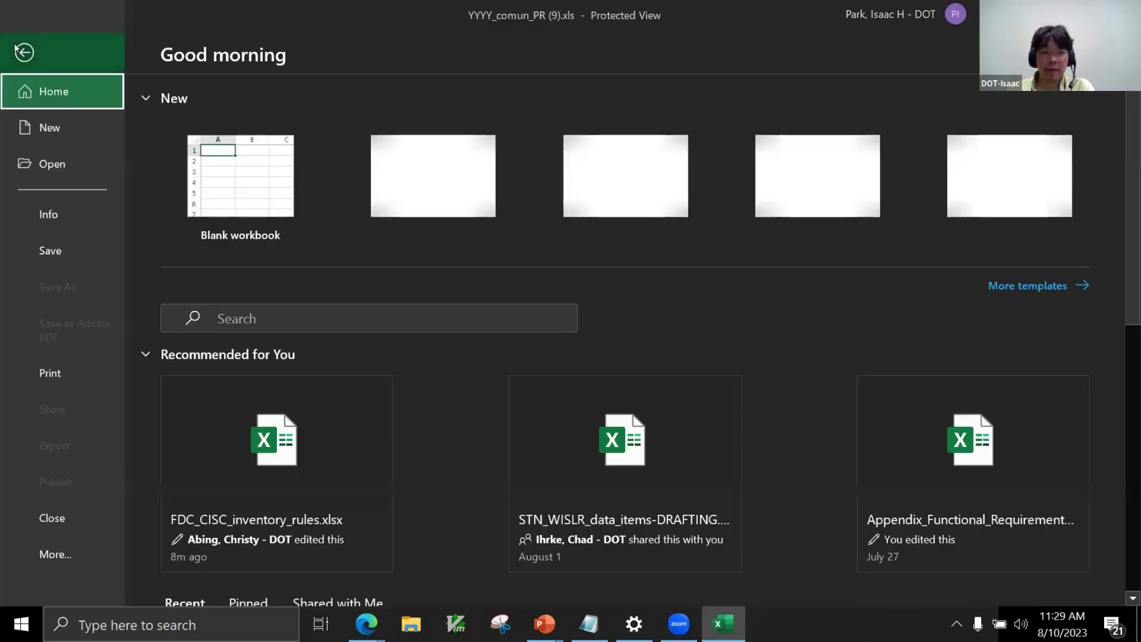
click(82, 372)
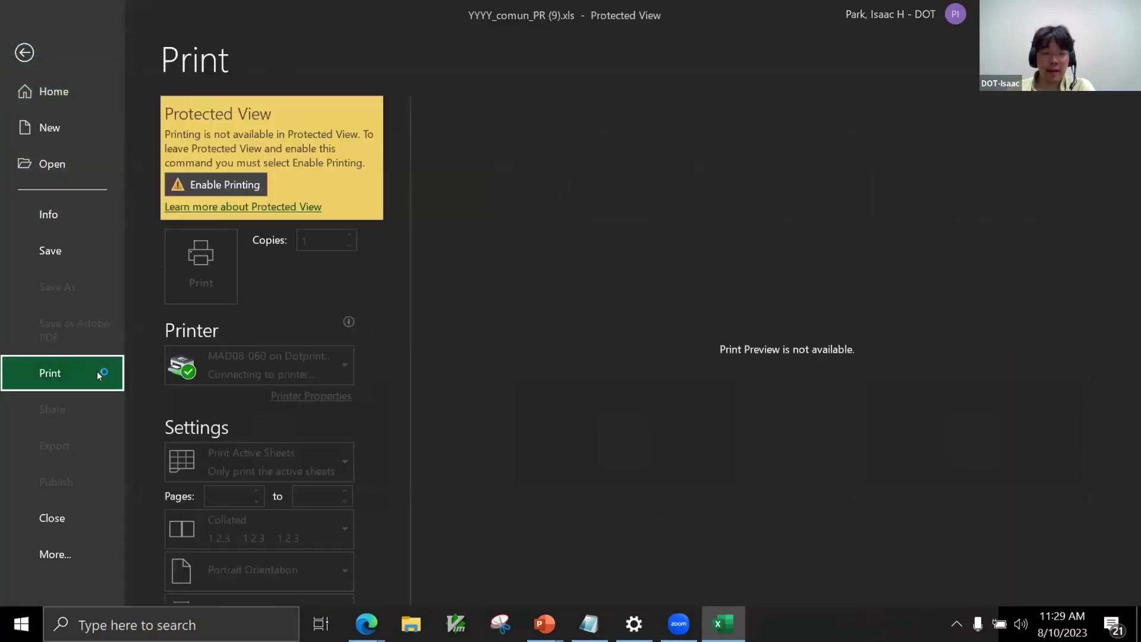
click(190, 187)
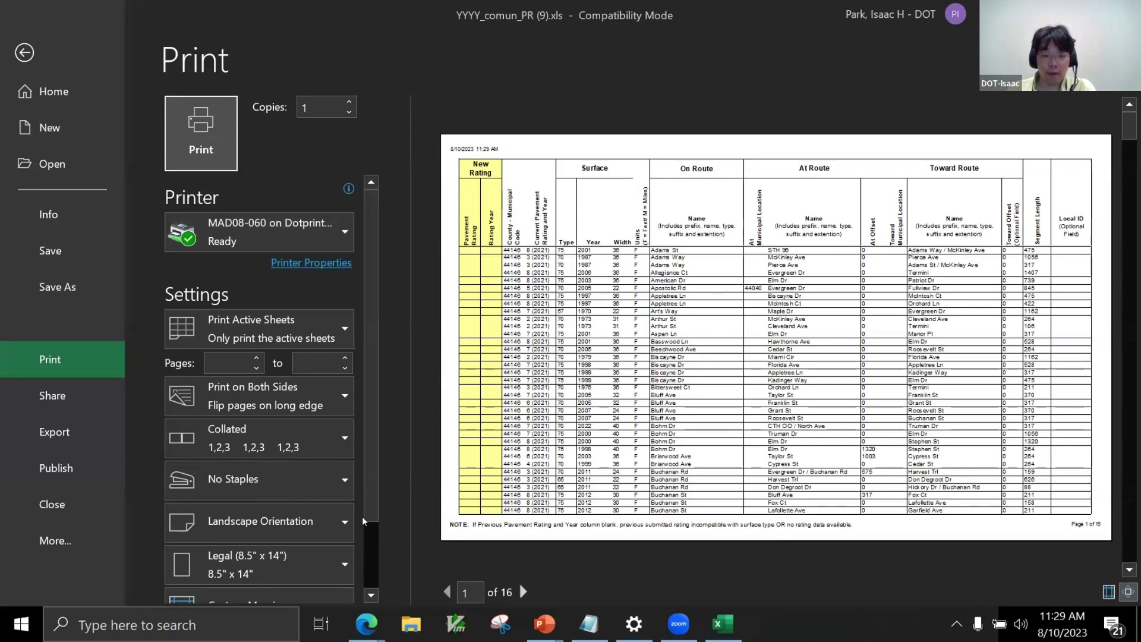
scroll(350, 550, down, 2)
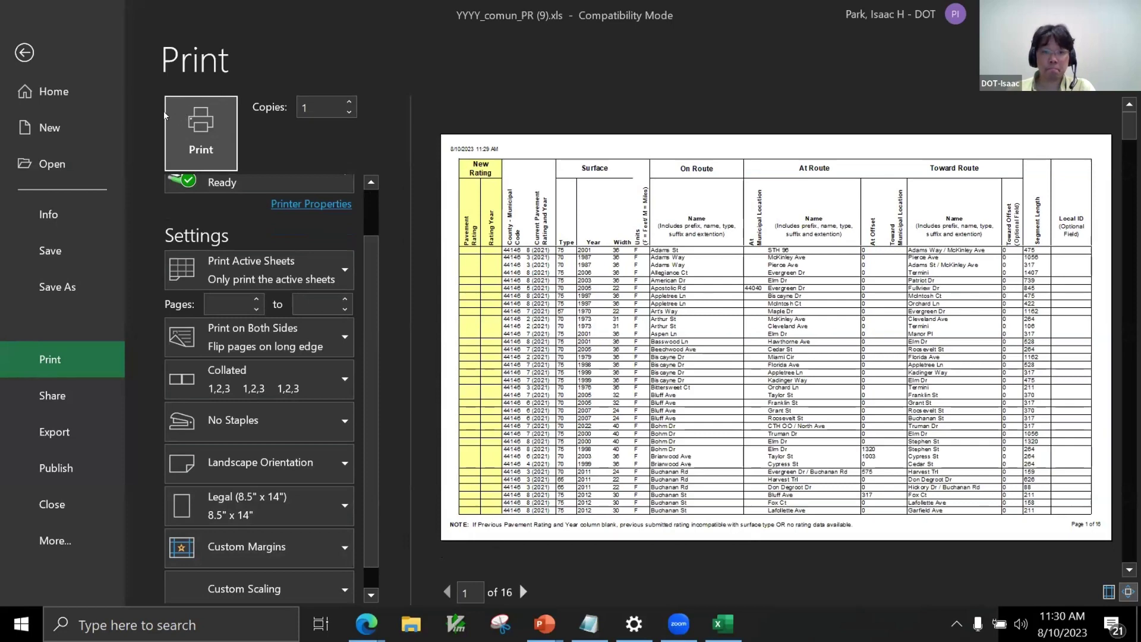
Switch back to the WISLR rating entry screen in the browser and look over the Little Chute segment table
key(alt+Tab)
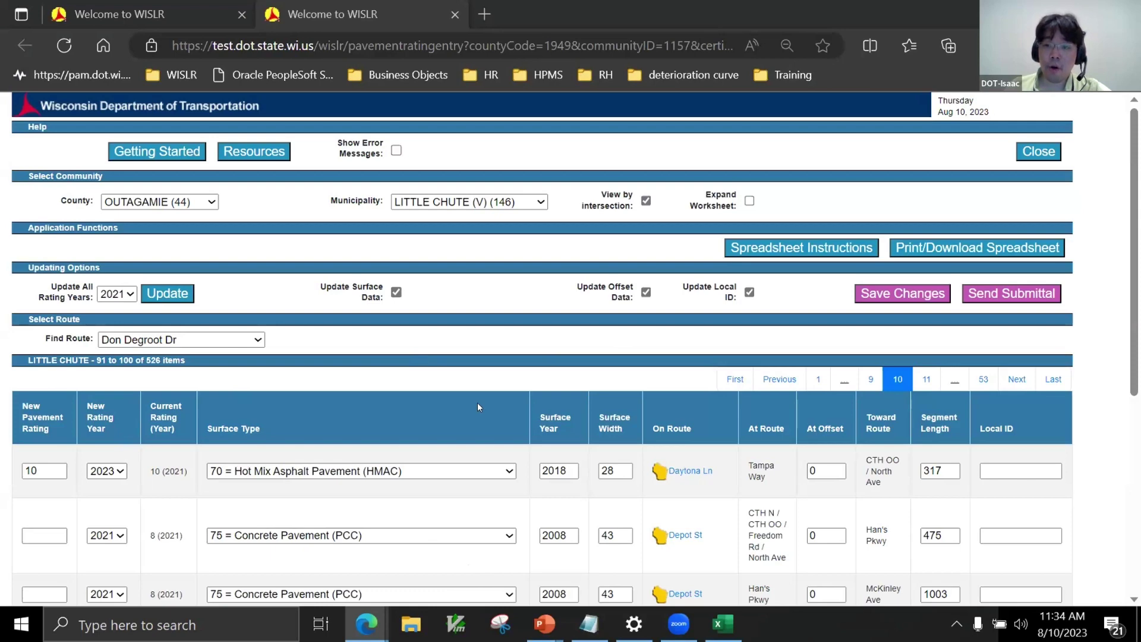
scroll(567, 370, down, 1)
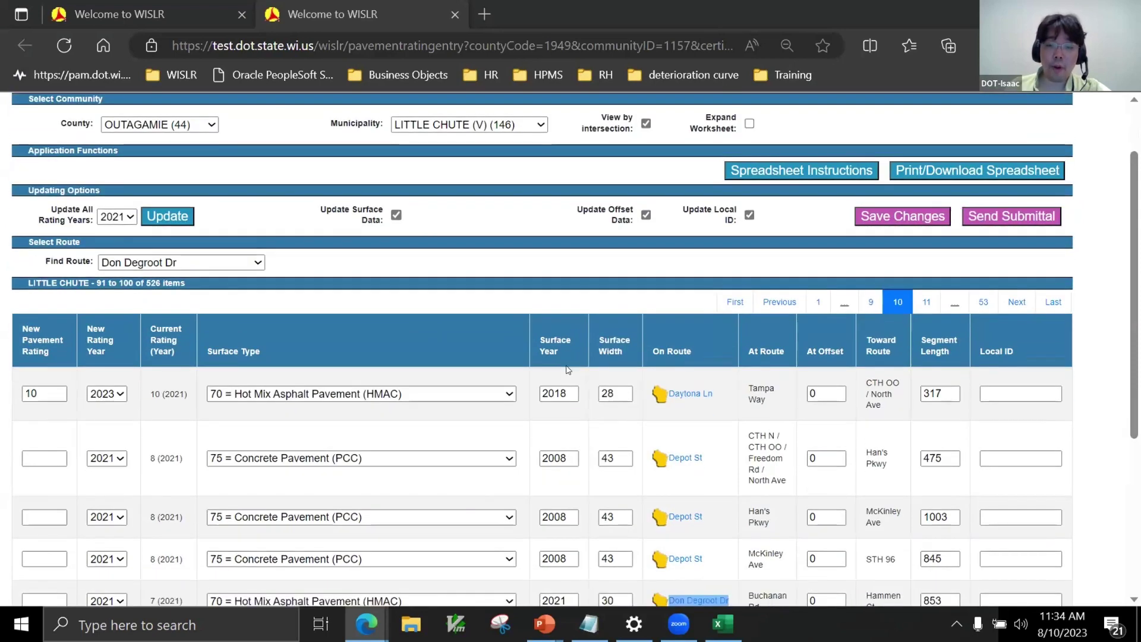
scroll(568, 370, down, 2)
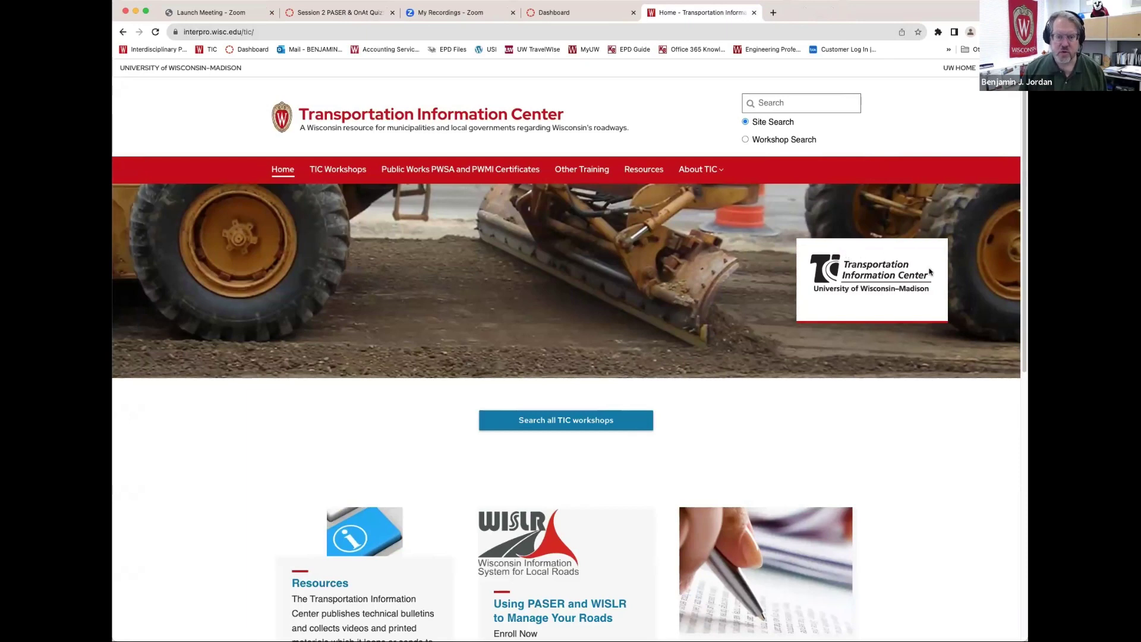
Open the TIC Publications Order Form from the Transportation Information Center resources and locate the PASER Manuals section
click(653, 172)
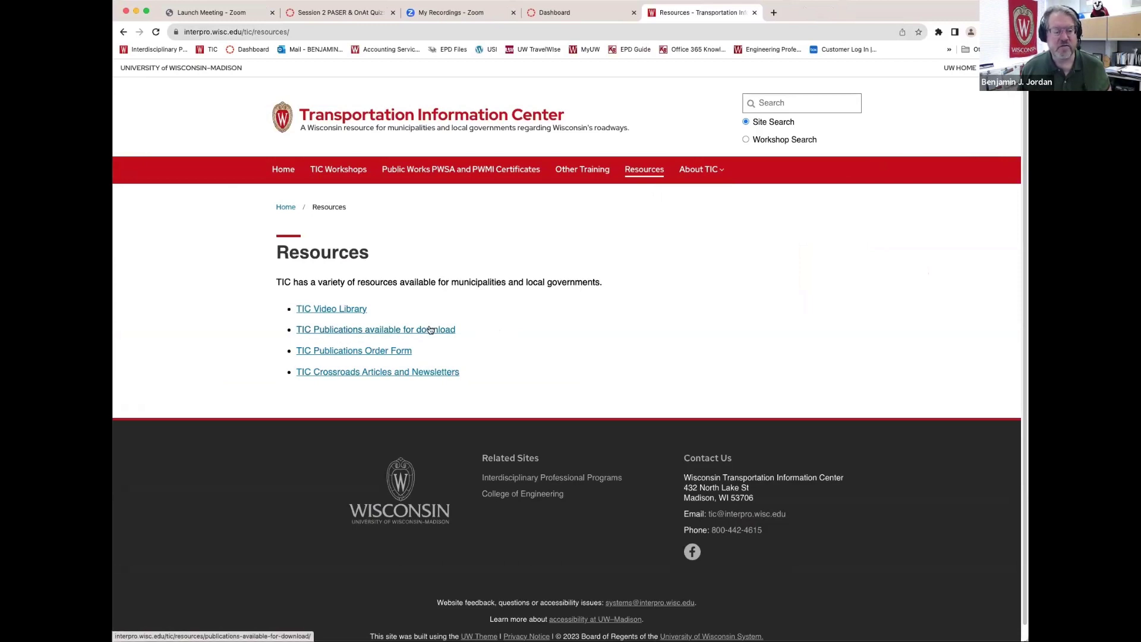
click(392, 357)
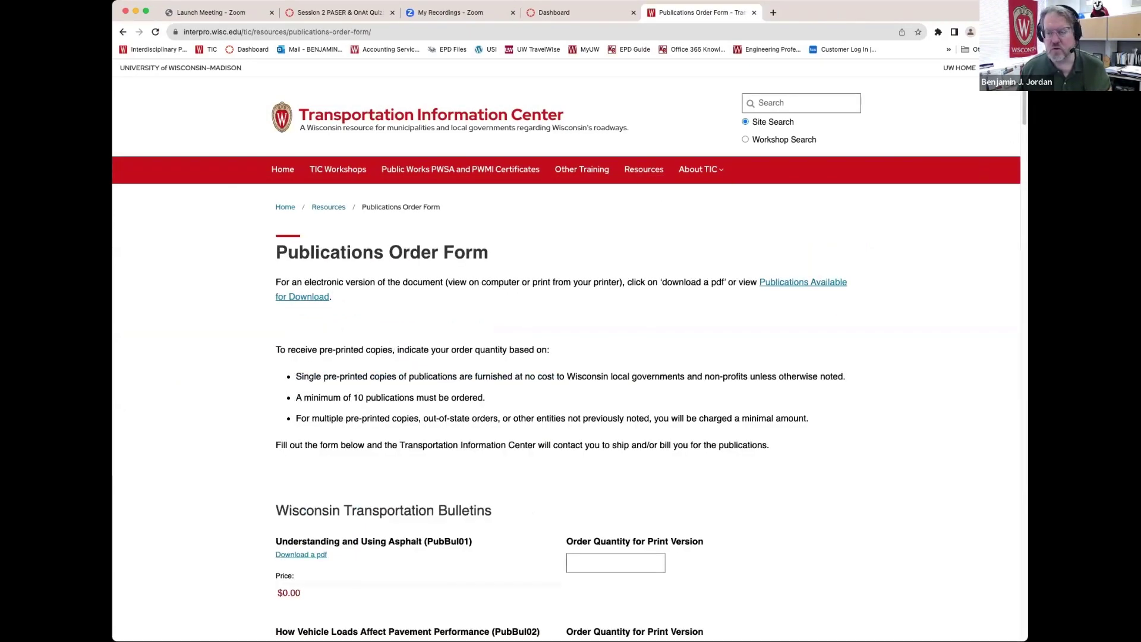
drag(1025, 107, 1026, 218)
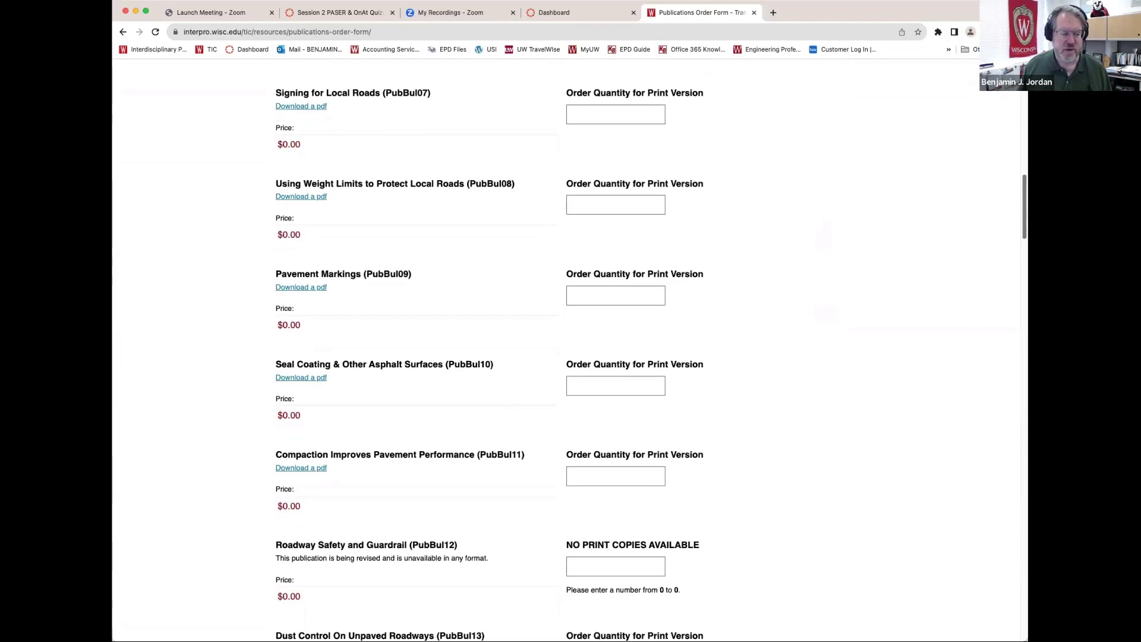
drag(1026, 218, 1010, 432)
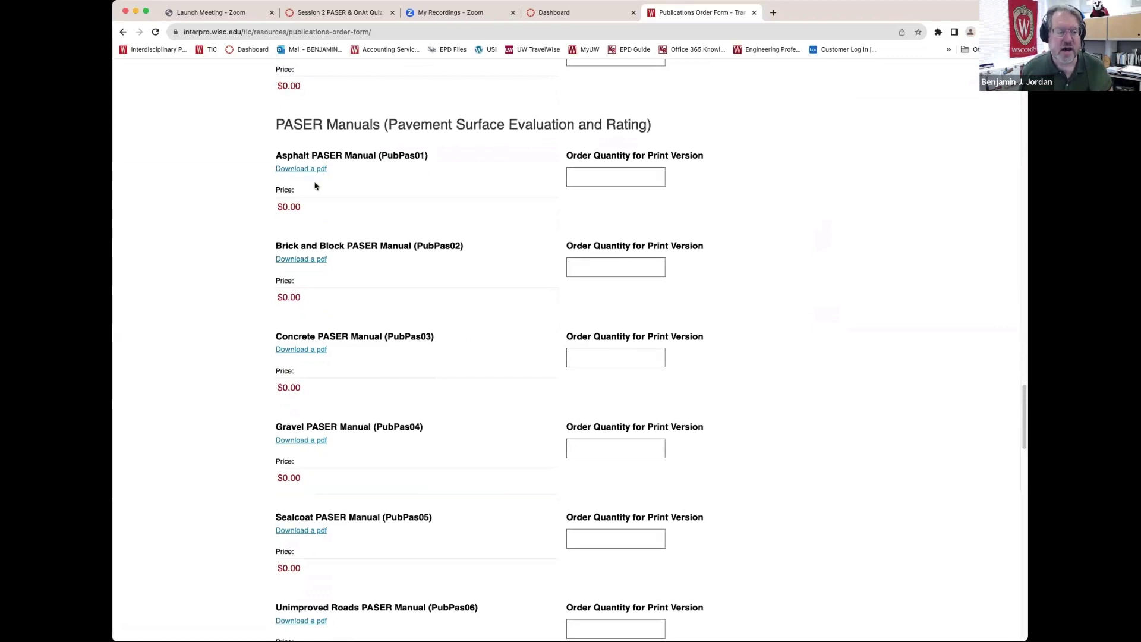
Set the print order quantity to 1 for each PASER manual: Asphalt, Brick and Block, Concrete, Gravel, Sealcoat and Unimproved Roads
click(618, 177)
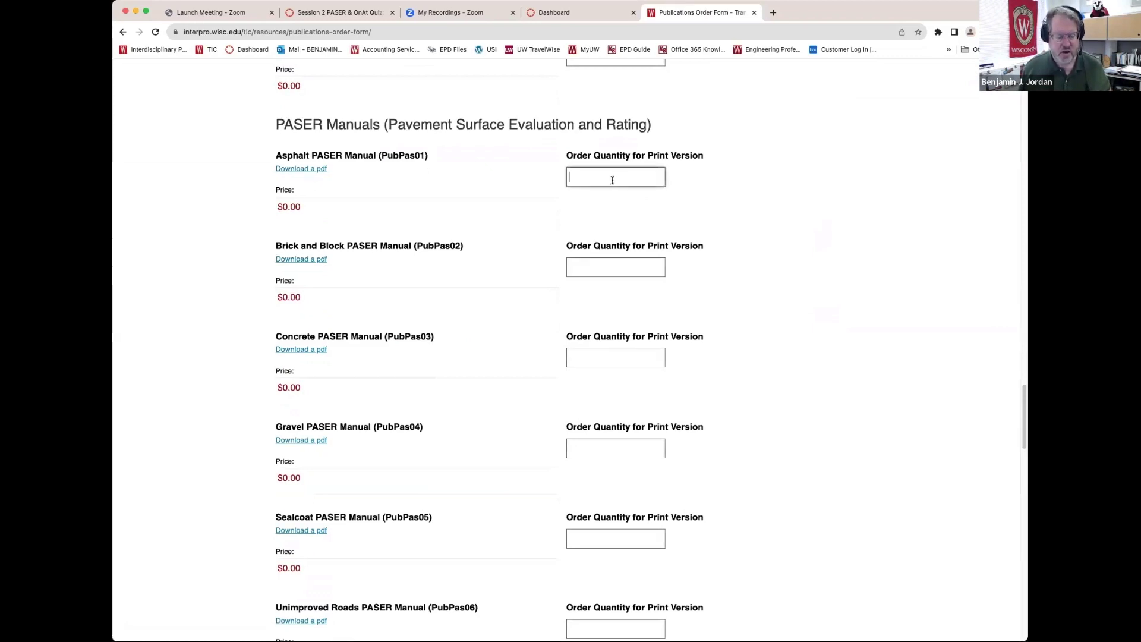
text(1)
click(614, 271)
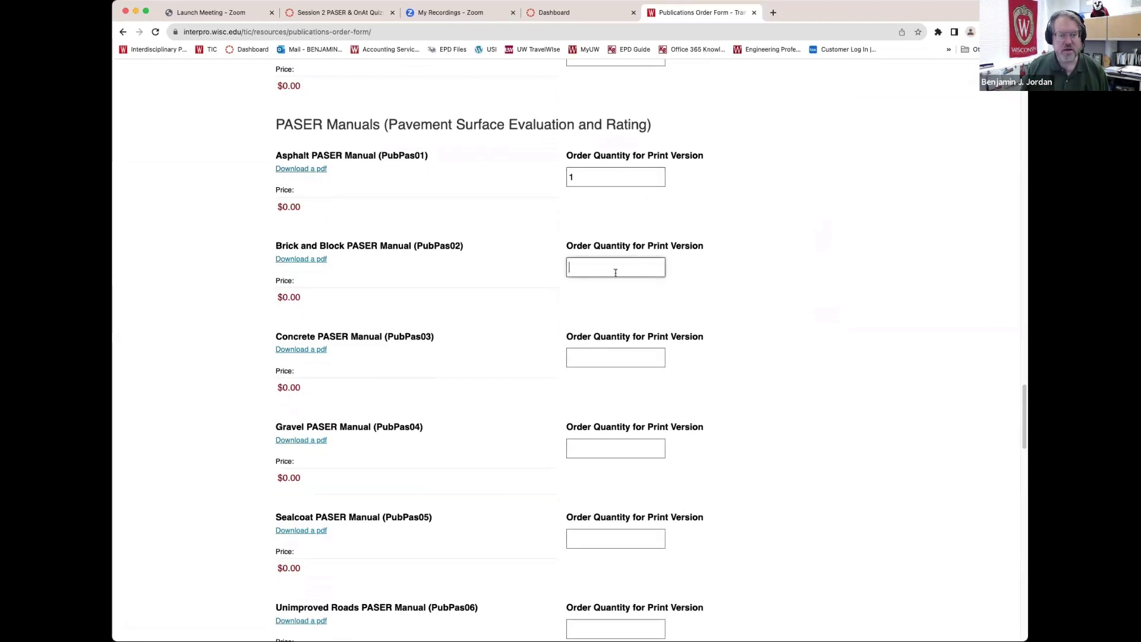
text(1)
click(636, 361)
text(1)
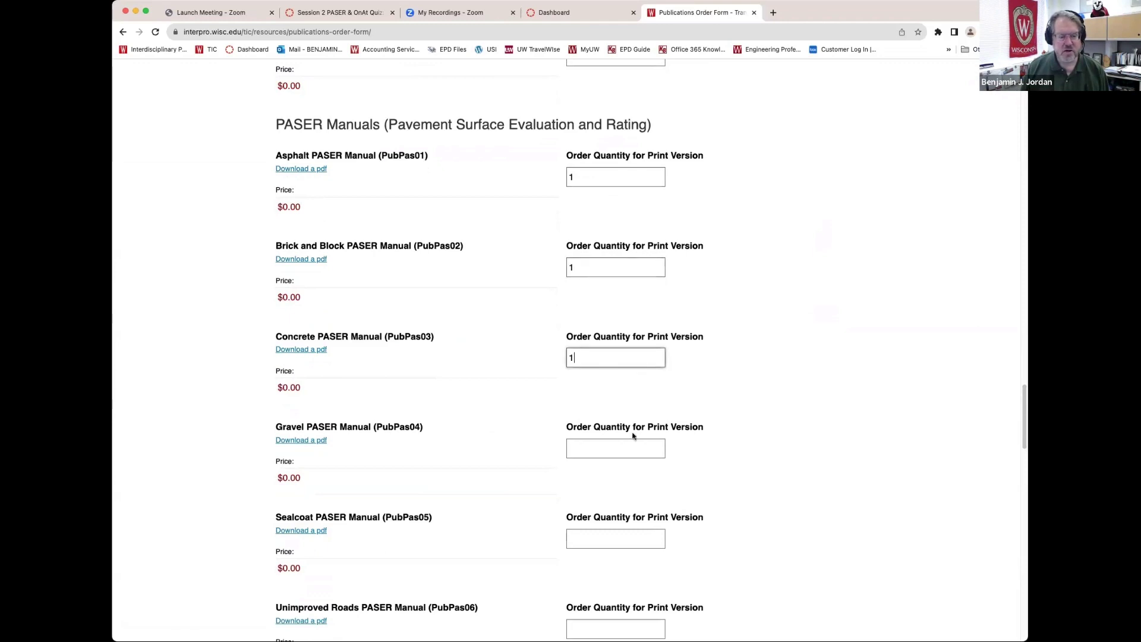
click(621, 449)
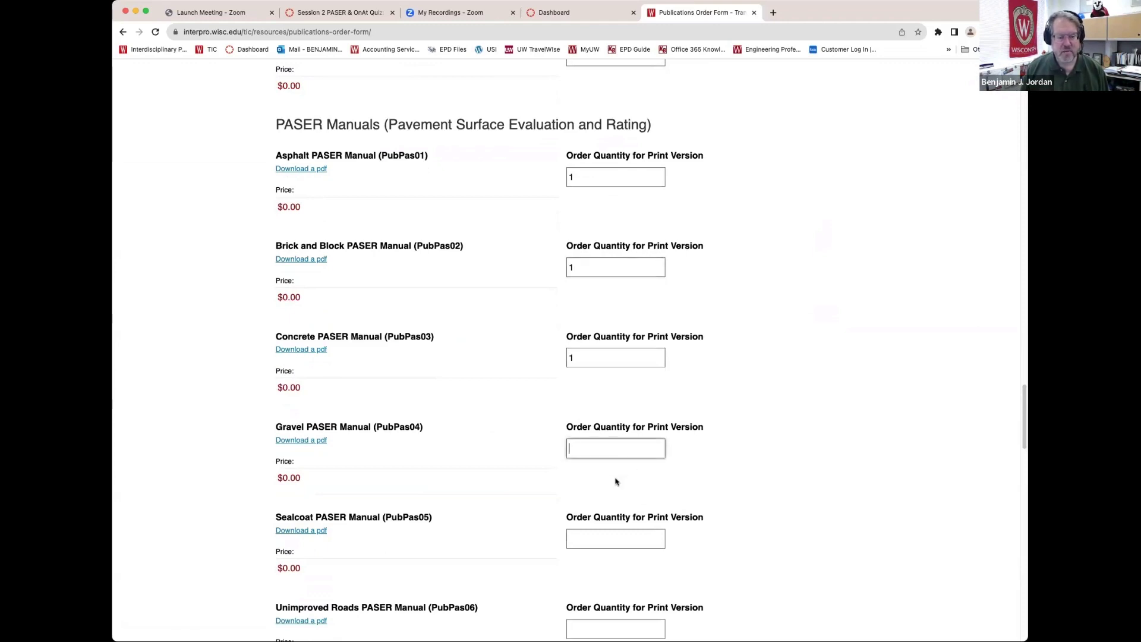
text(1)
click(597, 539)
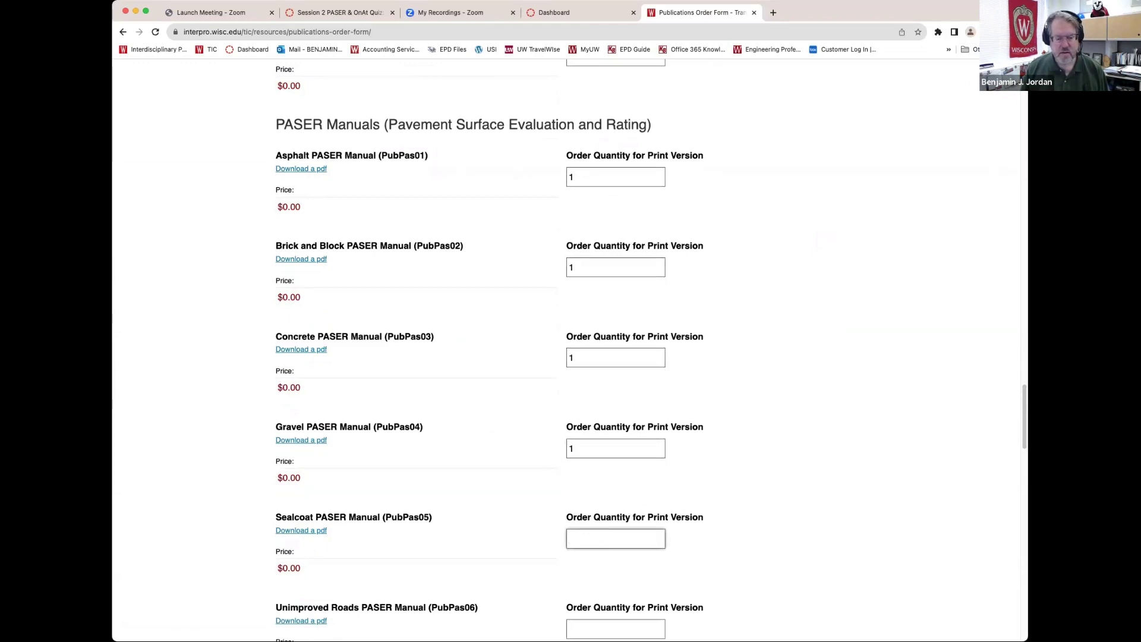
click(630, 628)
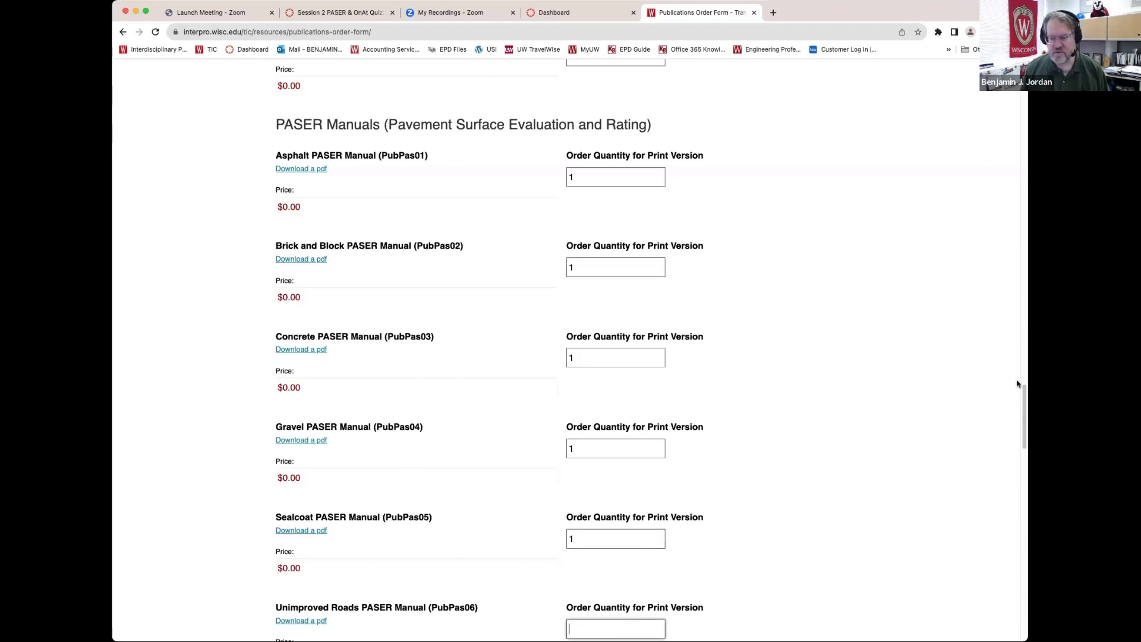
scroll(1025, 384, down, 6)
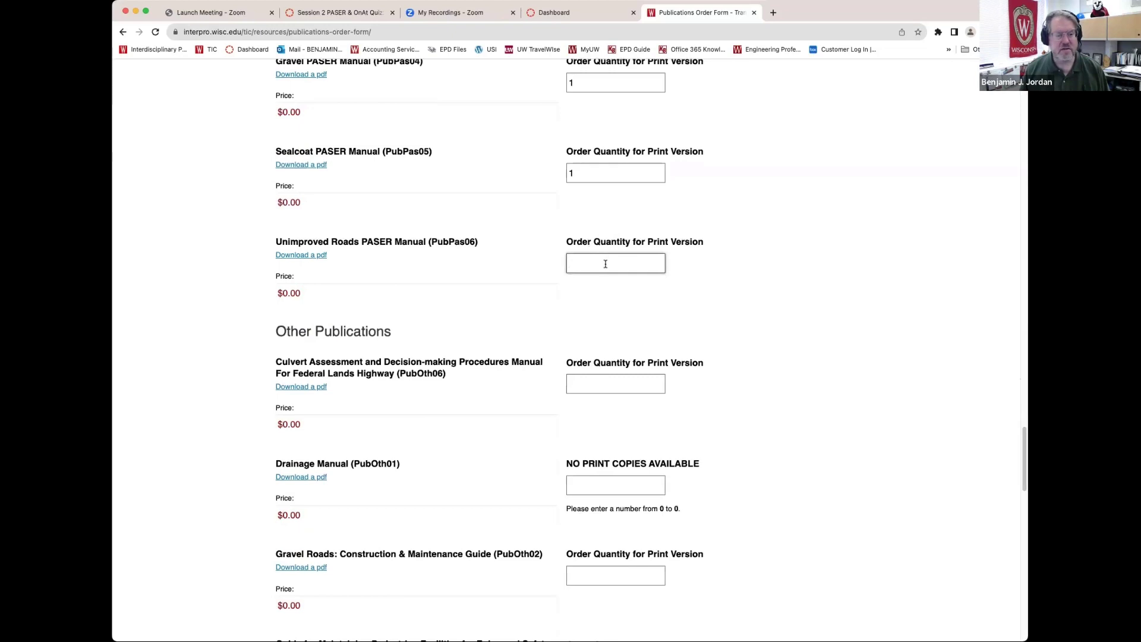
text(1)
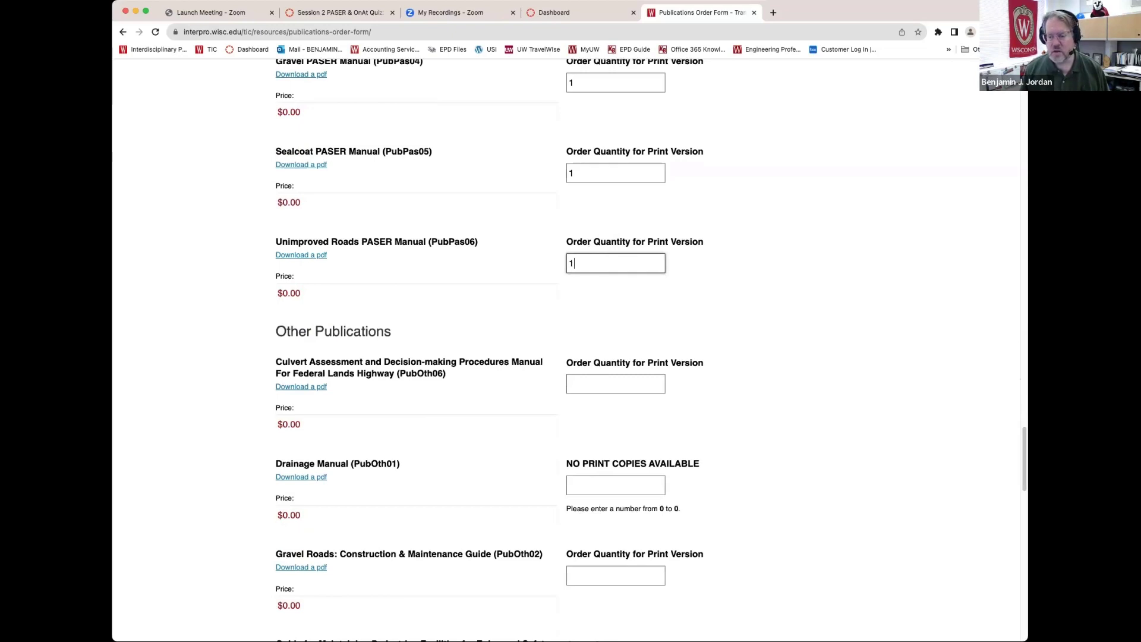
Review the contact, mailing address and e-mail list opt-in fields at the end of the order form
drag(1023, 443, 995, 565)
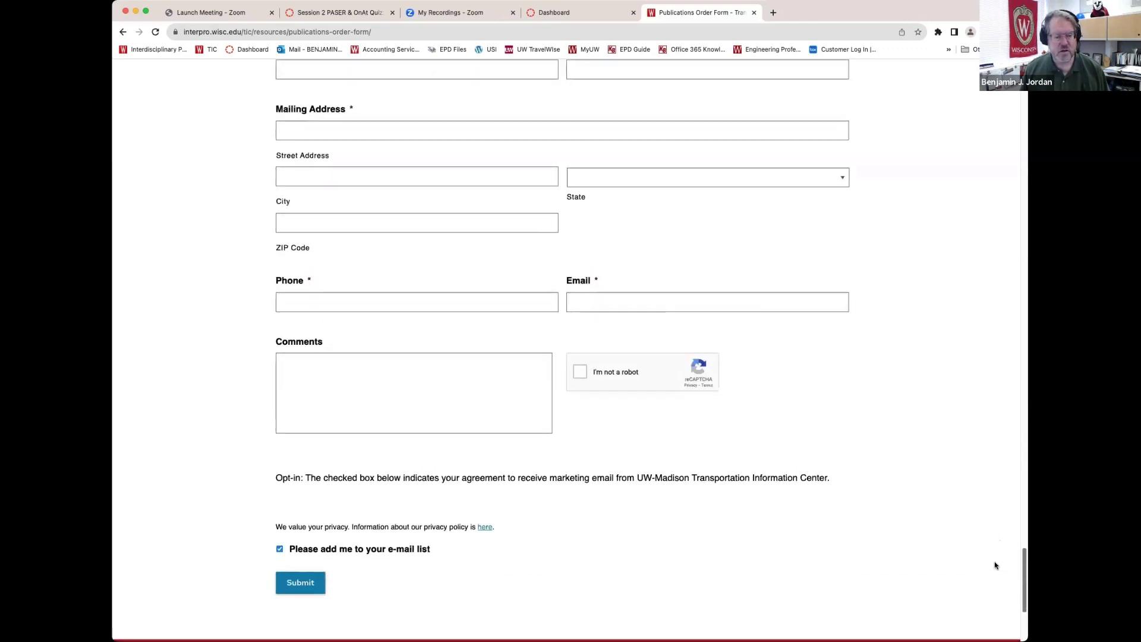
scroll(896, 542, up, 2)
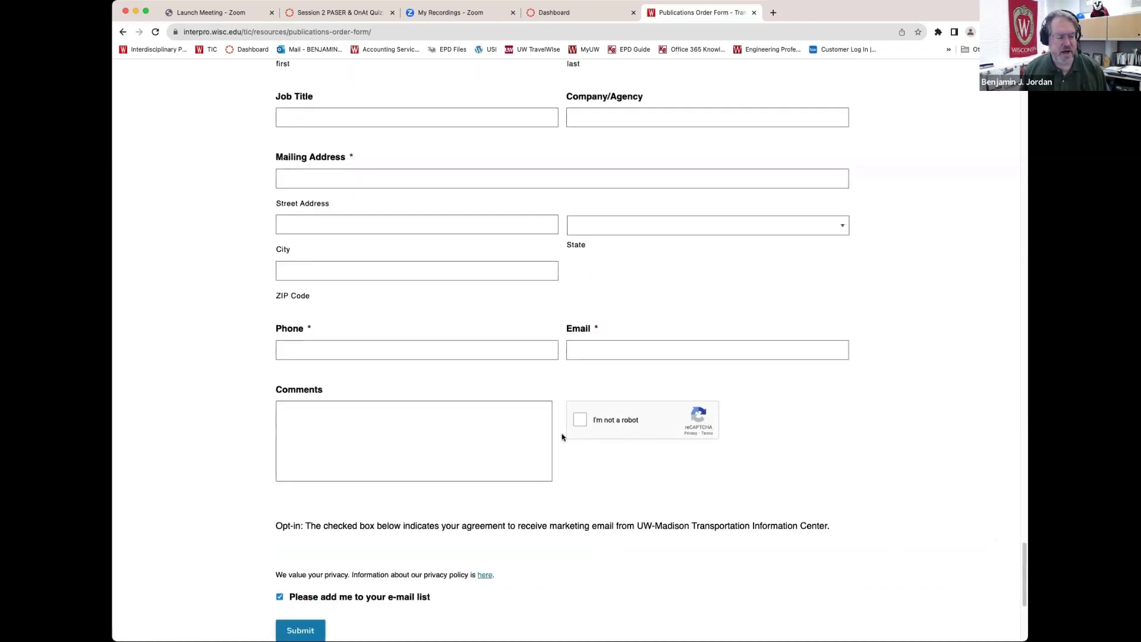
click(279, 597)
click(279, 598)
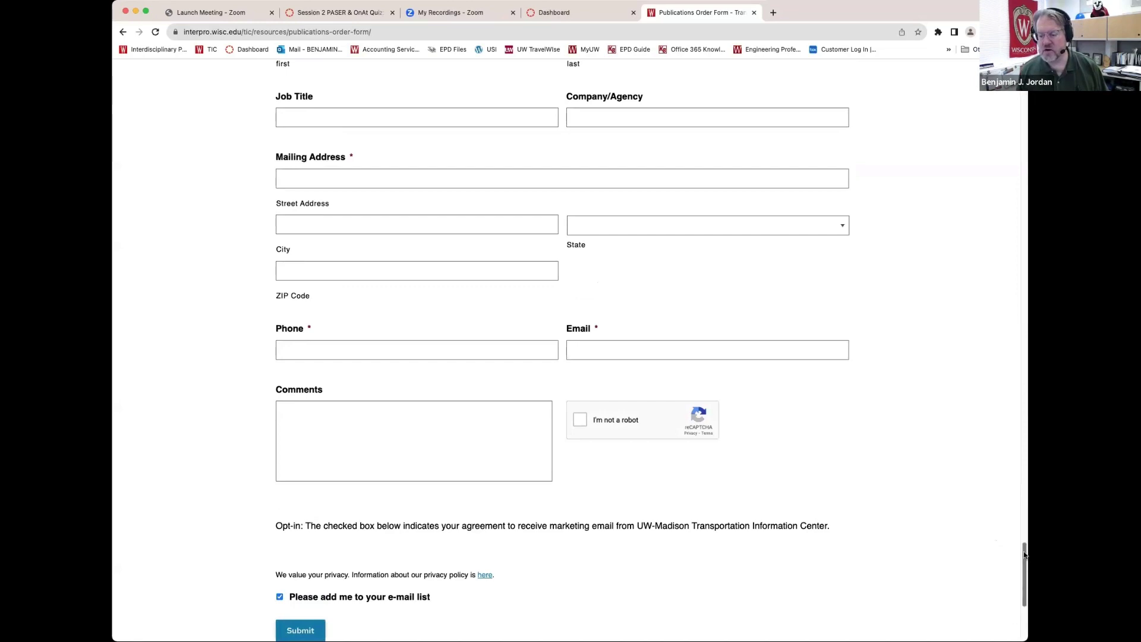
Return to the start of the Publications Order Form and review the instructions for electronic and pre-printed copies
drag(1024, 554, 897, 54)
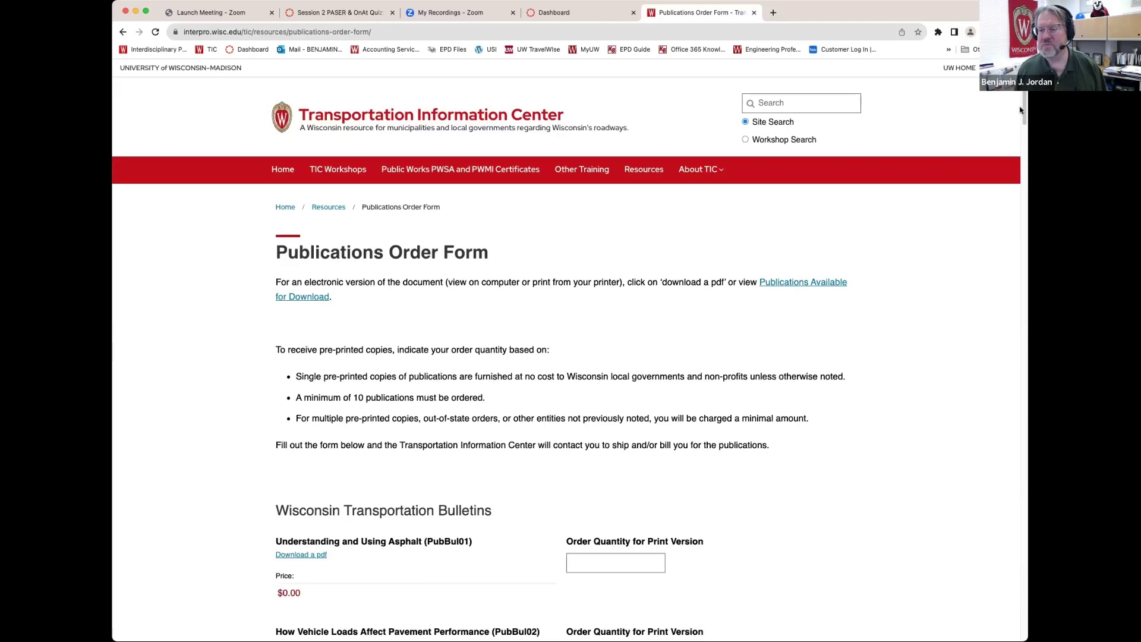
drag(1023, 109, 924, 82)
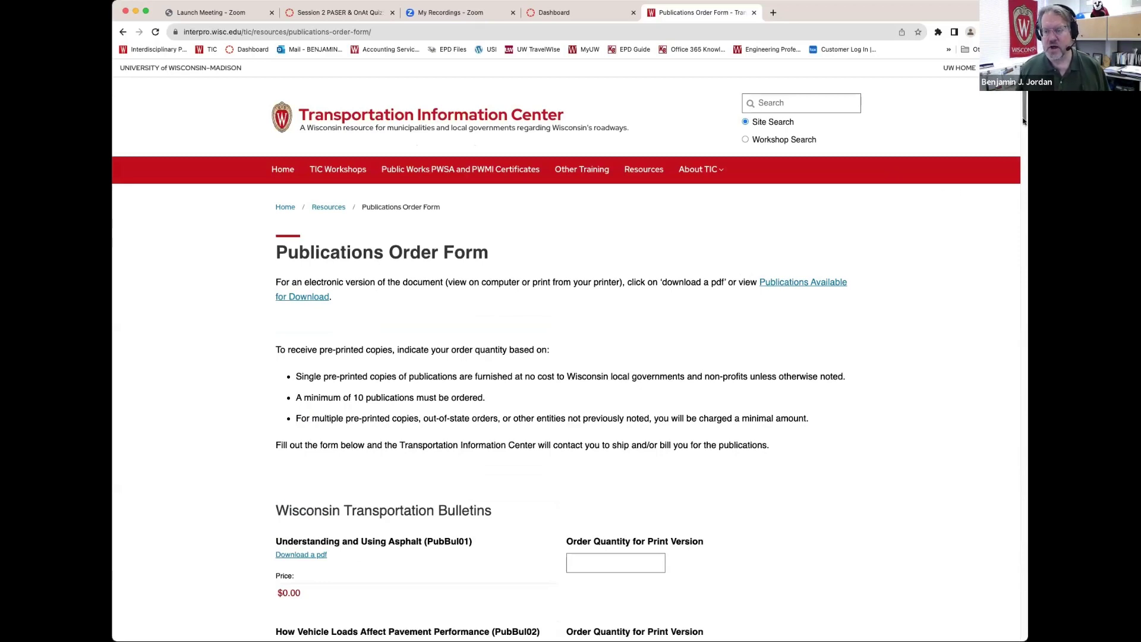
drag(1022, 122, 1021, 83)
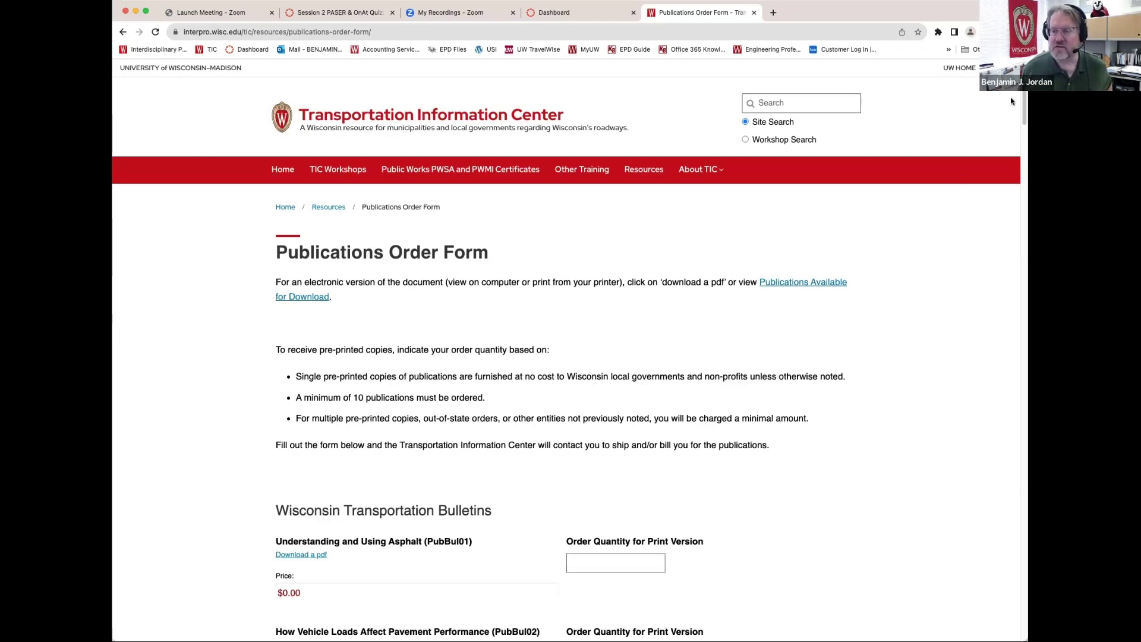
scroll(1023, 106, down, 2)
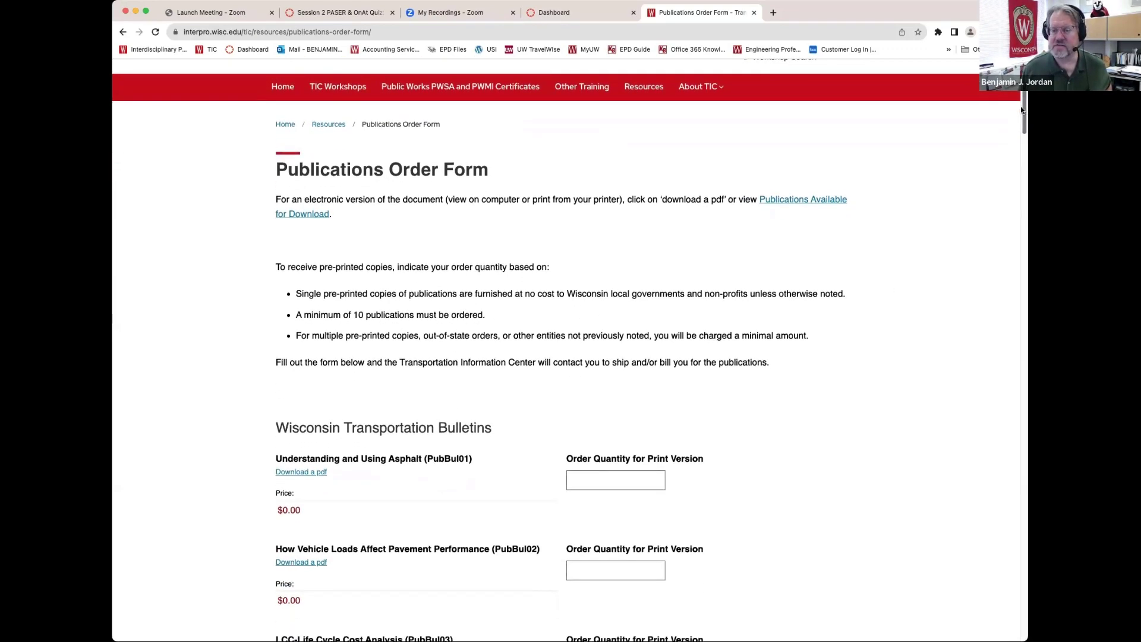
scroll(1023, 106, up, 2)
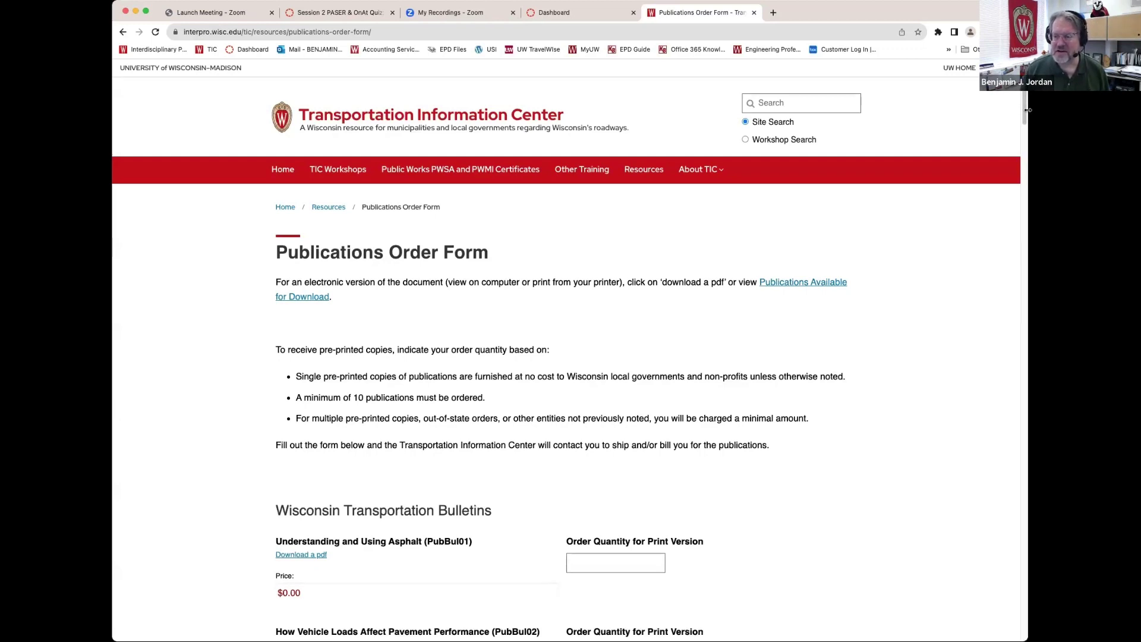
scroll(1025, 113, down, 1)
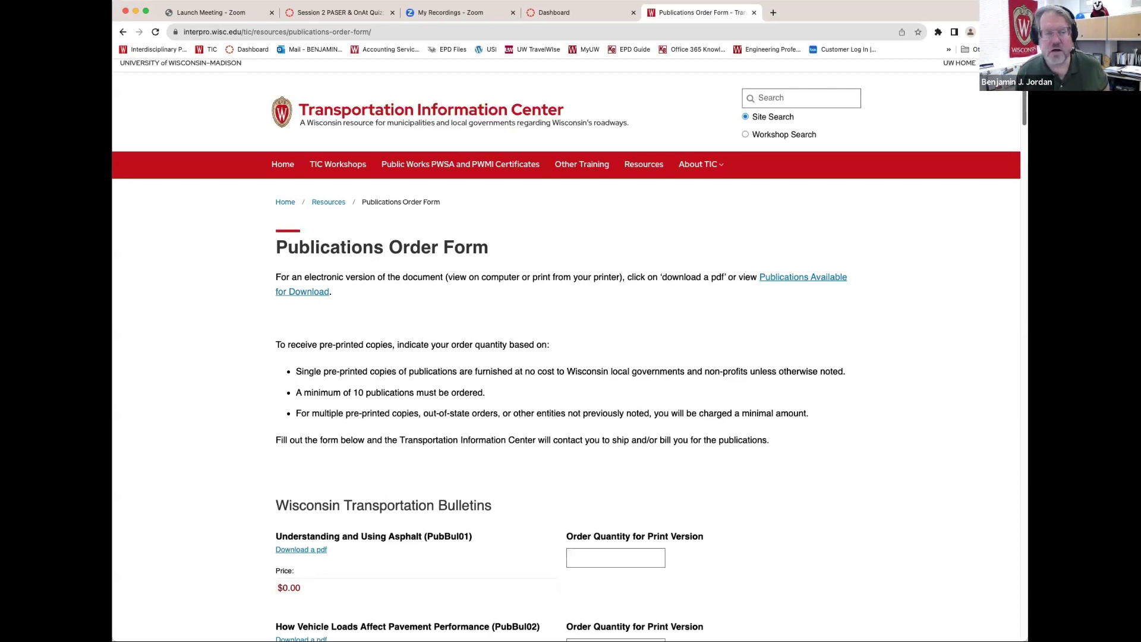
Close the Publications Order Form and Zoom recordings pages, and open the course materials of Using PASER and WISLR in Canvas
click(753, 12)
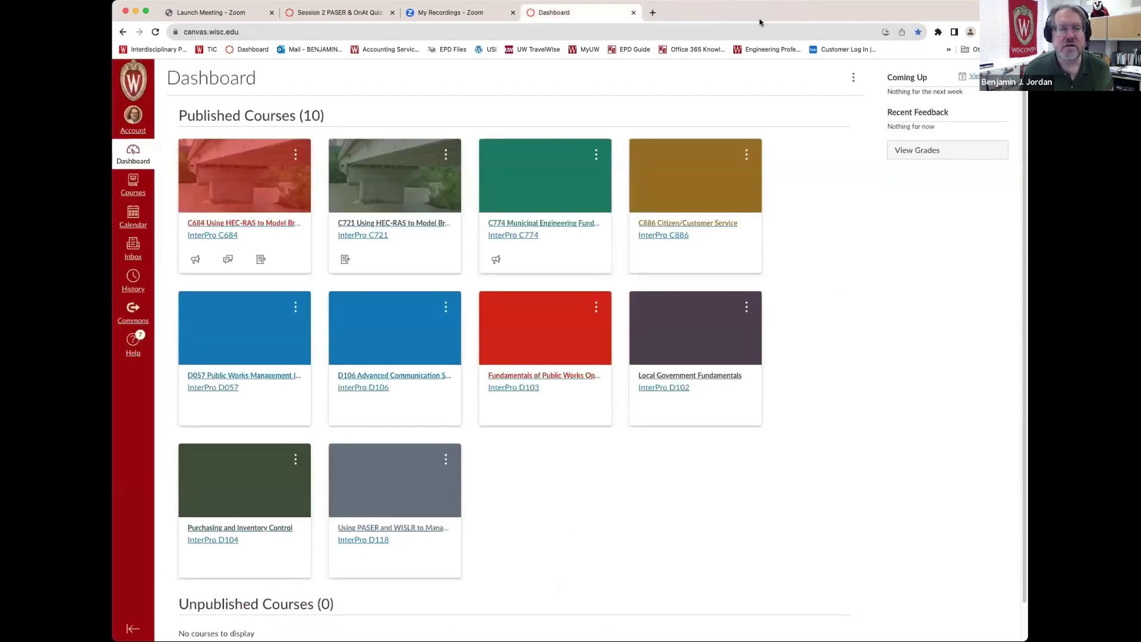
click(505, 15)
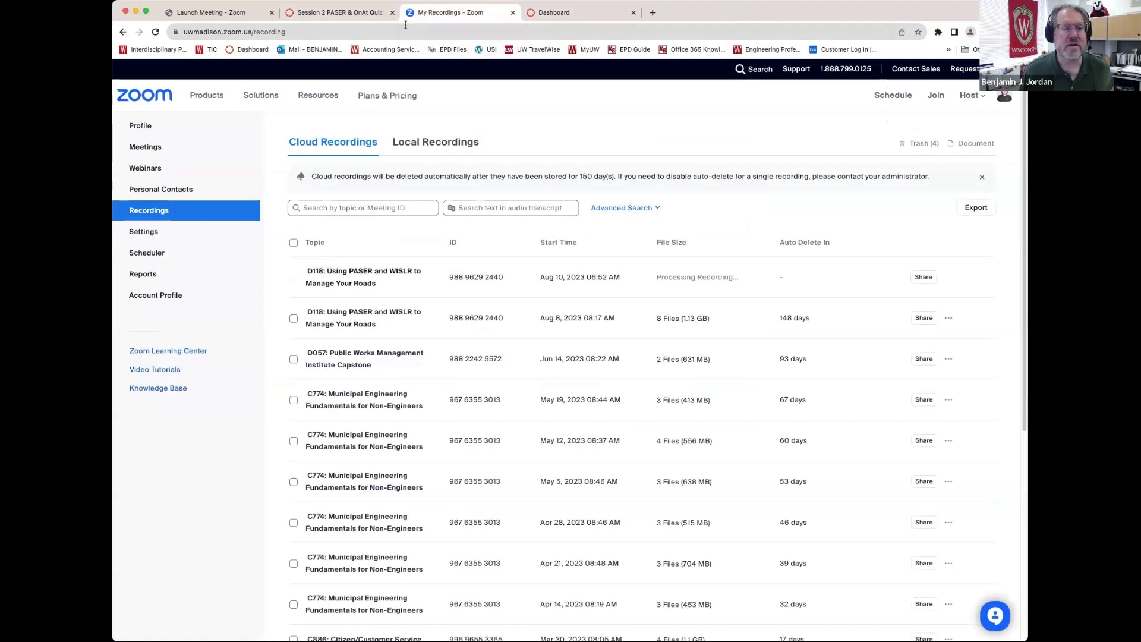
click(513, 12)
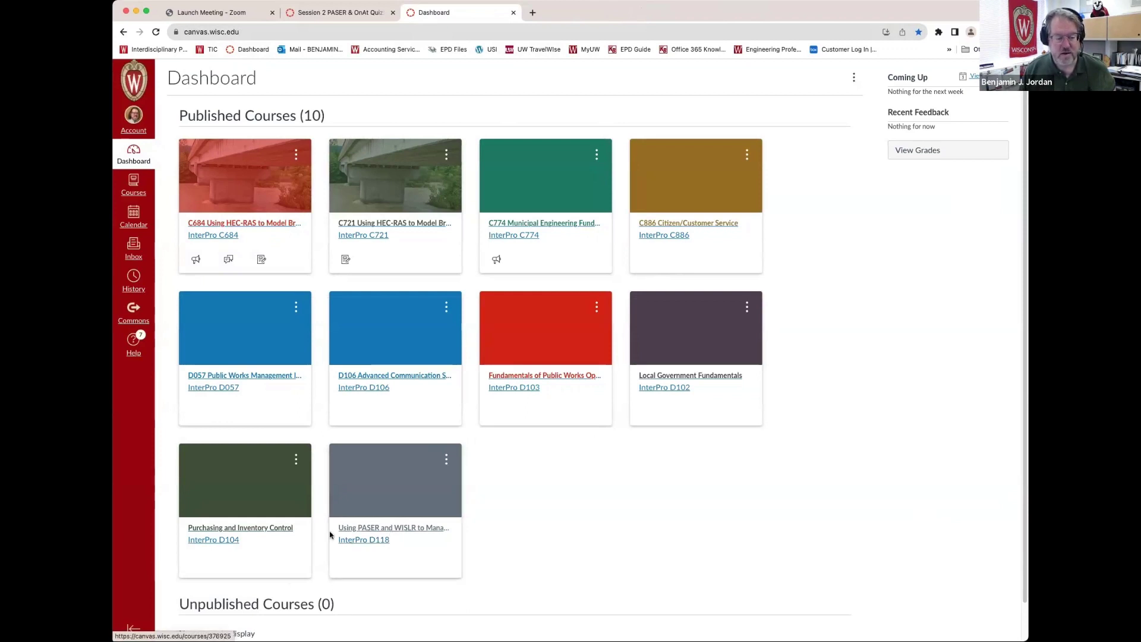
click(383, 535)
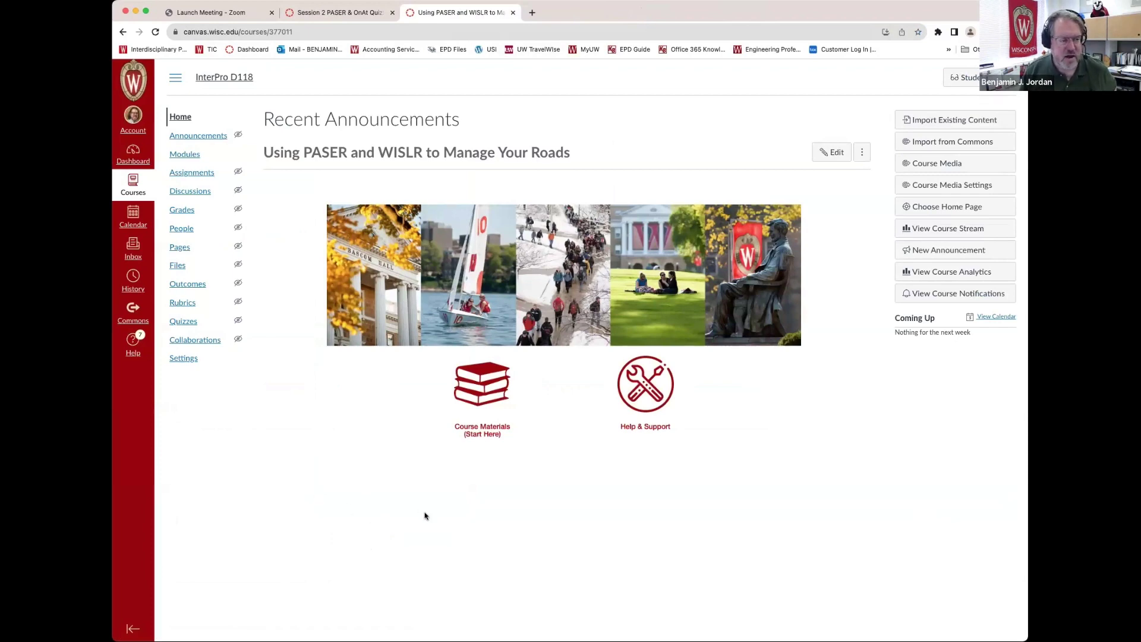
click(490, 398)
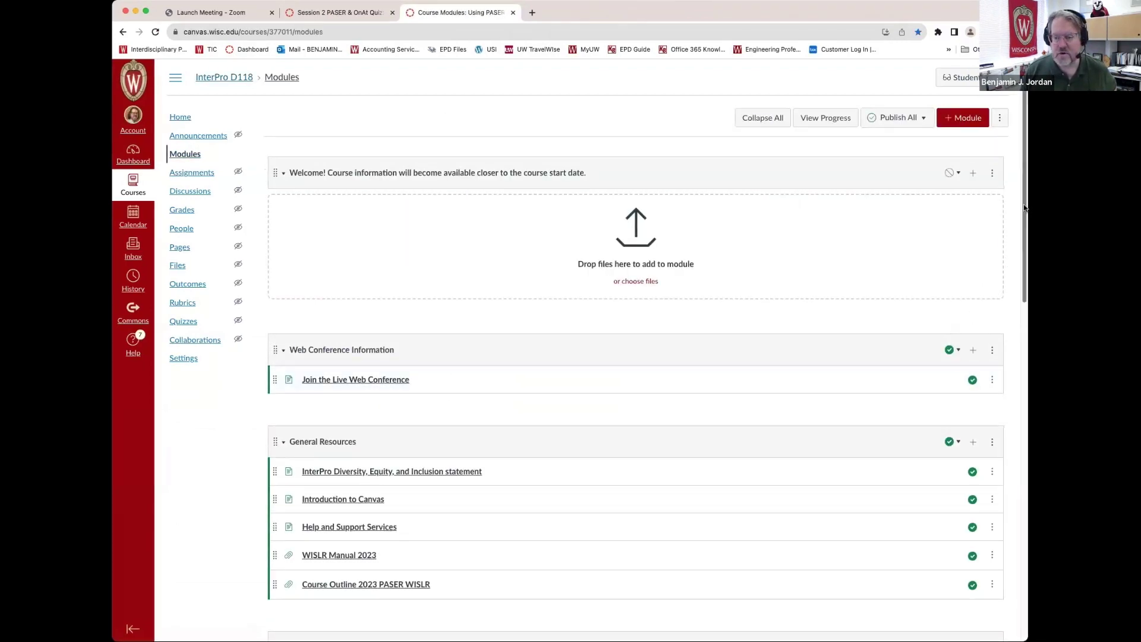
Look through the course modules, from General Resources to the presentations, manuals and quizzes listed under each session
scroll(1023, 204, down, 5)
scroll(636, 351, down, 6)
scroll(636, 350, up, 4)
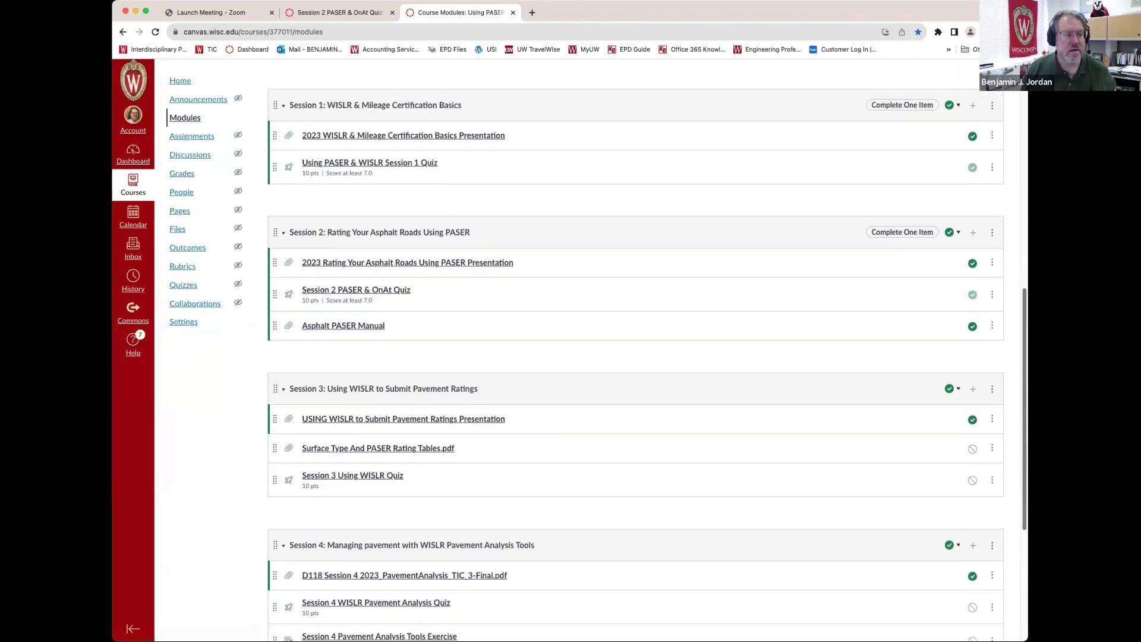
scroll(1017, 341, up, 2)
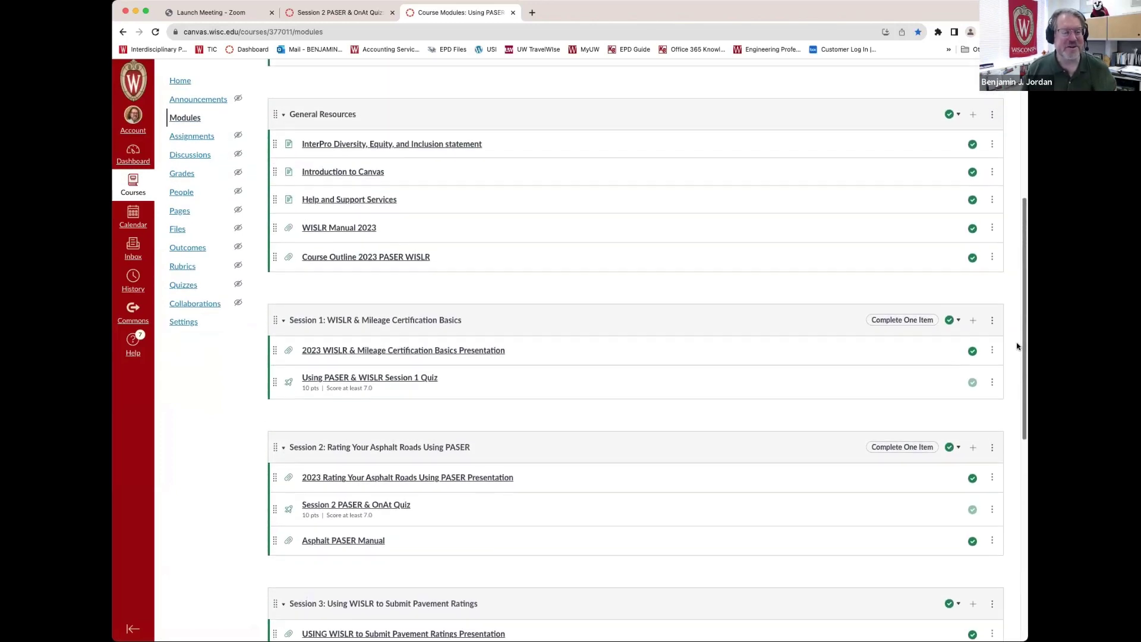
scroll(1015, 341, up, 4)
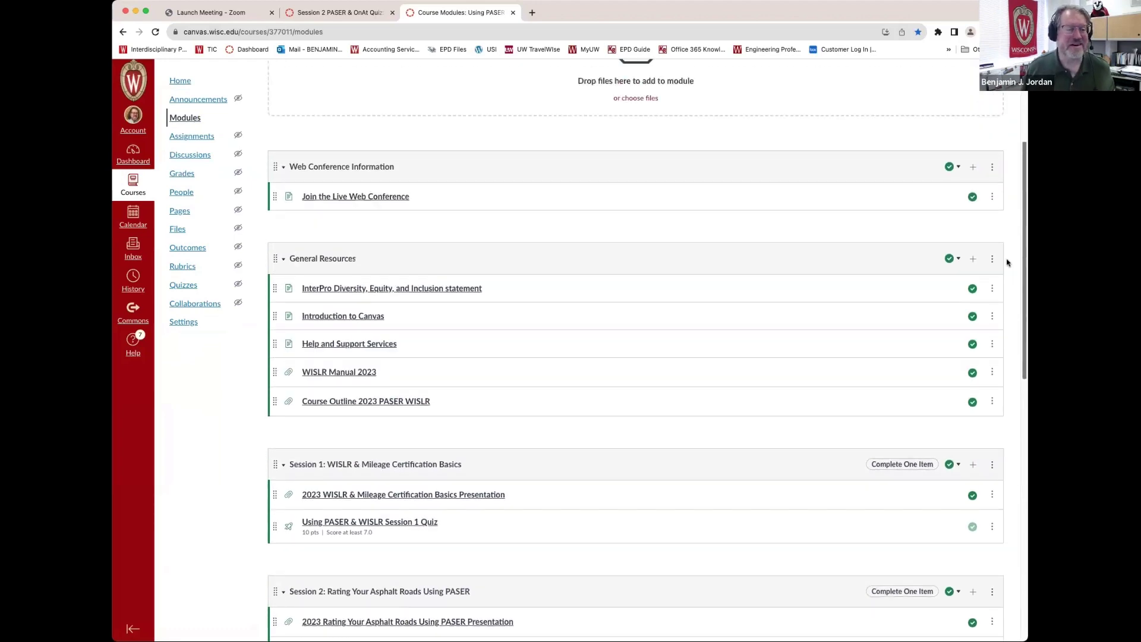
scroll(1016, 274, down, 5)
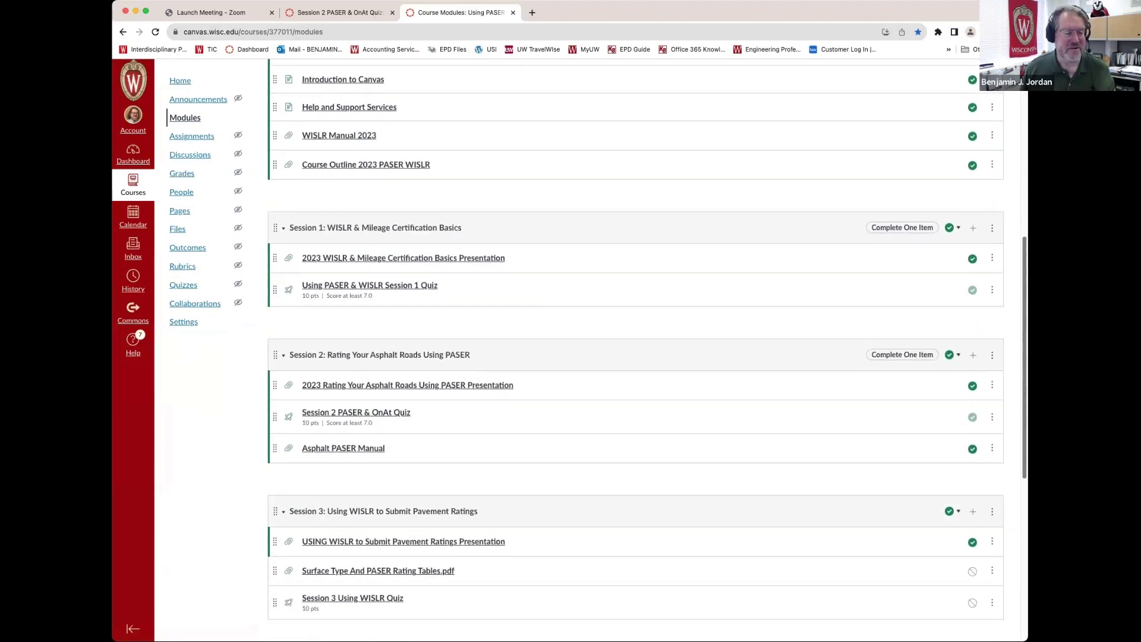
scroll(1016, 275, up, 3)
scroll(1026, 308, up, 2)
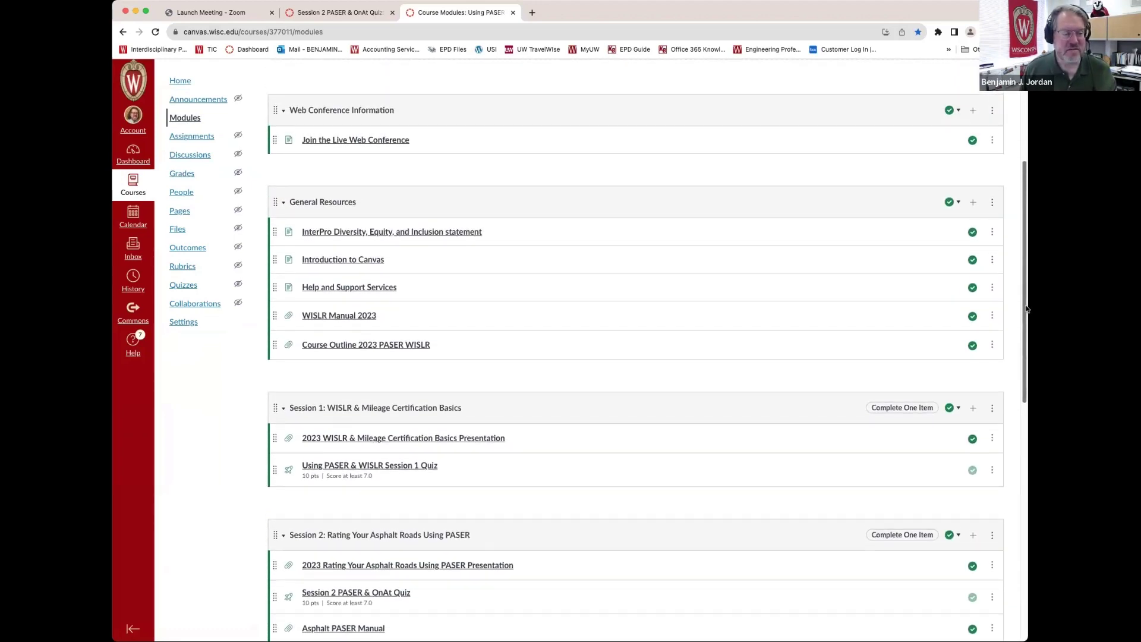
scroll(1008, 274, up, 5)
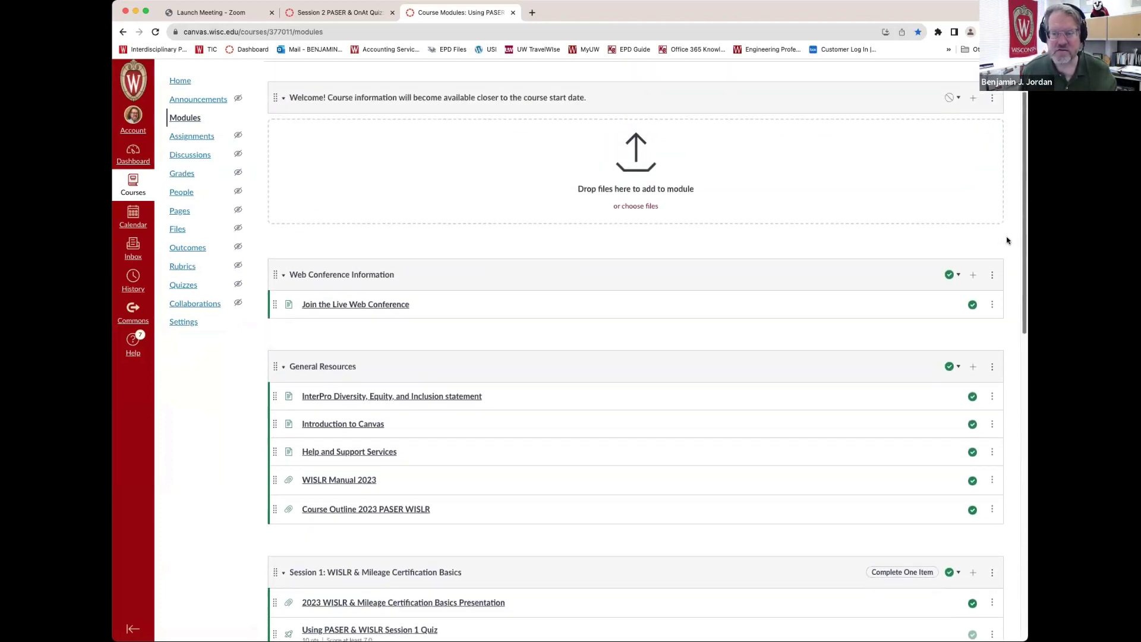
scroll(1003, 190, down, 3)
scroll(647, 351, down, 2)
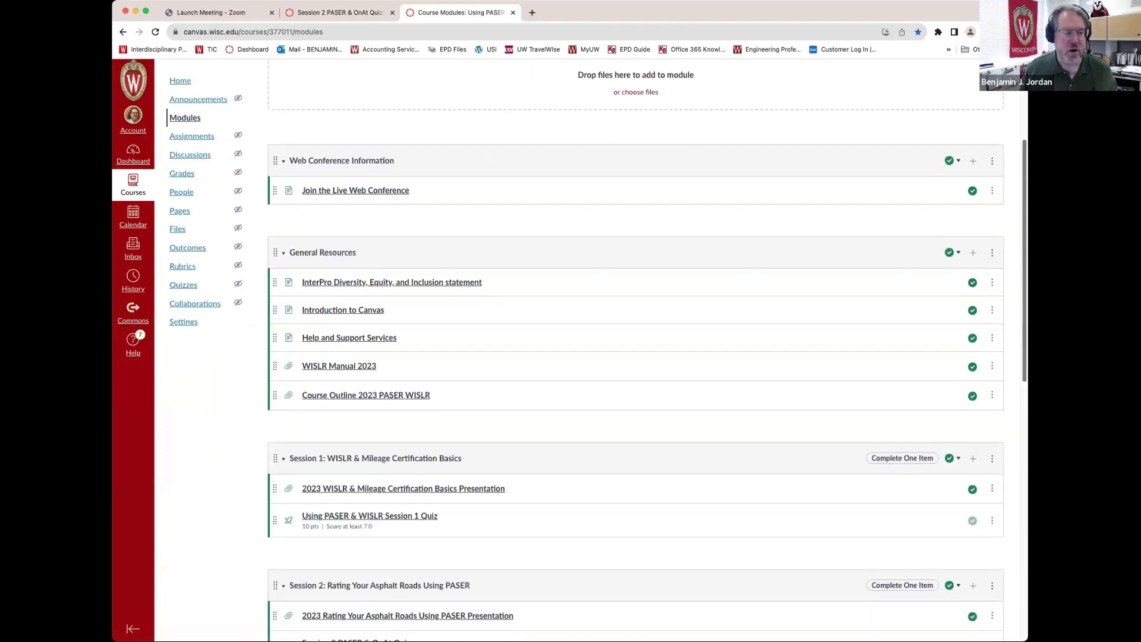
scroll(647, 351, down, 1)
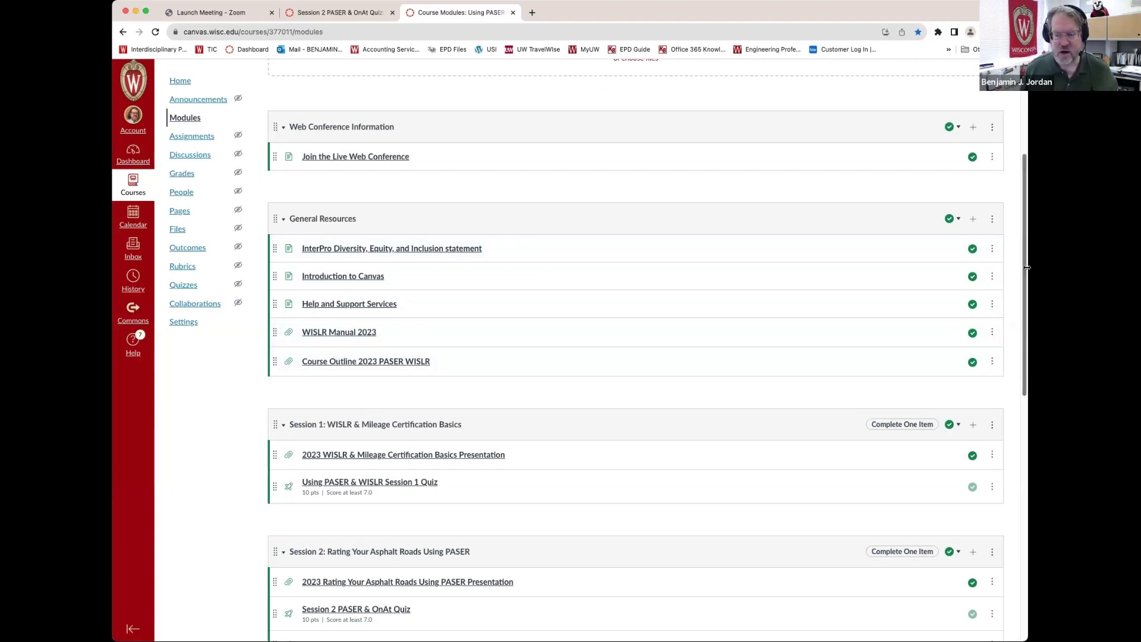
drag(1026, 273, 1028, 524)
scroll(965, 197, up, 20)
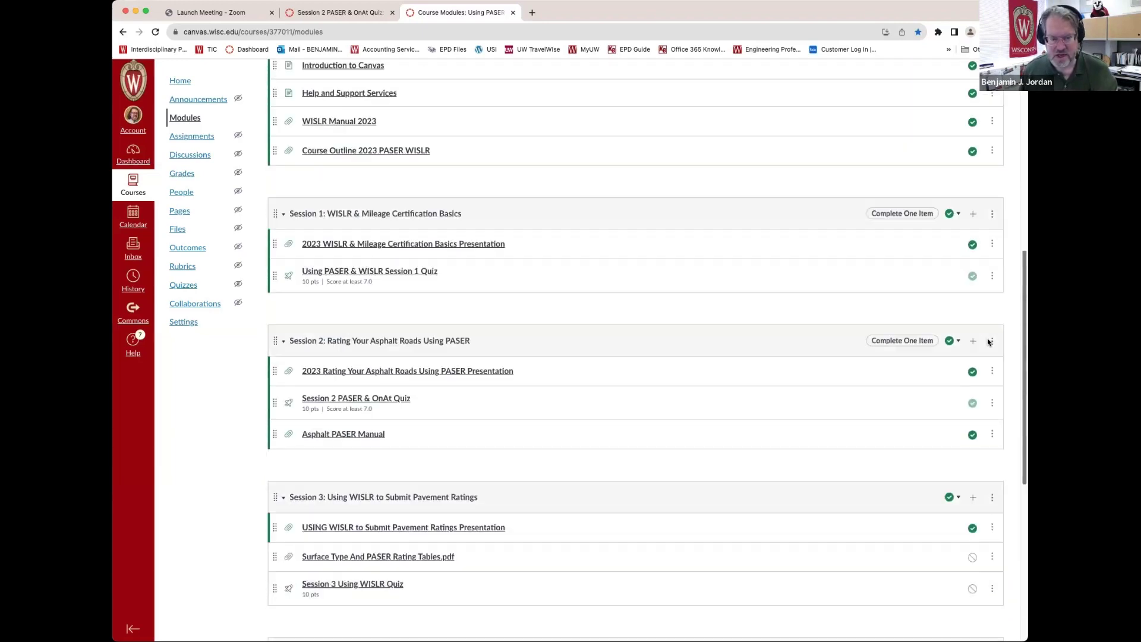
scroll(965, 197, down, 6)
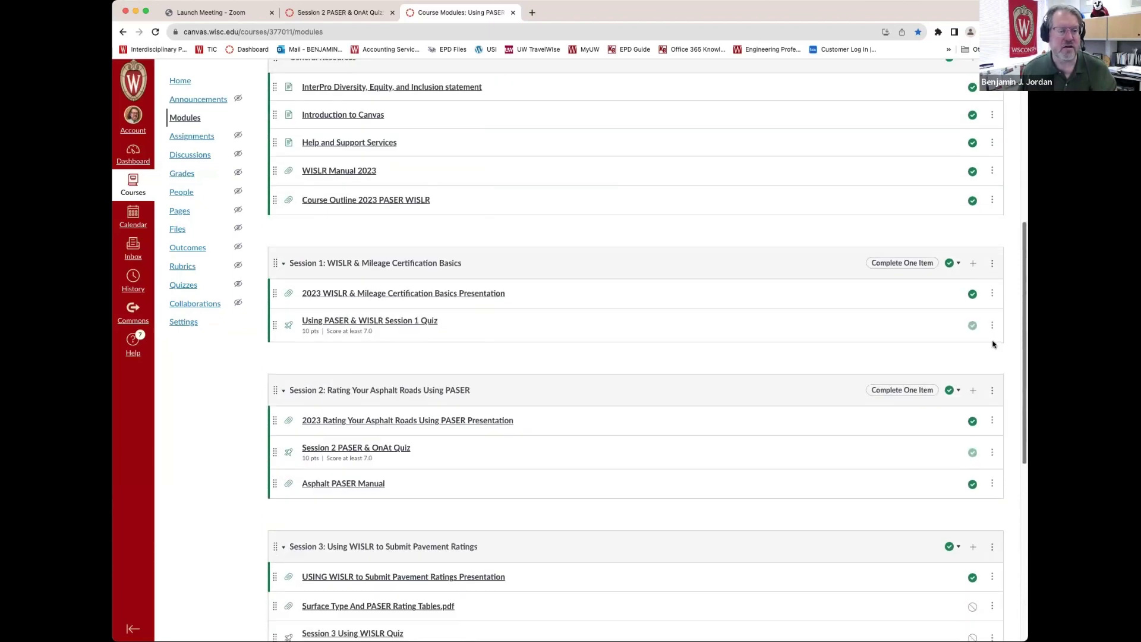
scroll(992, 343, up, 7)
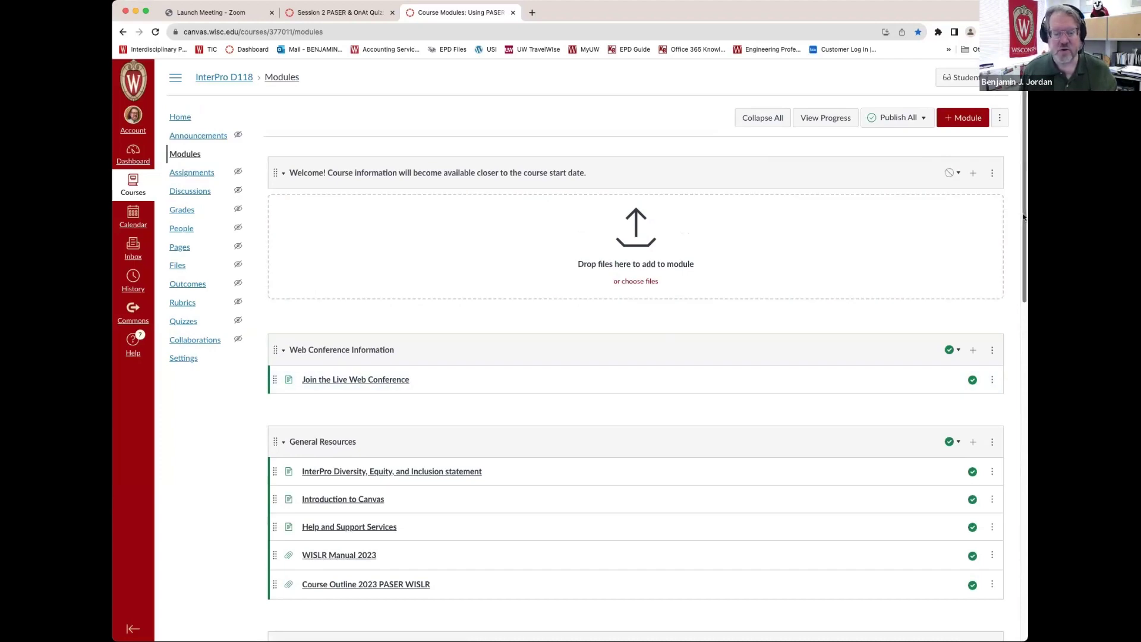
mouse_move(1025, 226)
mouse_down()
mouse_move(1024, 311)
mouse_move(1014, 214)
mouse_up()
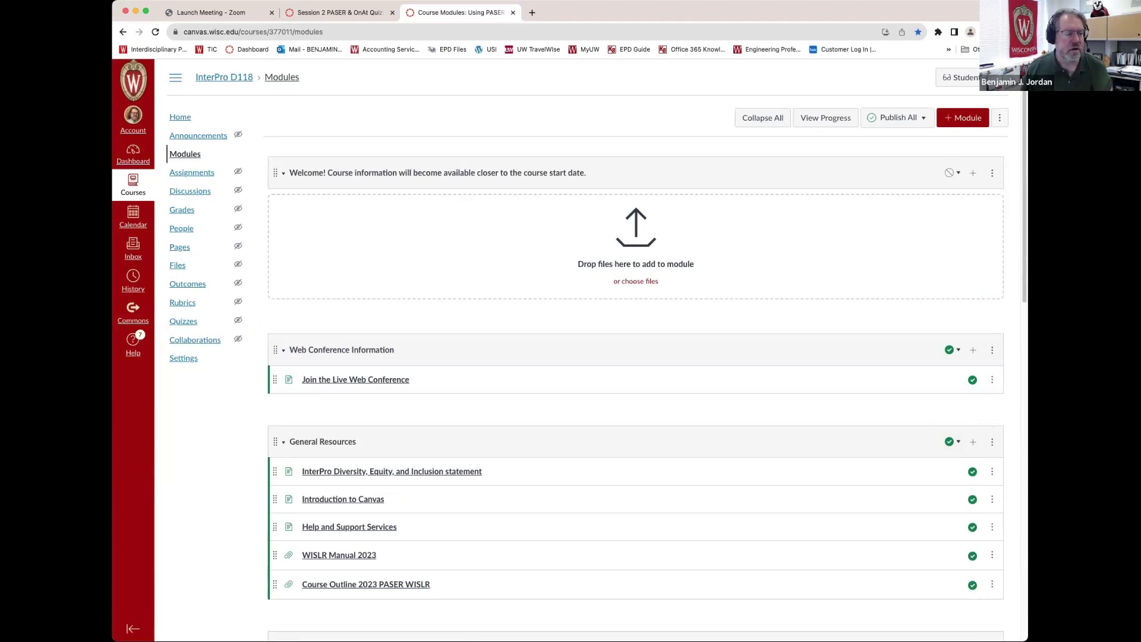
Open the course's list of quizzes
drag(189, 325, 191, 322)
click(192, 321)
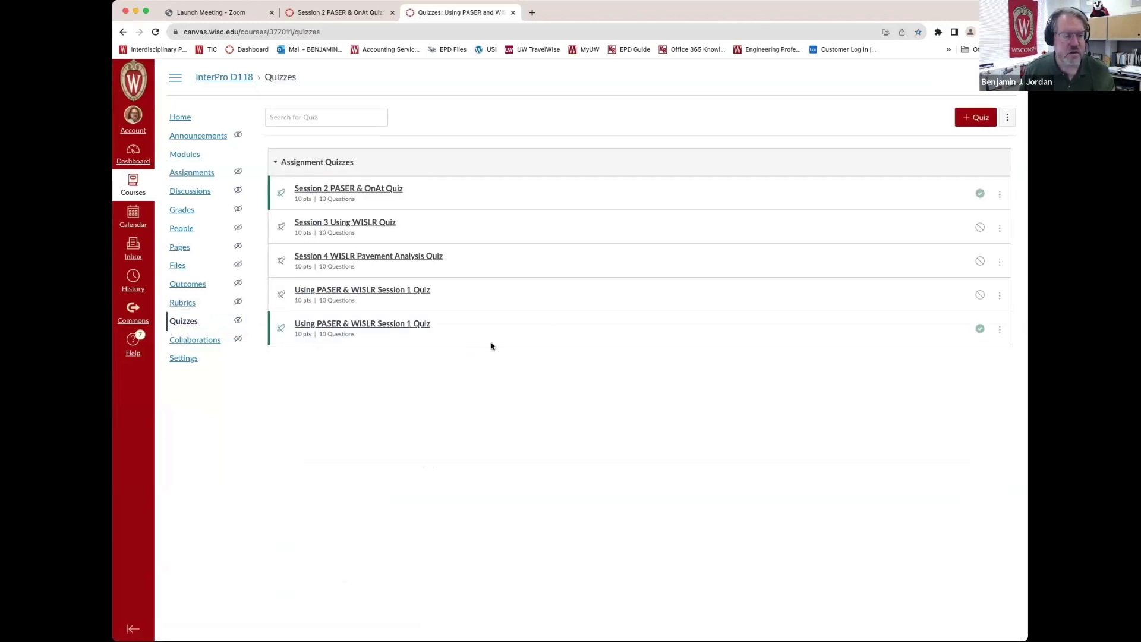
Try to view the unpublished Using PASER & WISLR Session 1 Quiz as a student, and leave Student View
click(409, 297)
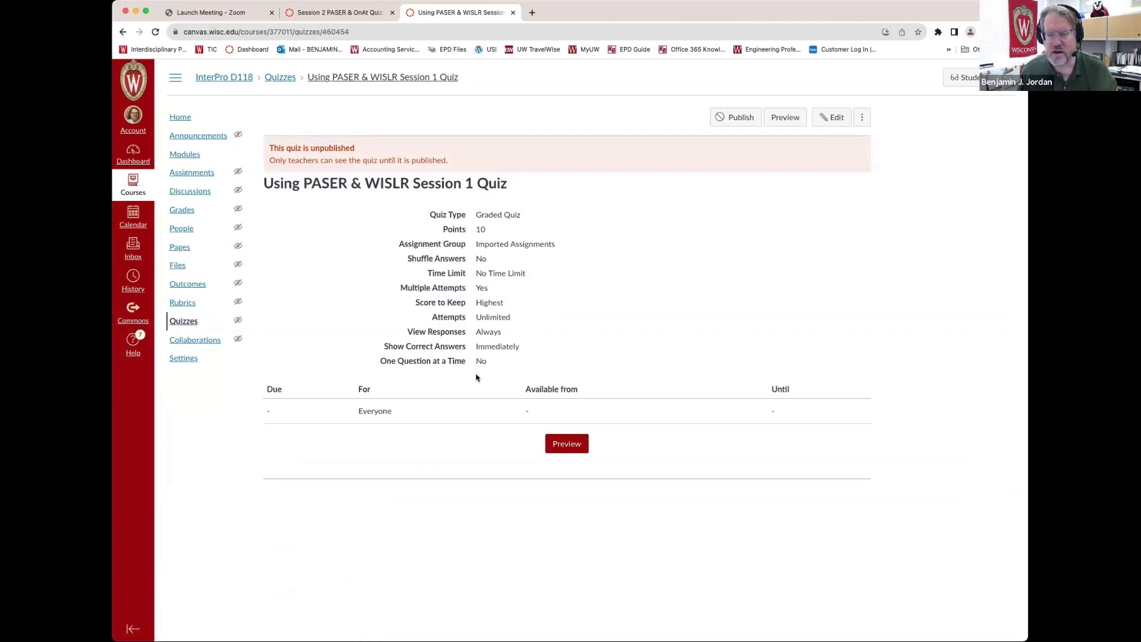
click(974, 77)
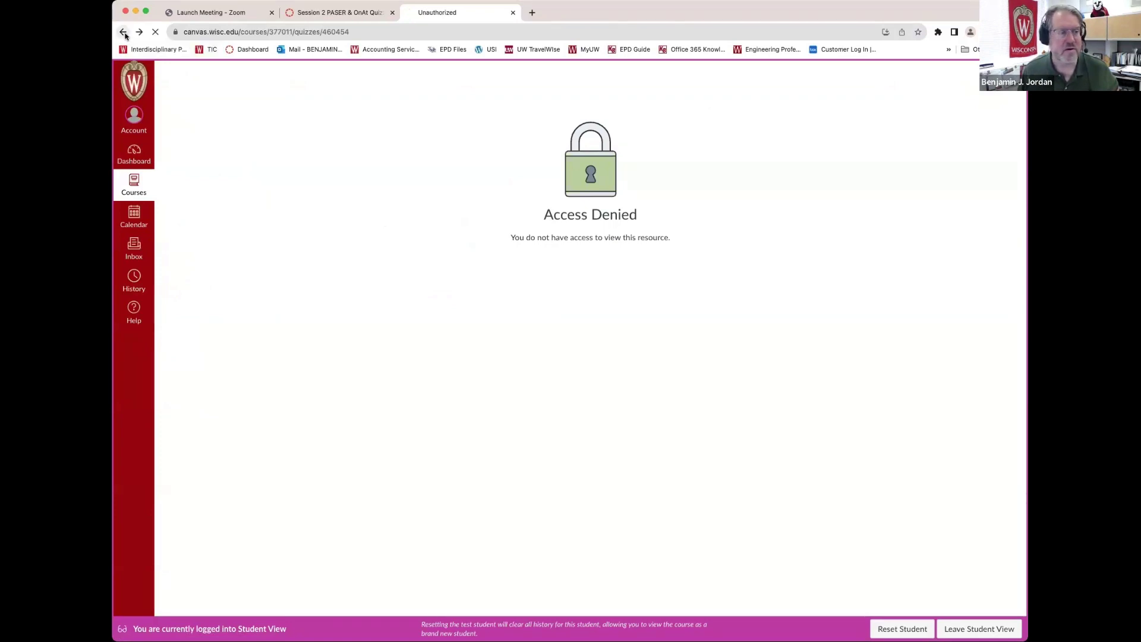
click(123, 34)
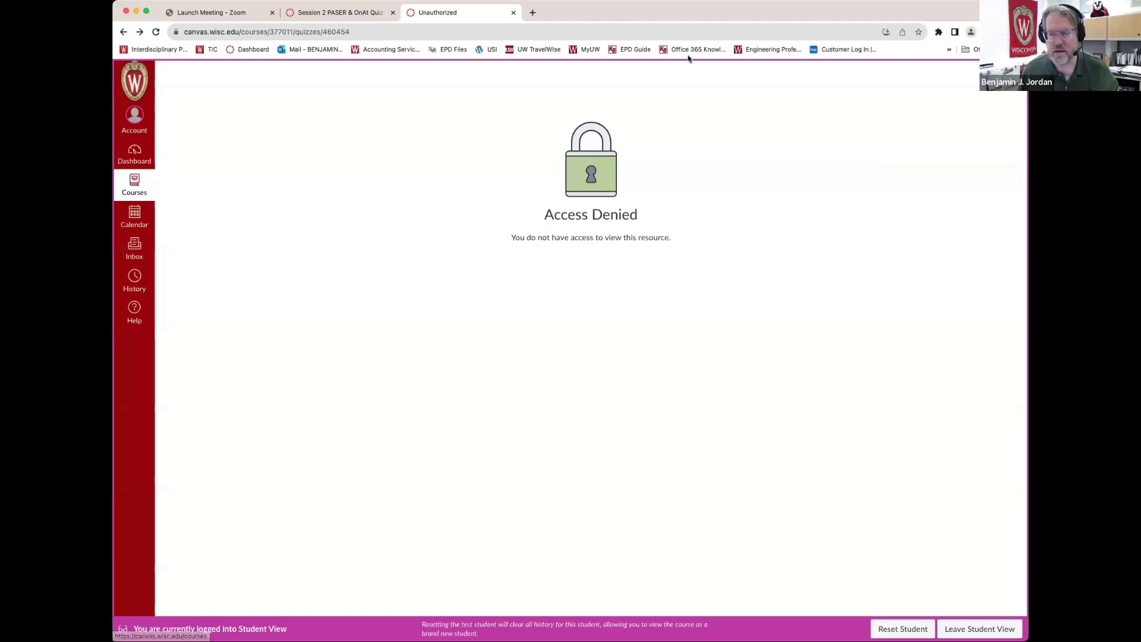
click(963, 622)
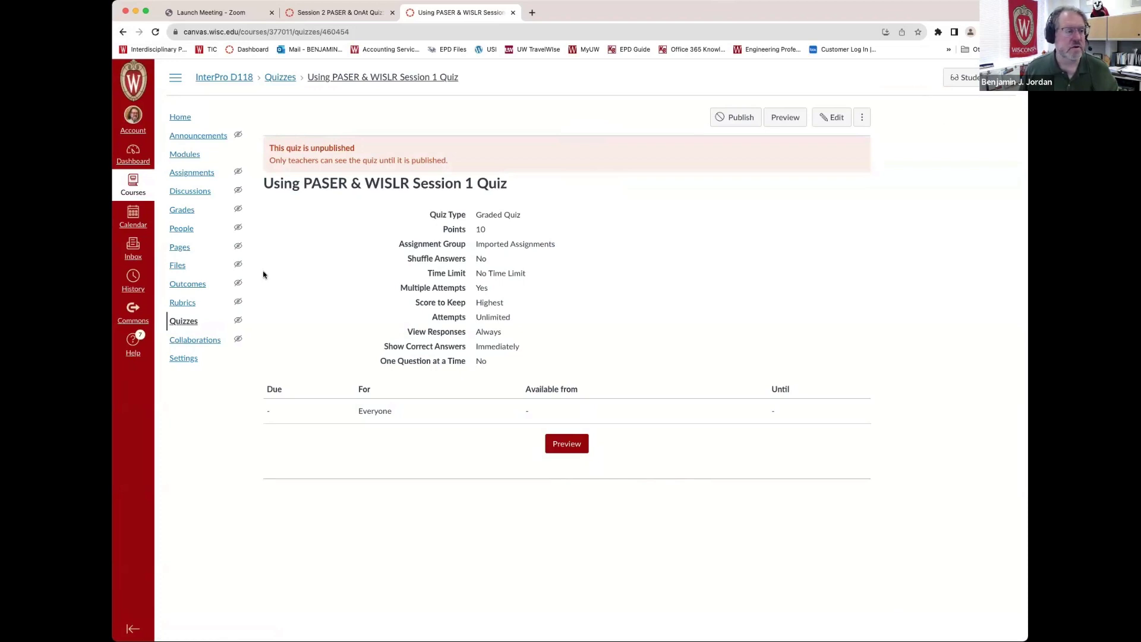
Open the Using PASER & WISLR Session 1 Quiz from the course gradebook and show its quiz statistics
click(191, 215)
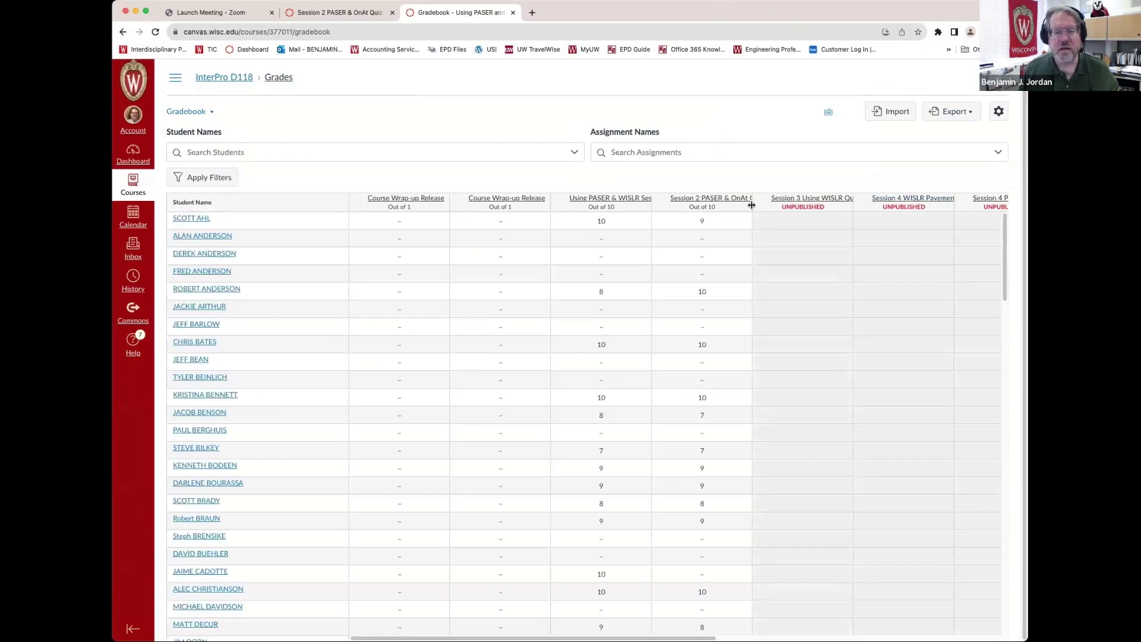
click(603, 202)
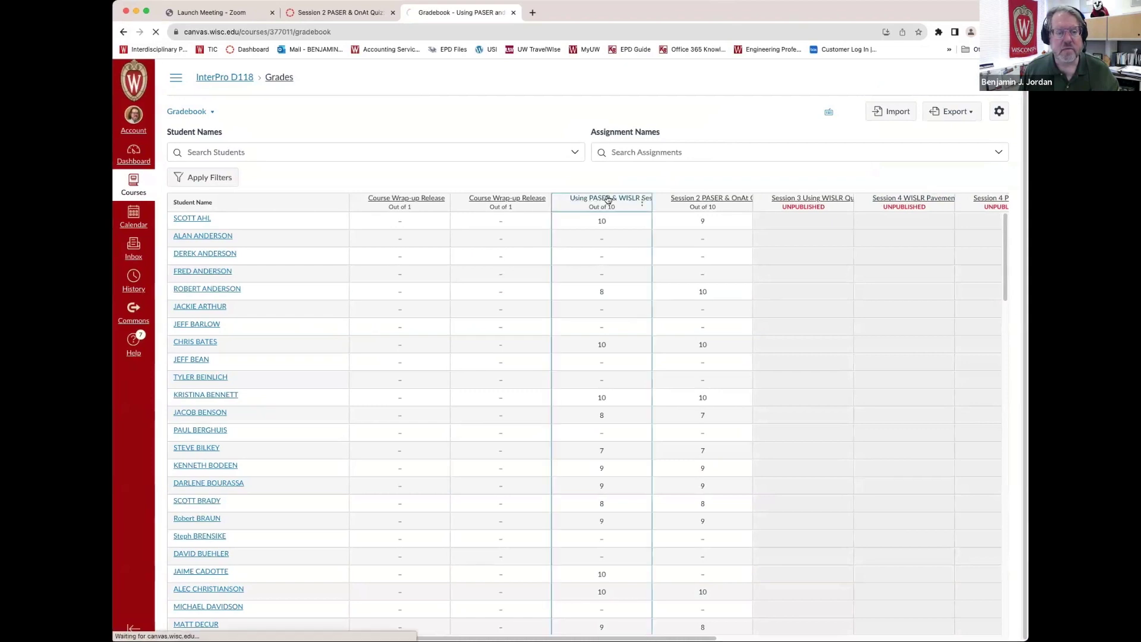
click(937, 138)
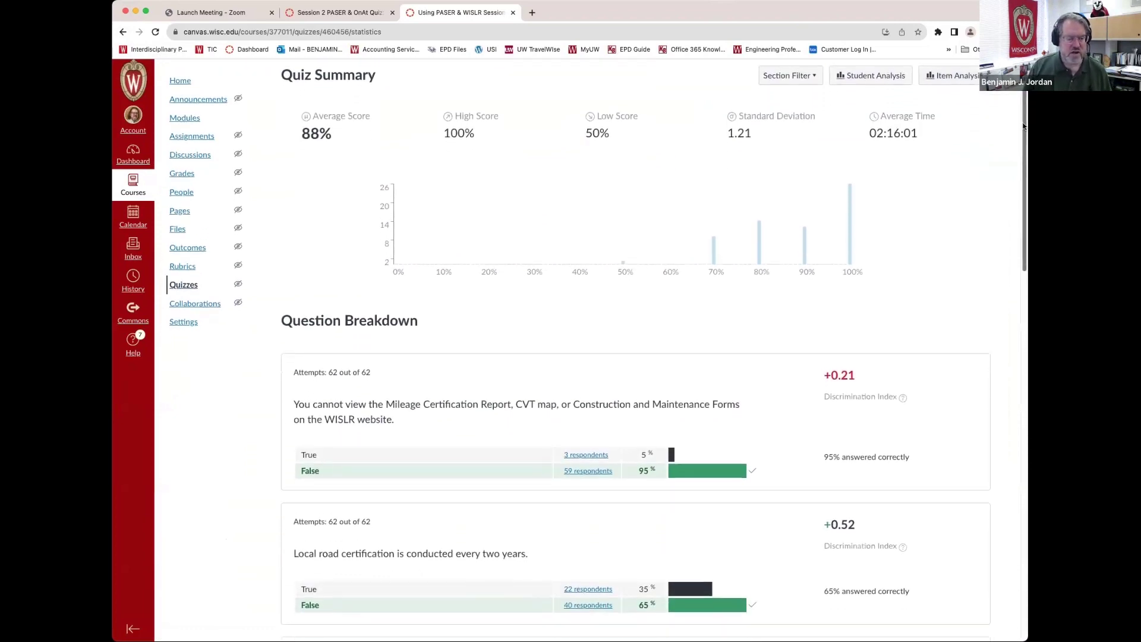
Review the Session 1 quiz's question breakdown, from the Mileage Certification Report question through the WAMS and WISLR access questions
drag(1023, 103, 1023, 160)
scroll(1023, 159, down, 2)
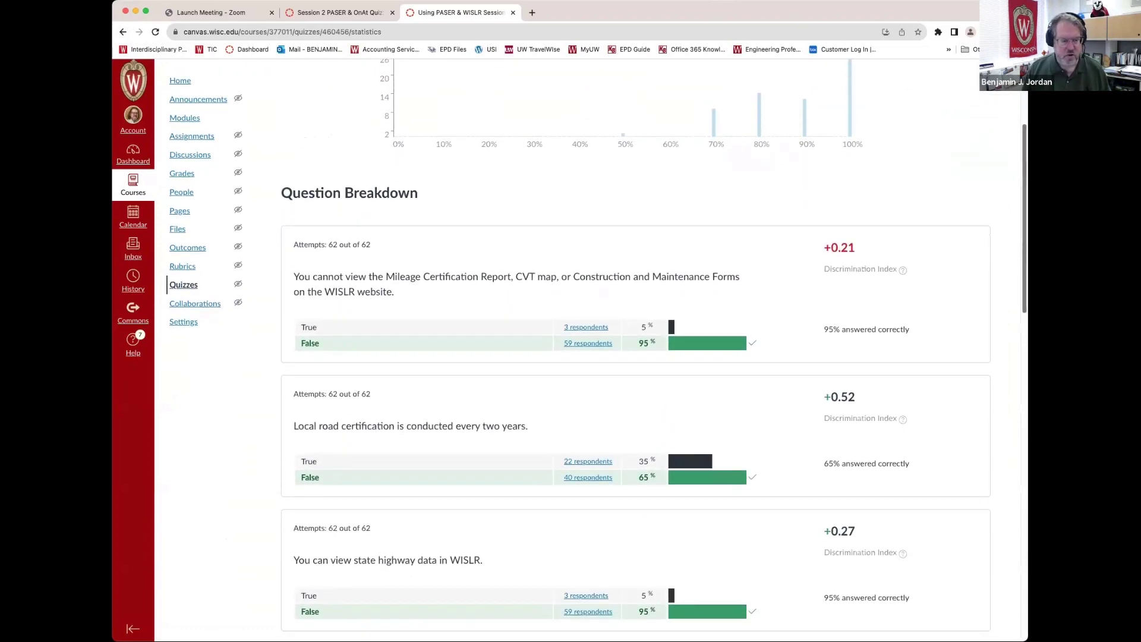
scroll(633, 350, down, 1)
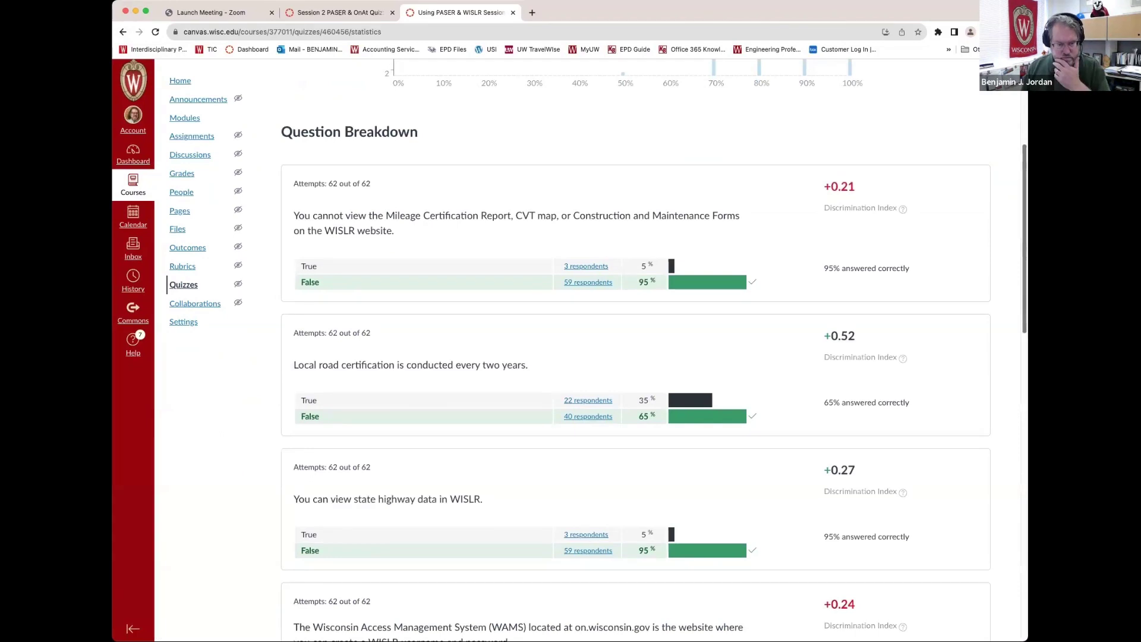
scroll(635, 351, down, 1)
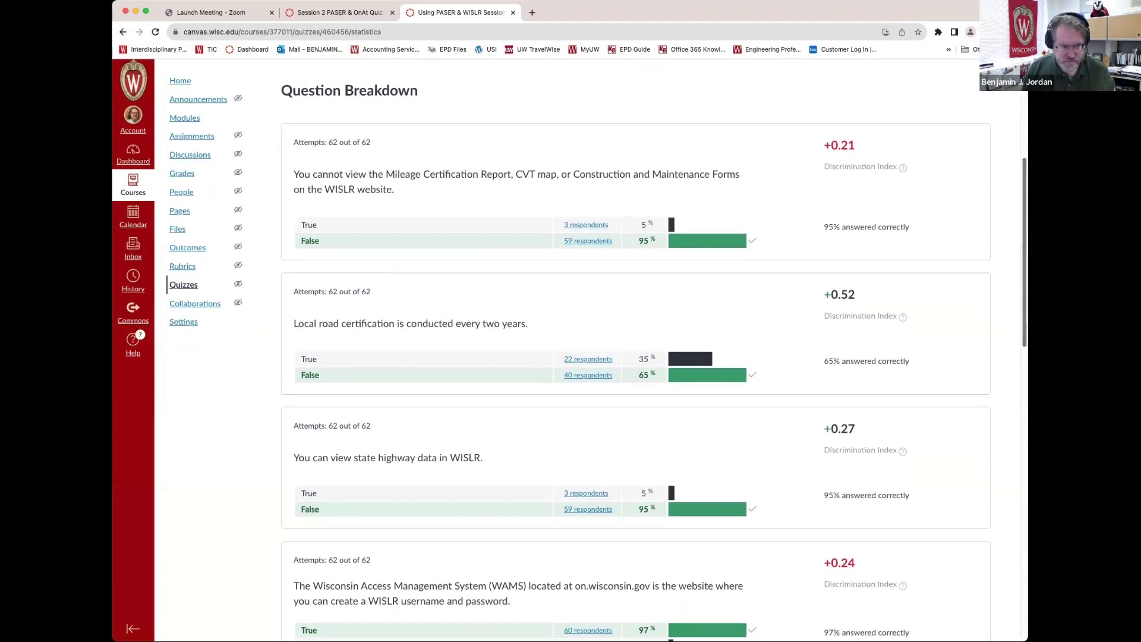
scroll(633, 350, up, 1)
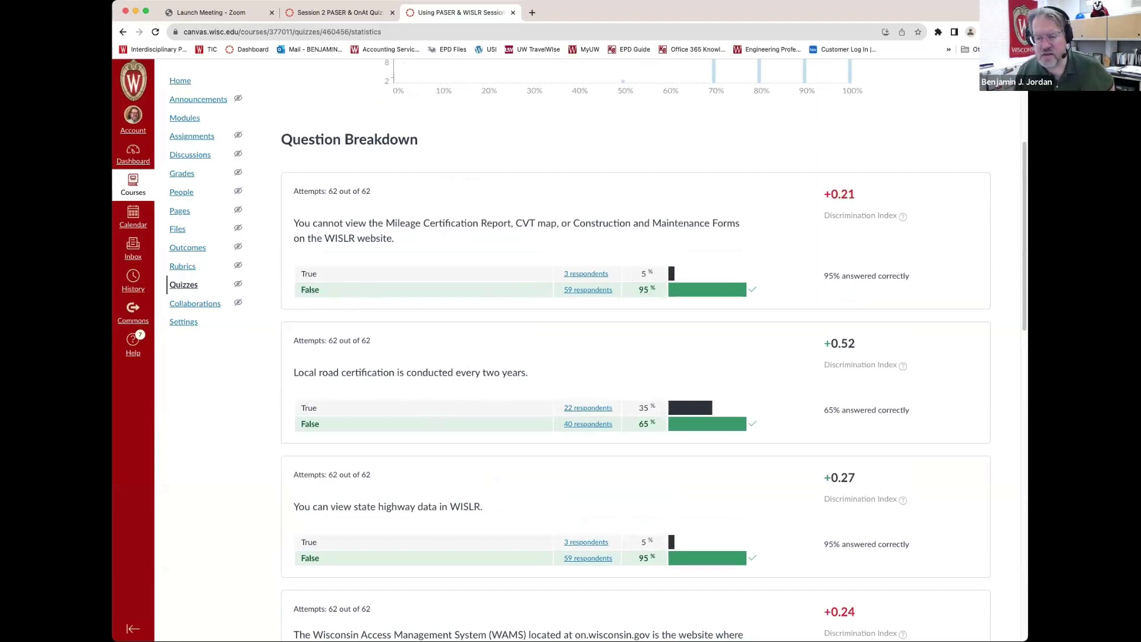
drag(1024, 198, 1004, 299)
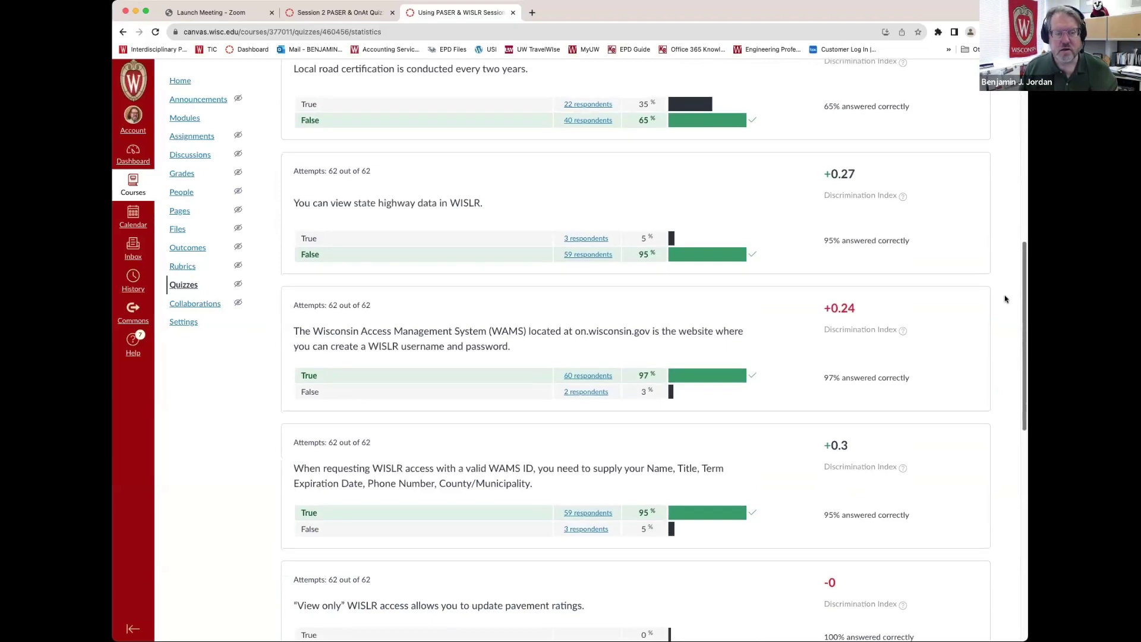
scroll(1007, 300, down, 1)
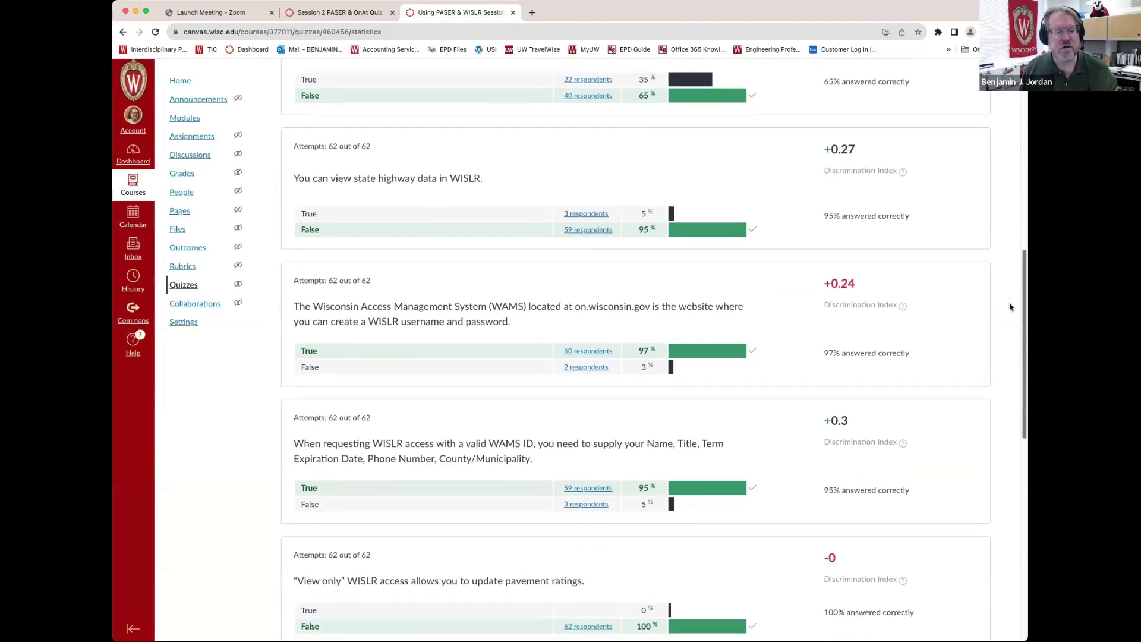
scroll(1010, 307, down, 4)
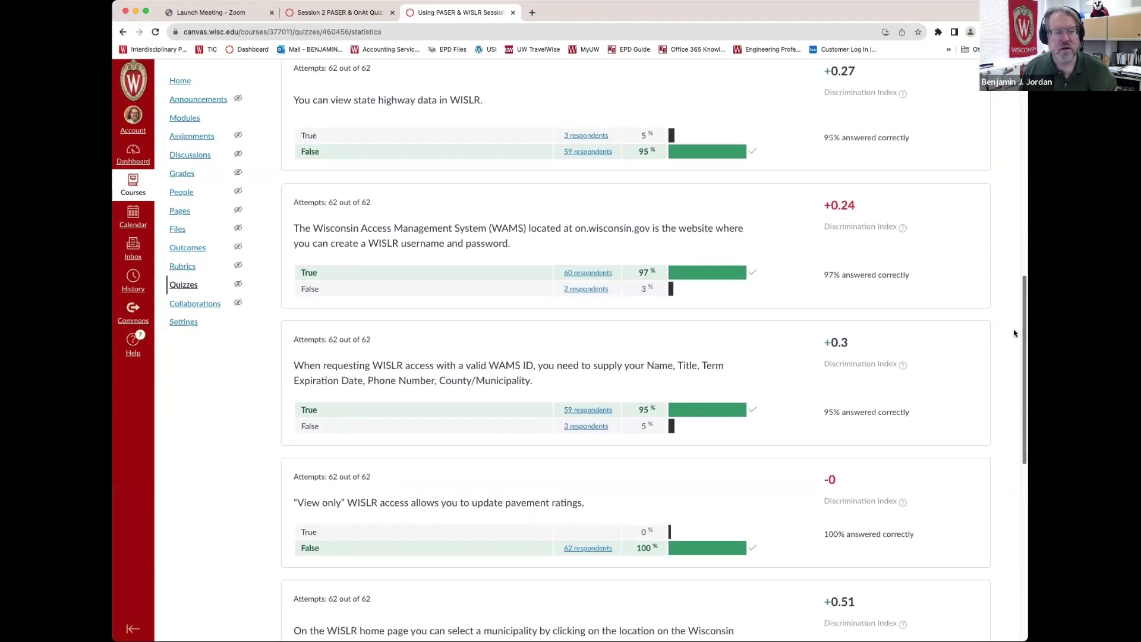
scroll(1015, 338, down, 1)
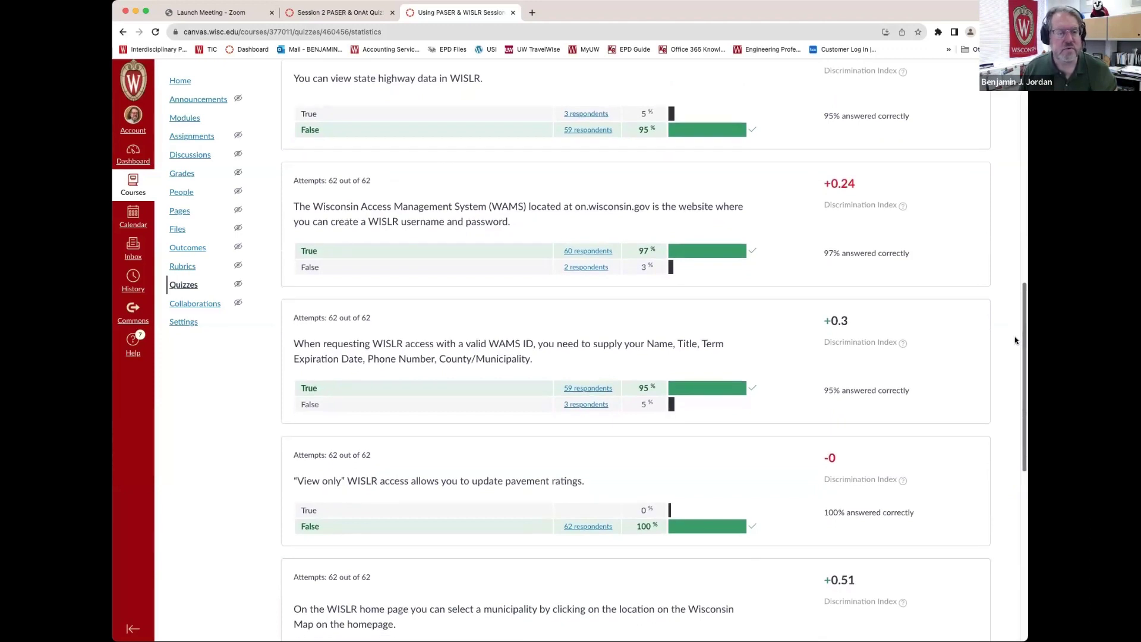
scroll(1015, 340, down, 1)
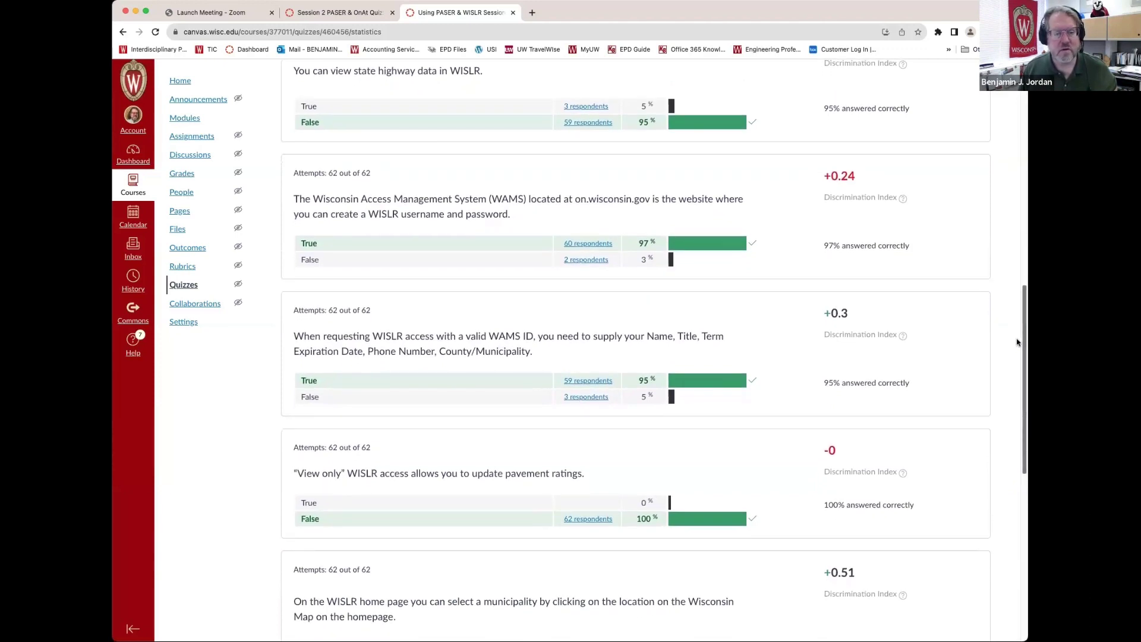
scroll(1013, 340, up, 1)
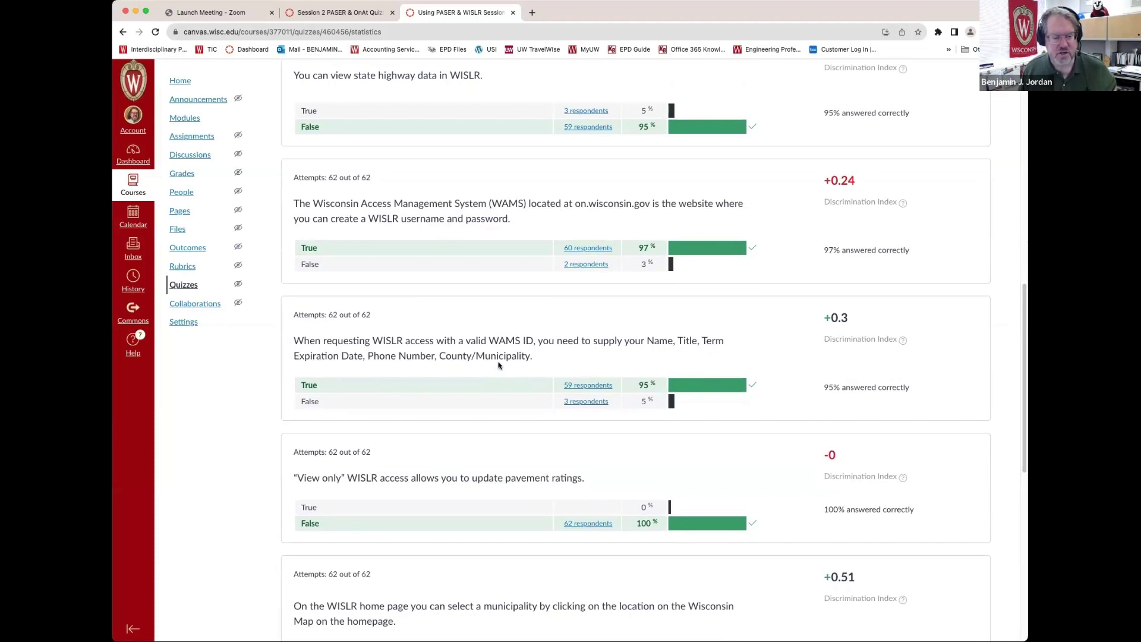
Review the remaining Session 1 questions on municipality selection, View by Intersection, map printing and route comments
scroll(1023, 309, down, 3)
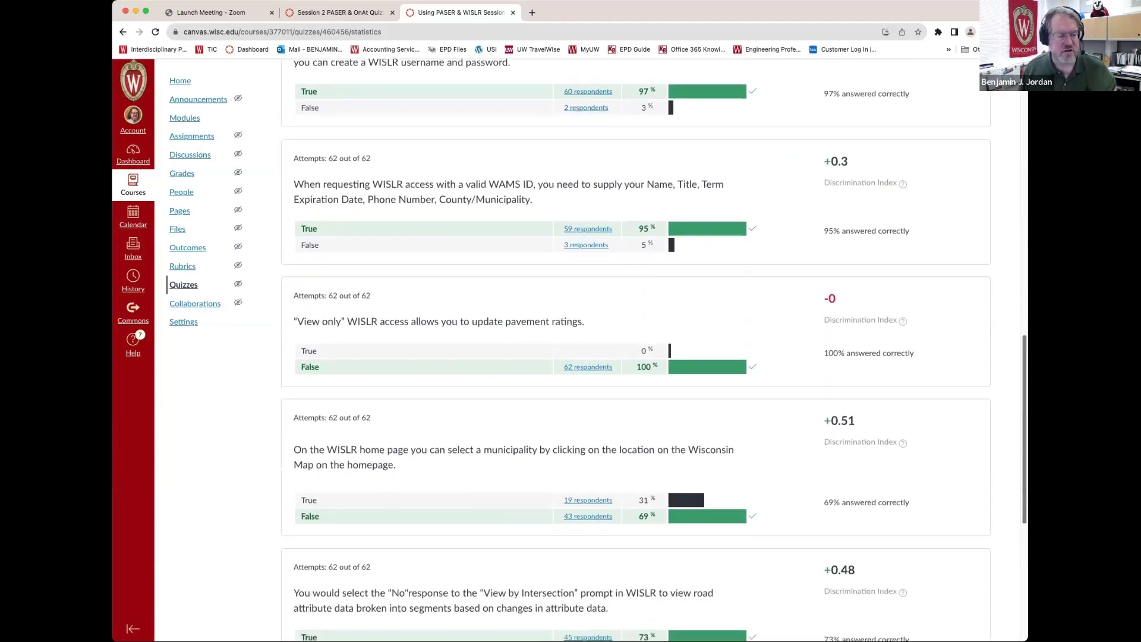
scroll(635, 352, down, 2)
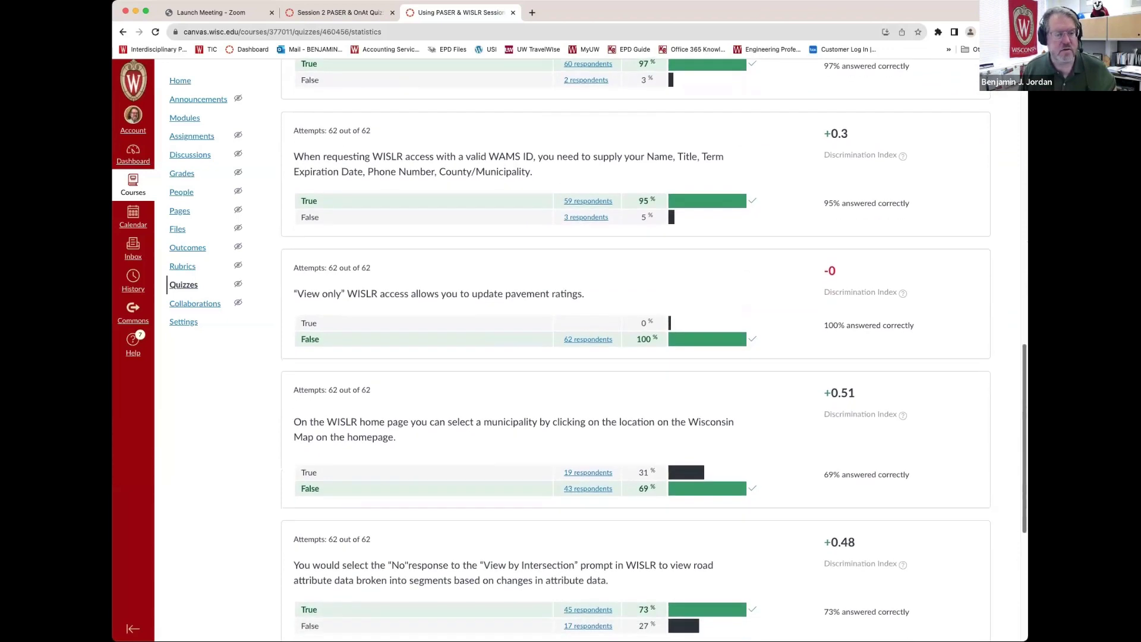
scroll(1028, 395, down, 2)
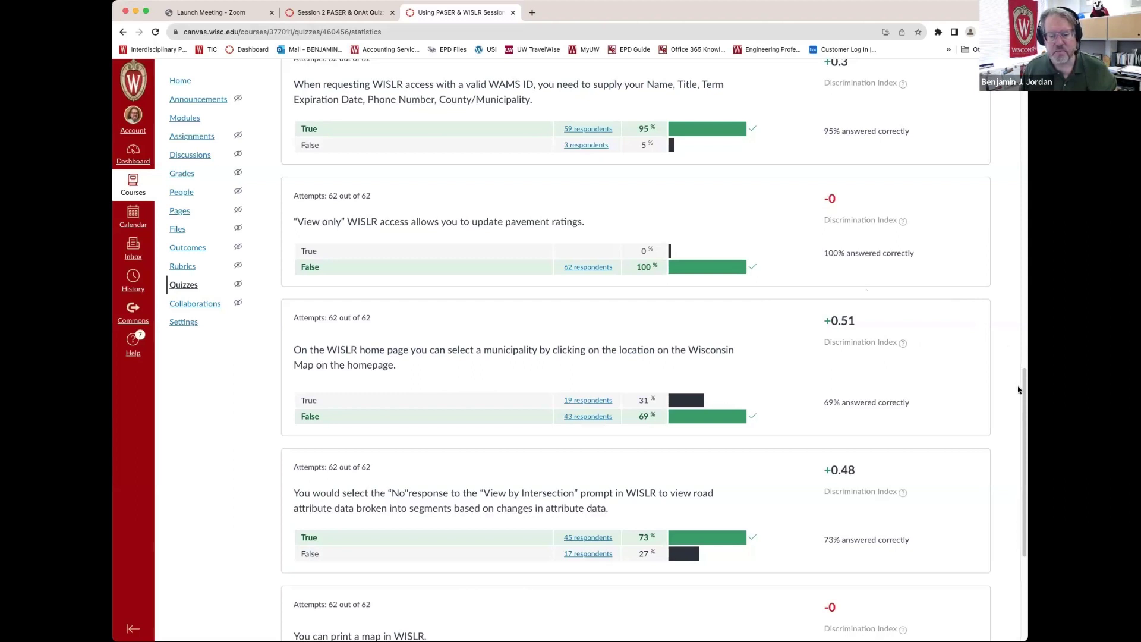
scroll(1023, 404, down, 3)
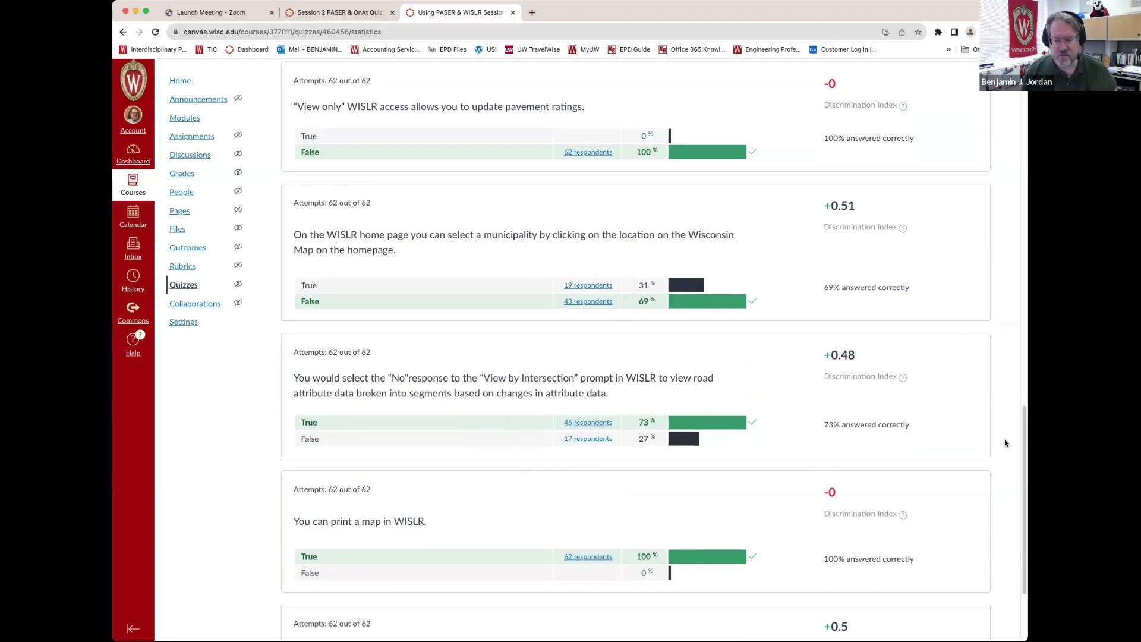
drag(1022, 418, 1013, 495)
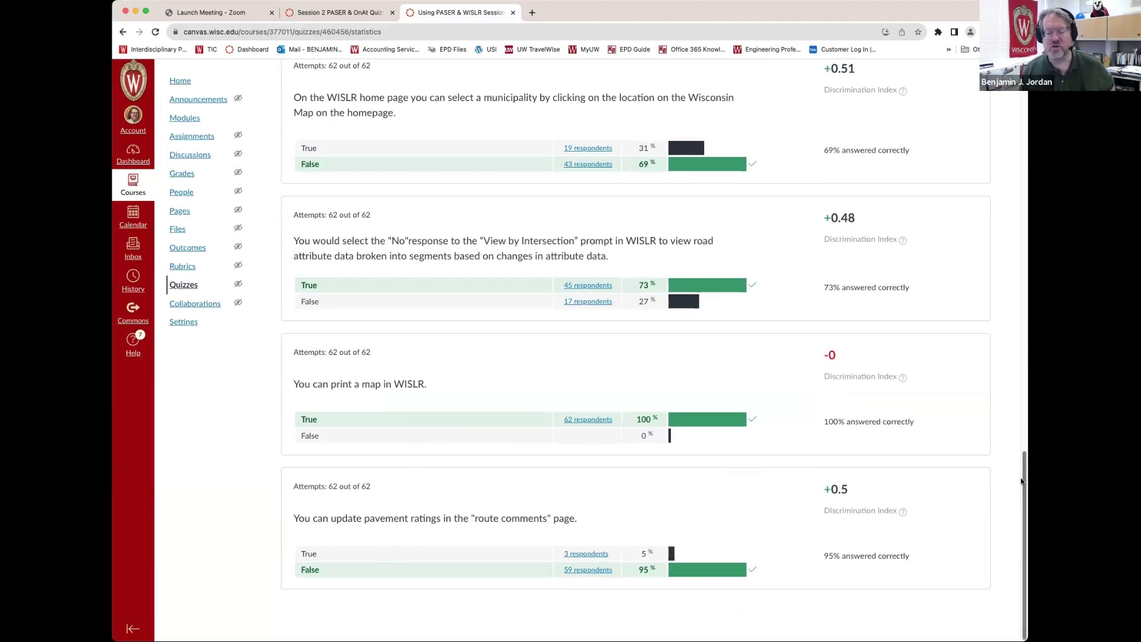
Return to the gradebook, open the Session 2 PASER & OnAt Quiz and show its quiz statistics
drag(1022, 481, 938, 81)
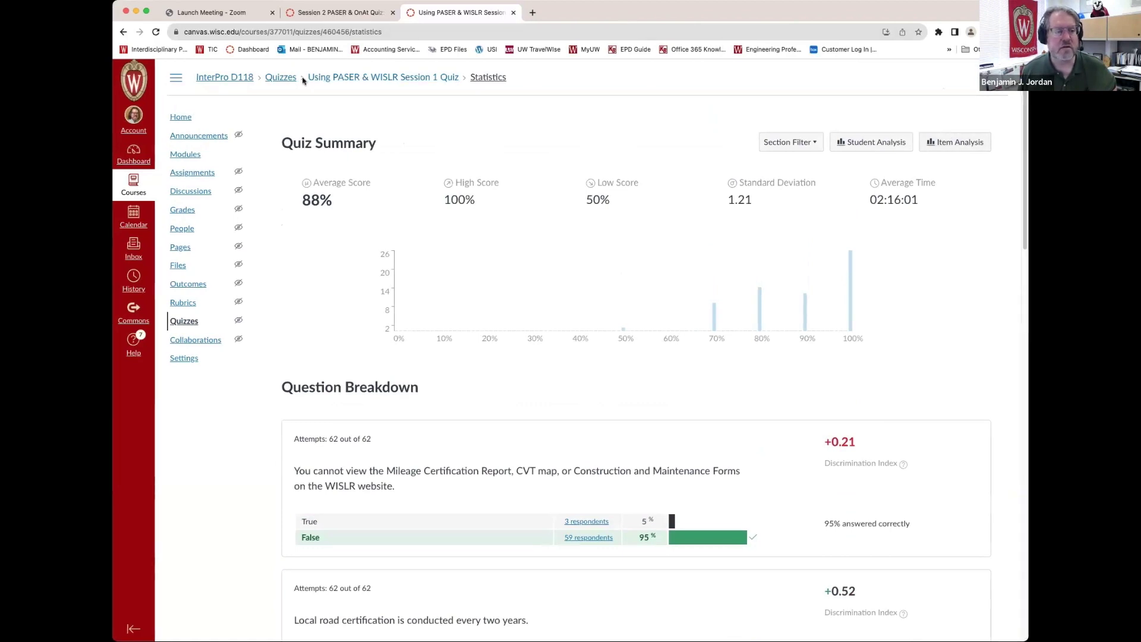
click(267, 79)
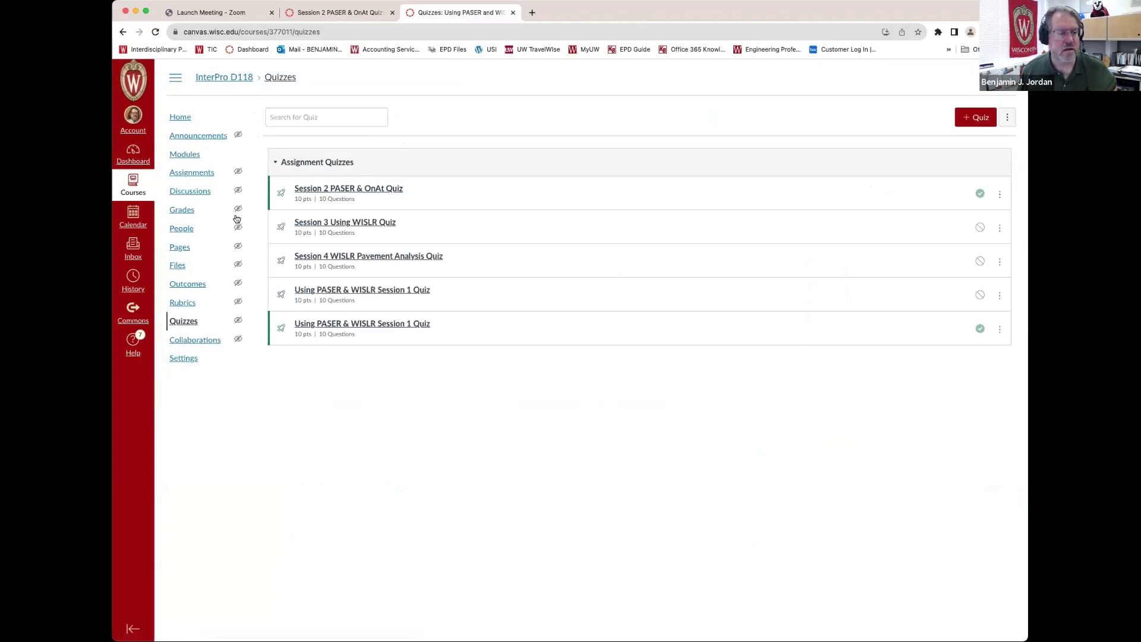
click(174, 211)
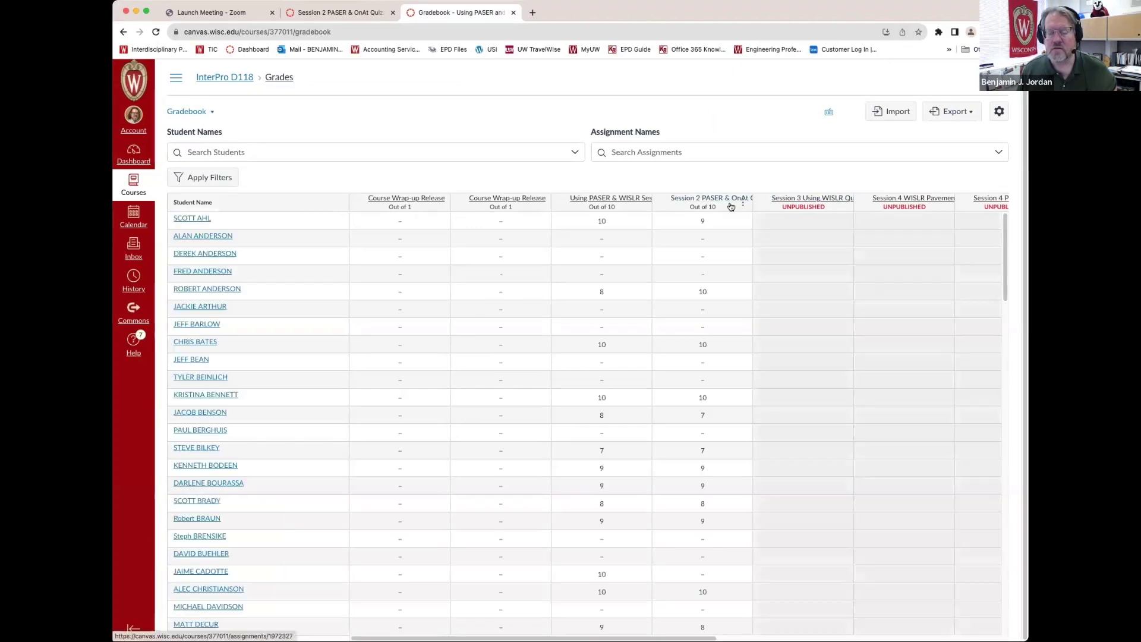
click(710, 198)
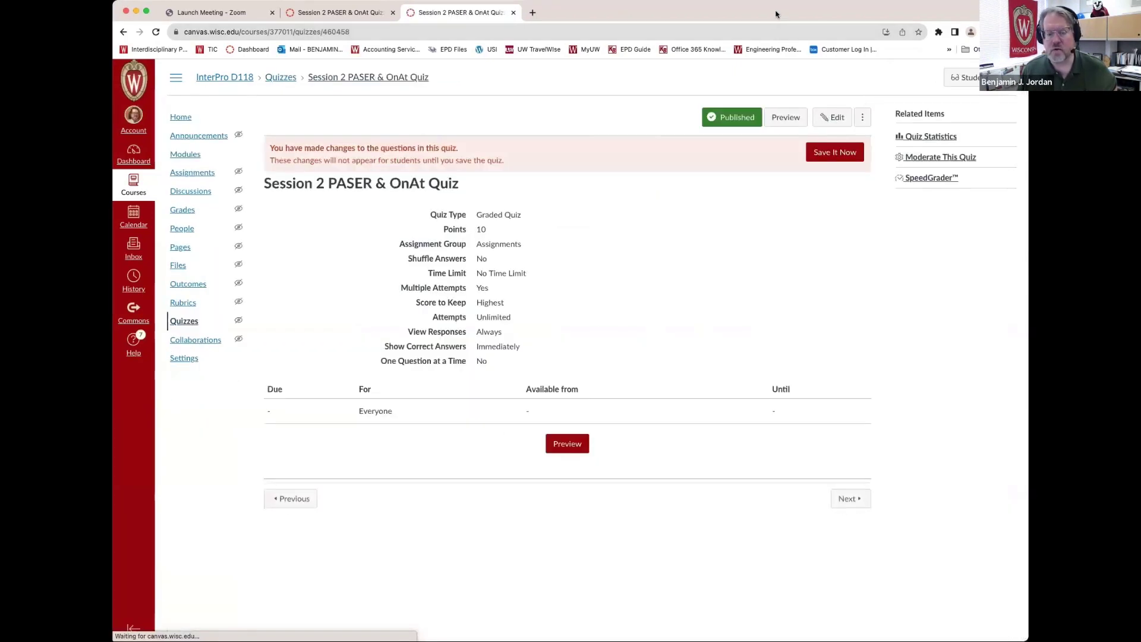
click(935, 142)
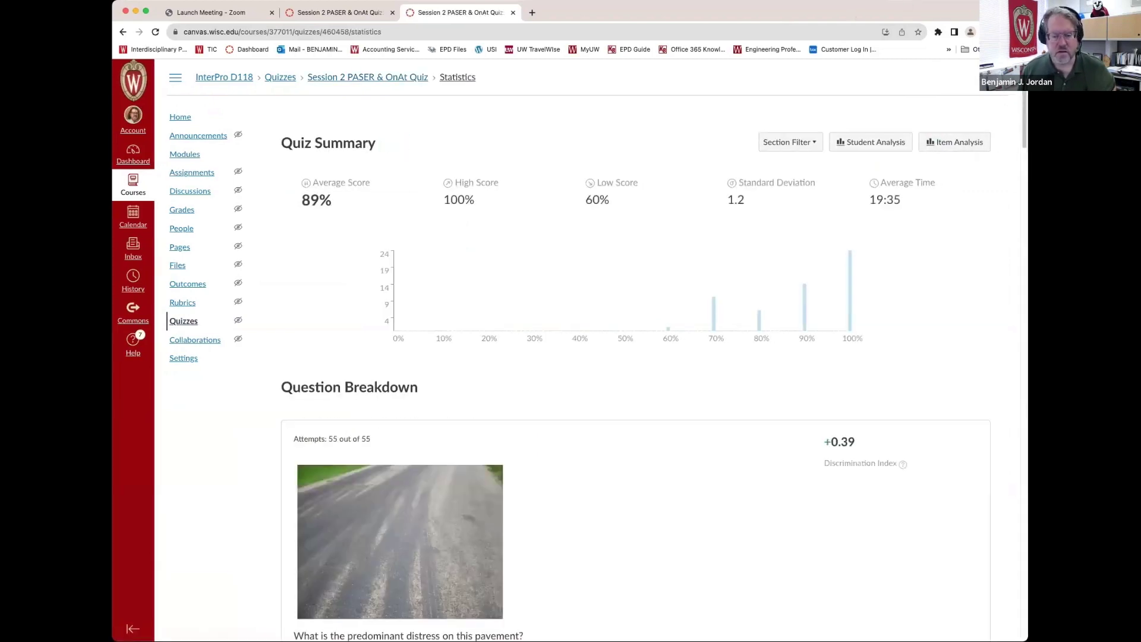
Review the Session 2 quiz's distress and PASER rating questions for the flushing pavement and the transverse-cracked road
scroll(587, 349, down, 5)
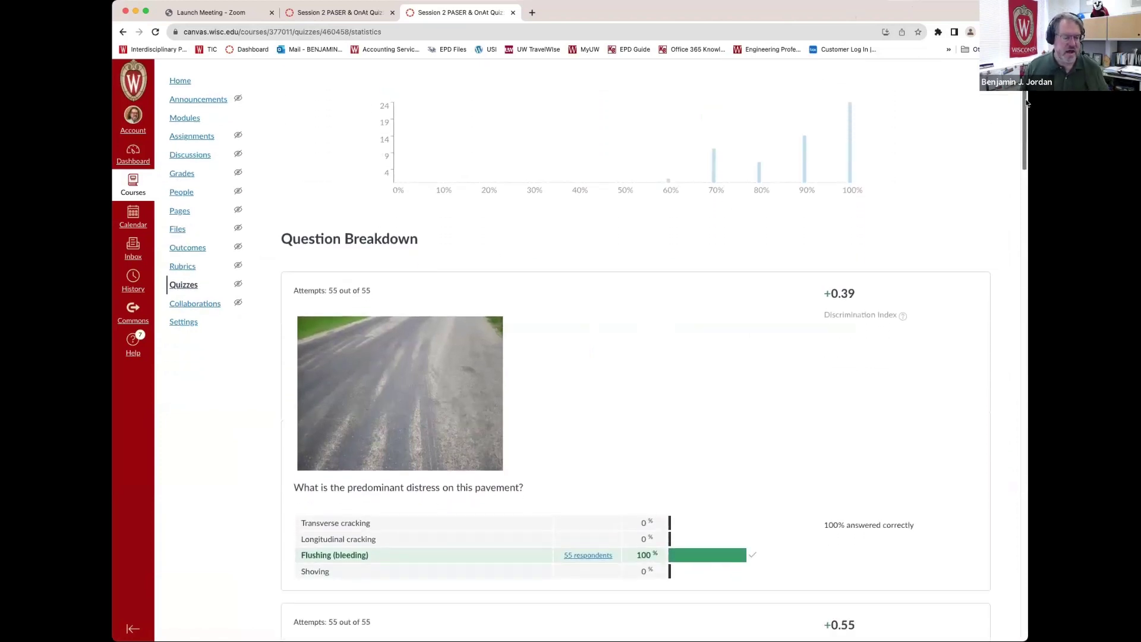
scroll(635, 350, down, 1)
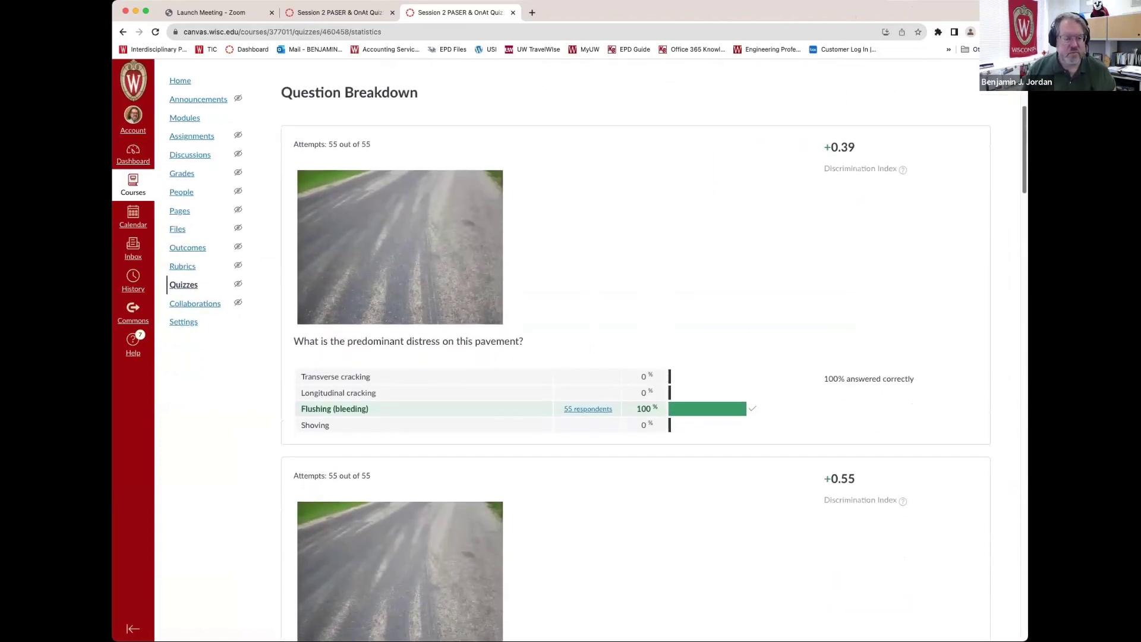
scroll(635, 350, down, 3)
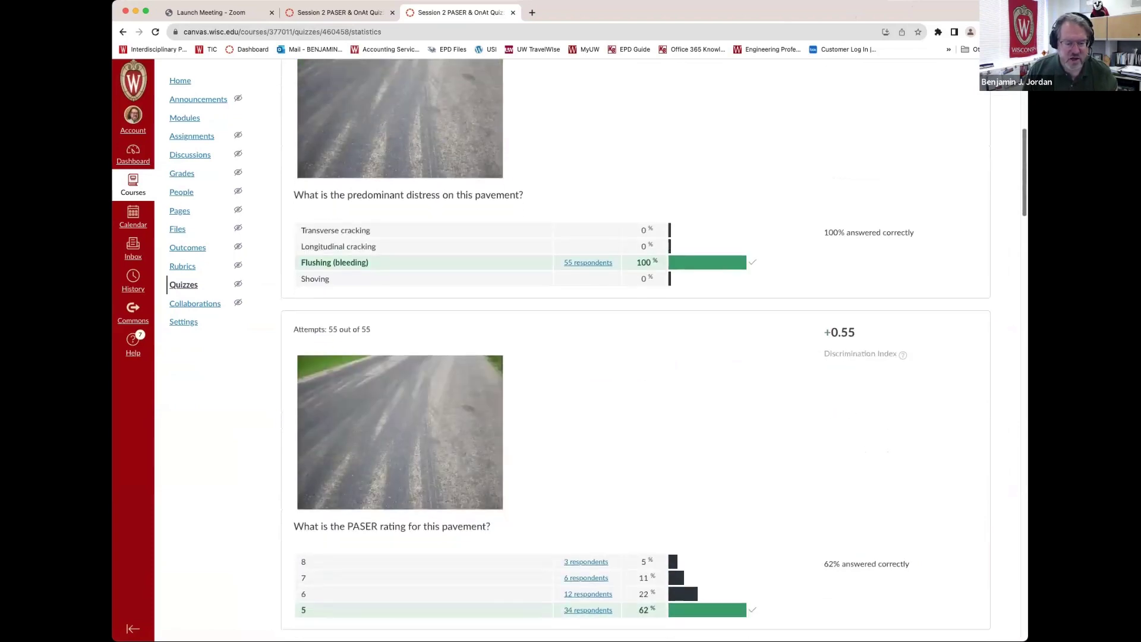
scroll(1023, 152, down, 2)
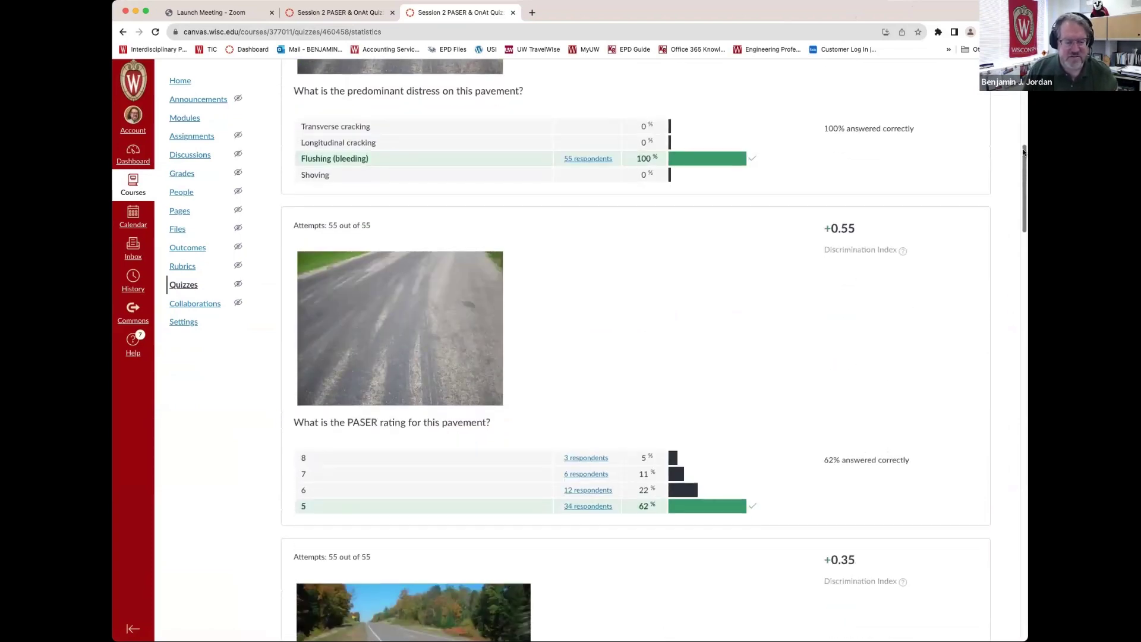
mouse_move(1023, 152)
mouse_down()
mouse_move(1016, 131)
mouse_move(1022, 169)
mouse_up()
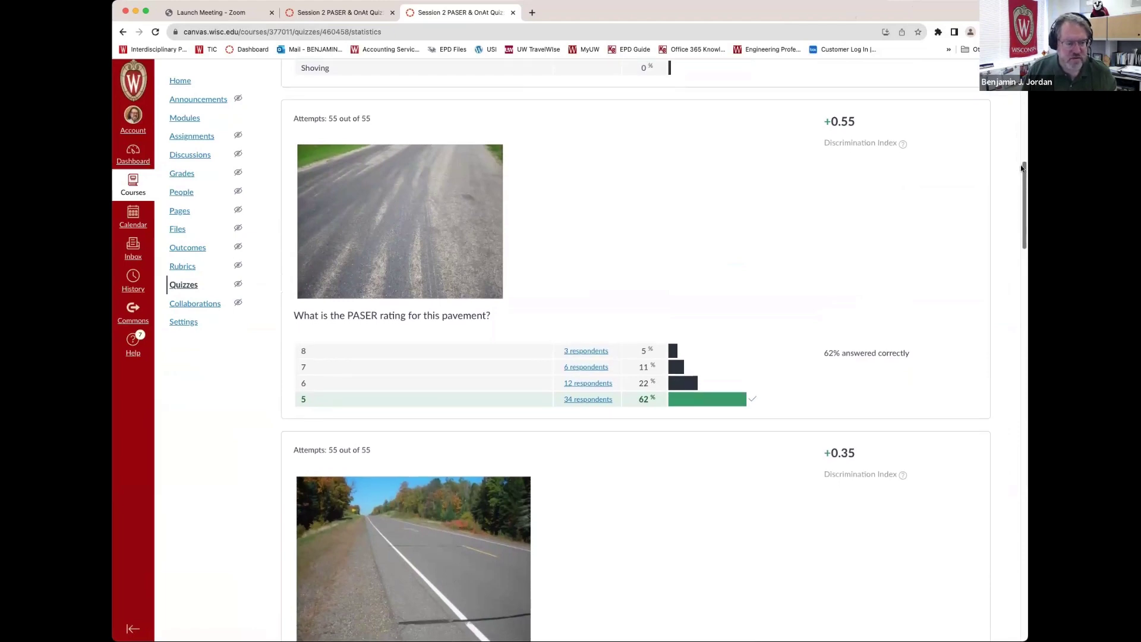
drag(1022, 169, 996, 269)
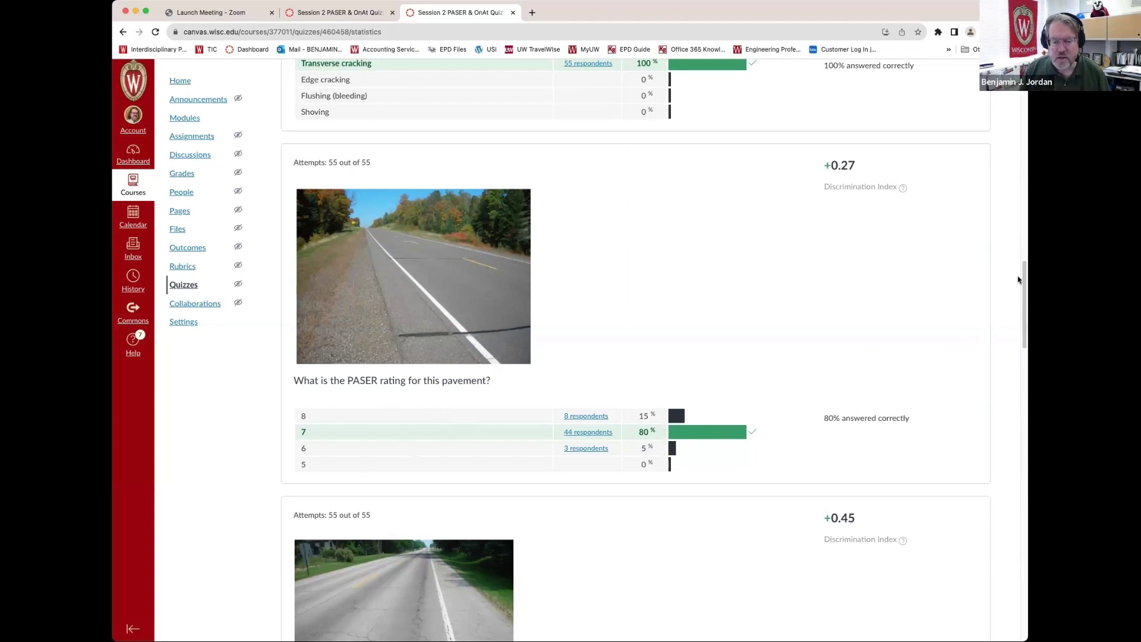
Review the distress and PASER rating questions for the road with longitudinal, transverse and block cracking
scroll(1019, 281, down, 7)
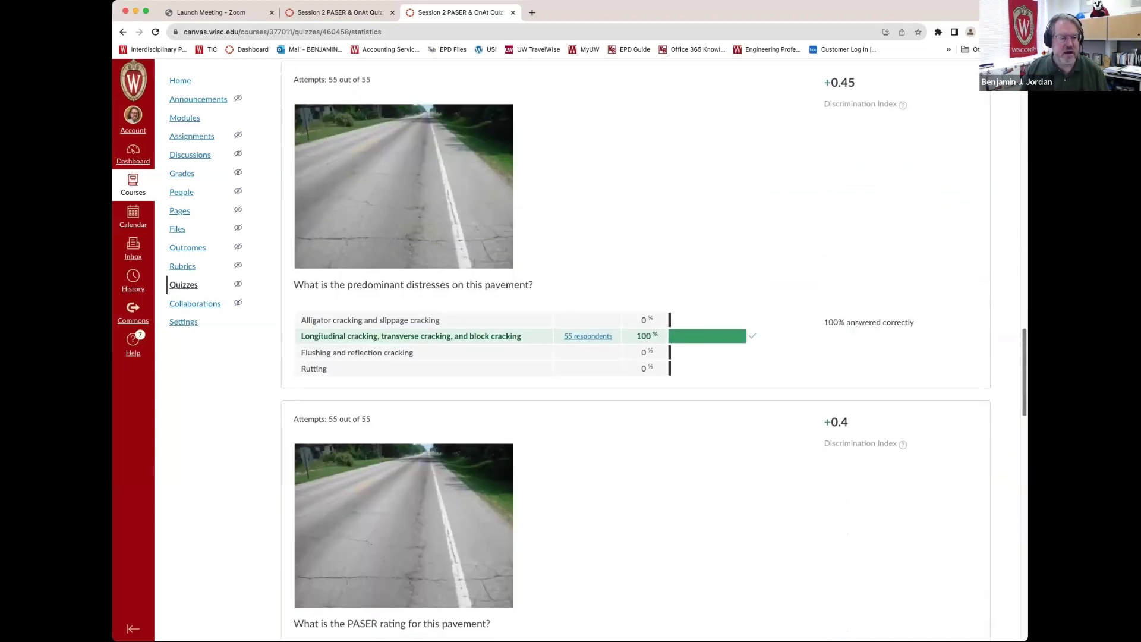
scroll(656, 350, up, 2)
scroll(635, 351, down, 1)
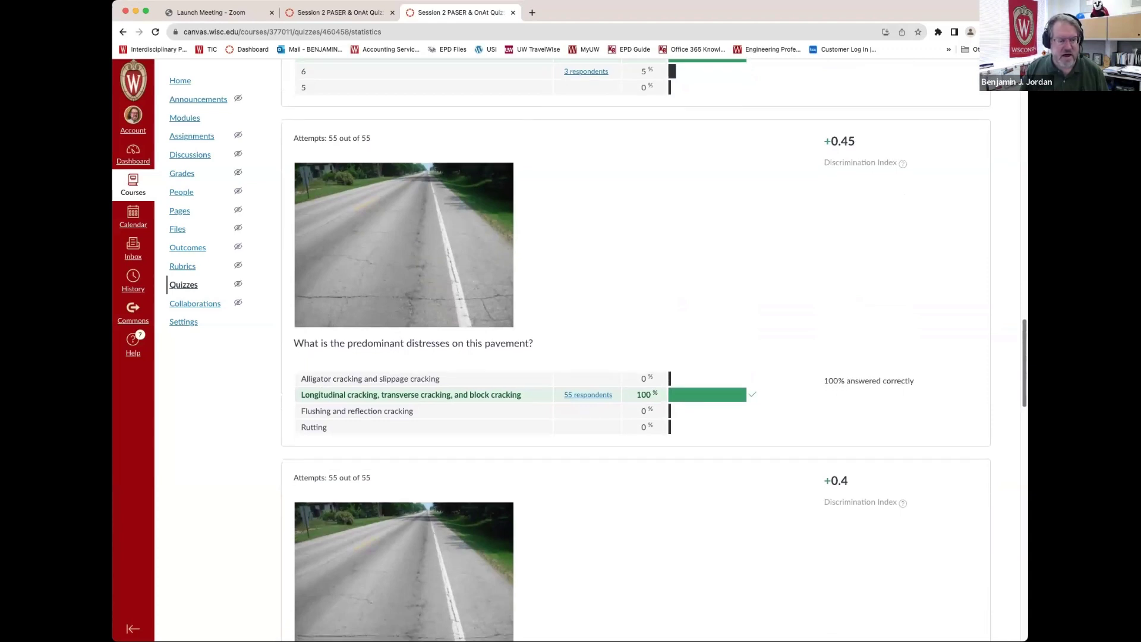
scroll(635, 350, down, 1)
scroll(635, 349, down, 5)
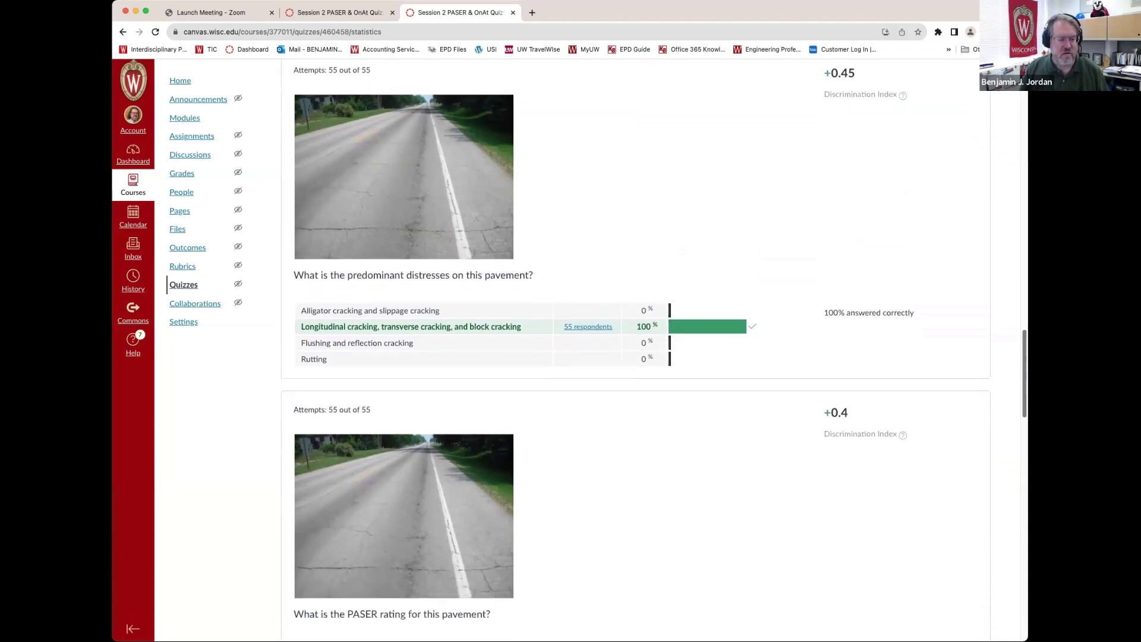
scroll(564, 350, up, 4)
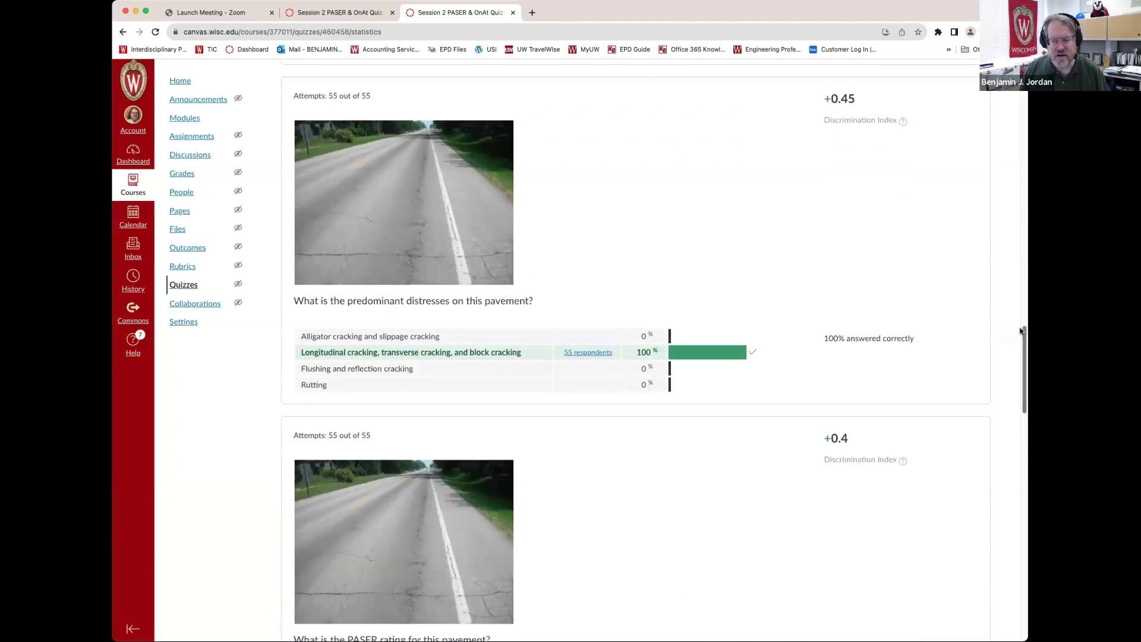
drag(1023, 331, 1011, 372)
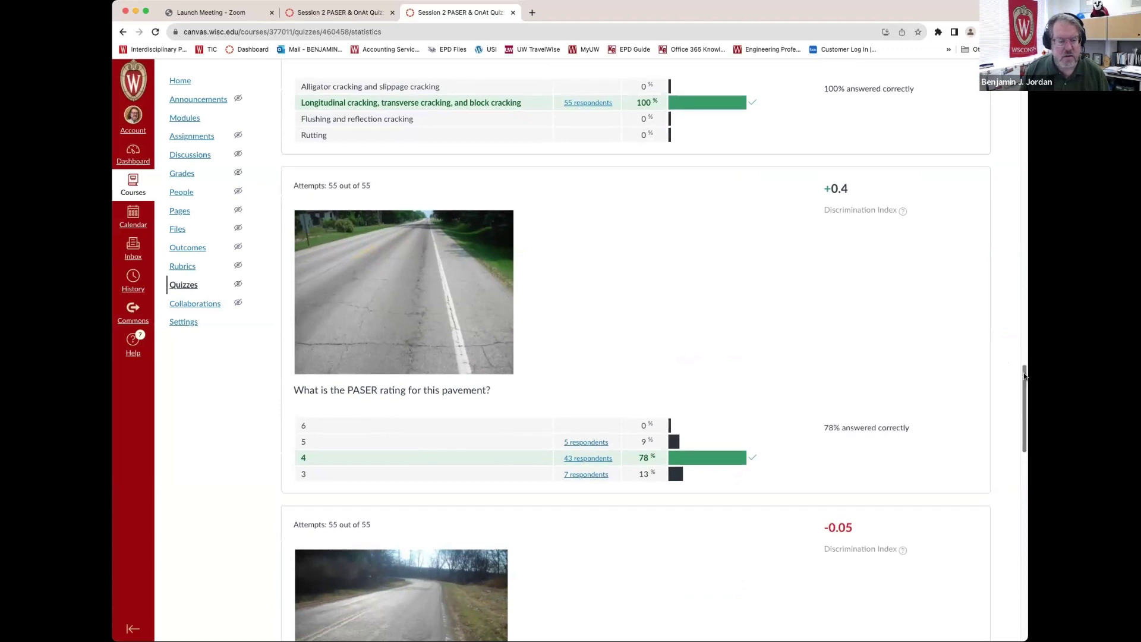
Review the distress and PASER rating questions for the curved road with alligator cracking
drag(1024, 377, 1025, 428)
scroll(635, 357, down, 1)
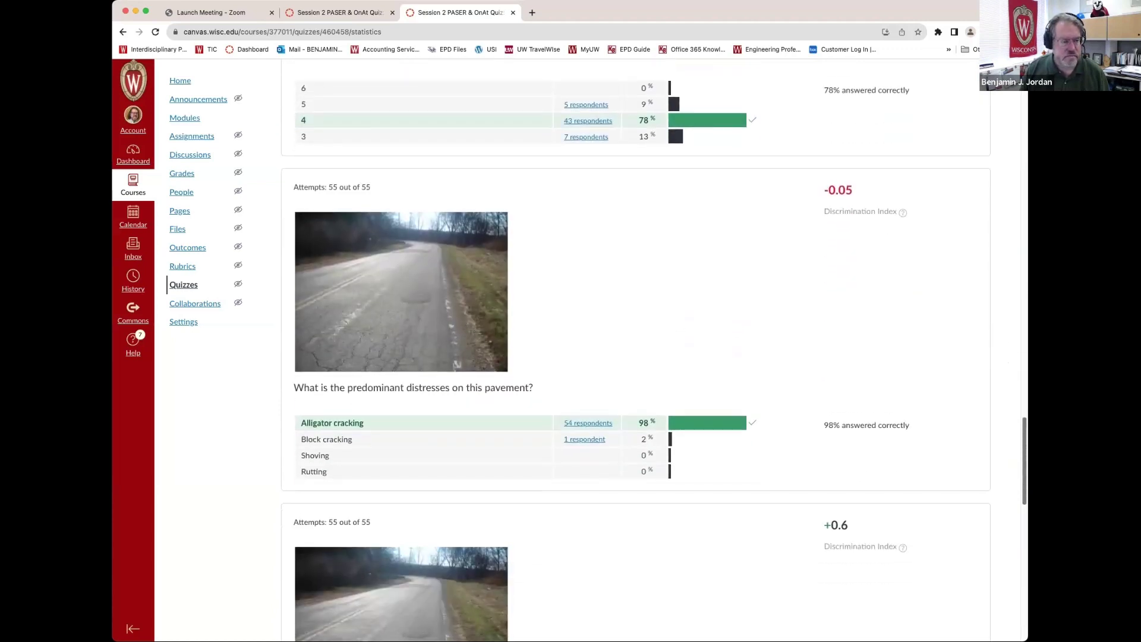
scroll(635, 357, up, 1)
scroll(635, 356, down, 3)
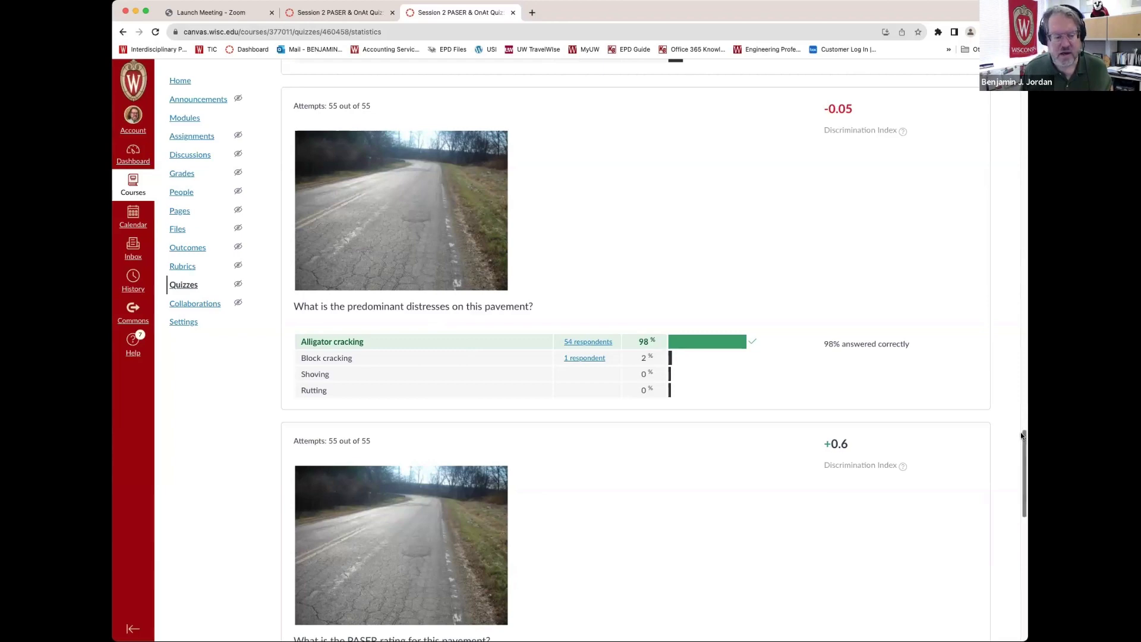
drag(1022, 436, 998, 486)
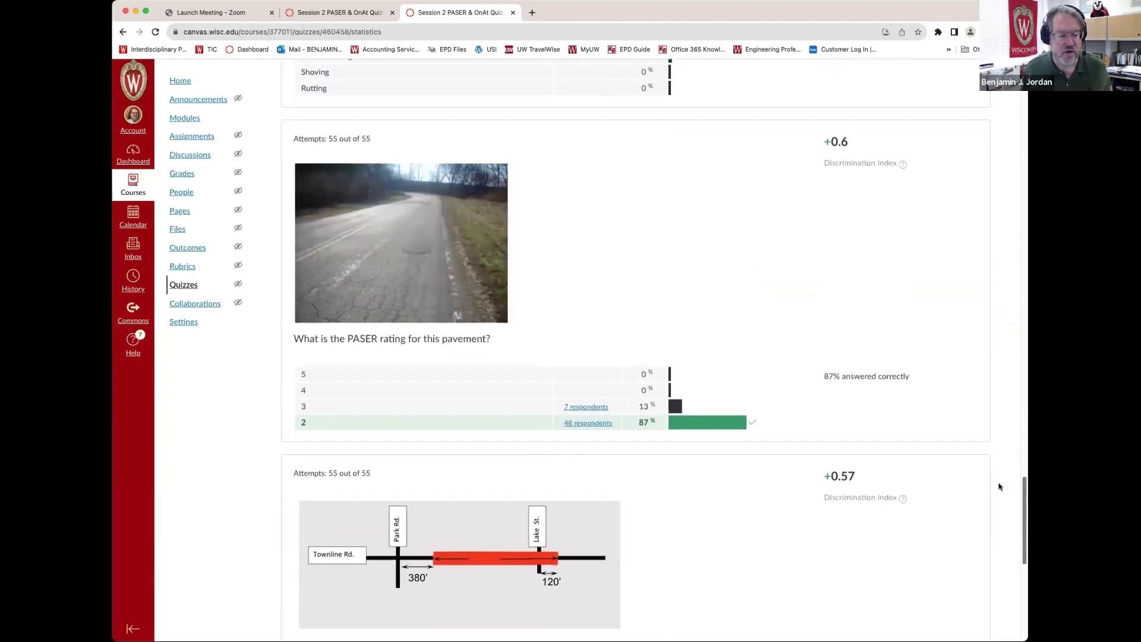
scroll(998, 486, down, 1)
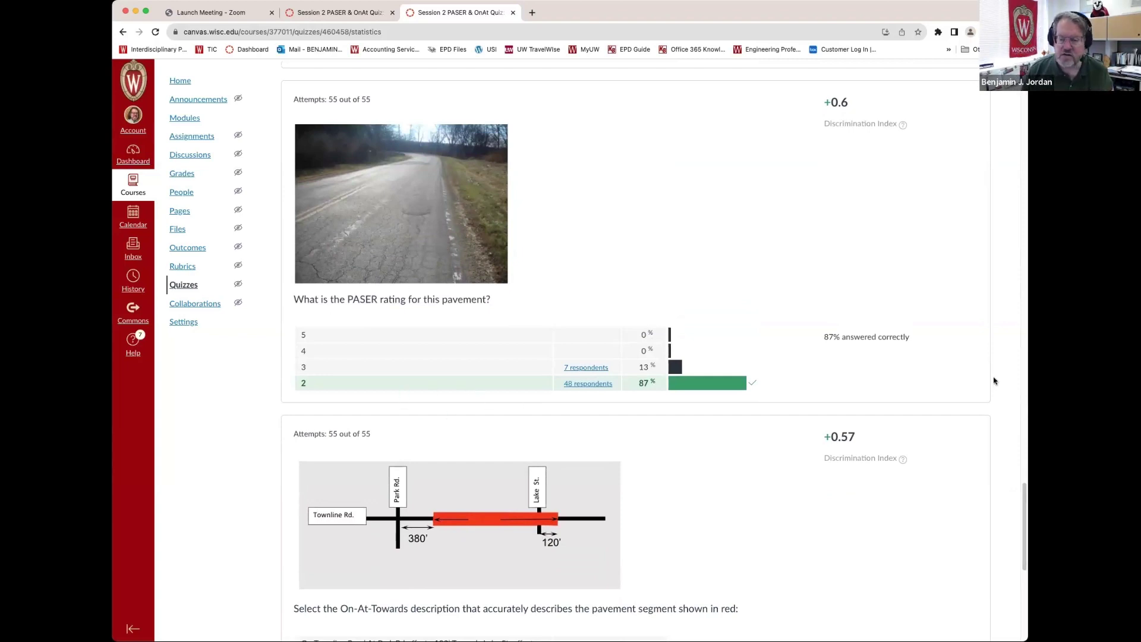
Review the Townline Rd and River Dr On-At-Towards questions, then return to the quiz summary
scroll(1020, 492, down, 5)
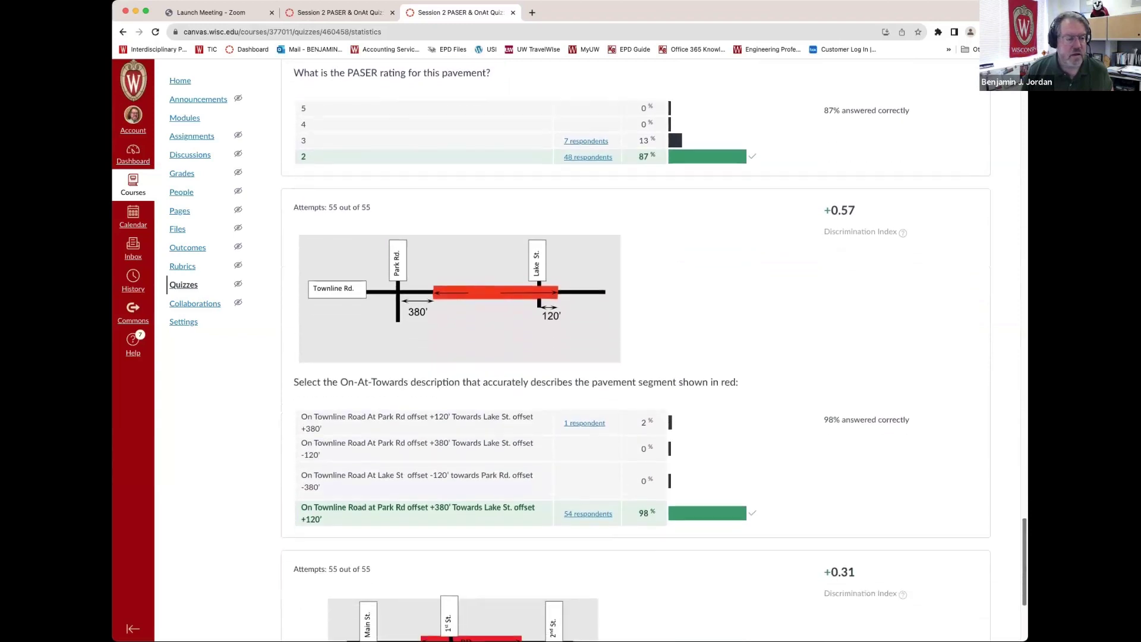
scroll(636, 351, down, 1)
scroll(772, 475, down, 1)
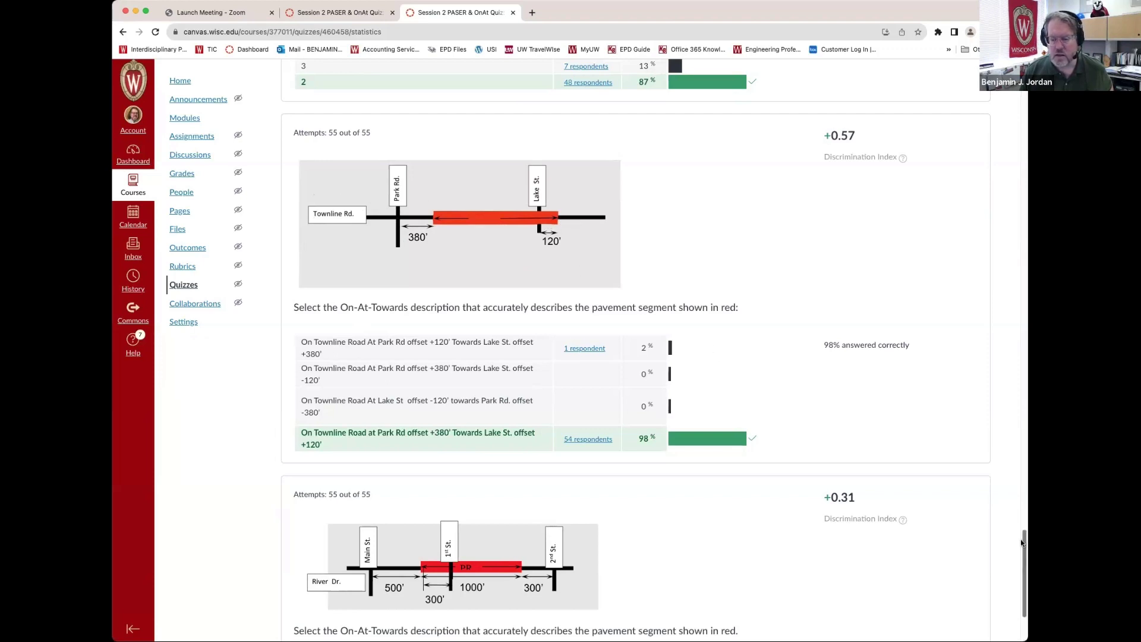
drag(1023, 572, 1024, 595)
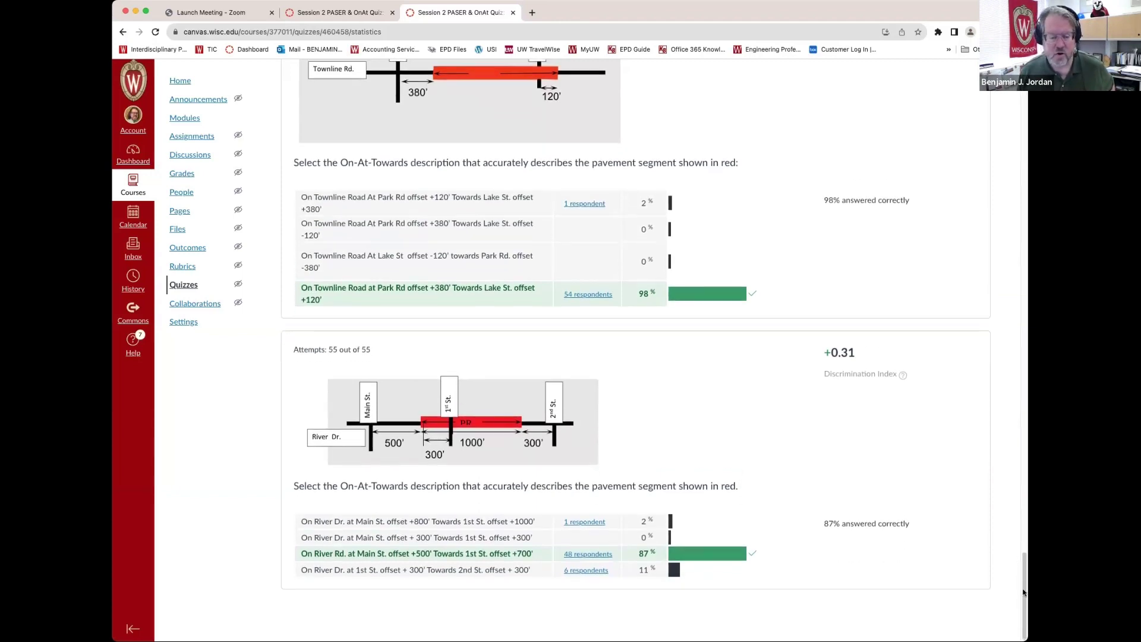
drag(1017, 559, 975, 68)
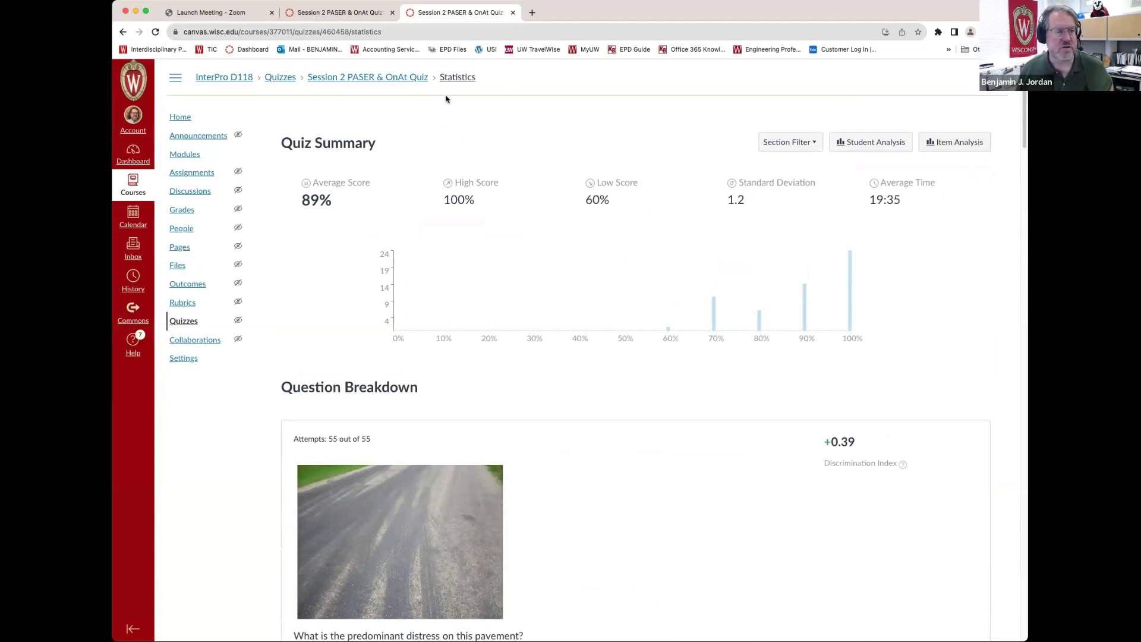
Open the InterPro D118 course materials and look through the modules from Web Conference Information to Course Wrap-up
click(214, 82)
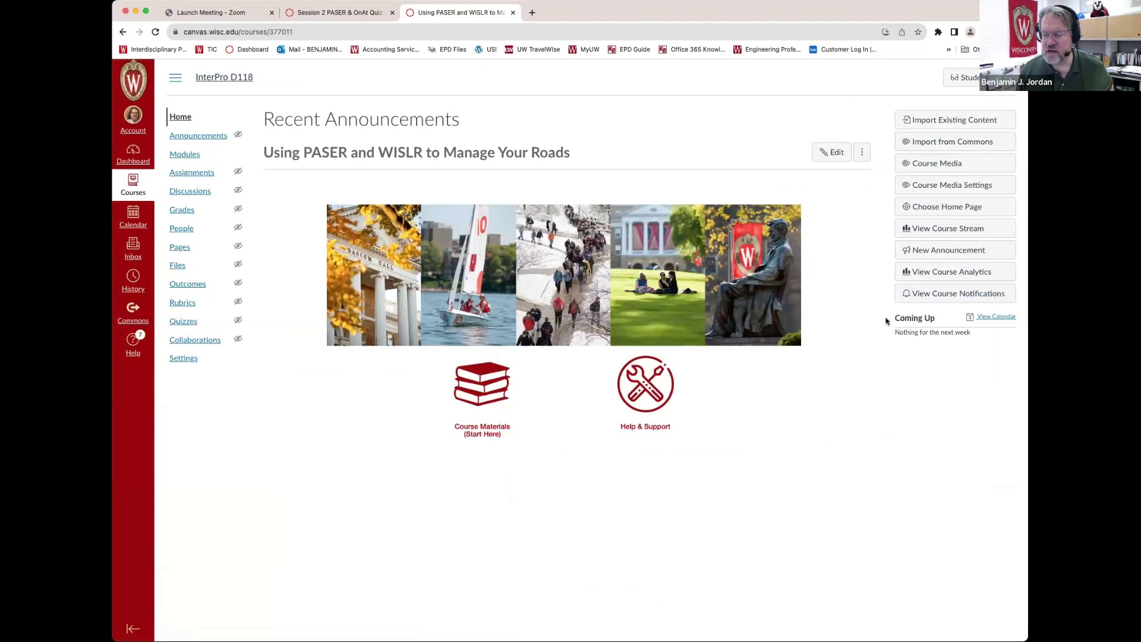
click(481, 404)
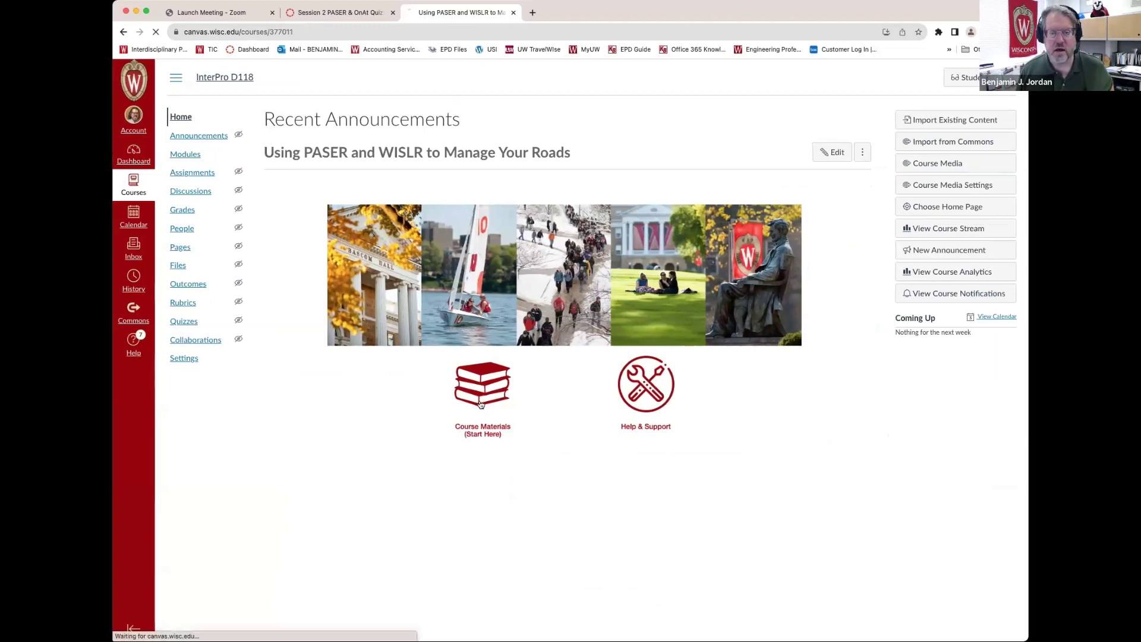
drag(1023, 172, 991, 525)
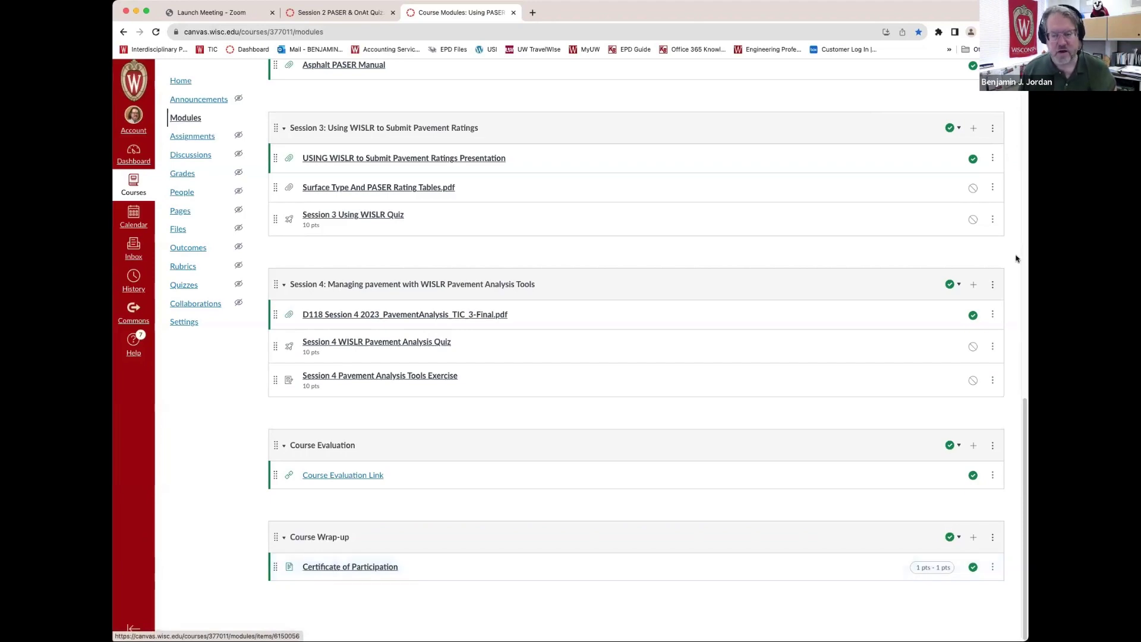
drag(1026, 430, 930, 165)
scroll(930, 164, up, 5)
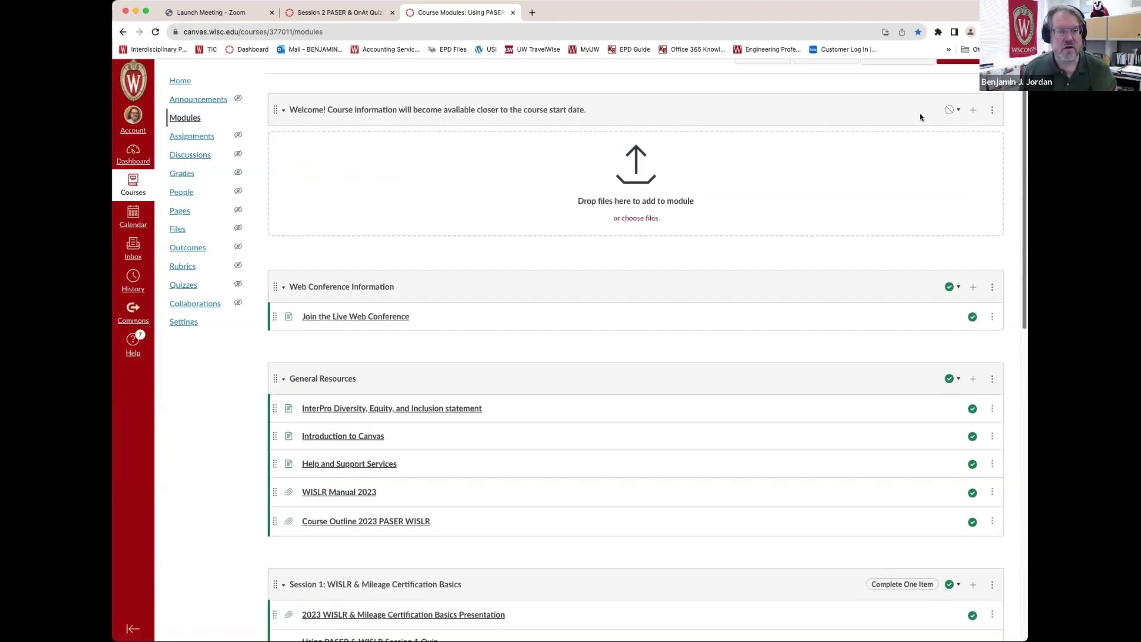
scroll(970, 355, down, 5)
scroll(970, 355, down, 7)
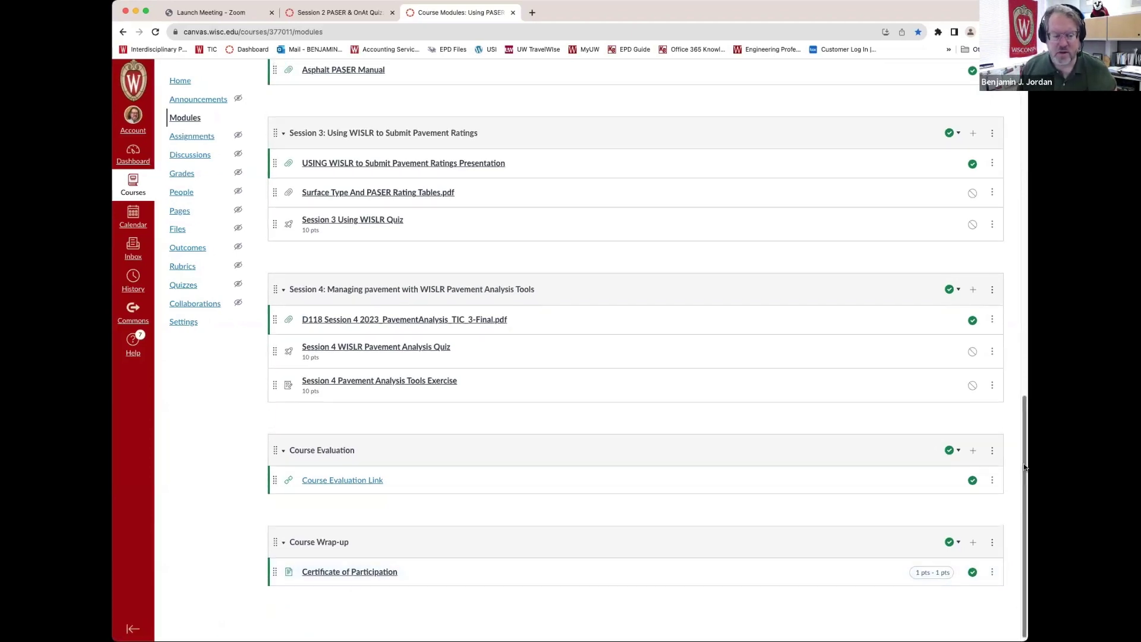
drag(1023, 469, 1022, 131)
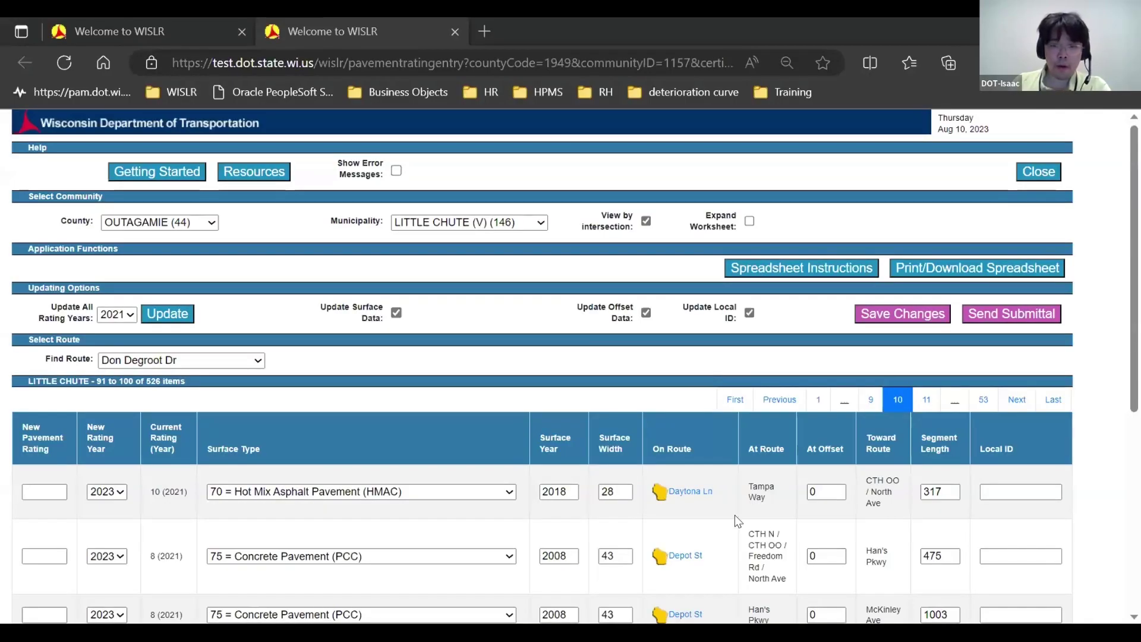
Show the Ebben Rd segment from the Little Chute rating worksheet on the WISLR map, examine it up close and close the map
scroll(732, 515, down, 5)
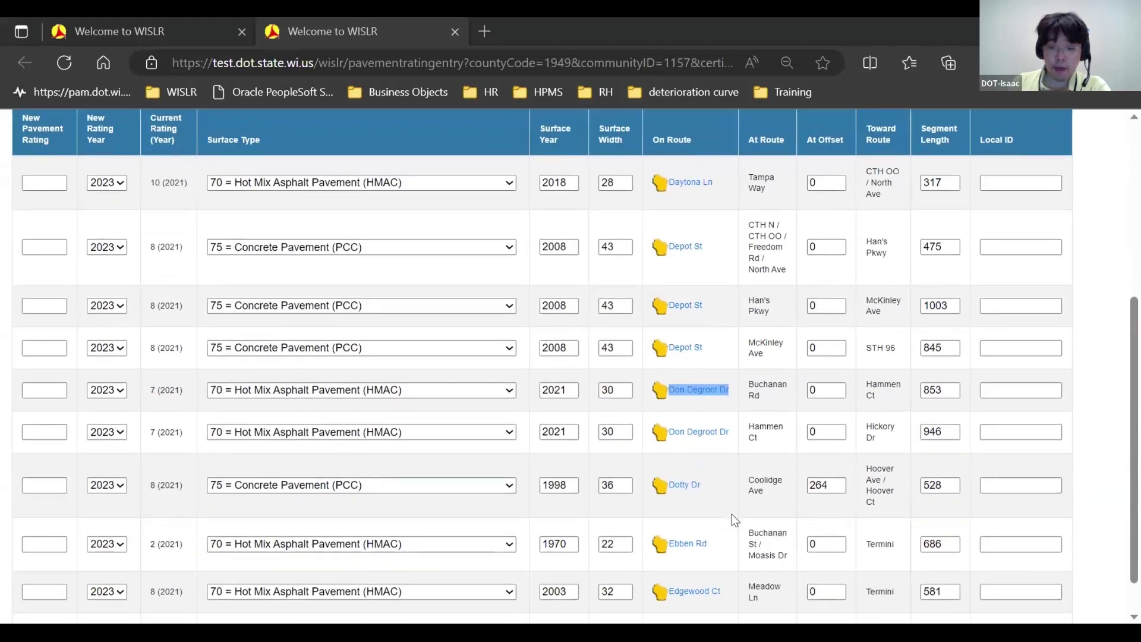
scroll(736, 490, down, 1)
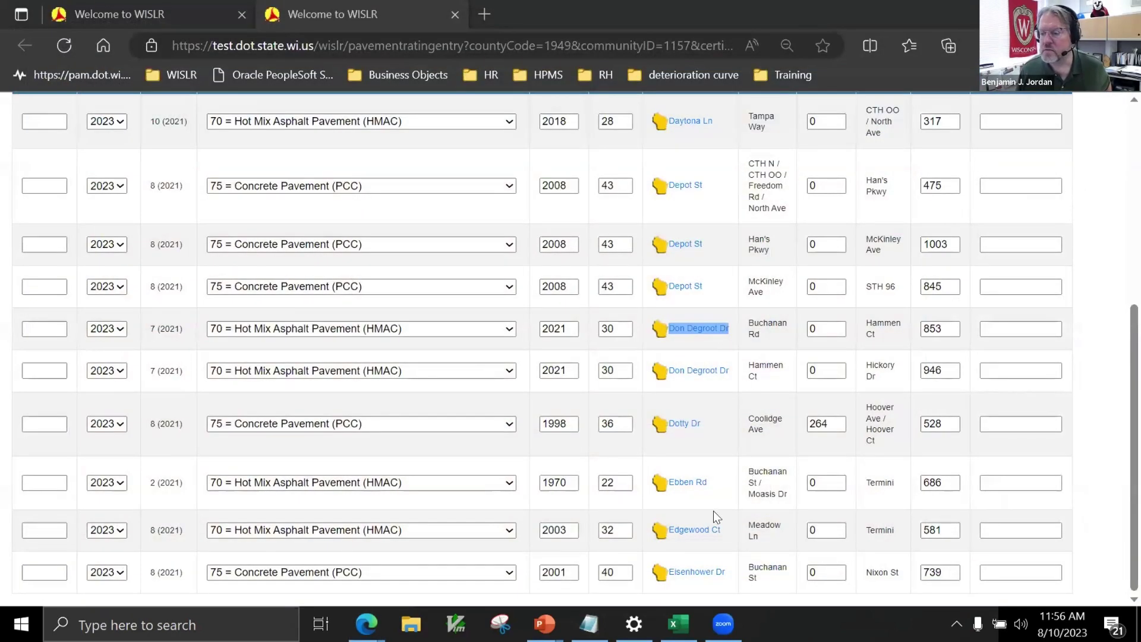
click(659, 482)
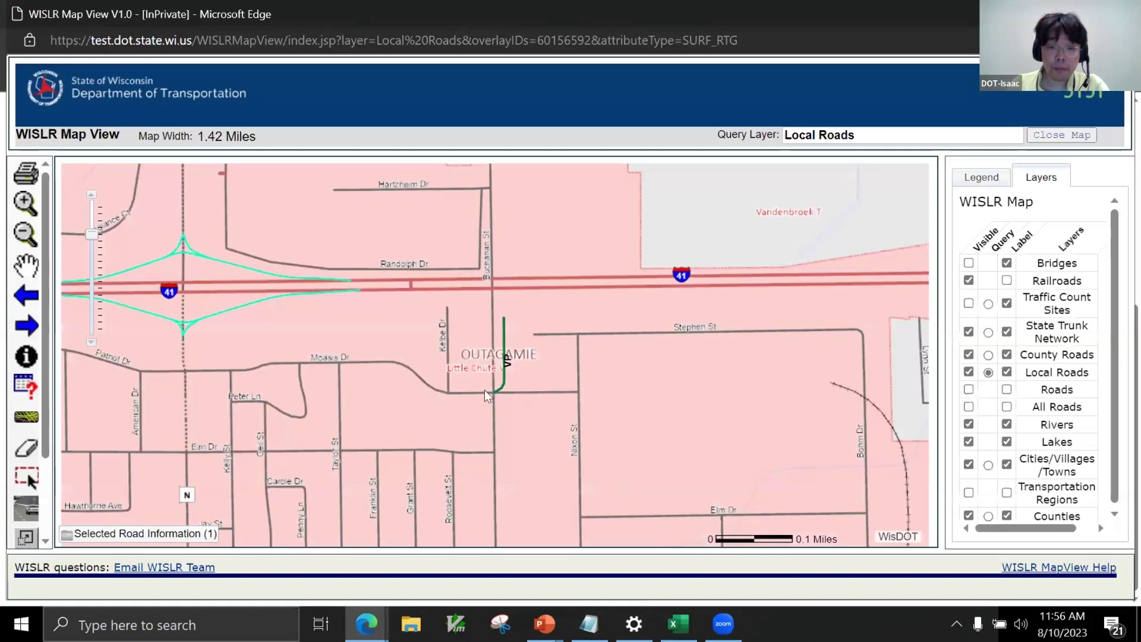
scroll(476, 390, up, 3)
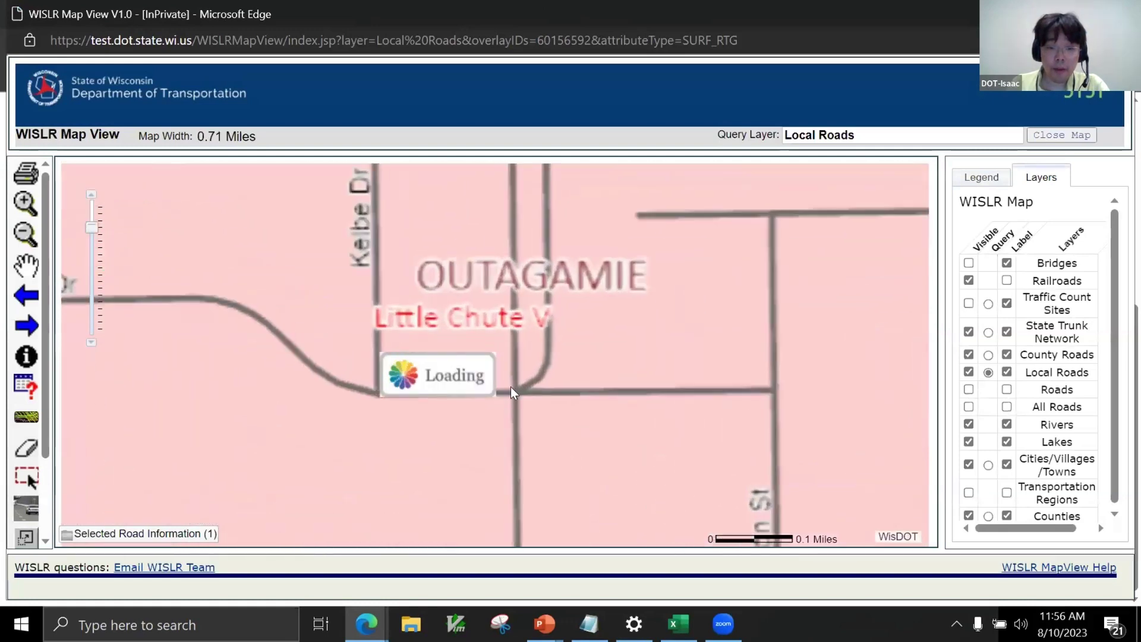
drag(603, 332, 605, 361)
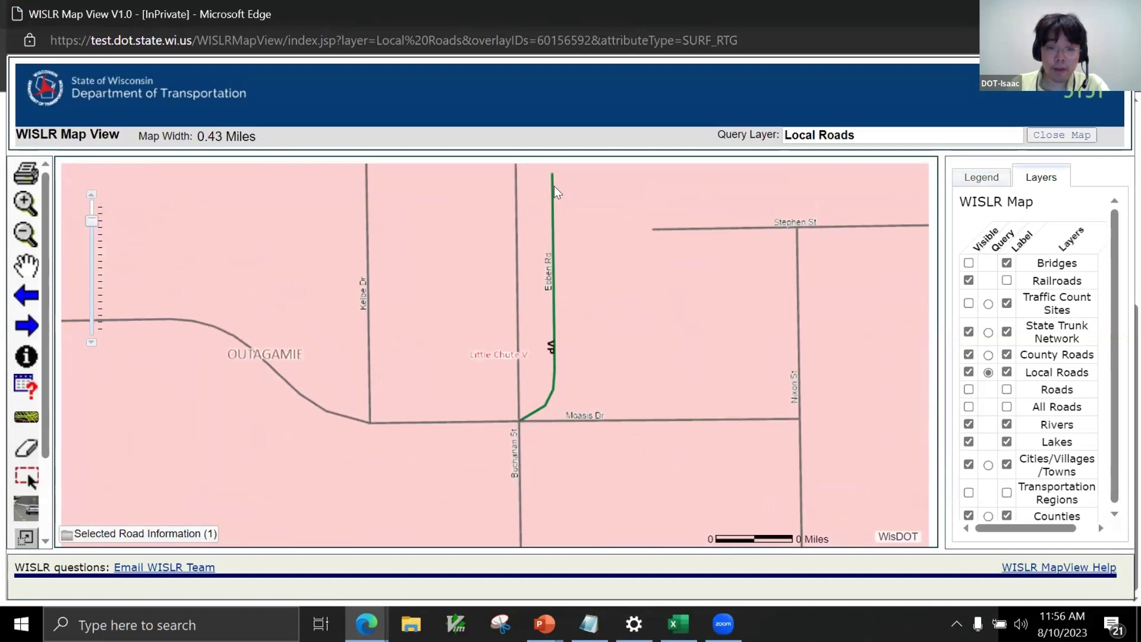
drag(585, 214, 595, 242)
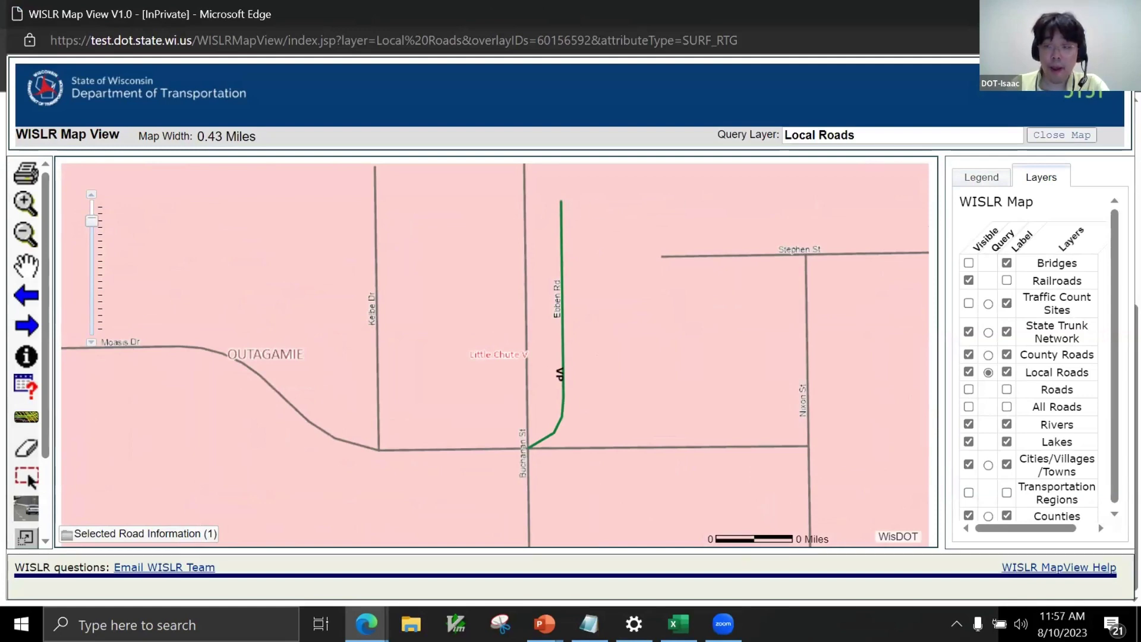
click(1126, 13)
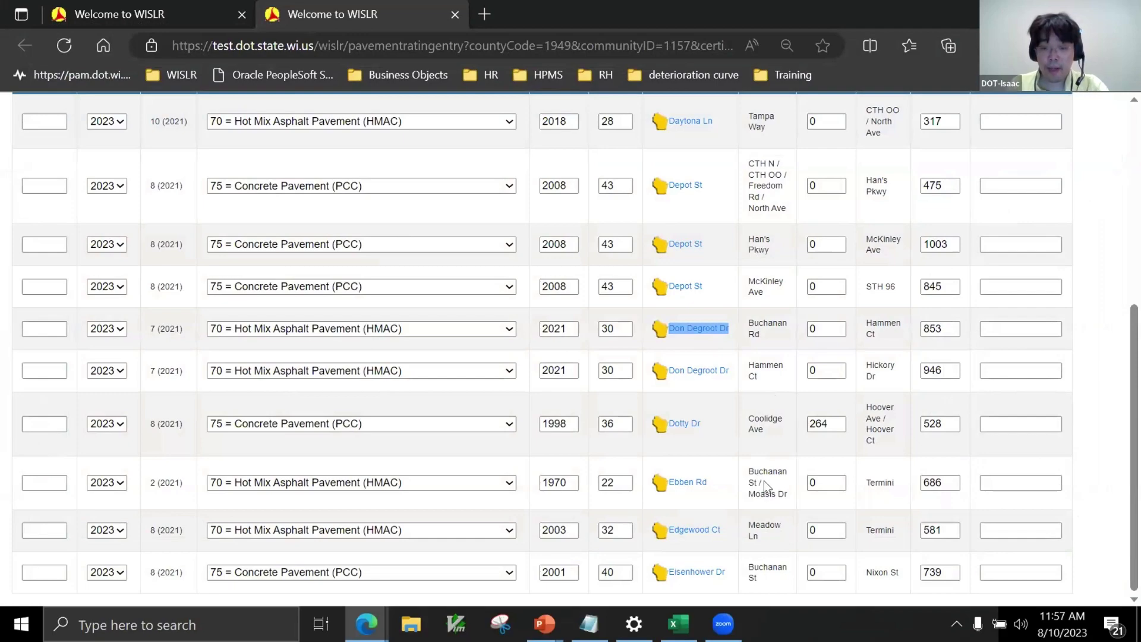
Set the new pavement rating to 3 for the Ebben Rd segment from Buchanan St / Moasis Dr to Termini
scroll(764, 480, up, 5)
scroll(757, 508, down, 5)
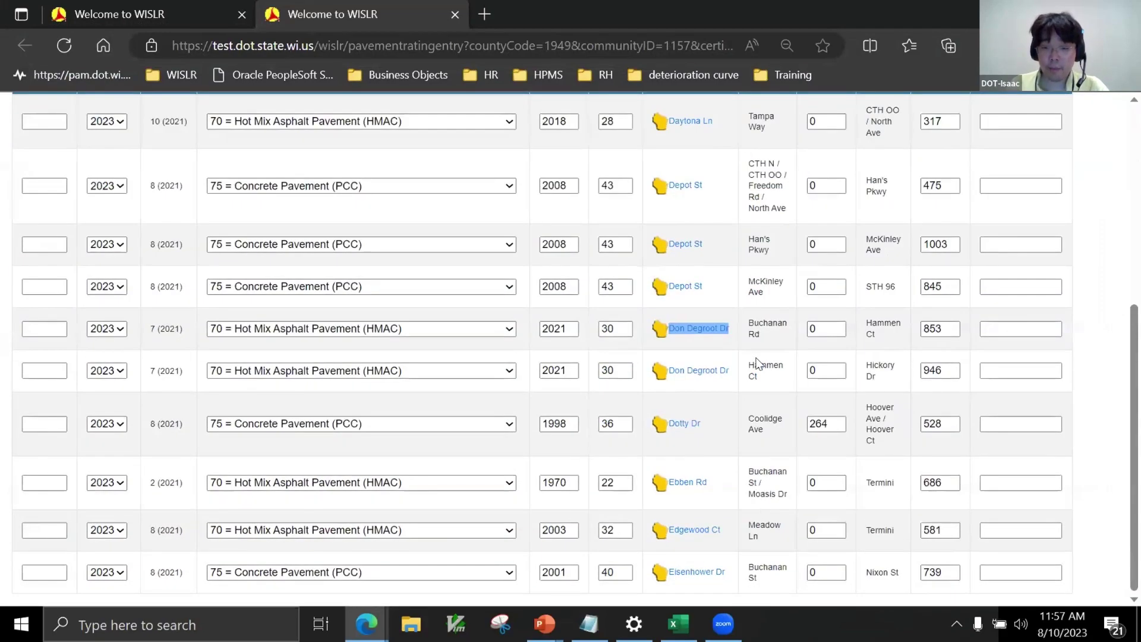
drag(754, 484, 783, 490)
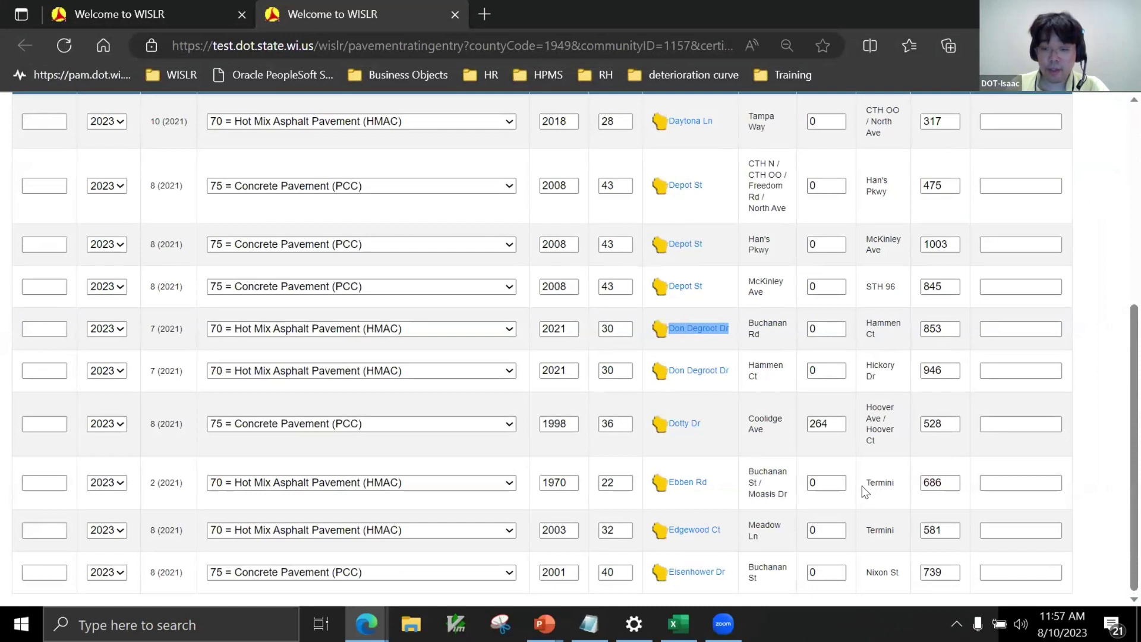
drag(865, 484, 891, 489)
click(894, 487)
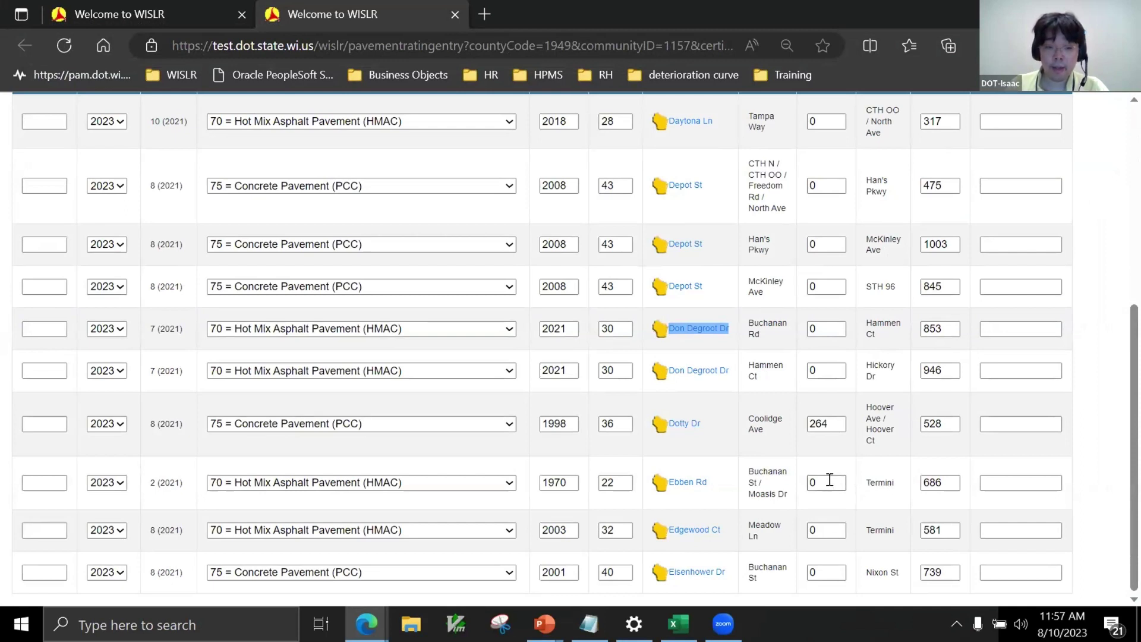
click(49, 485)
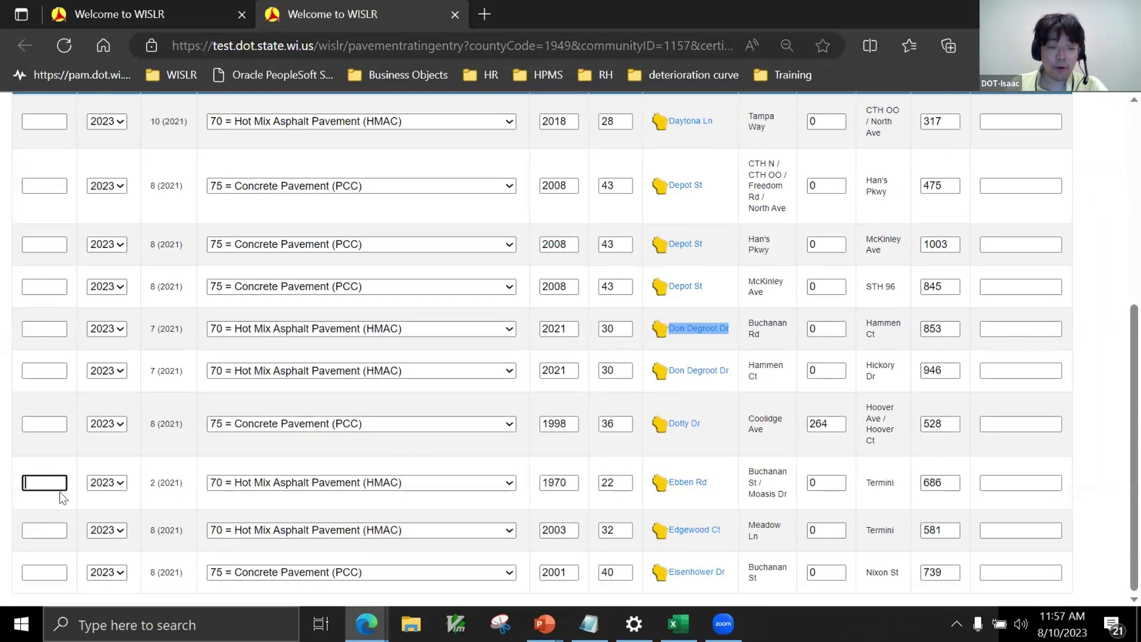
key(Tab)
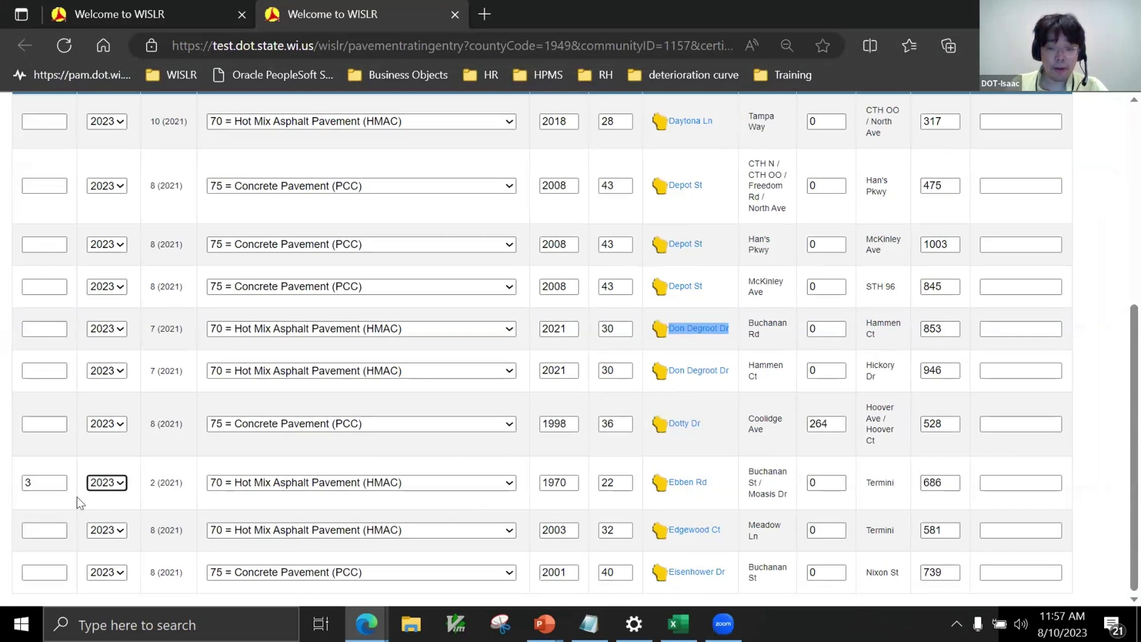